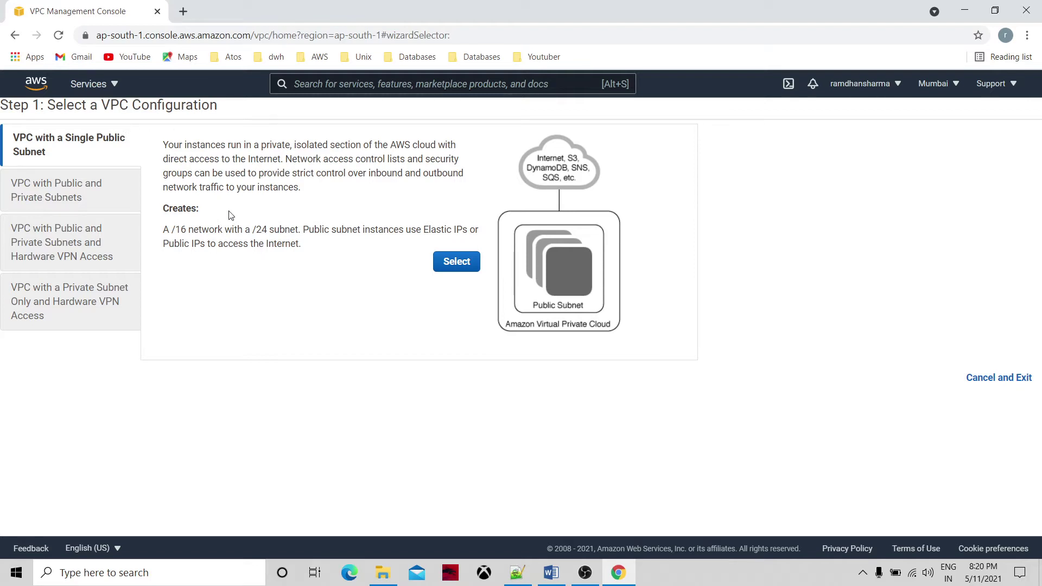
Create VPC 'mytestvpc' from the single-public-subnet template, with its subnet in ap-south-1a.
{"action": "left_click", "coordinate": [456, 262]}
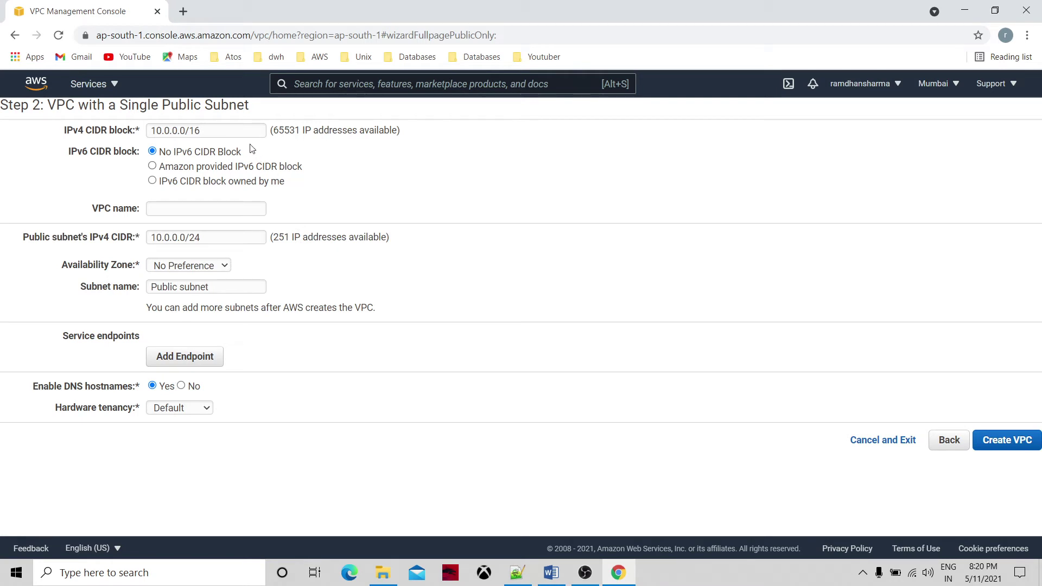
{"action": "left_click", "coordinate": [189, 208]}
{"action": "type", "text": "mytest"}
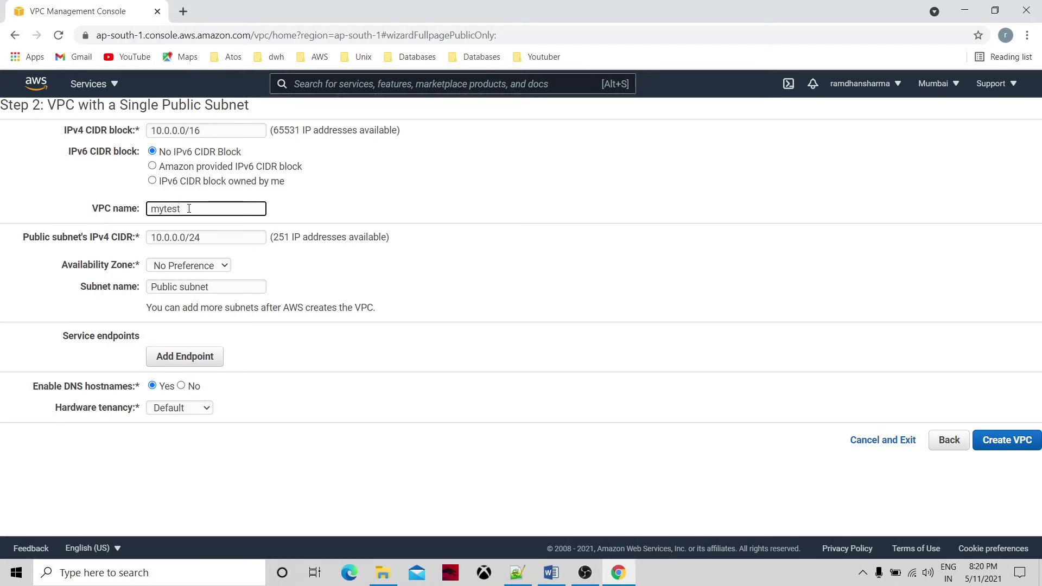
{"action": "type", "text": "vpc"}
{"action": "left_click", "coordinate": [219, 266]}
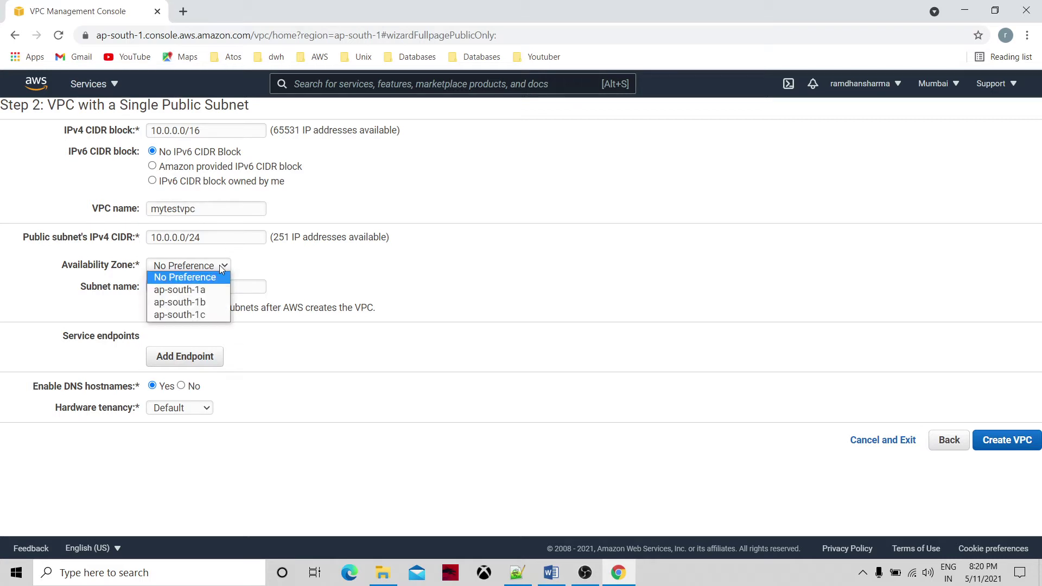
{"action": "left_click", "coordinate": [204, 289]}
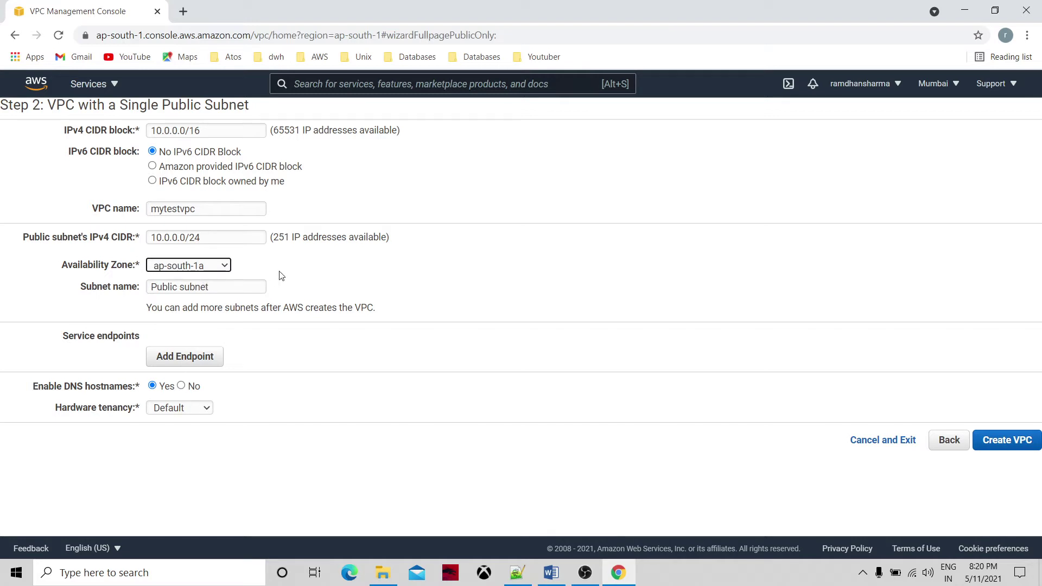
{"action": "left_click", "coordinate": [227, 267]}
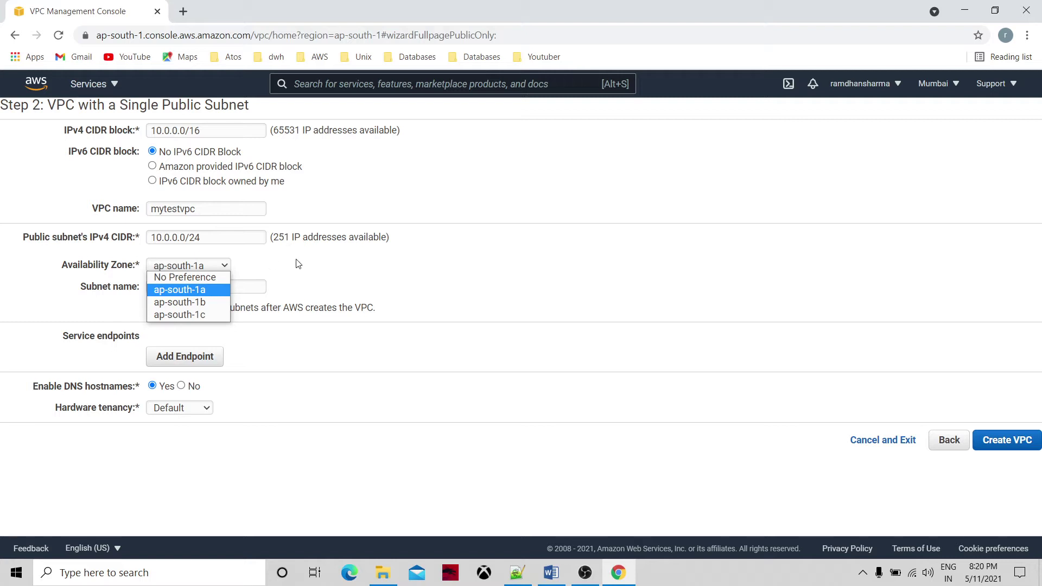
{"action": "left_click", "coordinate": [213, 292]}
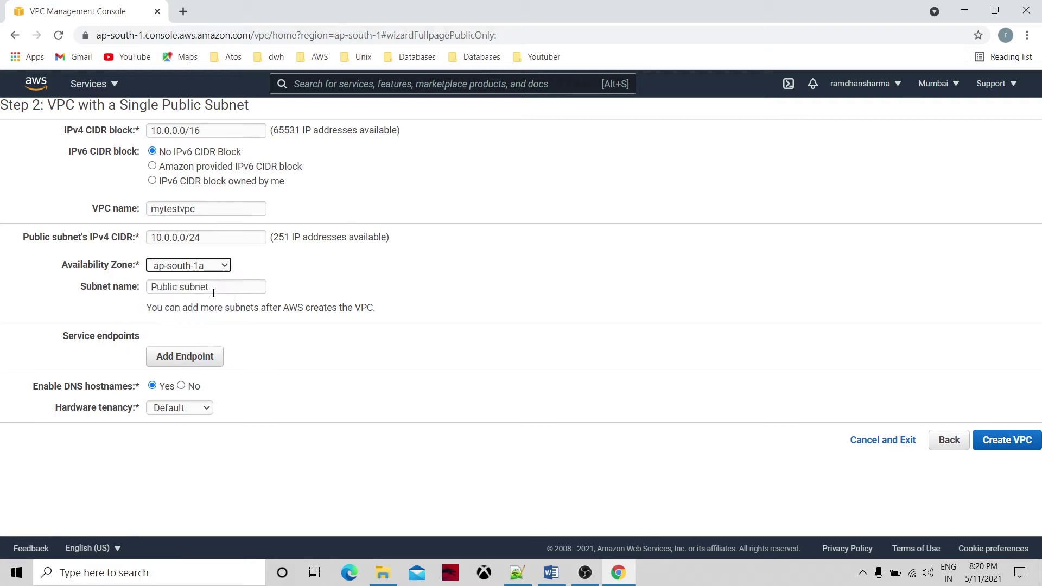
{"action": "left_click", "coordinate": [336, 263]}
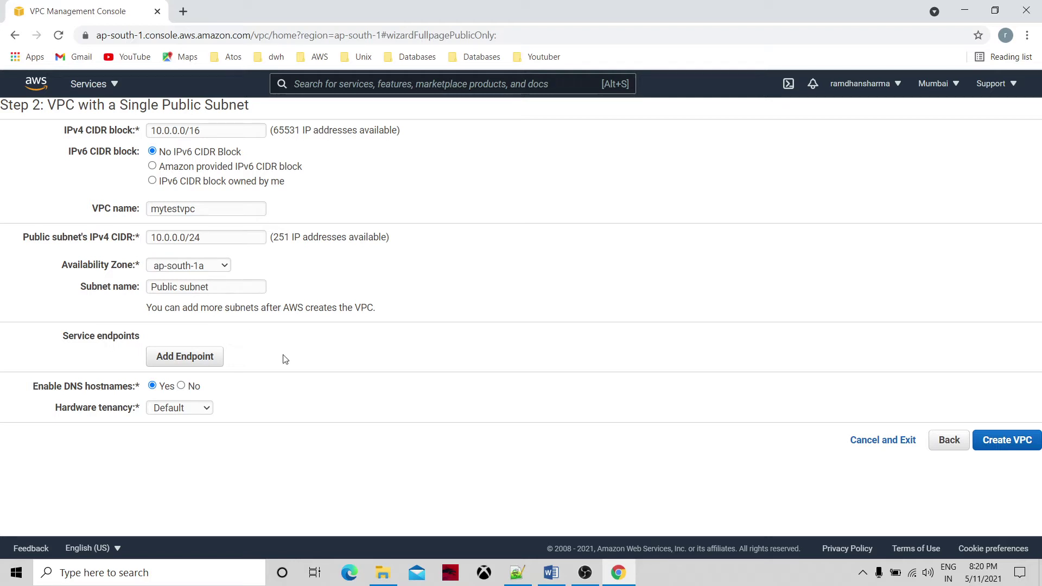
{"action": "left_click", "coordinate": [1011, 441]}
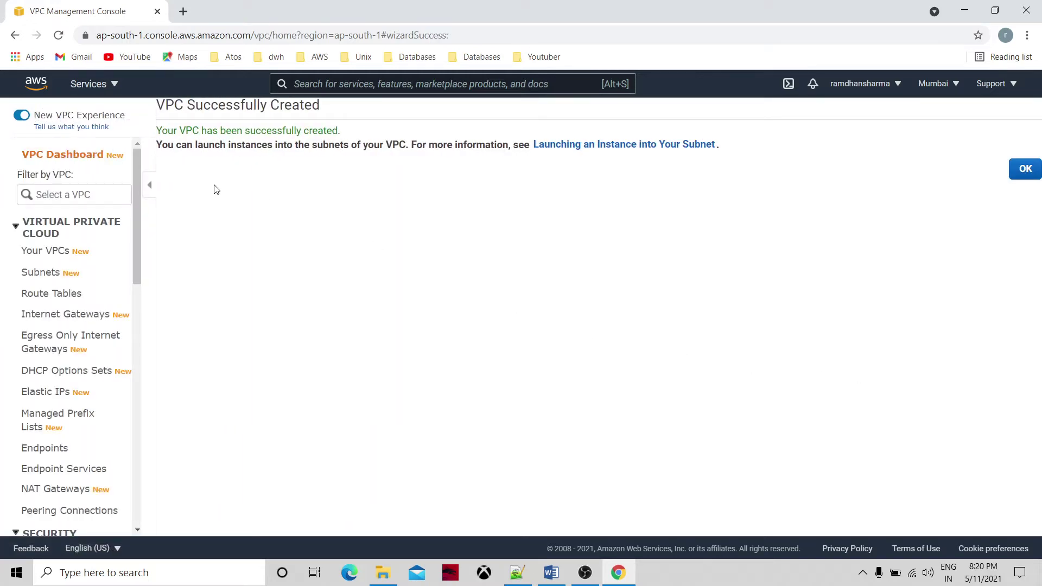
Open mytestvpc's details from the VPC list.
{"action": "left_click", "coordinate": [95, 154]}
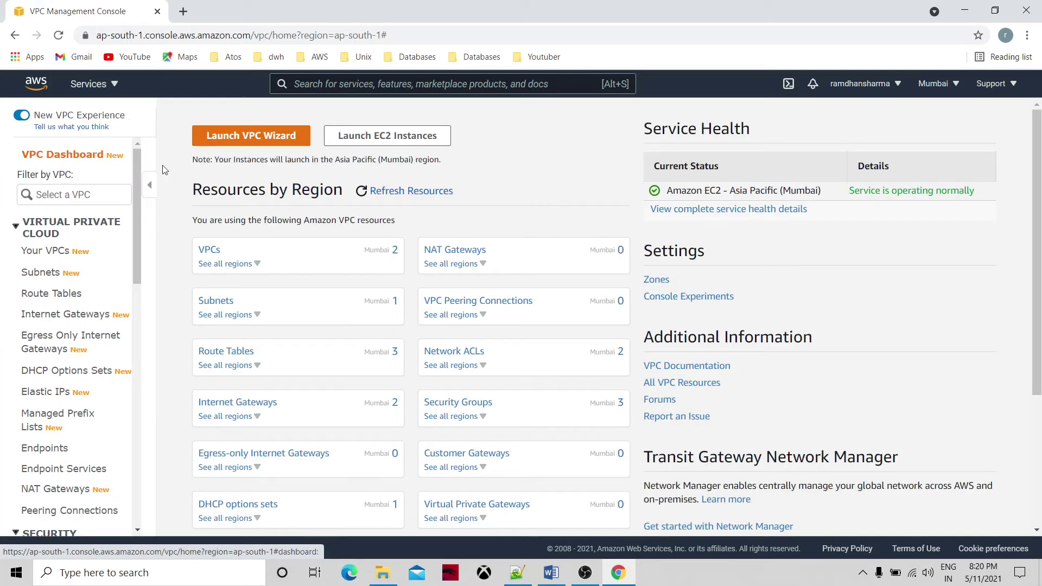
{"action": "left_click", "coordinate": [211, 251]}
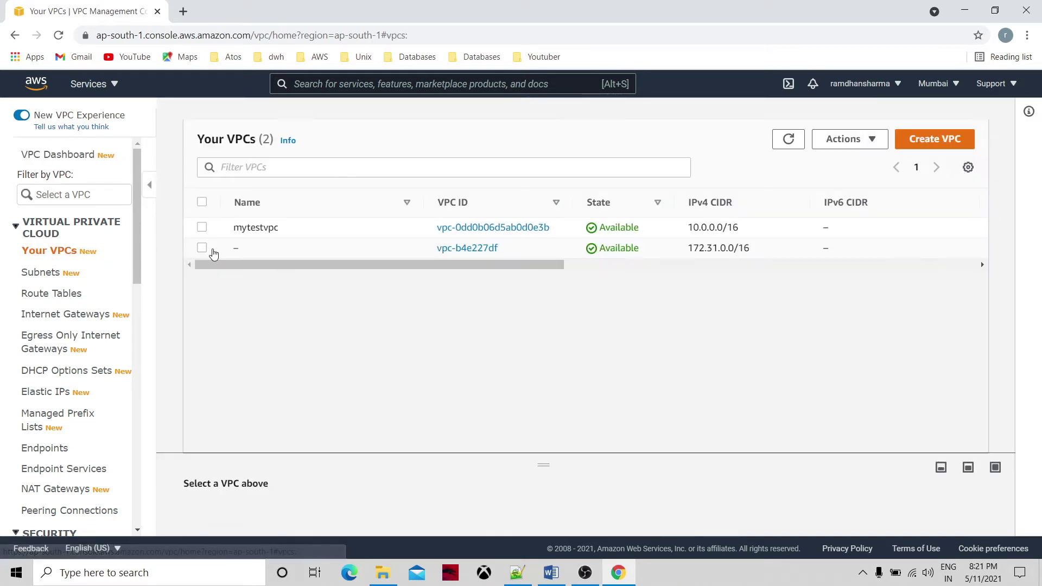
{"action": "left_click", "coordinate": [470, 230]}
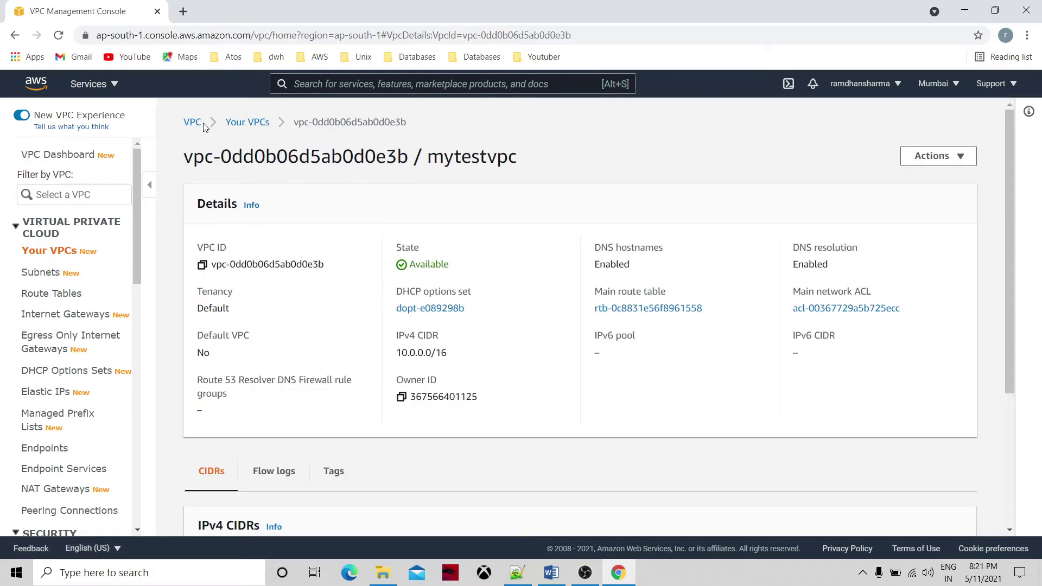
Check that the Public subnet's route table sends 0.0.0.0/0 to the internet gateway.
{"action": "left_click", "coordinate": [53, 277]}
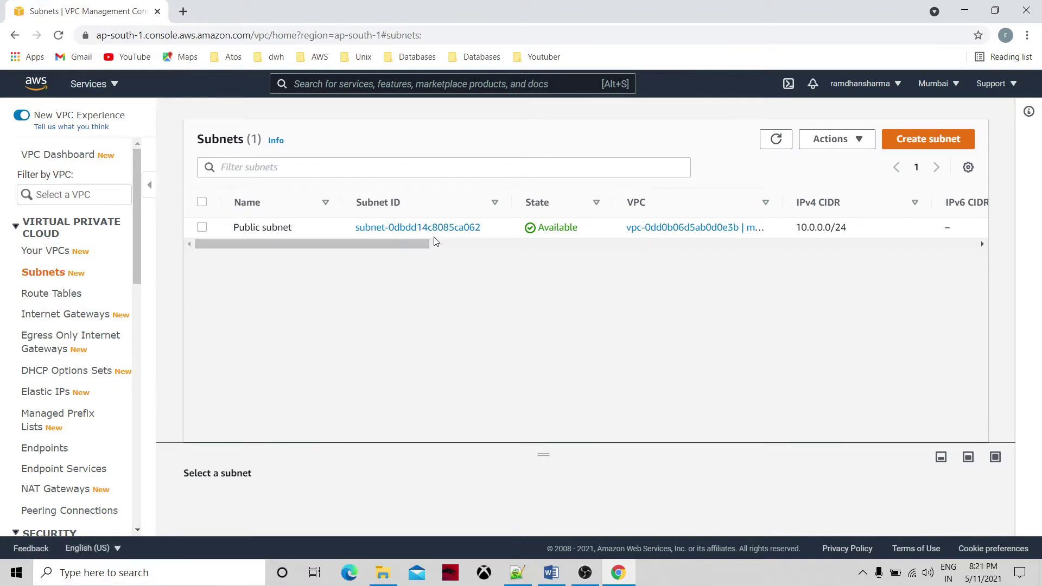
{"action": "left_click", "coordinate": [440, 230]}
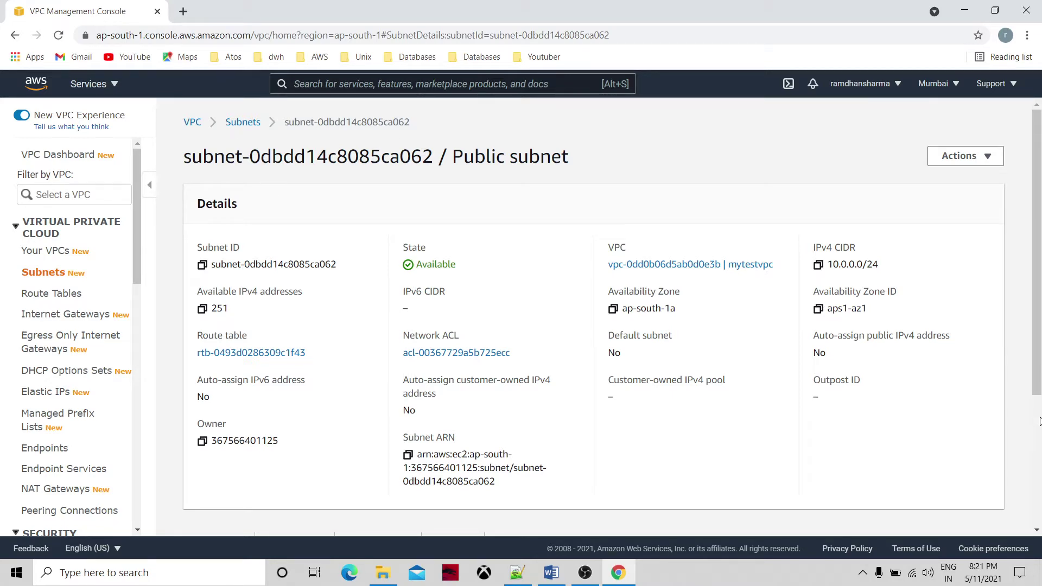
{"action": "scroll", "coordinate": [534, 386], "scroll_direction": "down", "scroll_amount": 4}
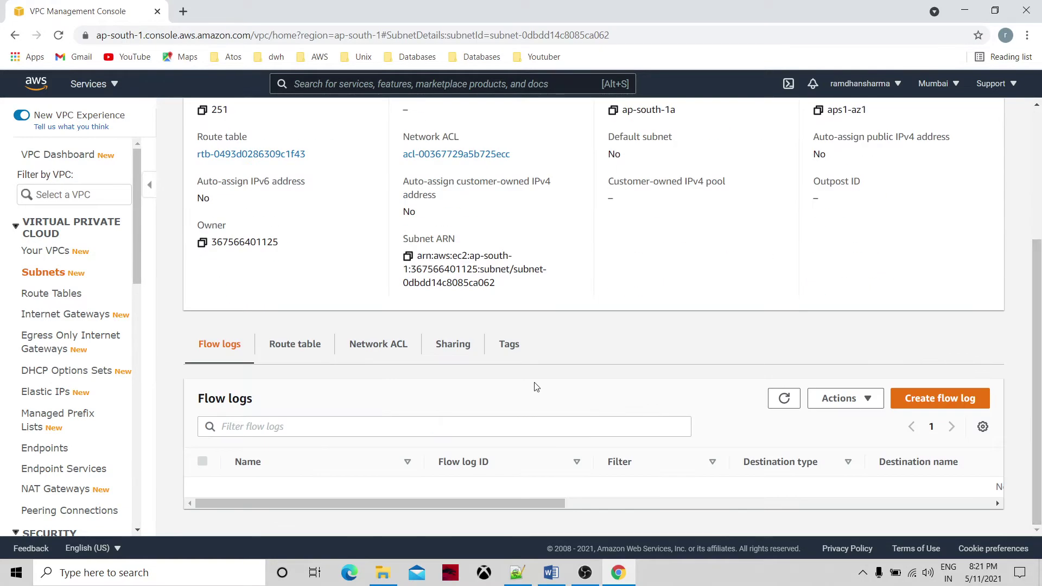
{"action": "left_click", "coordinate": [310, 347]}
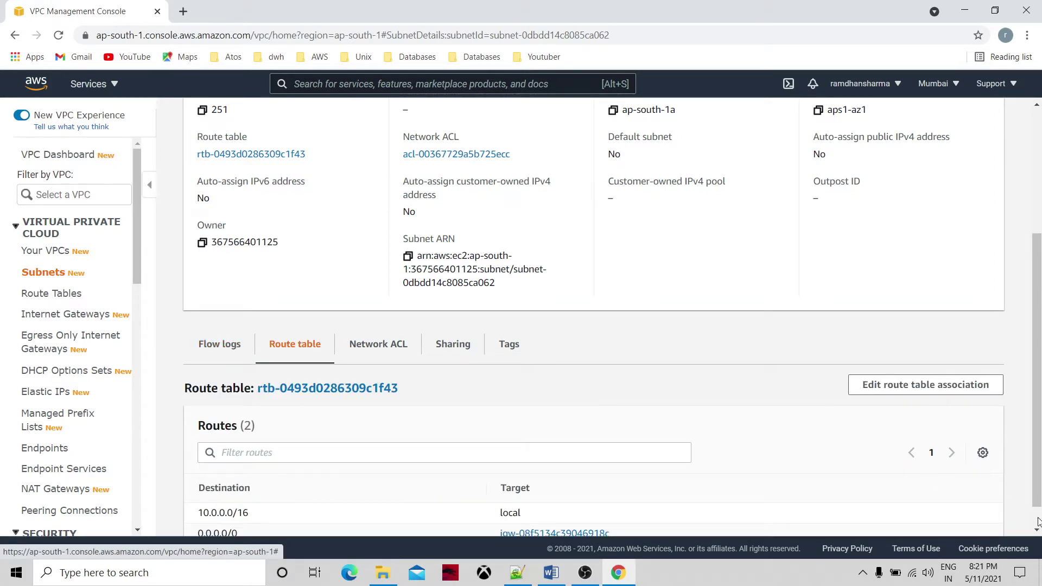
{"action": "scroll", "coordinate": [1038, 522], "scroll_direction": "down", "scroll_amount": 1}
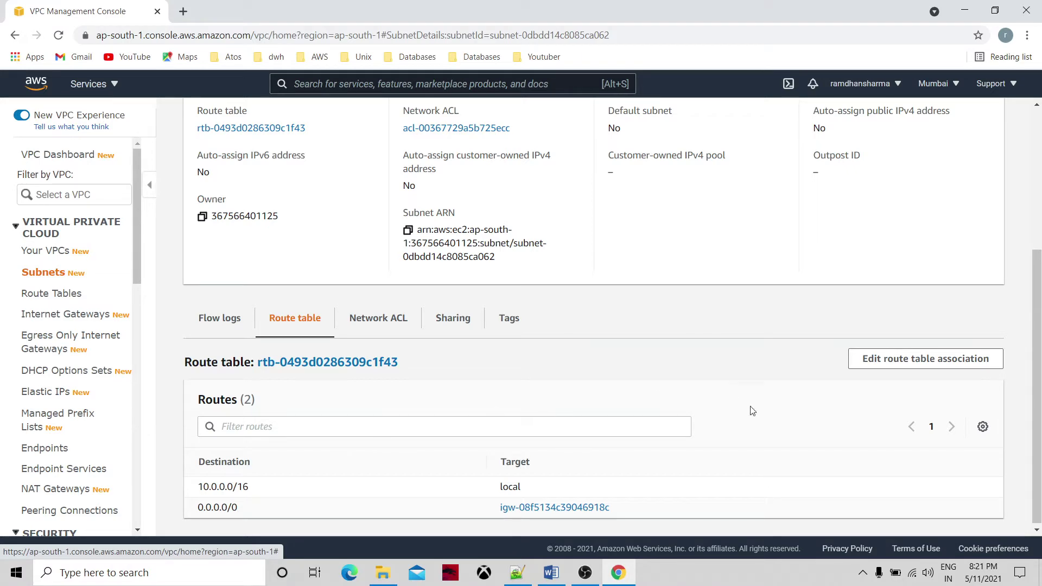
{"action": "scroll", "coordinate": [1040, 163], "scroll_direction": "up", "scroll_amount": 5}
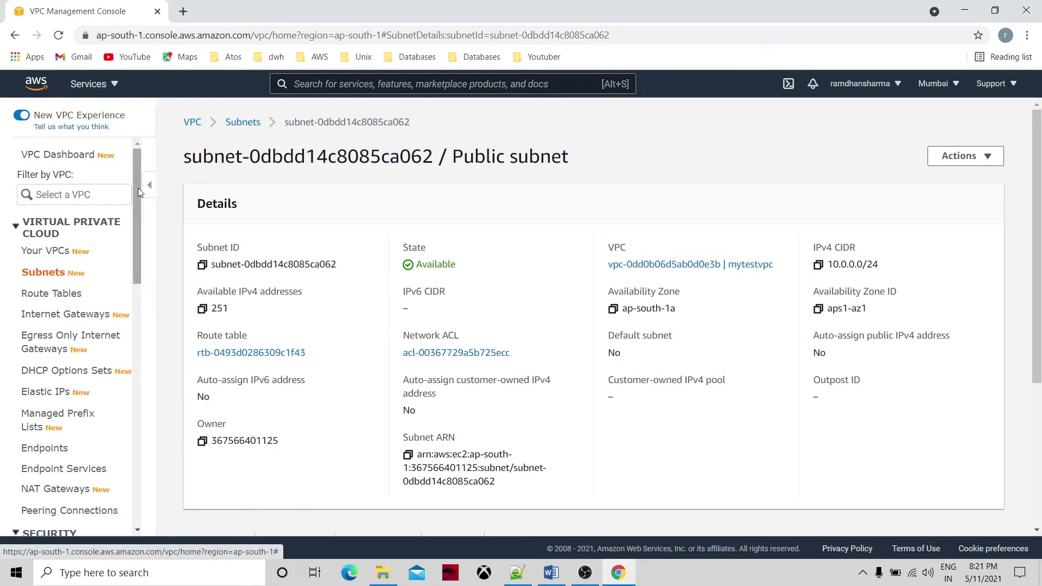
Start a new subnet inside mytestvpc.
{"action": "left_click", "coordinate": [63, 274]}
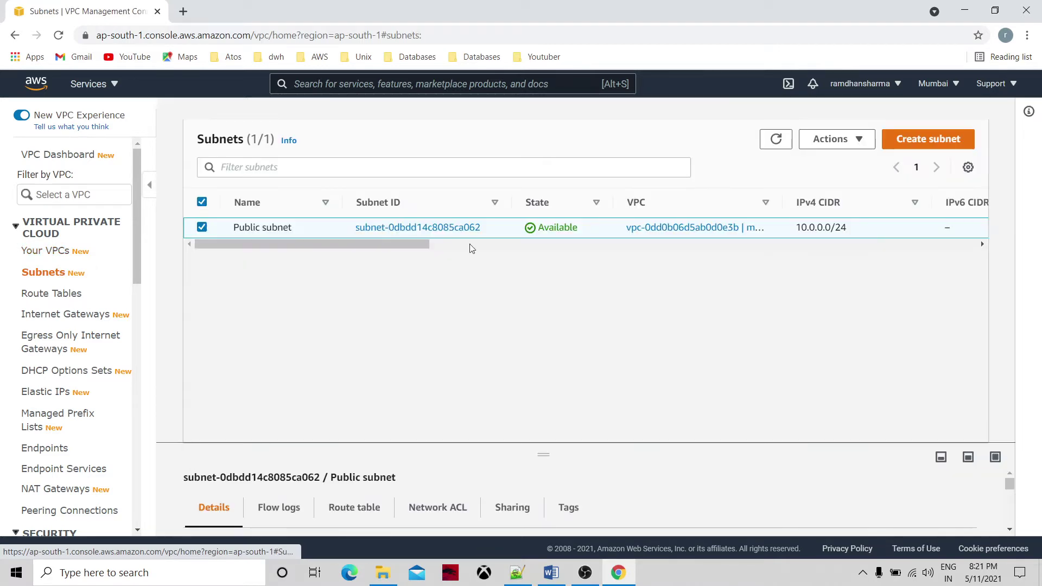
{"action": "left_click", "coordinate": [920, 141]}
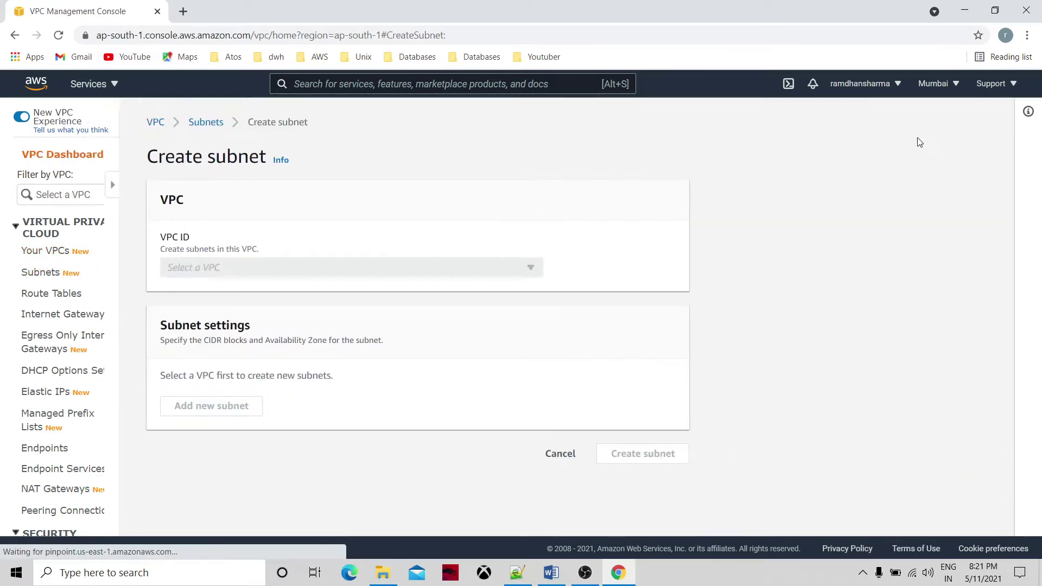
{"action": "left_click", "coordinate": [309, 273]}
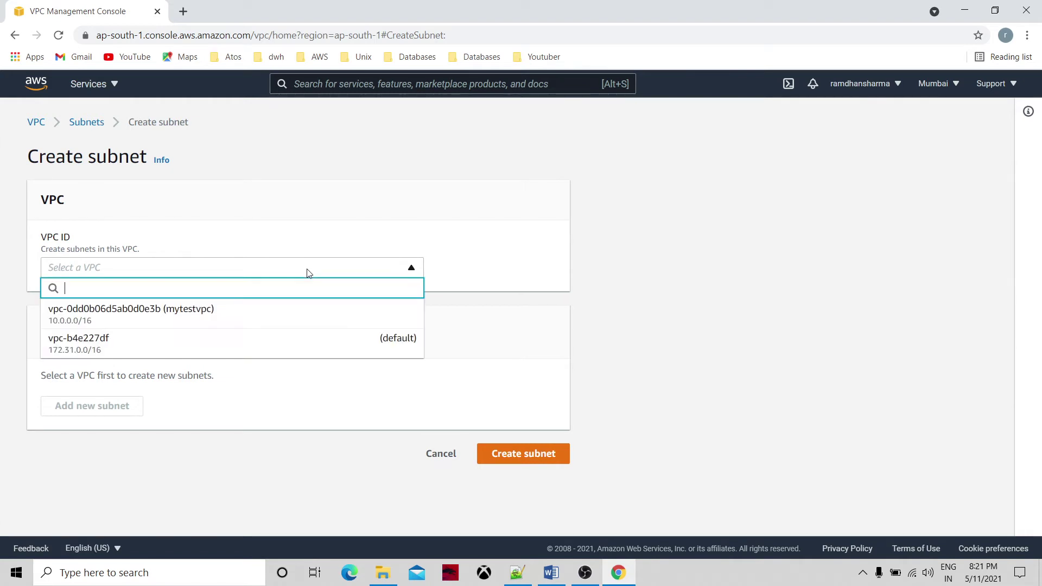
{"action": "left_click", "coordinate": [488, 247]}
{"action": "left_click", "coordinate": [414, 269]}
{"action": "left_click", "coordinate": [270, 318]}
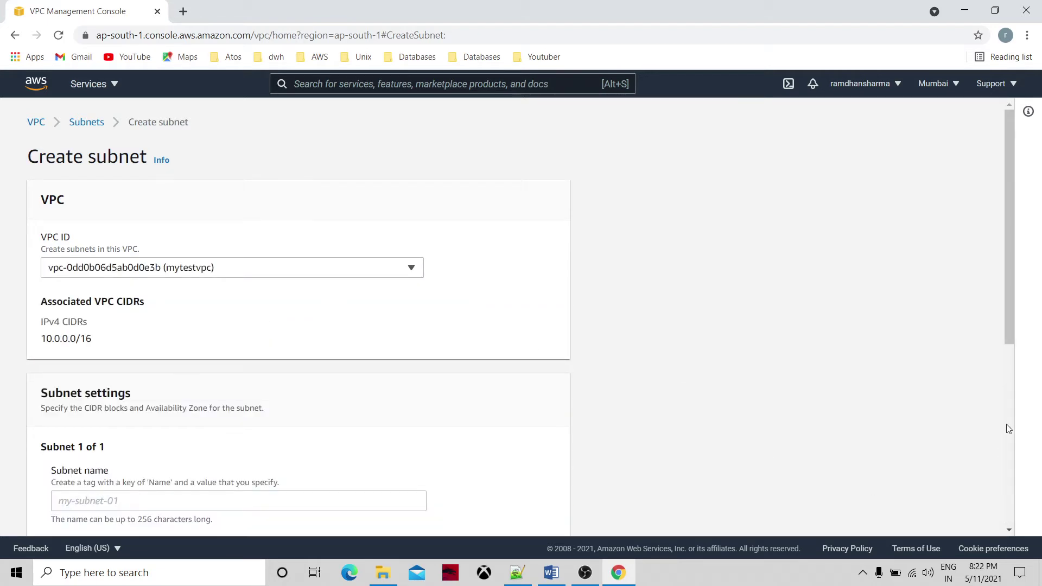
Name the subnet 'private subnet' and place it in ap-south-1a.
{"action": "left_click_drag", "start_coordinate": [1011, 340], "coordinate": [1015, 406]}
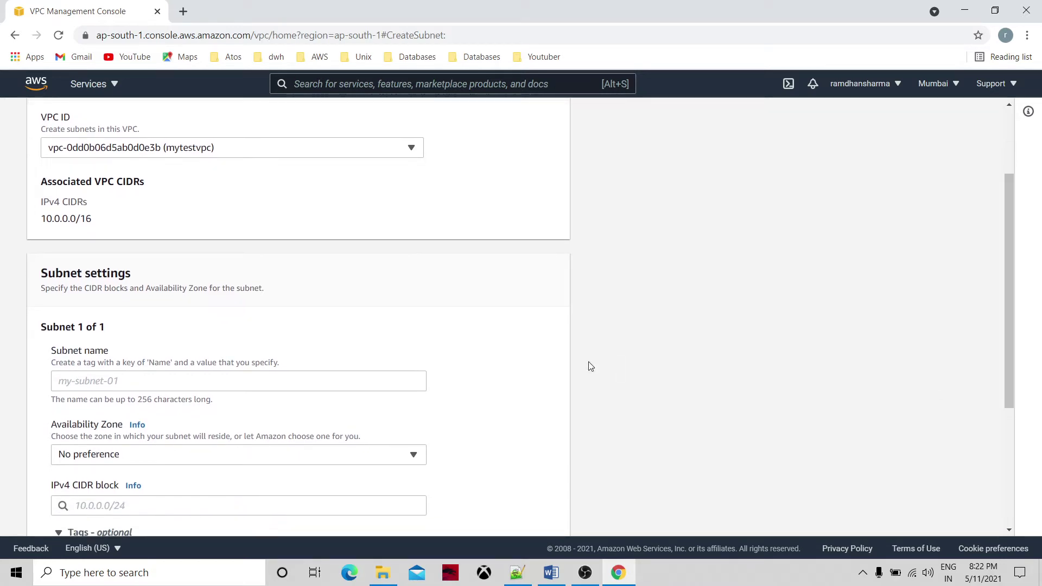
{"action": "left_click", "coordinate": [136, 381]}
{"action": "type", "text": "private subnet"}
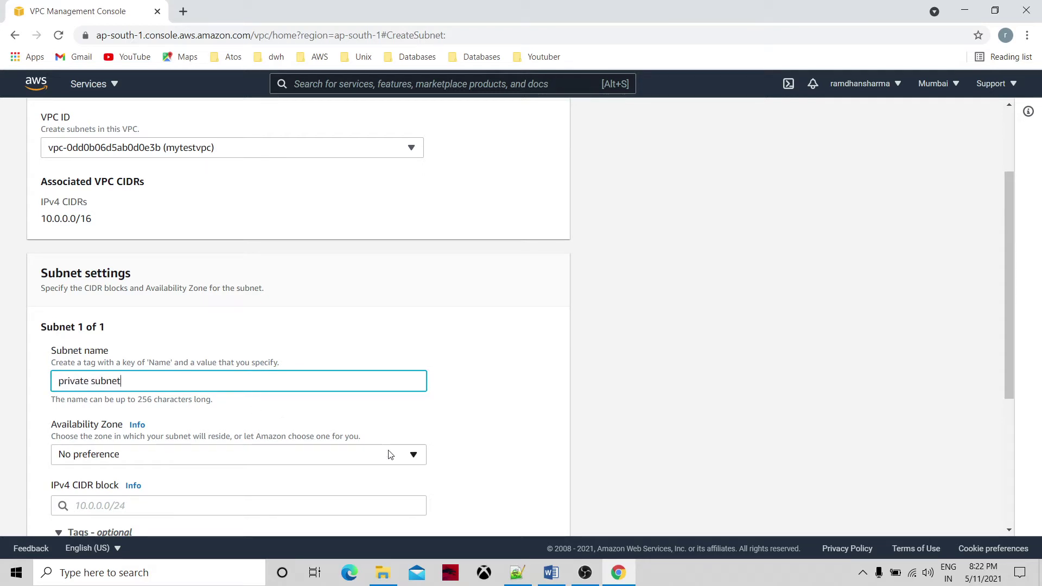
{"action": "left_click_drag", "start_coordinate": [1006, 345], "coordinate": [1011, 400]}
{"action": "left_click", "coordinate": [418, 344]}
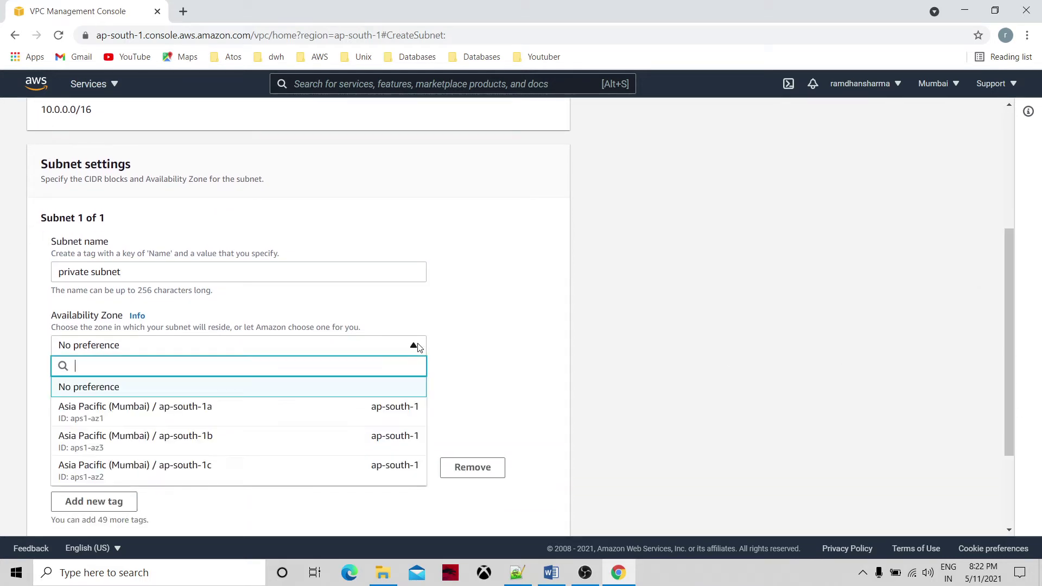
{"action": "left_click", "coordinate": [317, 406]}
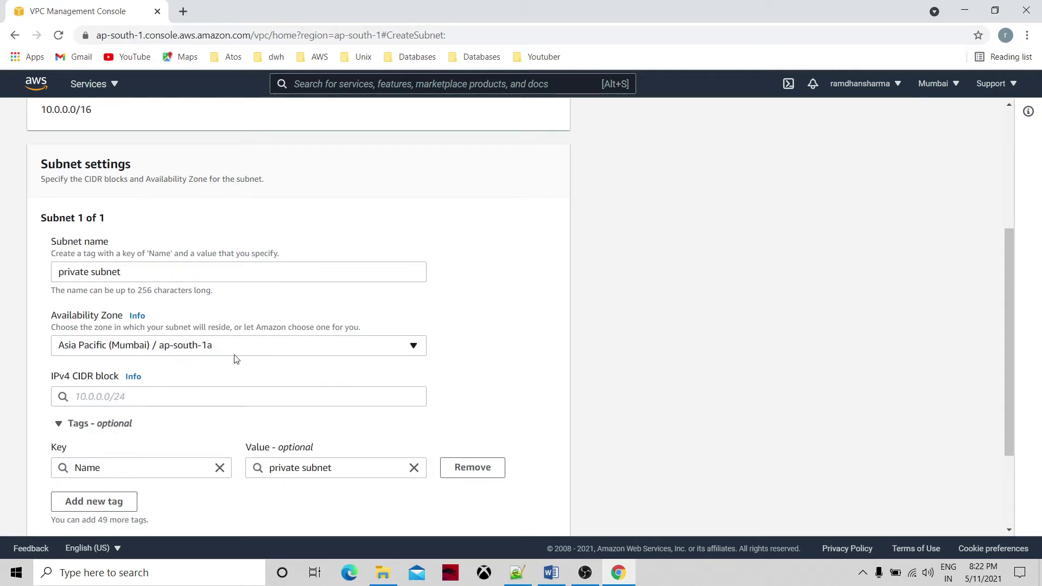
Copy the VPC's 10.0.0.0/16 range for use as the subnet CIDR.
{"action": "left_click", "coordinate": [194, 392]}
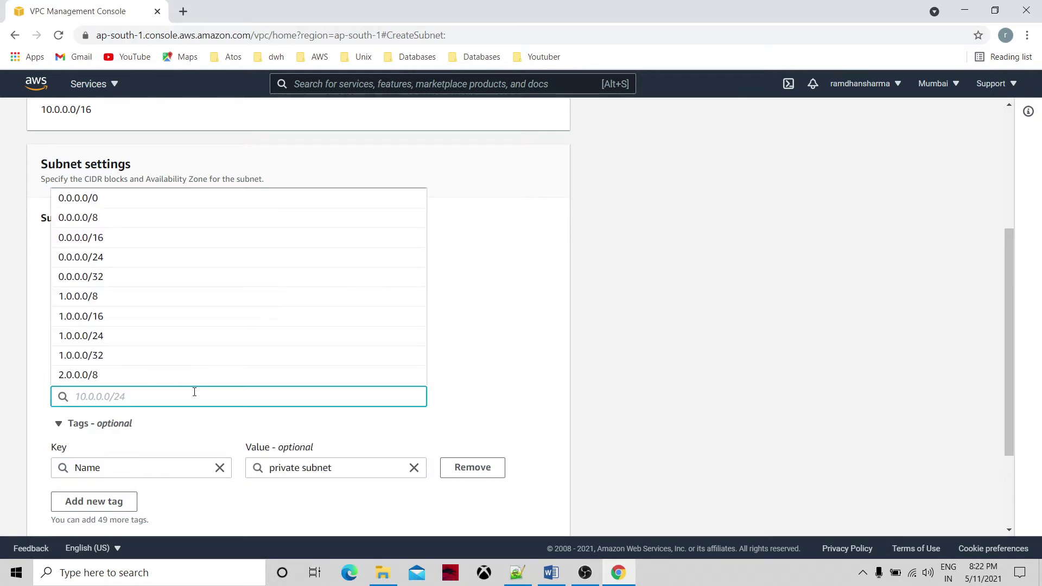
{"action": "left_click", "coordinate": [356, 142]}
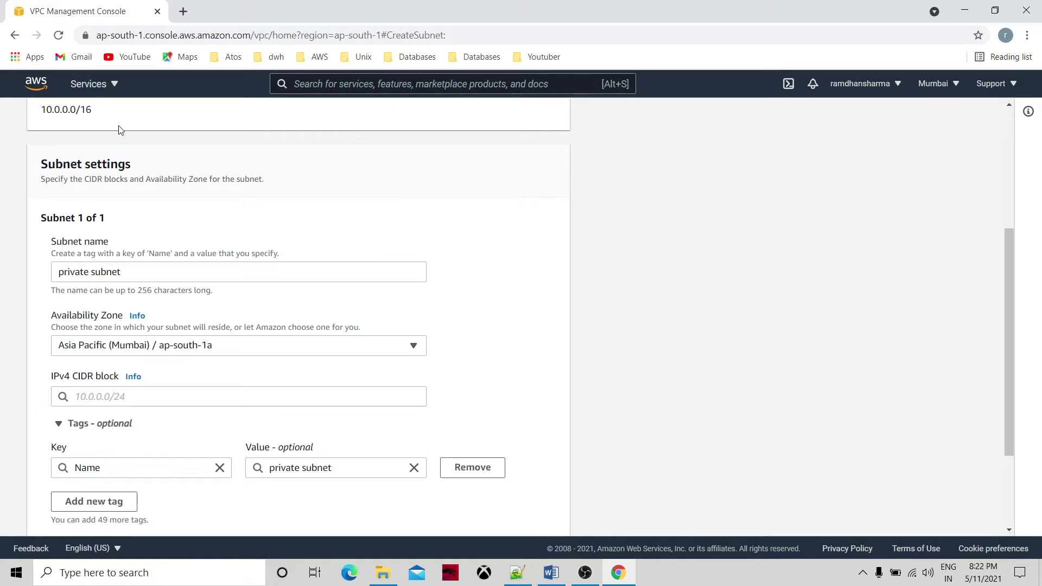
{"action": "left_click_drag", "start_coordinate": [106, 114], "coordinate": [43, 114]}
{"action": "key", "text": "ctrl+c"}
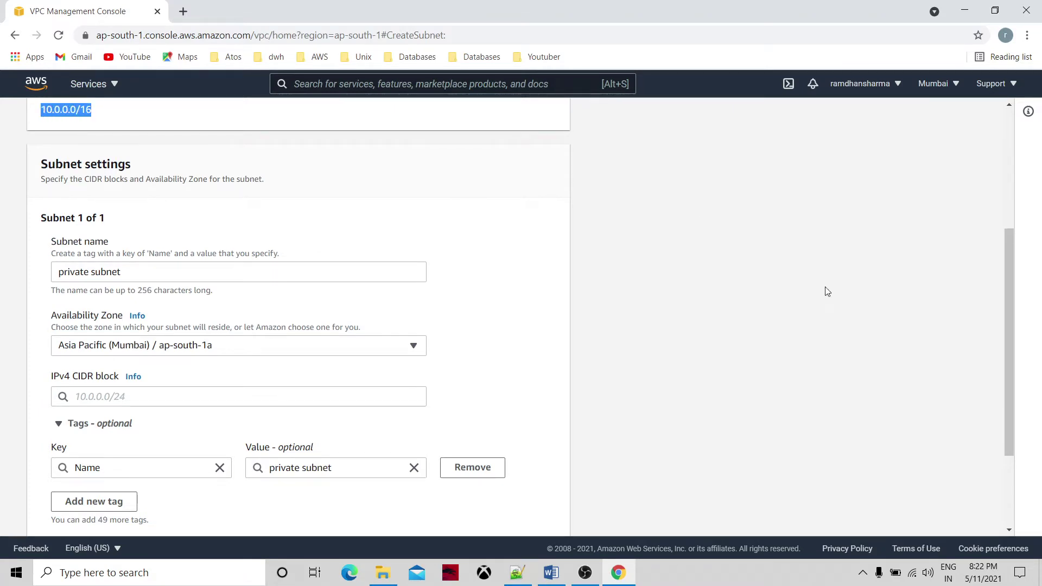
{"action": "left_click_drag", "start_coordinate": [1009, 361], "coordinate": [992, 432]}
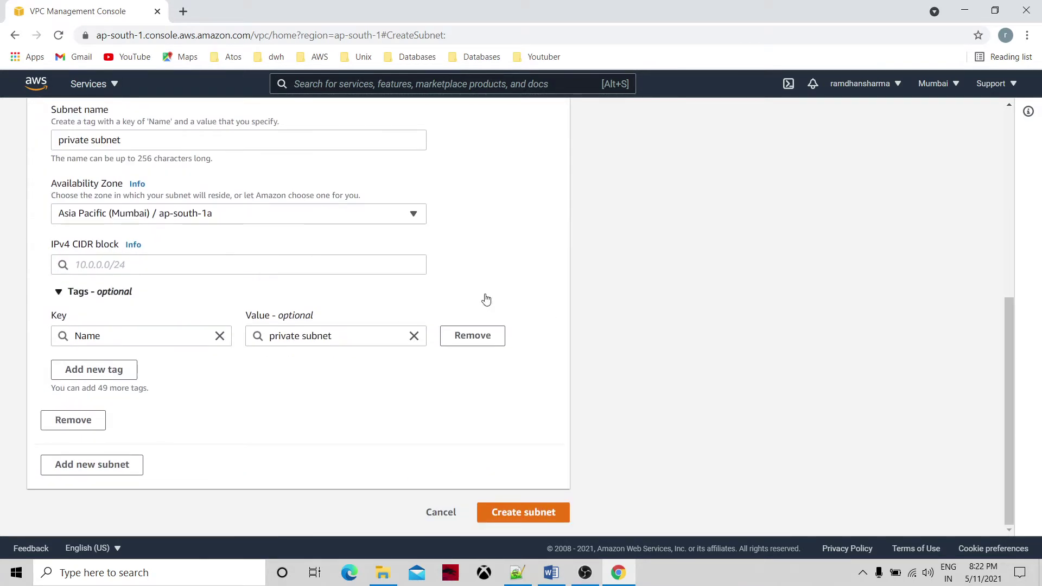
Enter 10.0.1.0/16 as the private subnet's CIDR and attempt to create it.
{"action": "left_click", "coordinate": [224, 270]}
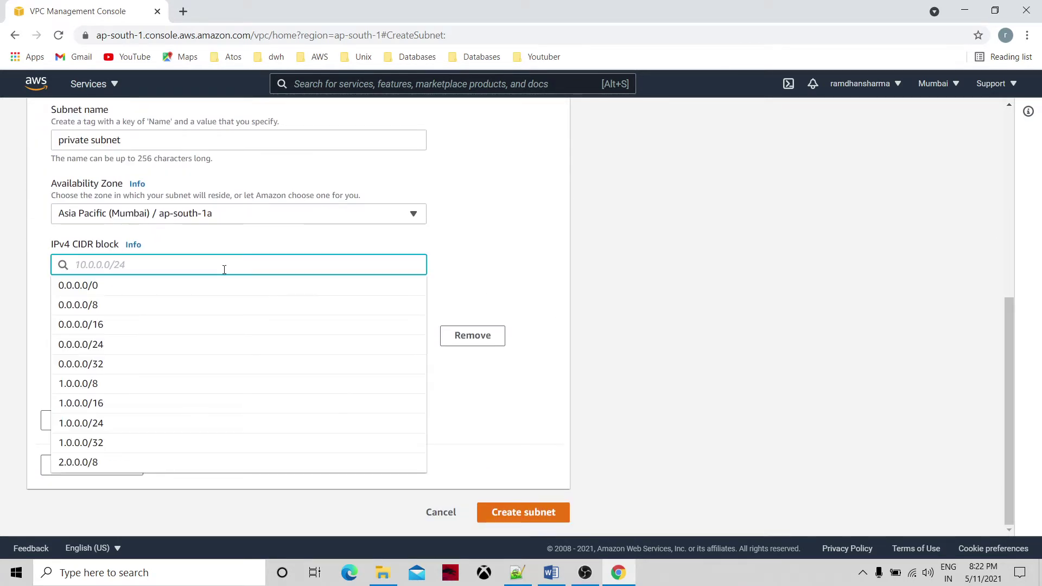
{"action": "key", "text": "ctrl+v"}
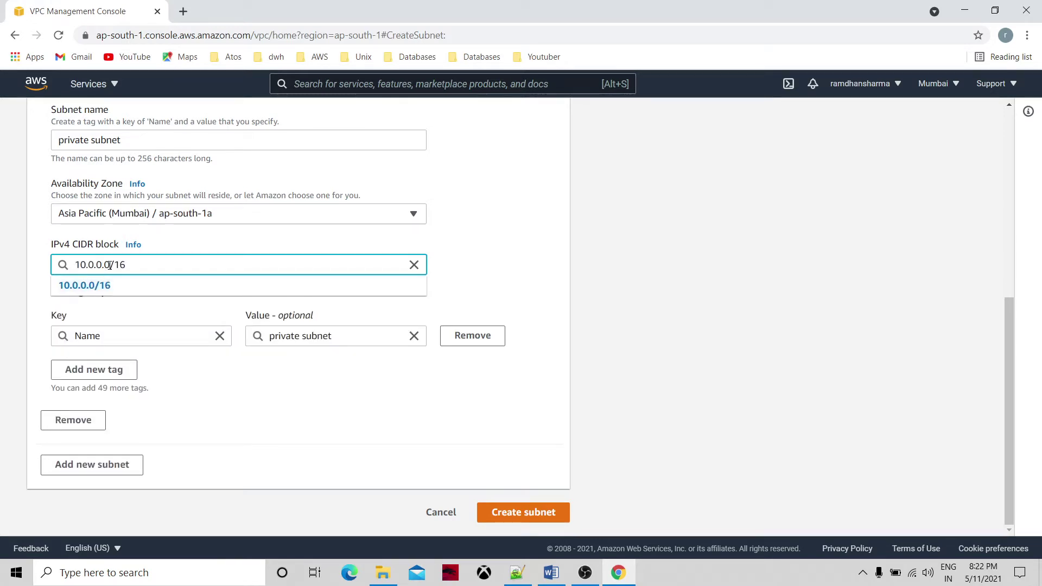
{"action": "key", "text": "BackSpace"}
{"action": "type", "text": "1"}
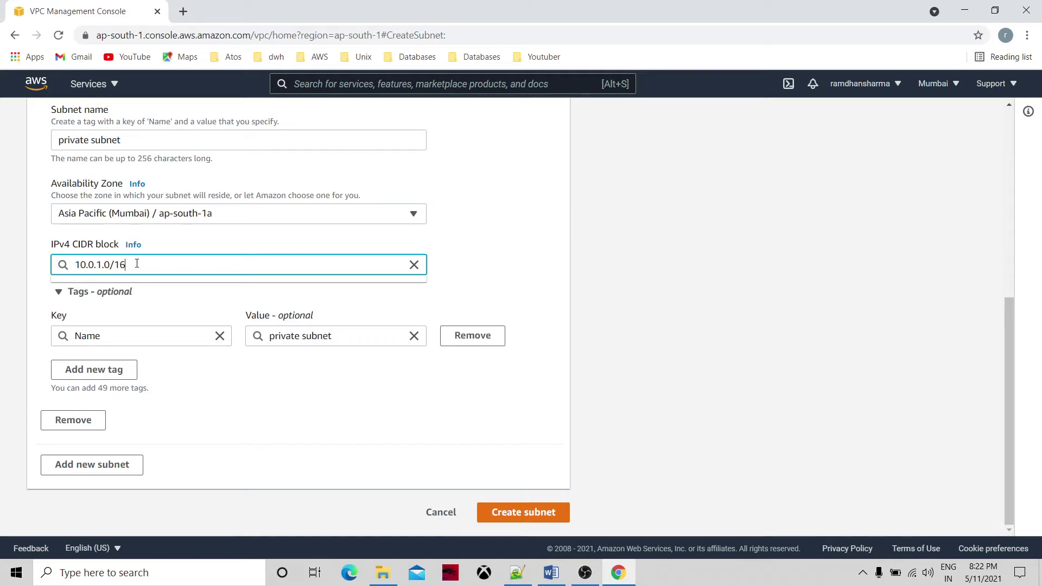
{"action": "left_click", "coordinate": [487, 275]}
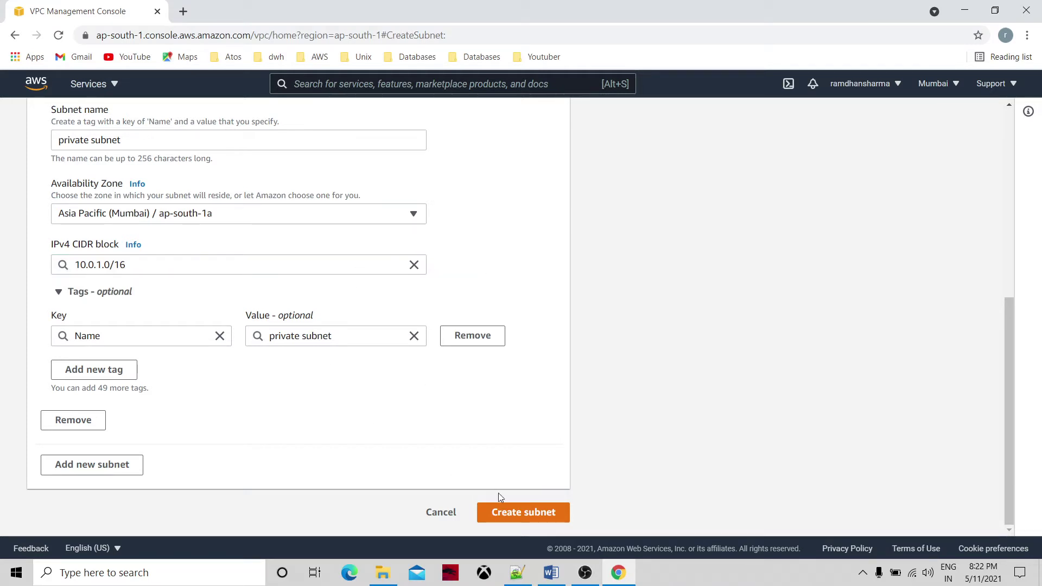
{"action": "left_click", "coordinate": [518, 513]}
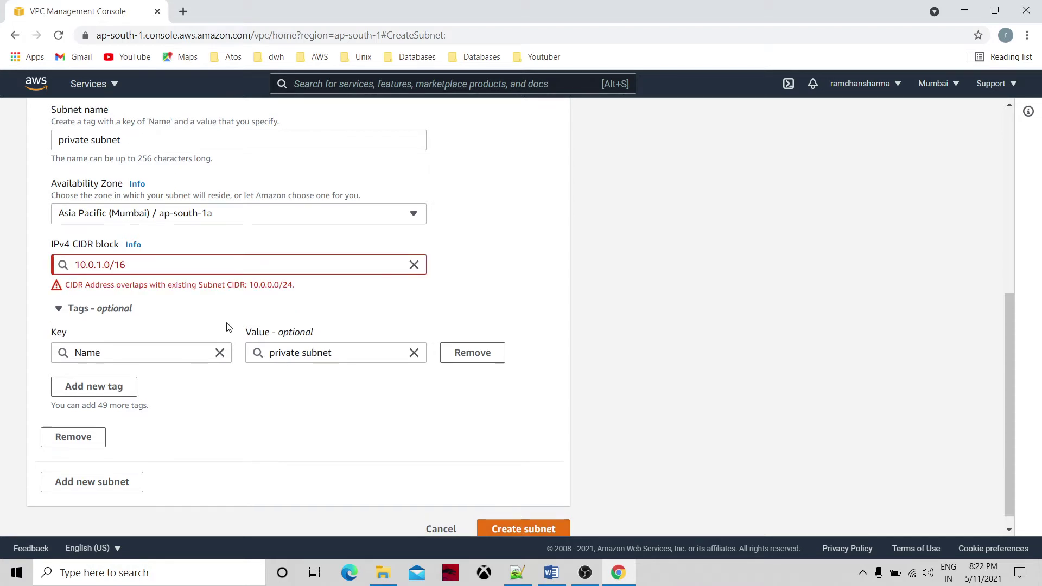
Correct the CIDR to 10.0.1.0/24, create the subnet, and open its details.
{"action": "left_click", "coordinate": [138, 260]}
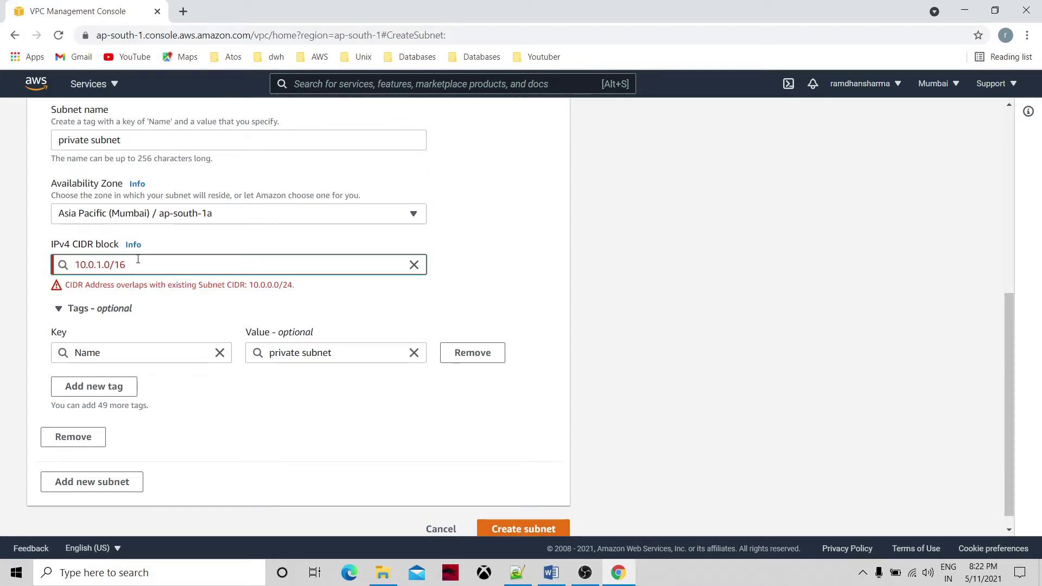
{"action": "key", "text": "BackSpace"}
{"action": "key", "text": "BackSpace"}
{"action": "type", "text": "2"}
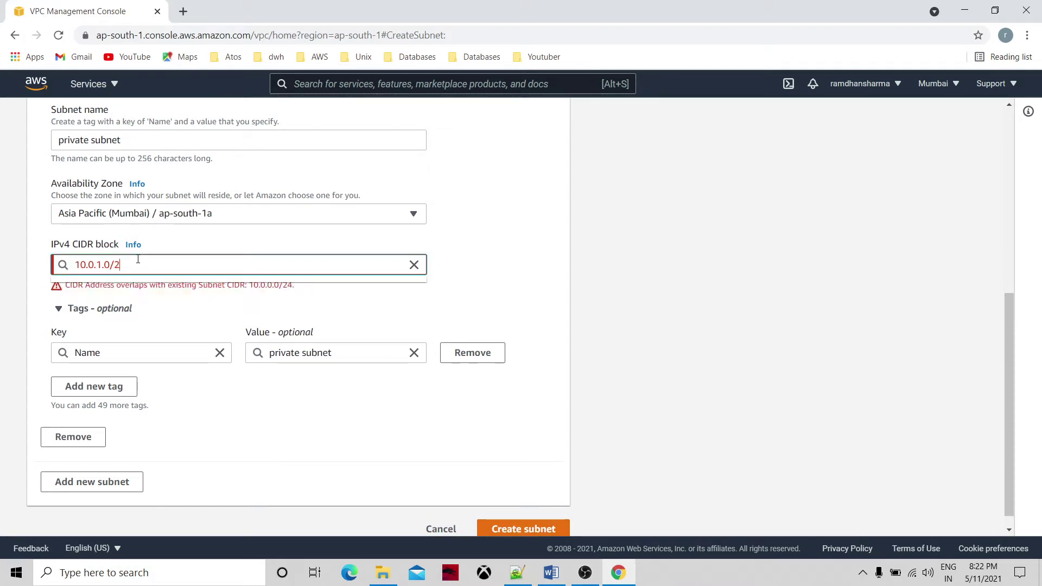
{"action": "type", "text": "4"}
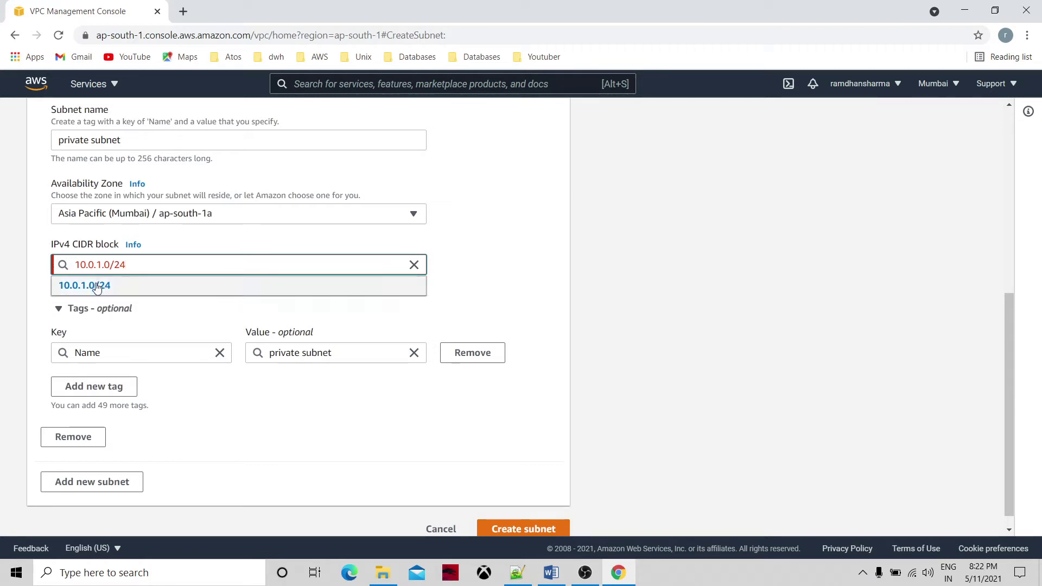
{"action": "left_click", "coordinate": [92, 288]}
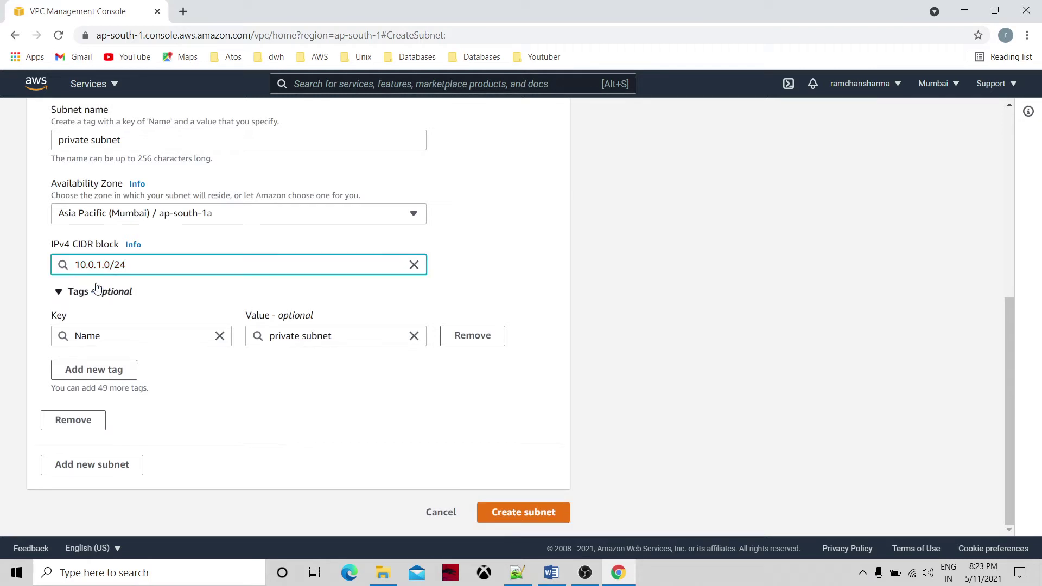
{"action": "left_click", "coordinate": [508, 514]}
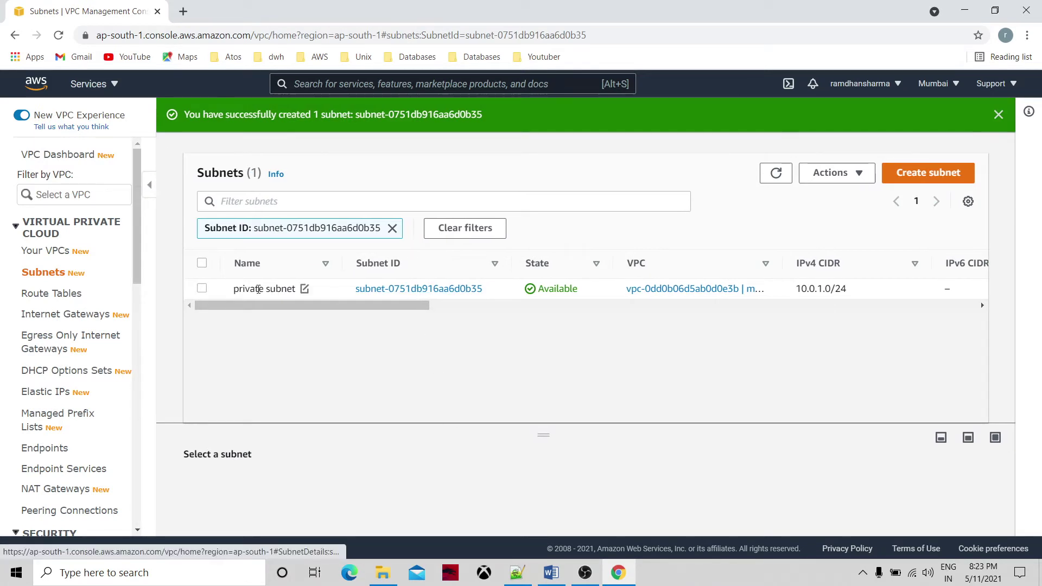
{"action": "left_click", "coordinate": [67, 275]}
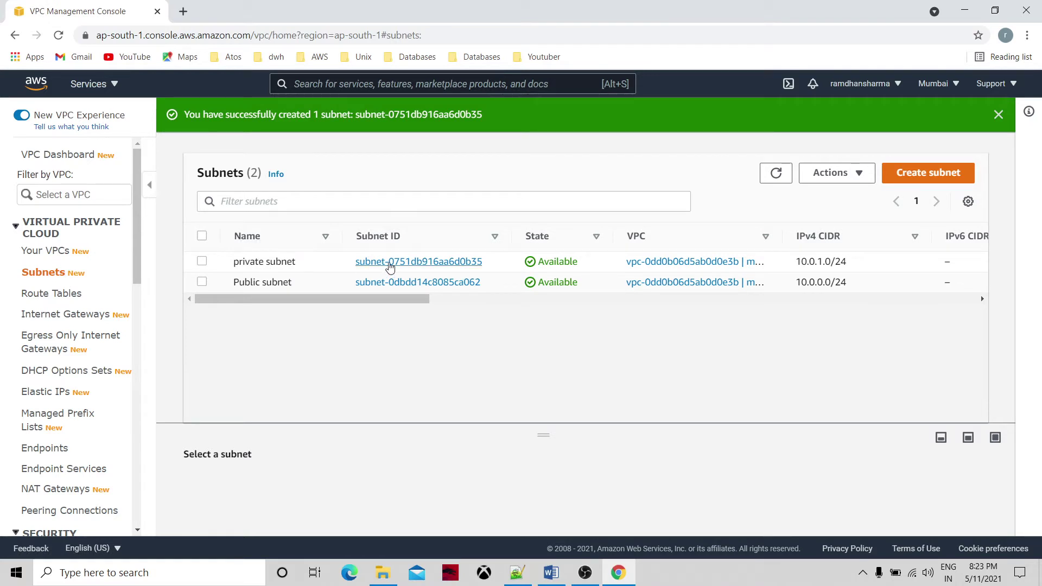
{"action": "left_click", "coordinate": [390, 262]}
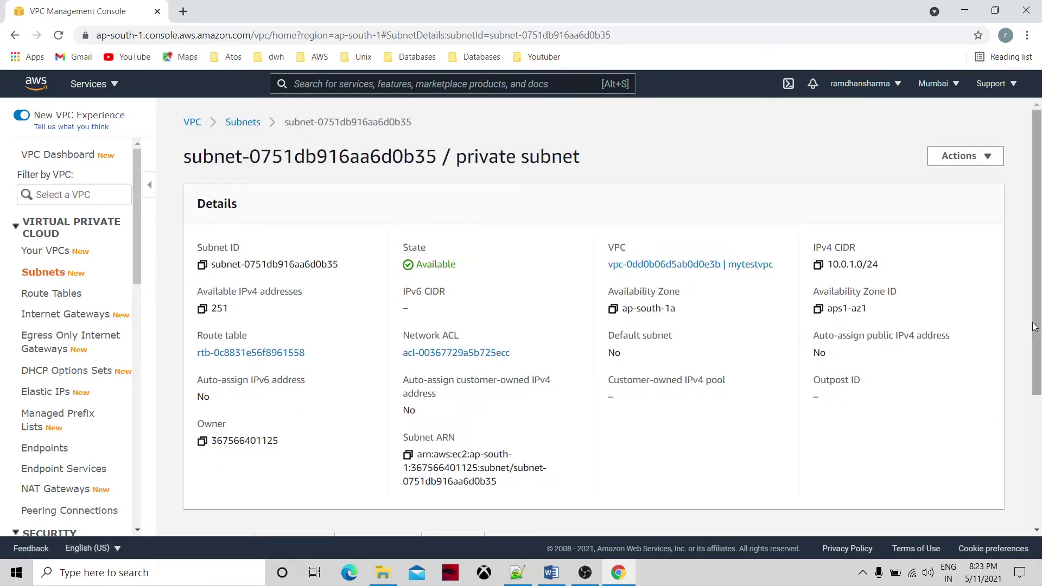
Review the private subnet's route table, which holds only the local route.
{"action": "scroll", "coordinate": [478, 392], "scroll_direction": "down", "scroll_amount": 3}
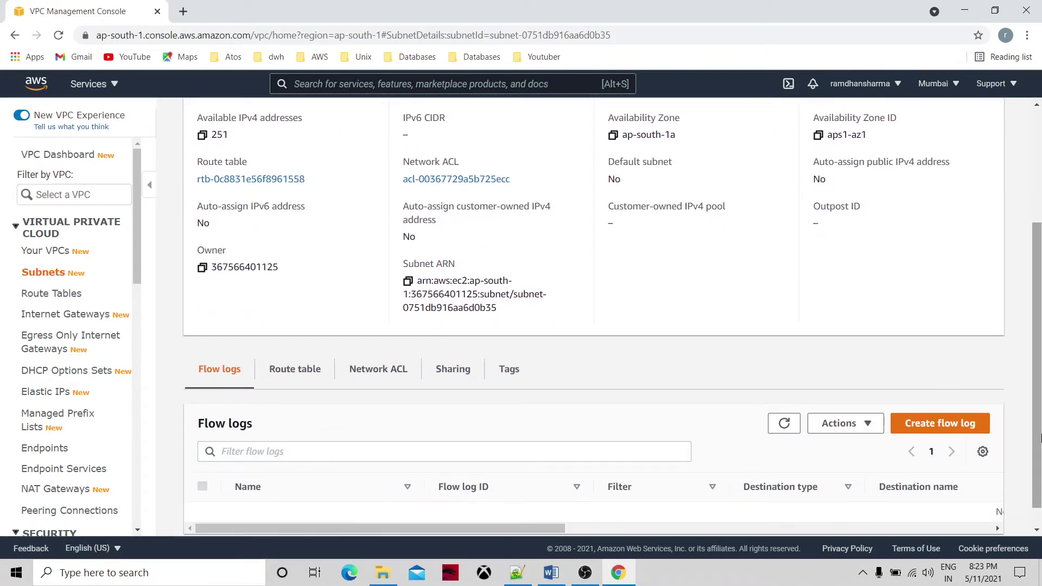
{"action": "left_click", "coordinate": [321, 370]}
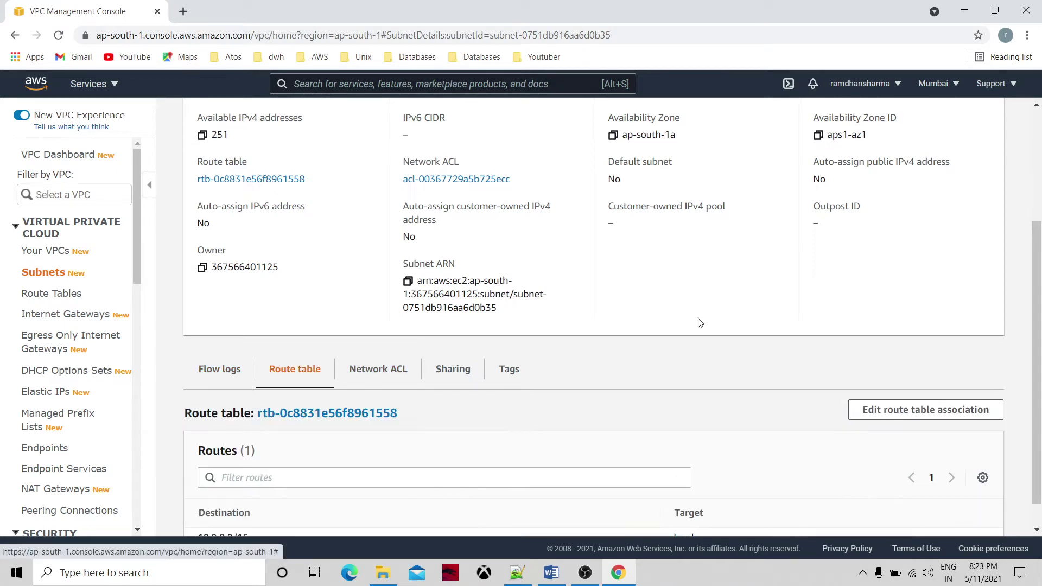
{"action": "scroll", "coordinate": [1040, 368], "scroll_direction": "down", "scroll_amount": 1}
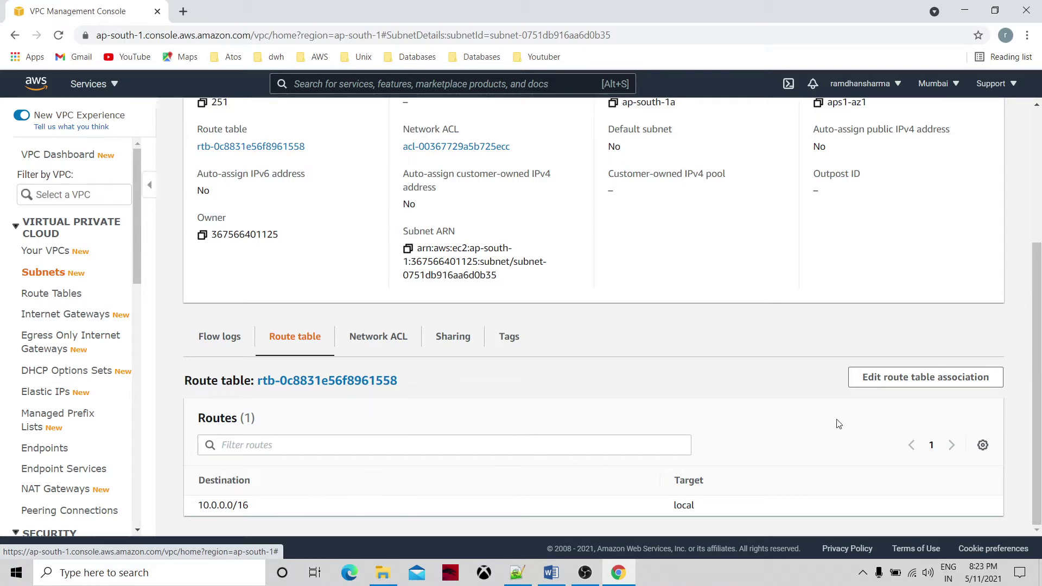
{"action": "left_click", "coordinate": [1037, 217]}
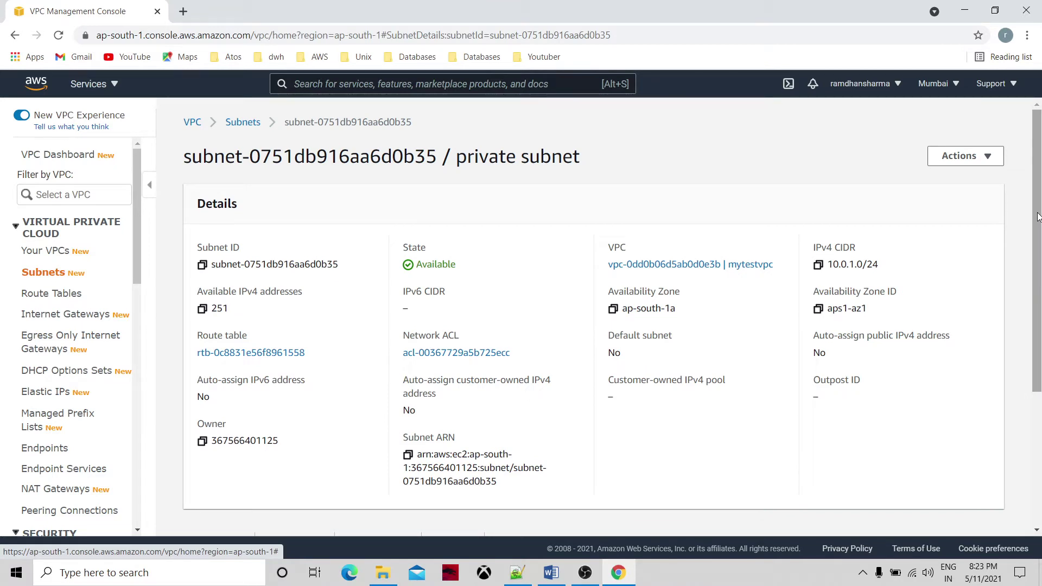
{"action": "left_click_drag", "start_coordinate": [1038, 217], "coordinate": [1040, 238]}
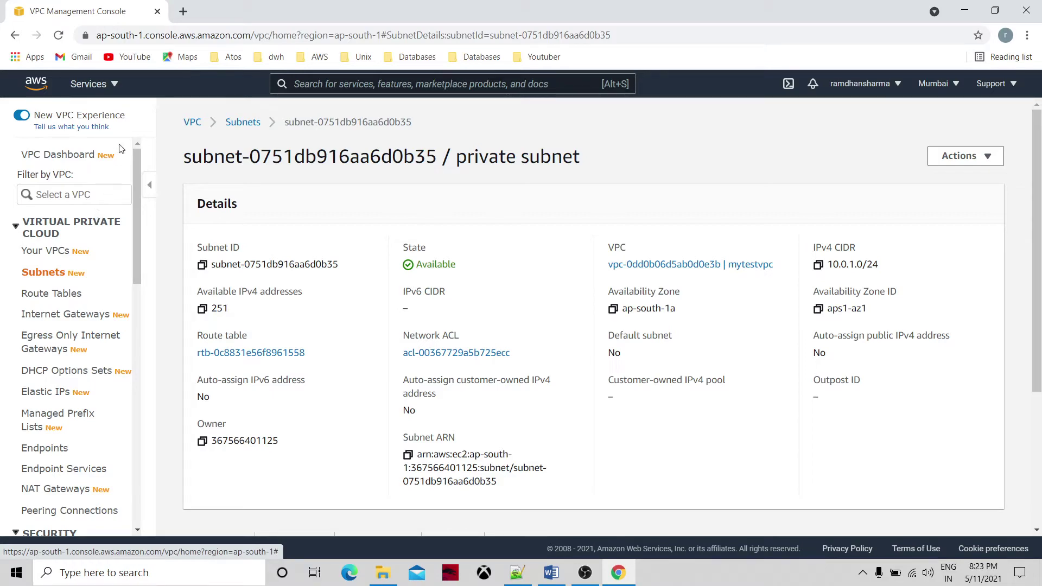
In a new tab, go to aws.amazon.com/console, log back in, and open EC2.
{"action": "left_click", "coordinate": [183, 11]}
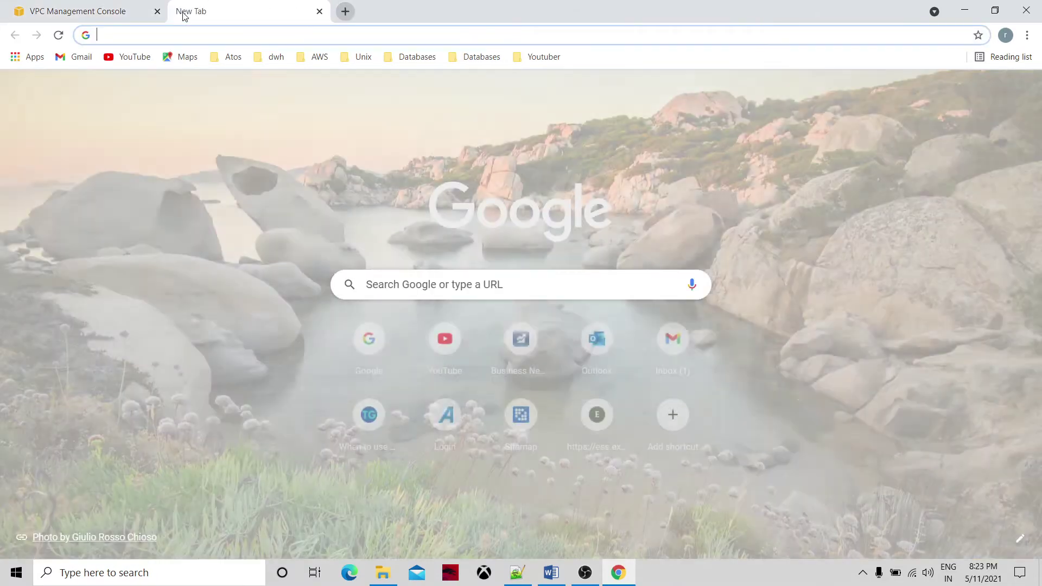
{"action": "left_click", "coordinate": [370, 339]}
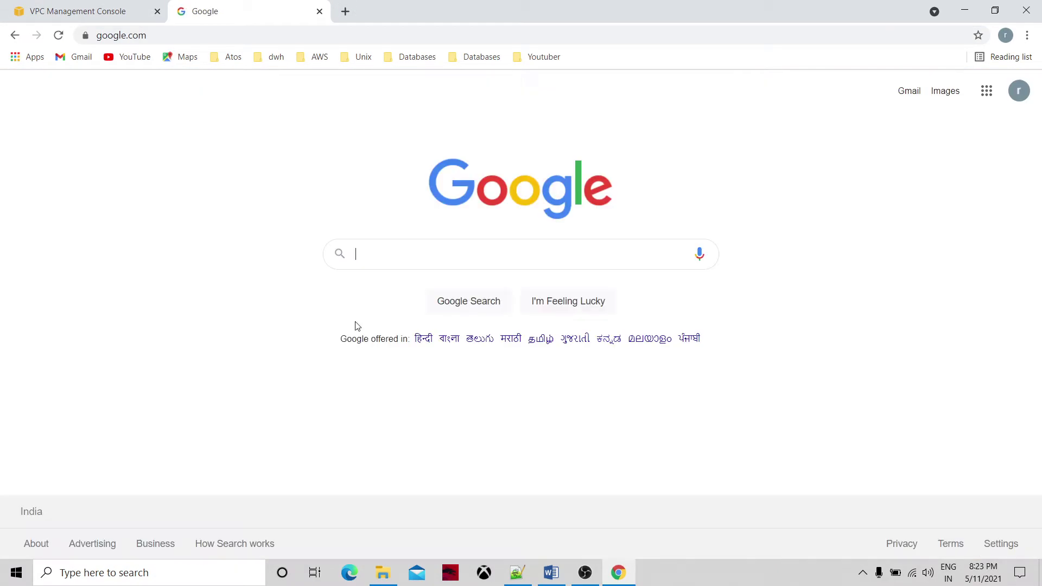
{"action": "left_click", "coordinate": [281, 35]}
{"action": "type", "text": "aws.amazon"}
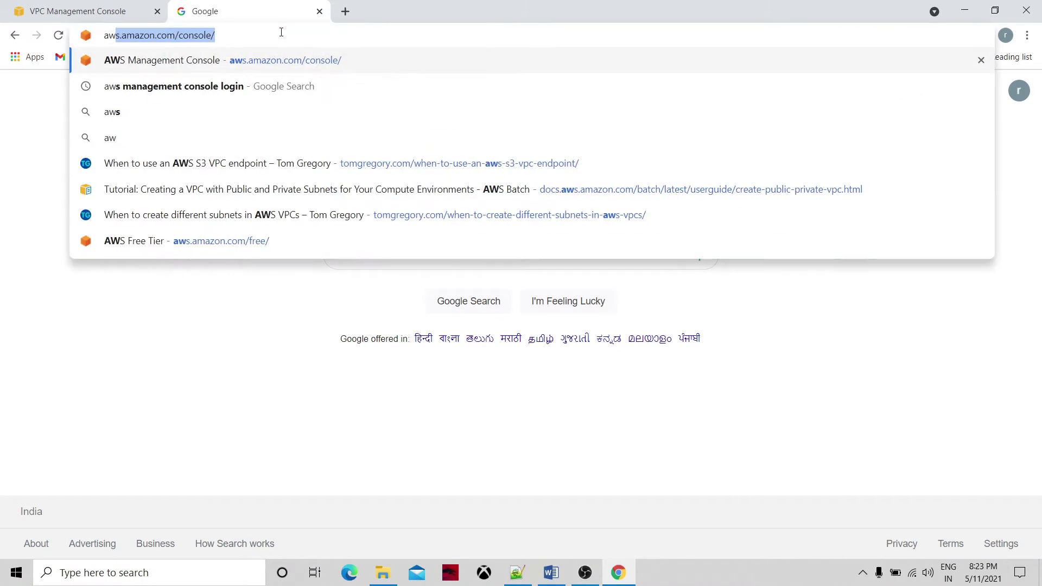
{"action": "left_click", "coordinate": [269, 64]}
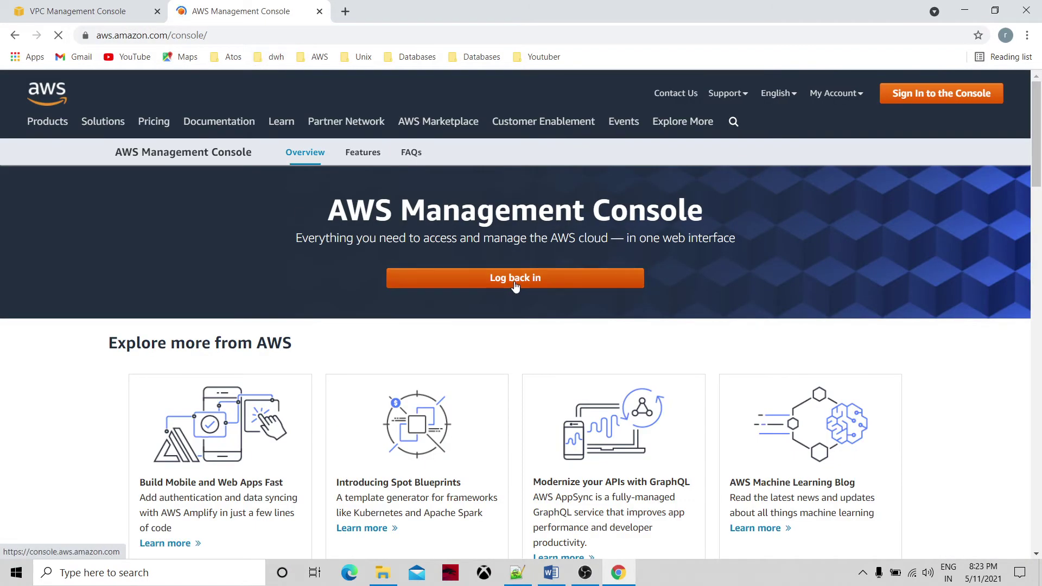
{"action": "left_click", "coordinate": [515, 279]}
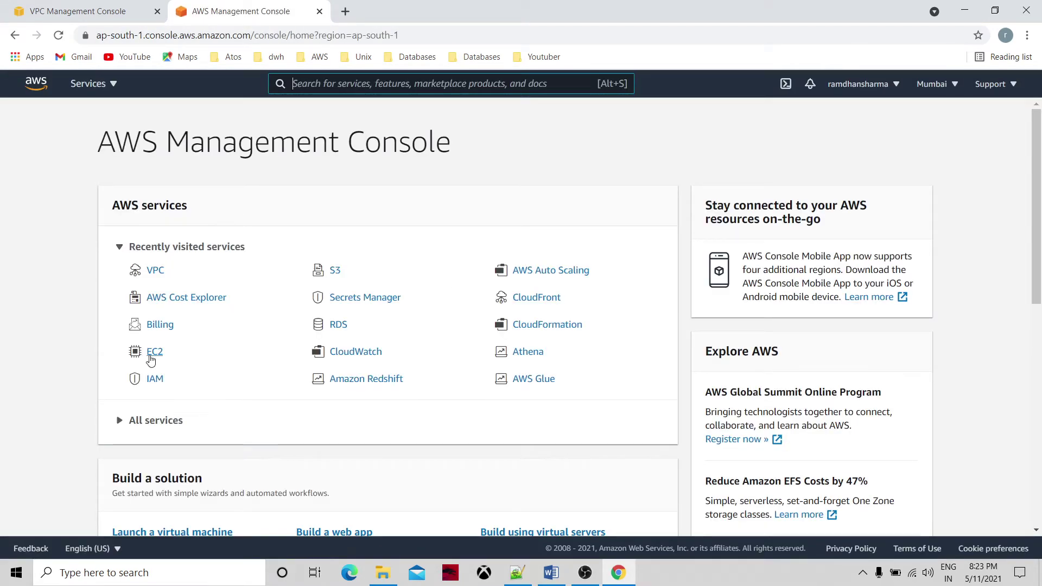
{"action": "left_click", "coordinate": [90, 83]}
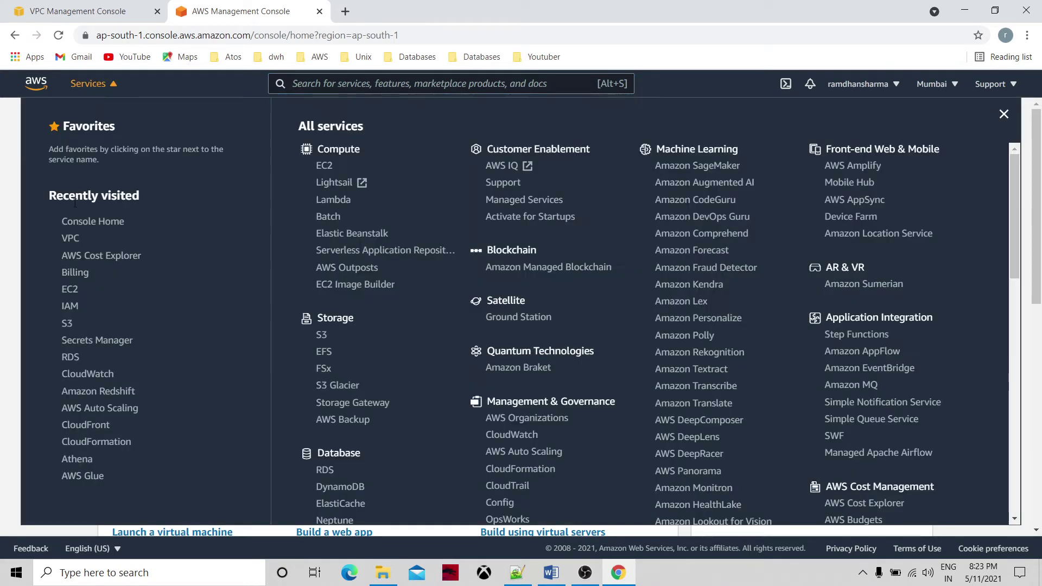
{"action": "left_click", "coordinate": [70, 290]}
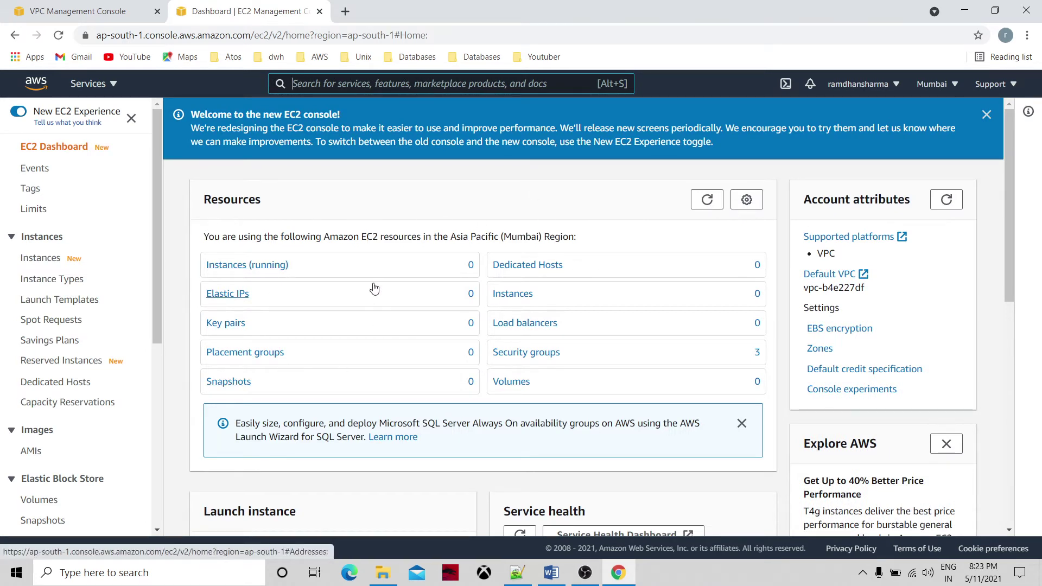
Go from the EC2 instances list to the Elastic IPs page.
{"action": "left_click", "coordinate": [523, 300]}
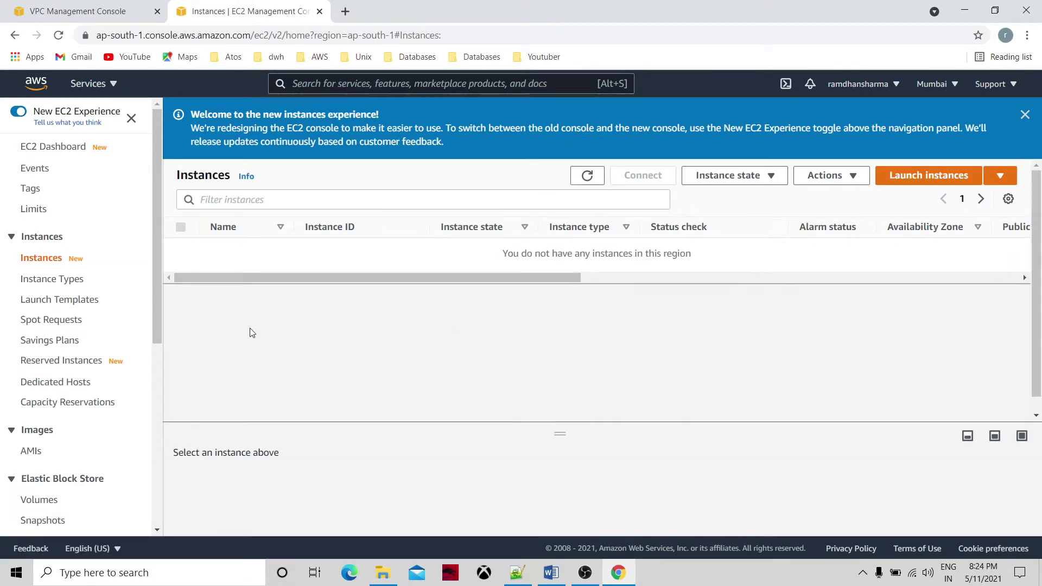
{"action": "left_click", "coordinate": [157, 354]}
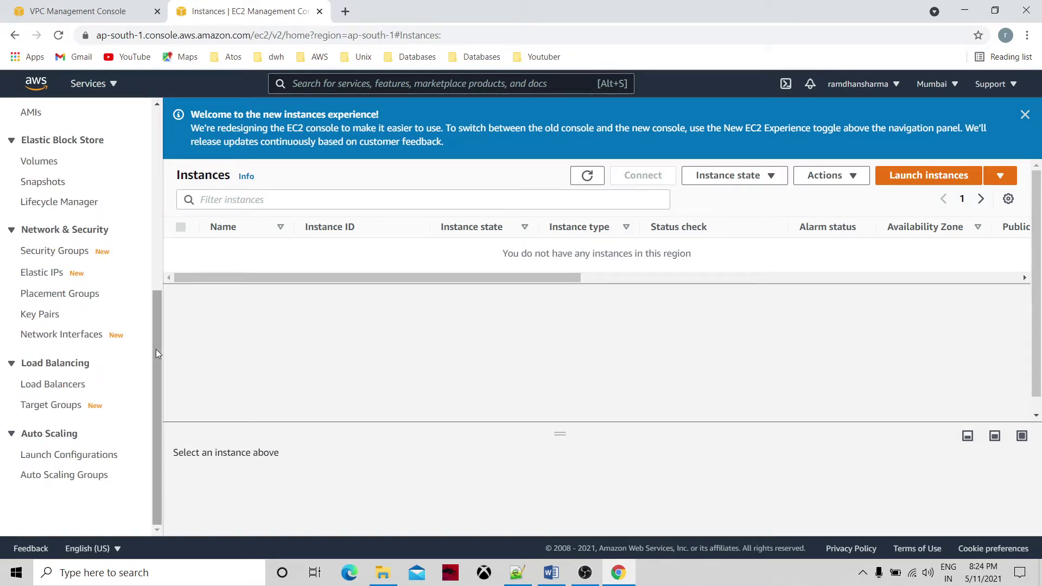
{"action": "left_click", "coordinate": [53, 278]}
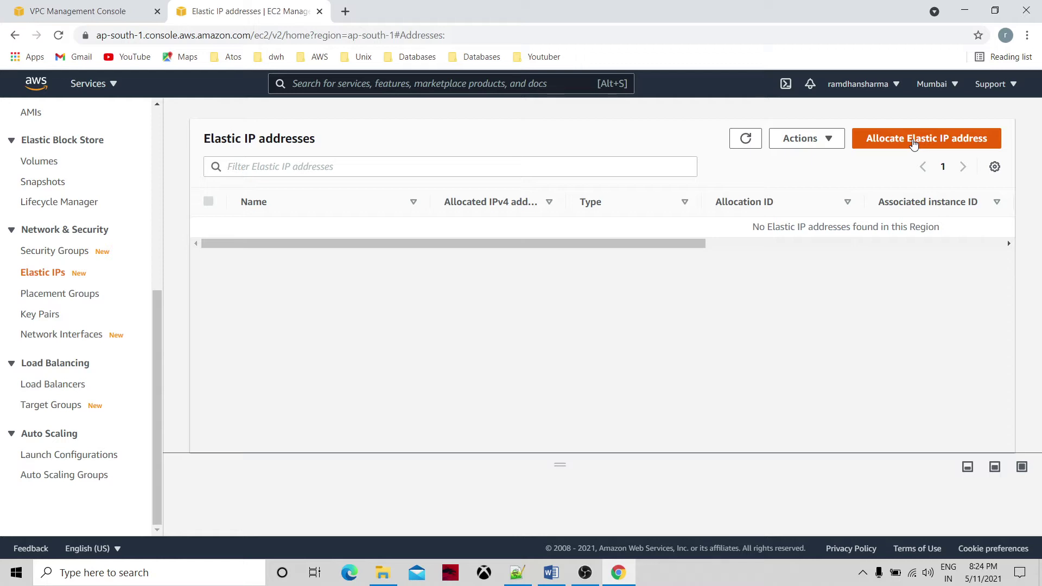
Allocate an Elastic IP from Amazon's IPv4 pool, receiving 13.235.97.13.
{"action": "left_click", "coordinate": [912, 142]}
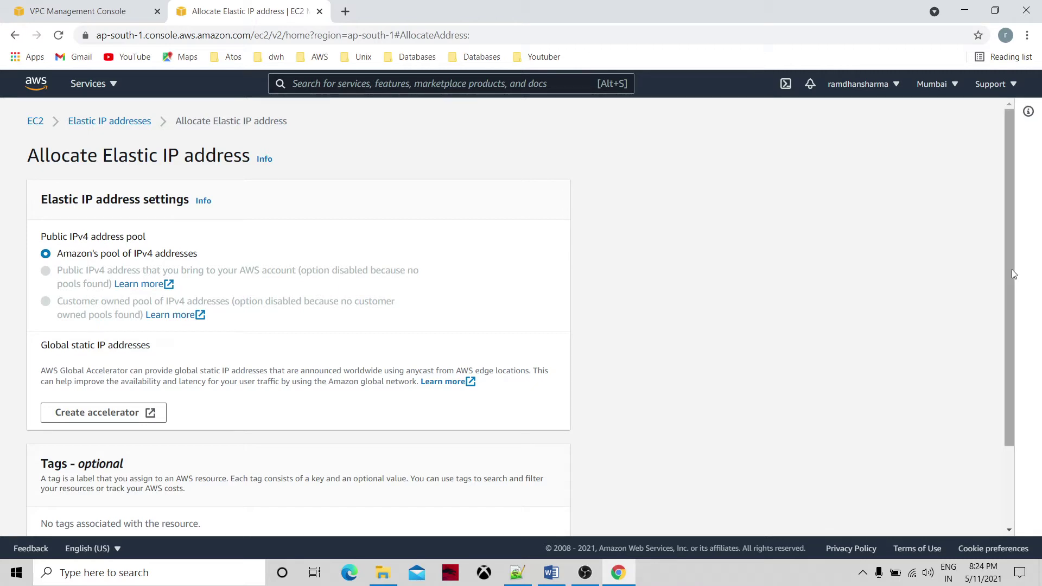
{"action": "left_click_drag", "start_coordinate": [1012, 273], "coordinate": [1017, 408]}
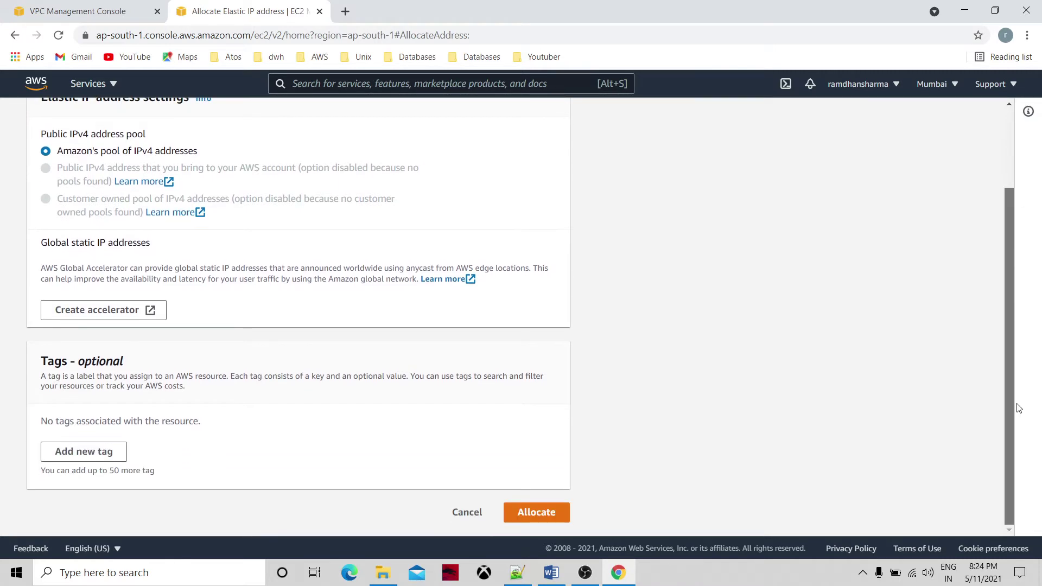
{"action": "left_click", "coordinate": [543, 519]}
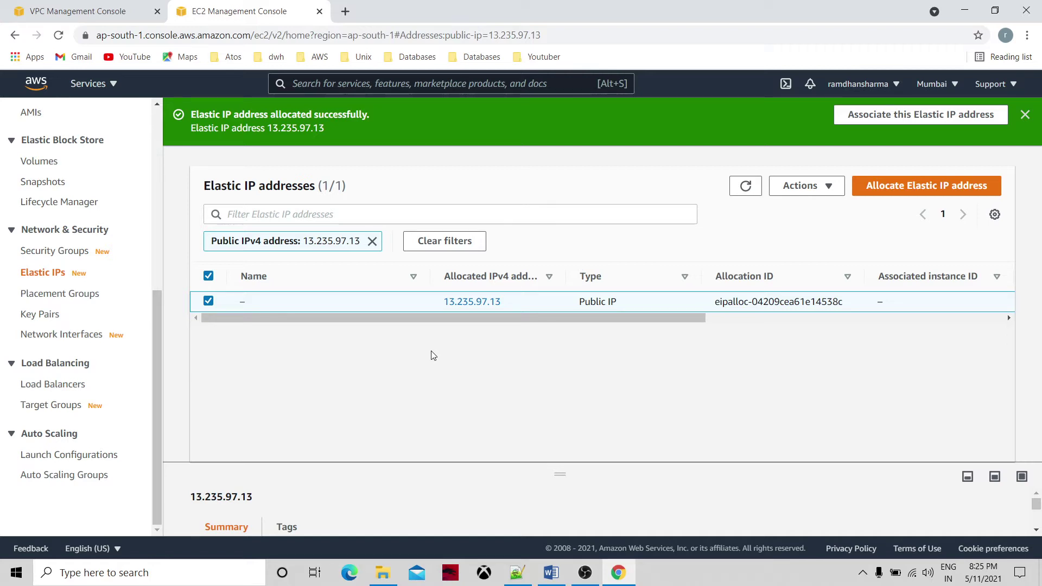
{"action": "scroll", "coordinate": [158, 124], "scroll_direction": "up", "scroll_amount": 6}
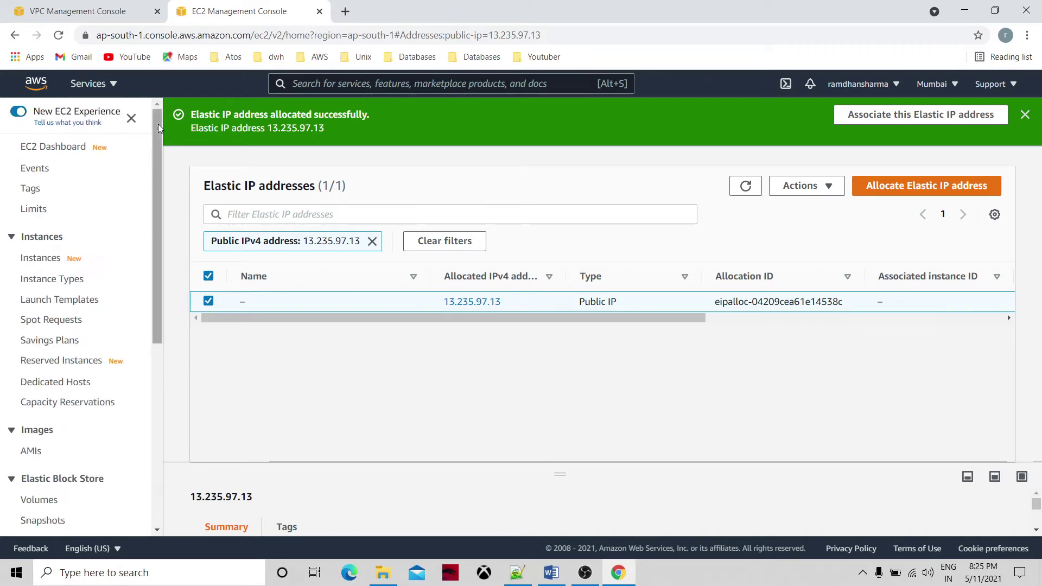
Begin launching a free-tier Amazon Linux 2 t2.micro instance in the mytestvpc network.
{"action": "left_click", "coordinate": [74, 152]}
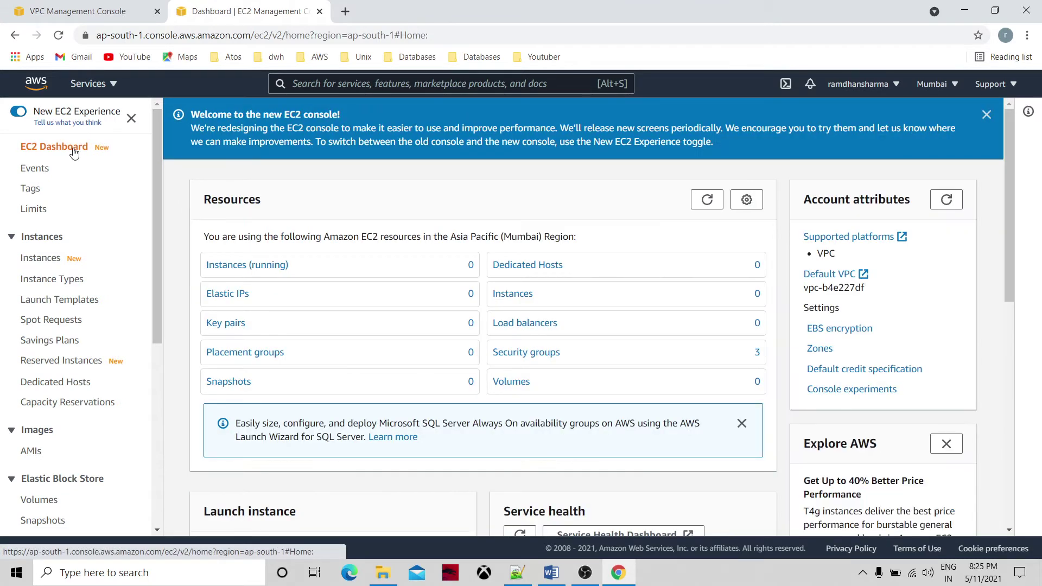
{"action": "left_click", "coordinate": [510, 295]}
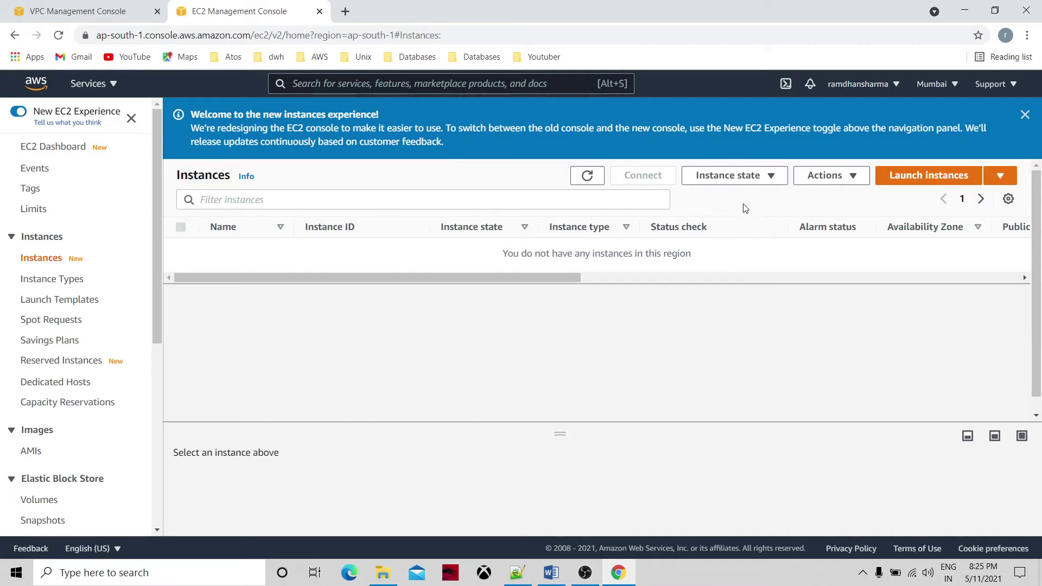
{"action": "left_click", "coordinate": [912, 183]}
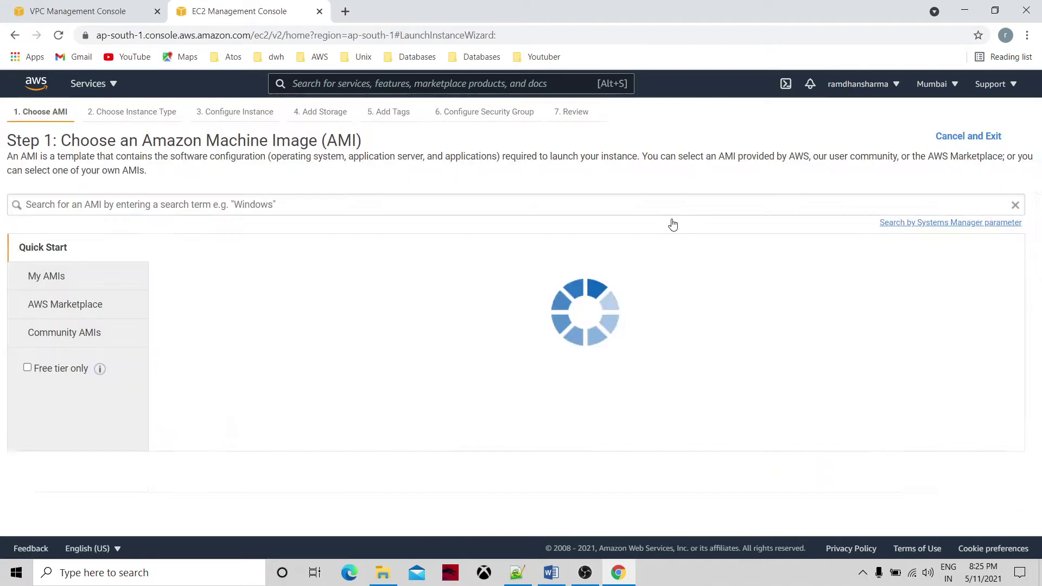
{"action": "left_click", "coordinate": [27, 368]}
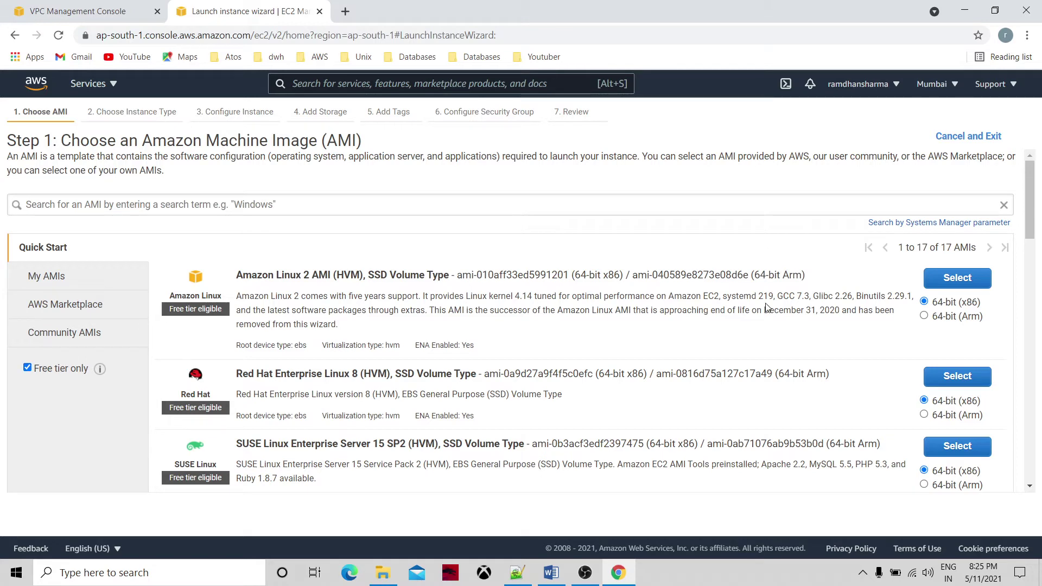
{"action": "left_click", "coordinate": [954, 278]}
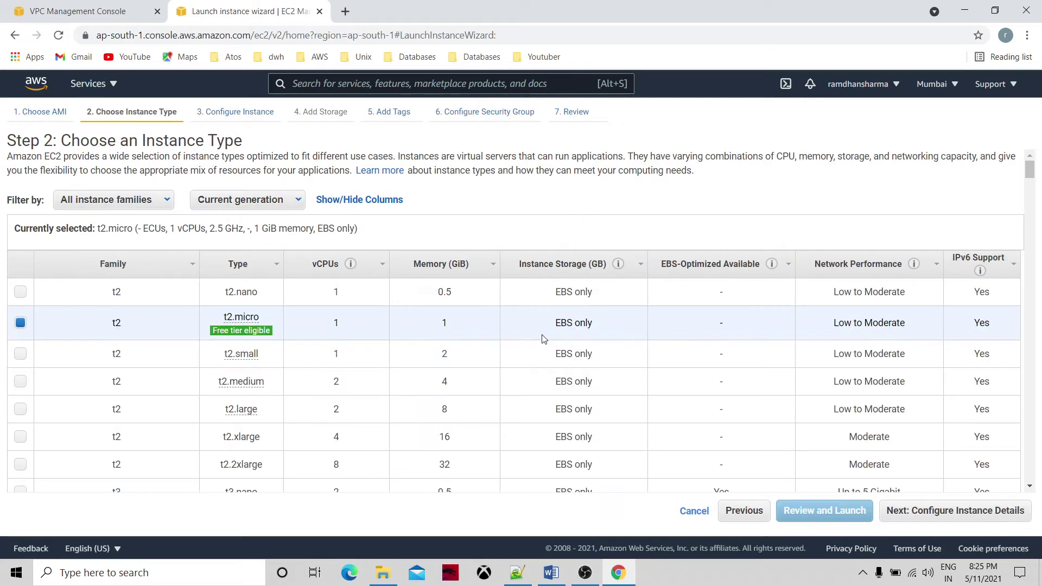
{"action": "left_click", "coordinate": [948, 514]}
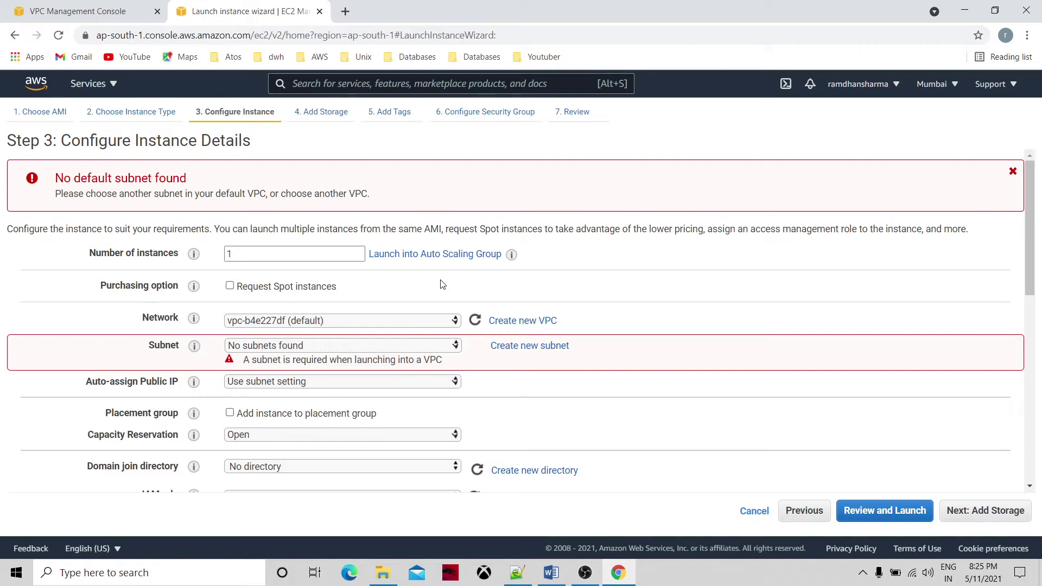
{"action": "left_click", "coordinate": [456, 322]}
{"action": "left_click", "coordinate": [437, 334]}
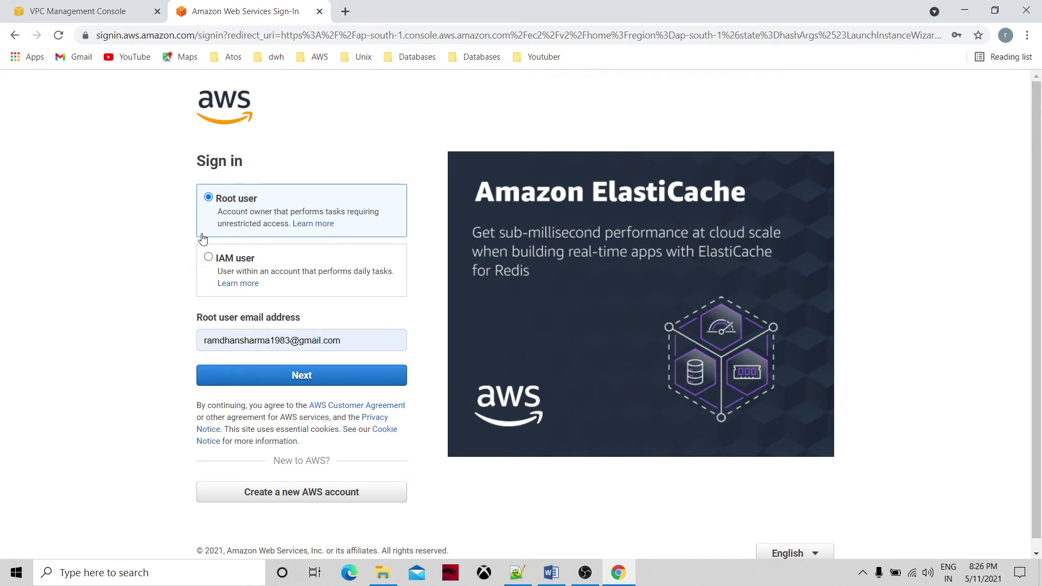
Reload the VPC console tab to get back to the sign-in page.
{"action": "left_click", "coordinate": [111, 5]}
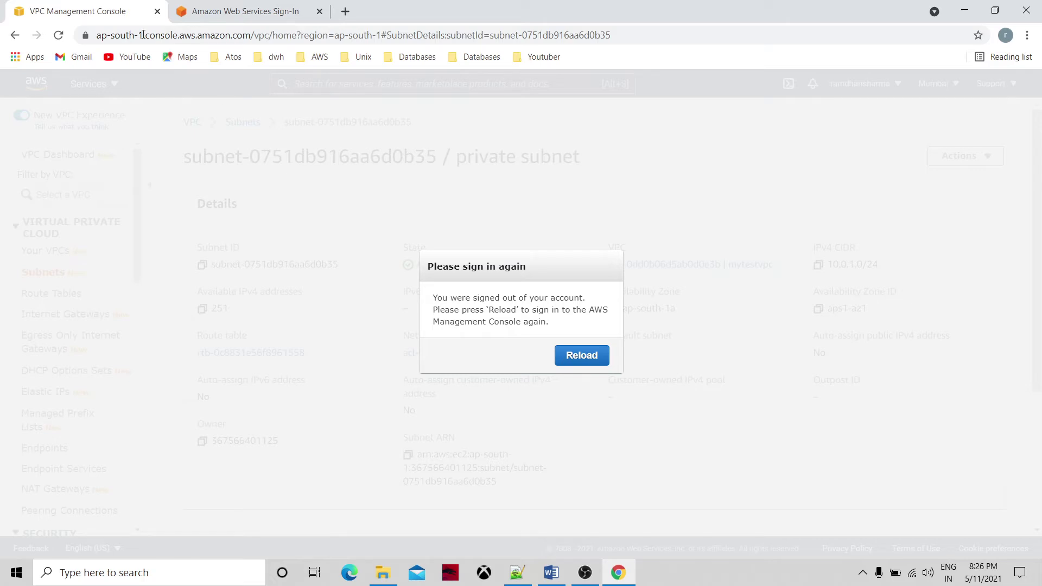
{"action": "left_click", "coordinate": [591, 356]}
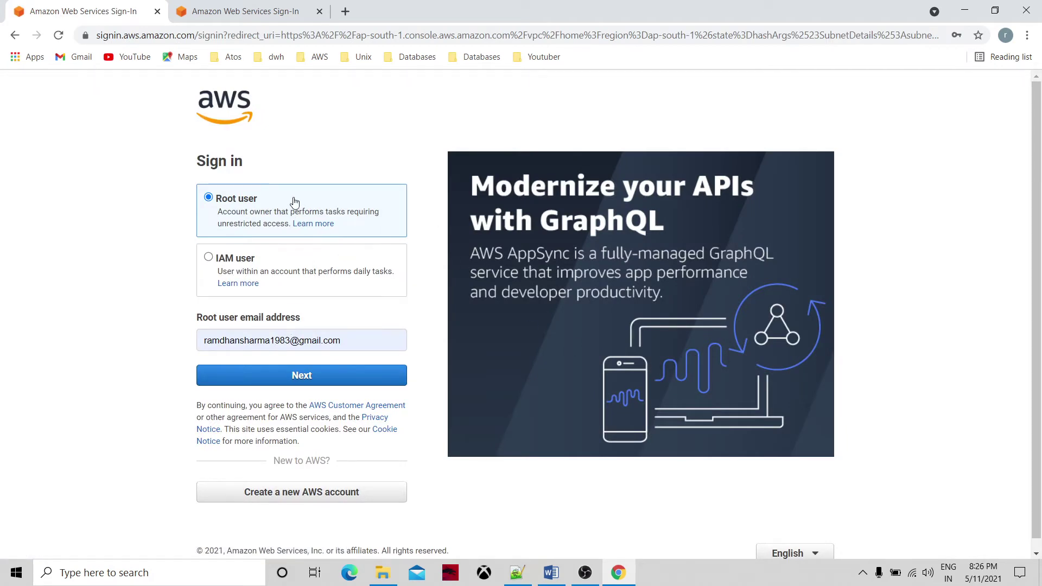
{"action": "left_click", "coordinate": [239, 7]}
{"action": "left_click", "coordinate": [114, 7]}
Correct the root user e-mail, pass the security check, and sign in with the password.
{"action": "left_click", "coordinate": [291, 340]}
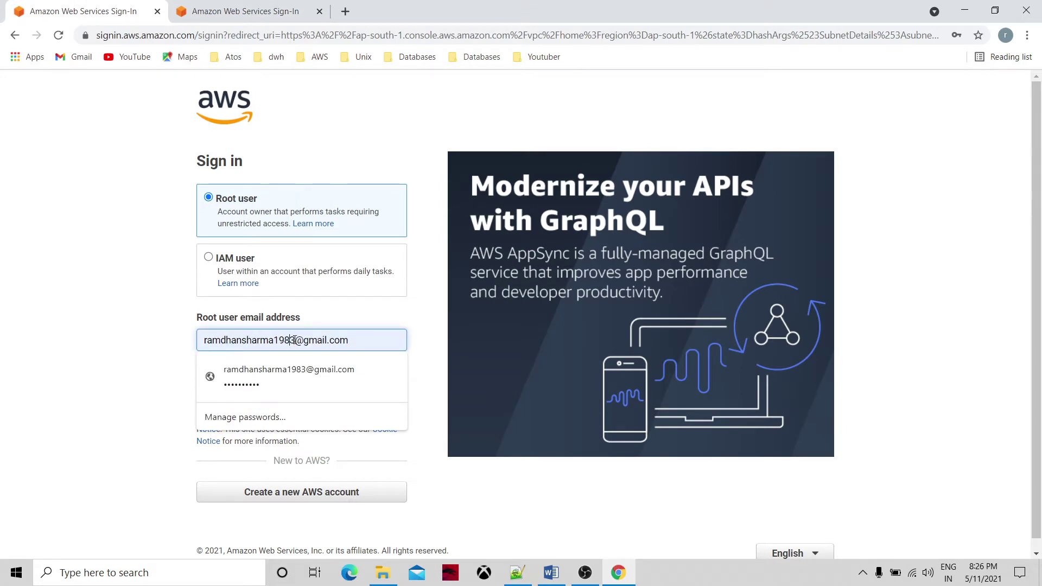
{"action": "key", "text": "BackSpace"}
{"action": "key", "text": "BackSpace"}
{"action": "key", "text": "BackSpace"}
{"action": "key", "text": "BackSpace"}
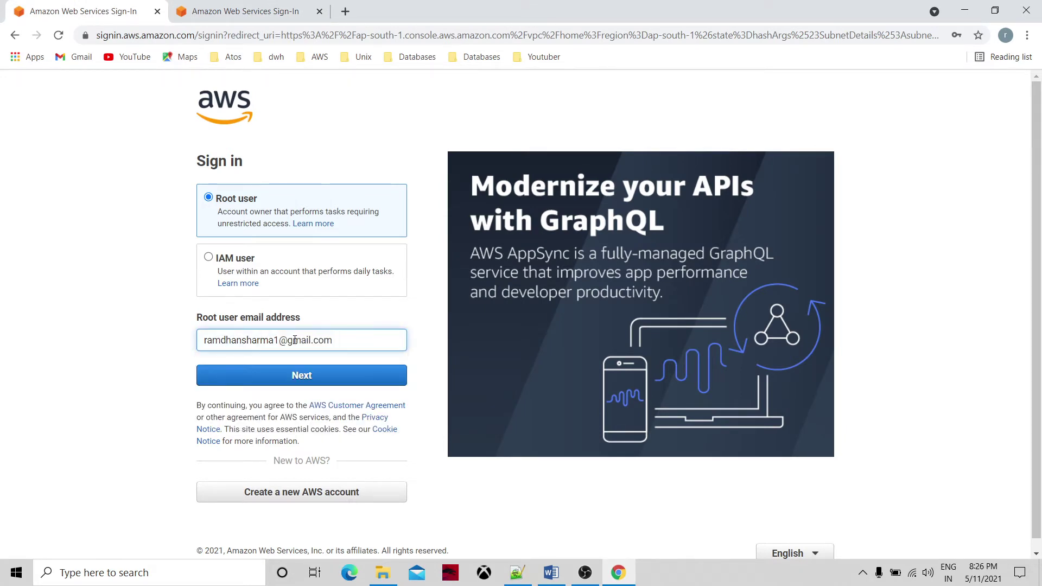
{"action": "left_click", "coordinate": [294, 375]}
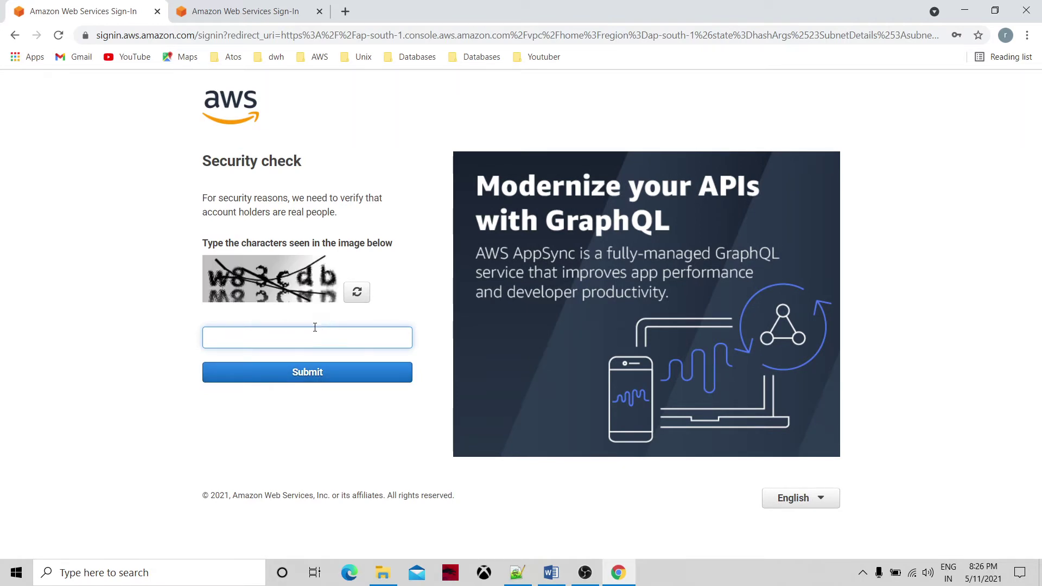
{"action": "type", "text": "w83cdb"}
{"action": "left_click", "coordinate": [313, 373]}
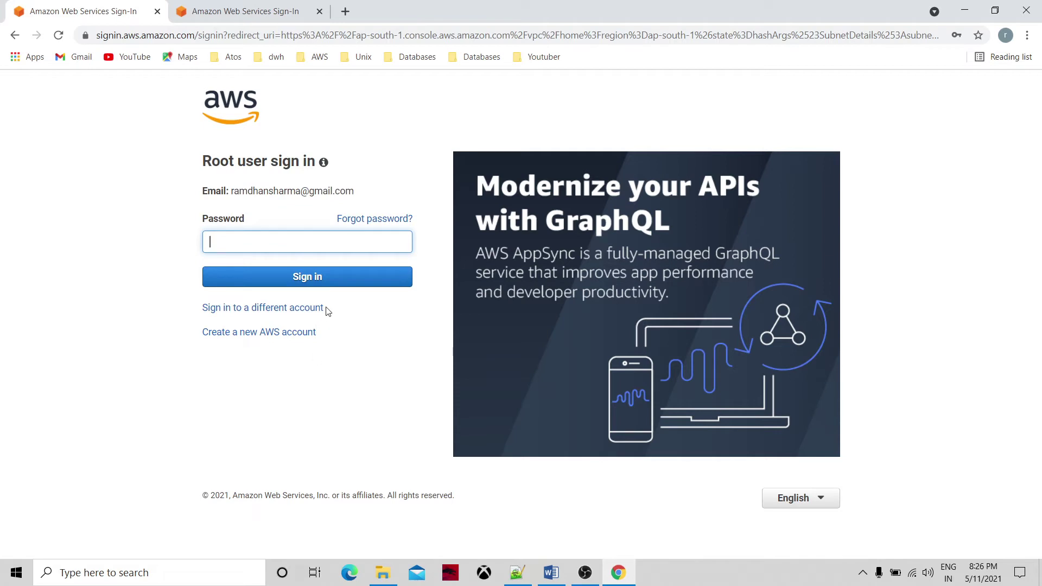
{"action": "type", "text": "*********"}
{"action": "key", "text": "Return"}
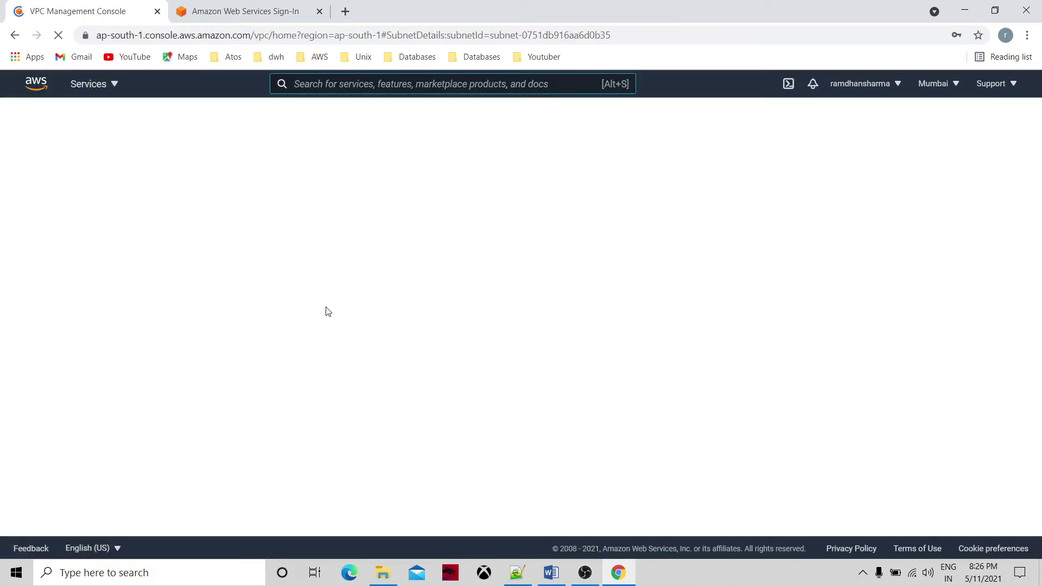
Correct the e-mail in the other sign-in tab, then close that failed tab.
{"action": "left_click", "coordinate": [263, 10]}
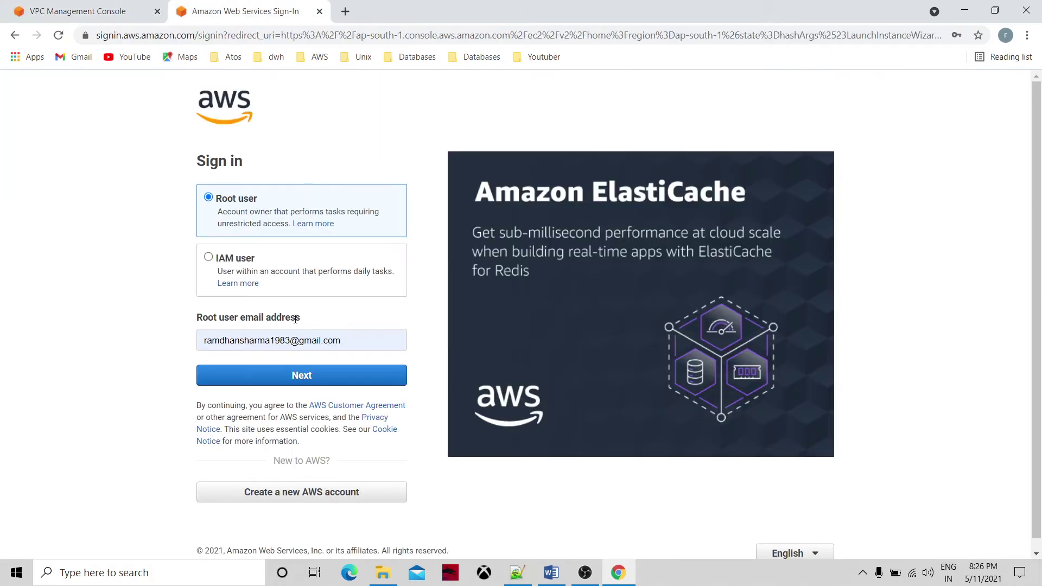
{"action": "left_click", "coordinate": [291, 340]}
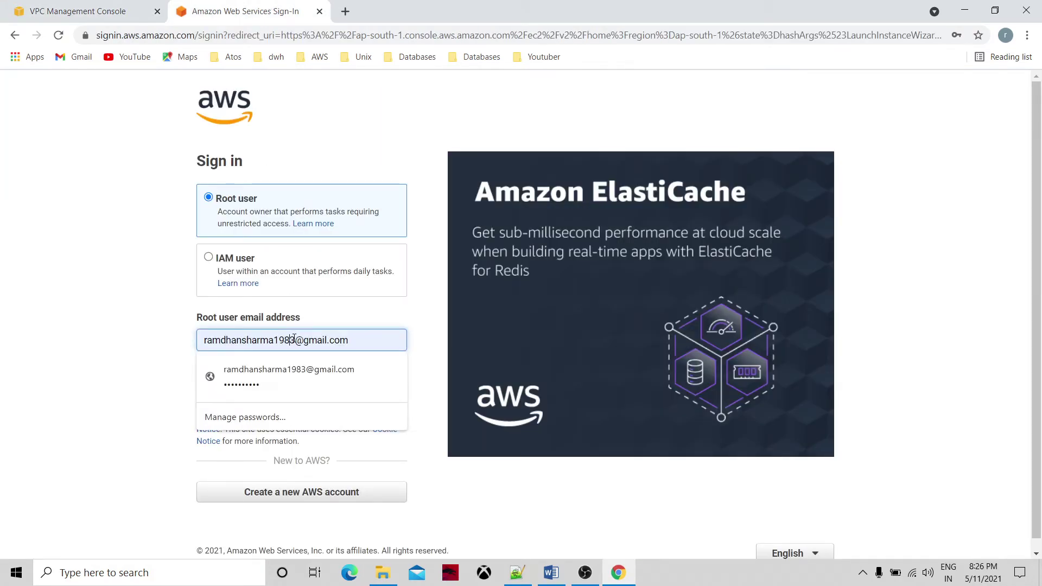
{"action": "key", "text": "BackSpace"}
{"action": "key", "text": "BackSpace"}
{"action": "key", "text": "BackSpace"}
{"action": "key", "text": "BackSpace"}
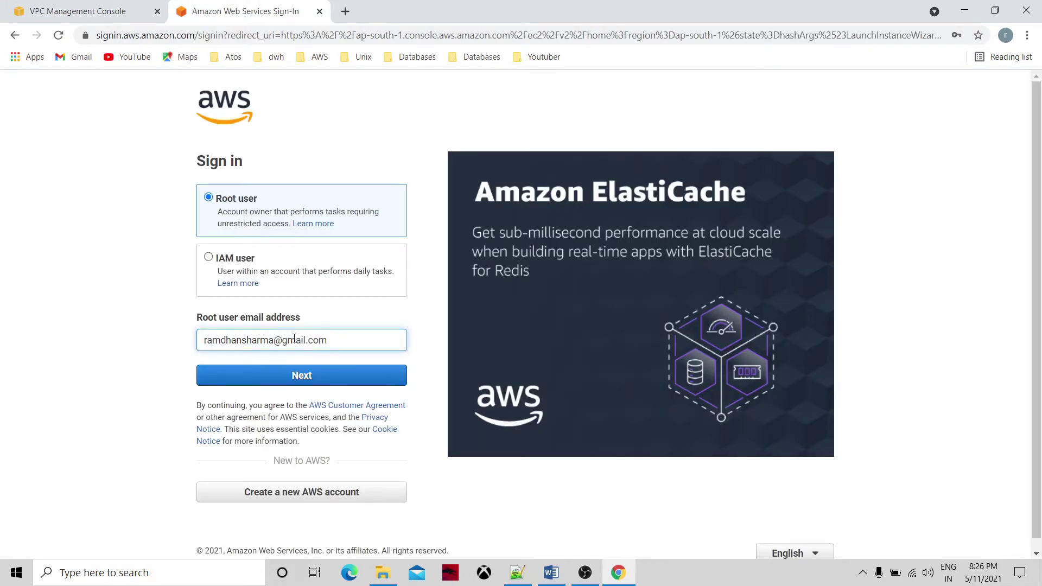
{"action": "left_click", "coordinate": [299, 374]}
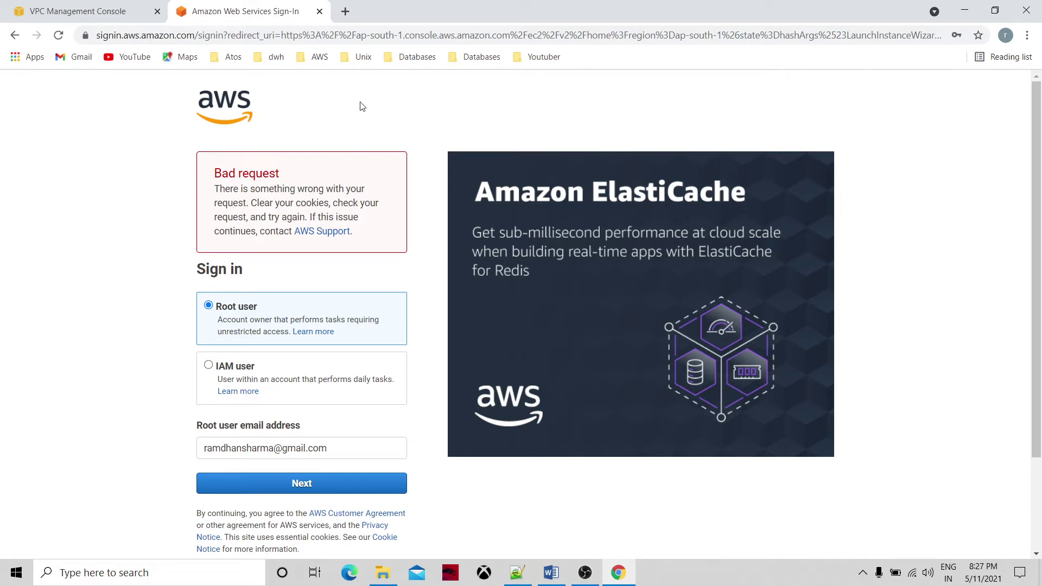
{"action": "left_click", "coordinate": [320, 11]}
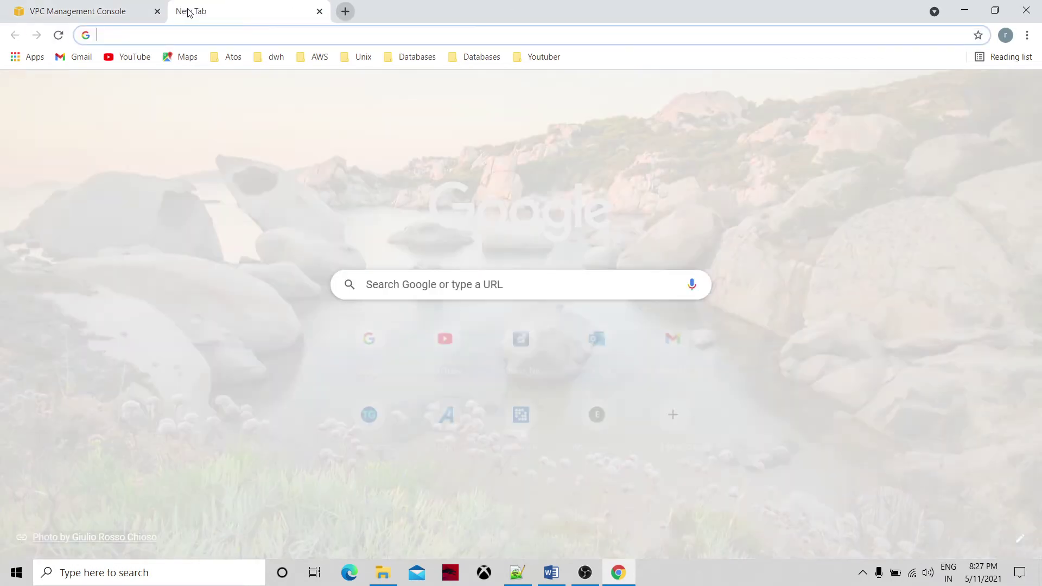
Open the AWS Management Console in a new tab and log back in.
{"action": "left_click", "coordinate": [183, 11]}
{"action": "type", "text": "aws"}
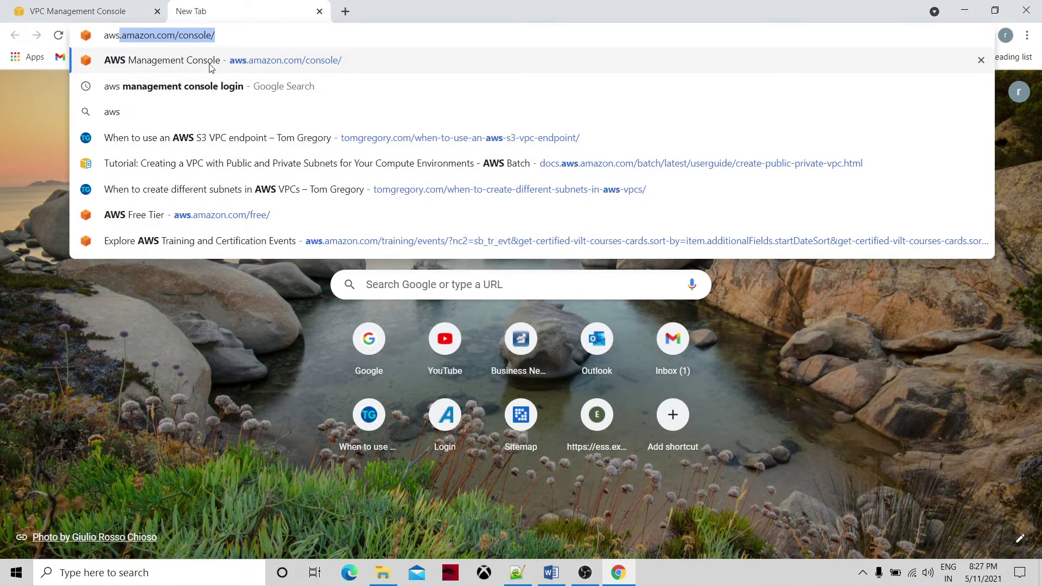
{"action": "left_click", "coordinate": [277, 62]}
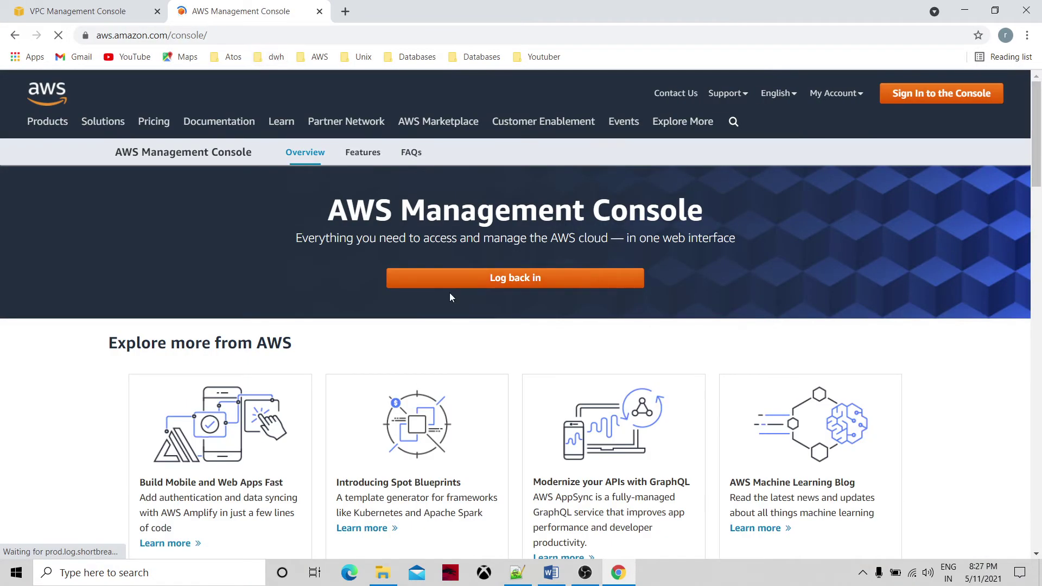
{"action": "left_click", "coordinate": [526, 286]}
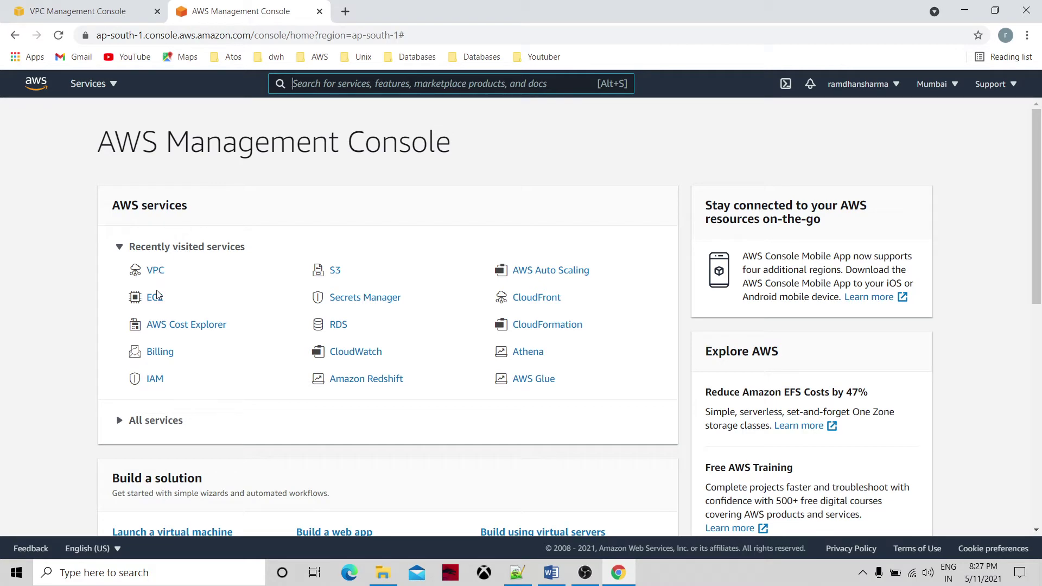
Start a new EC2 instance launch, filter AMIs to free tier only, and select Amazon Linux 2.
{"action": "left_click", "coordinate": [98, 86]}
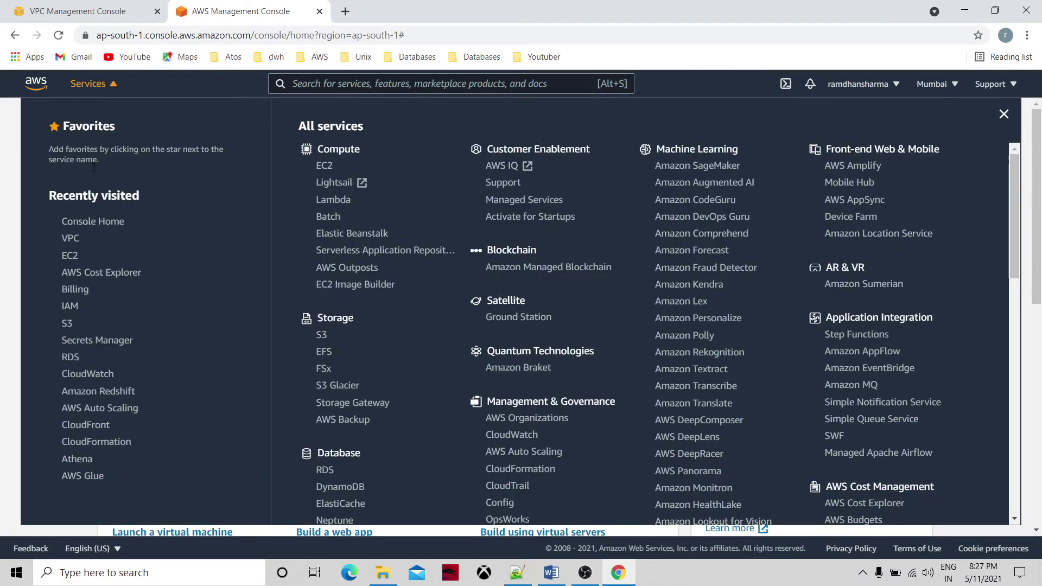
{"action": "left_click", "coordinate": [75, 257]}
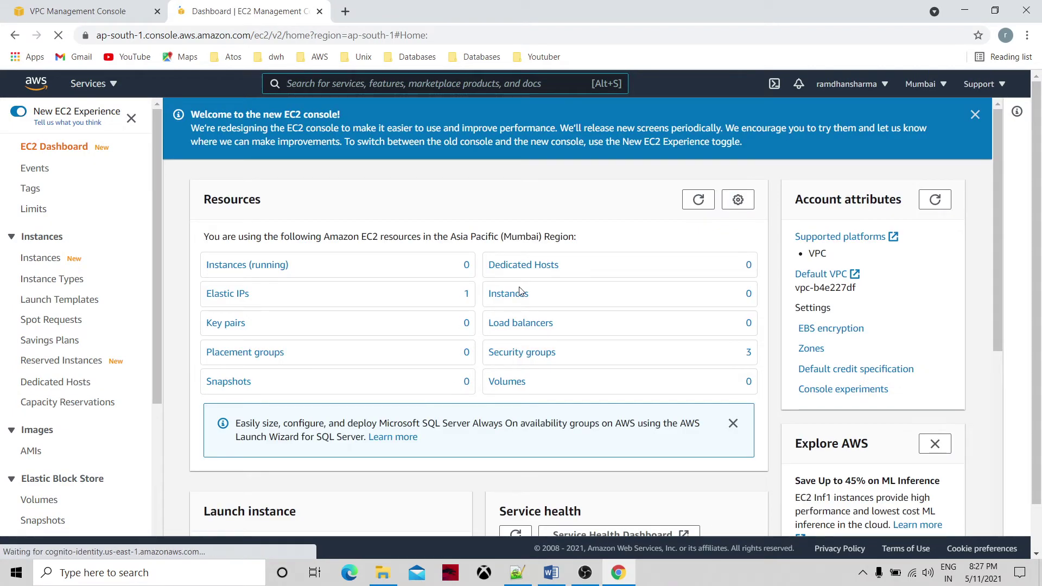
{"action": "left_click", "coordinate": [517, 296]}
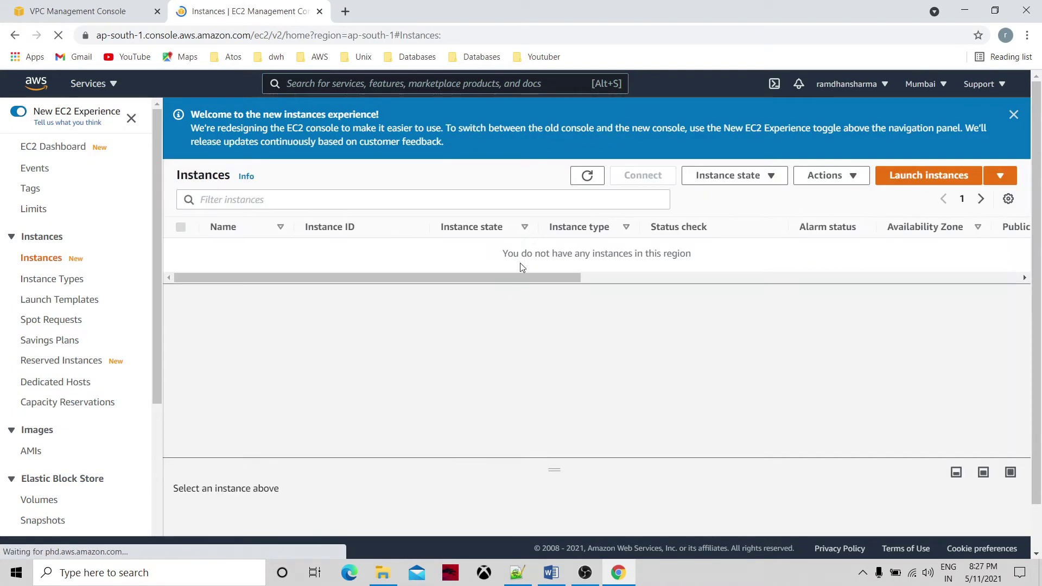
{"action": "left_click", "coordinate": [922, 179]}
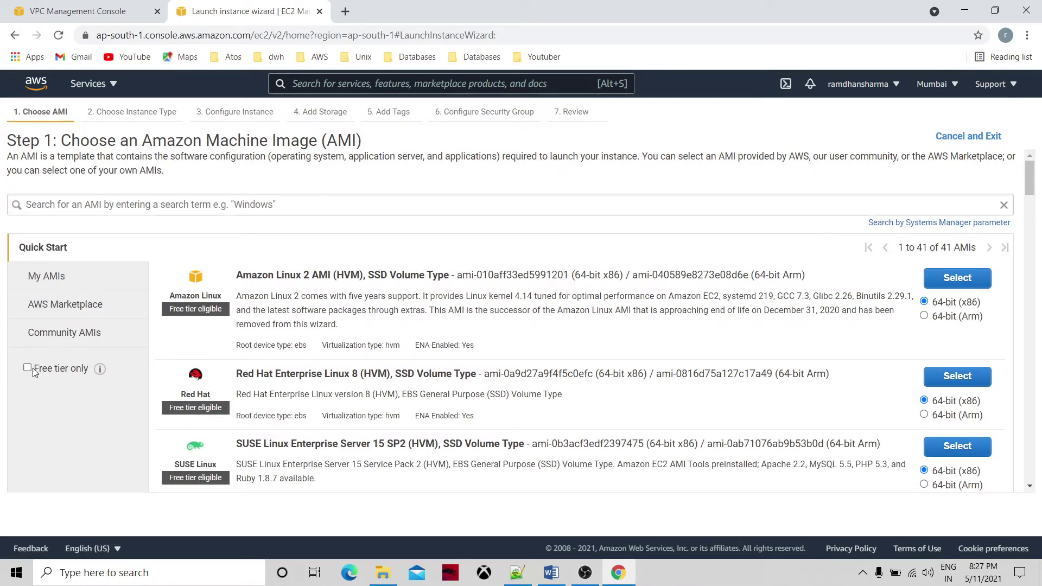
{"action": "left_click", "coordinate": [27, 368]}
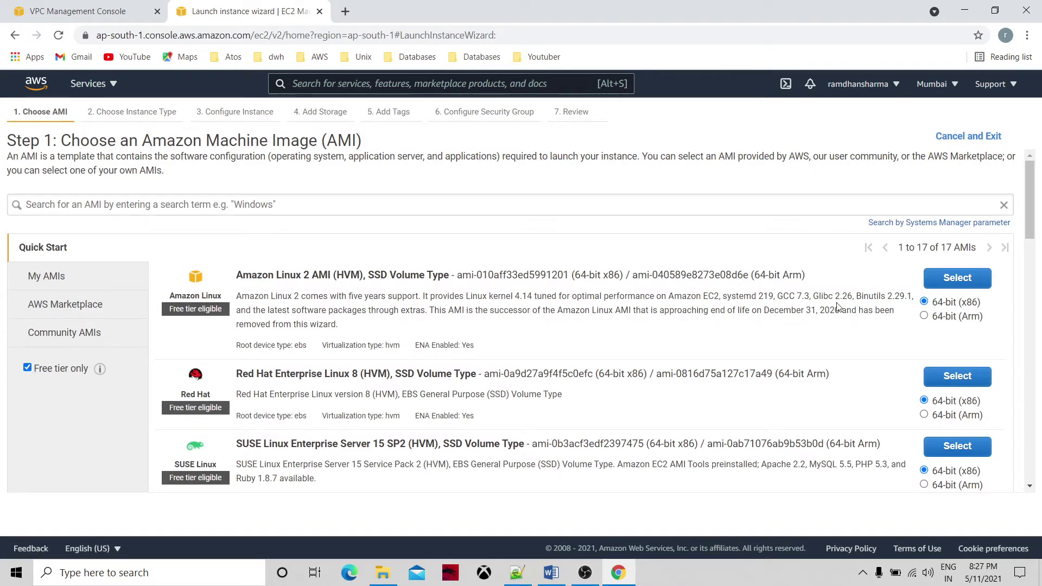
{"action": "left_click", "coordinate": [950, 284]}
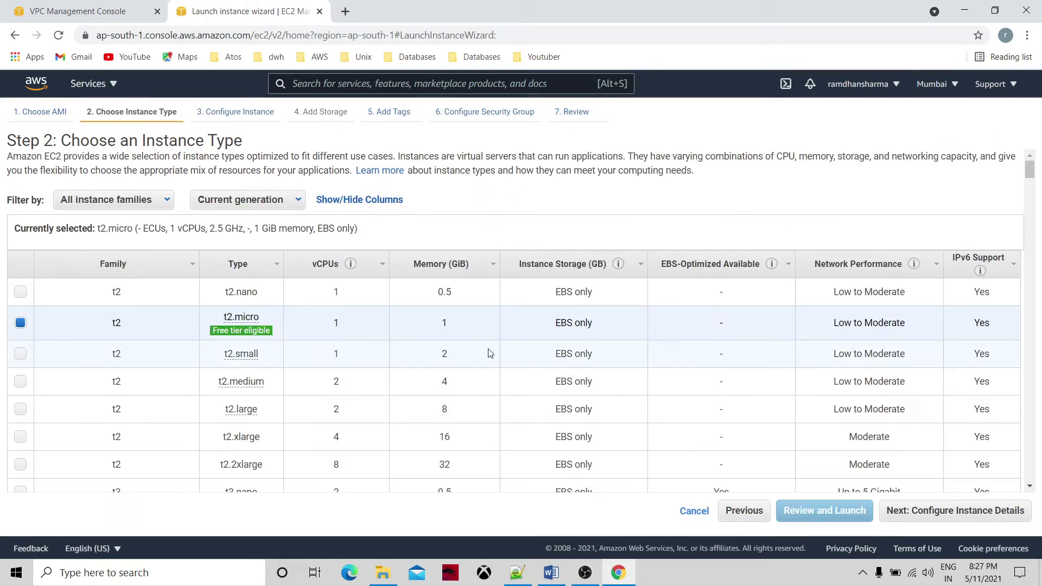
Place the instance in the mytestvpc network's Public subnet.
{"action": "left_click", "coordinate": [944, 509]}
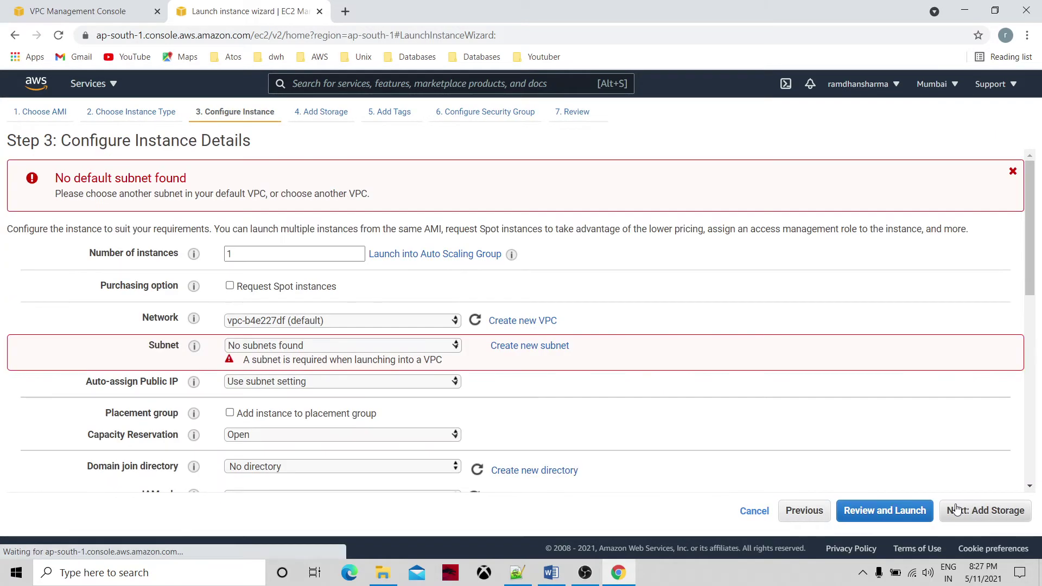
{"action": "left_click", "coordinate": [456, 322]}
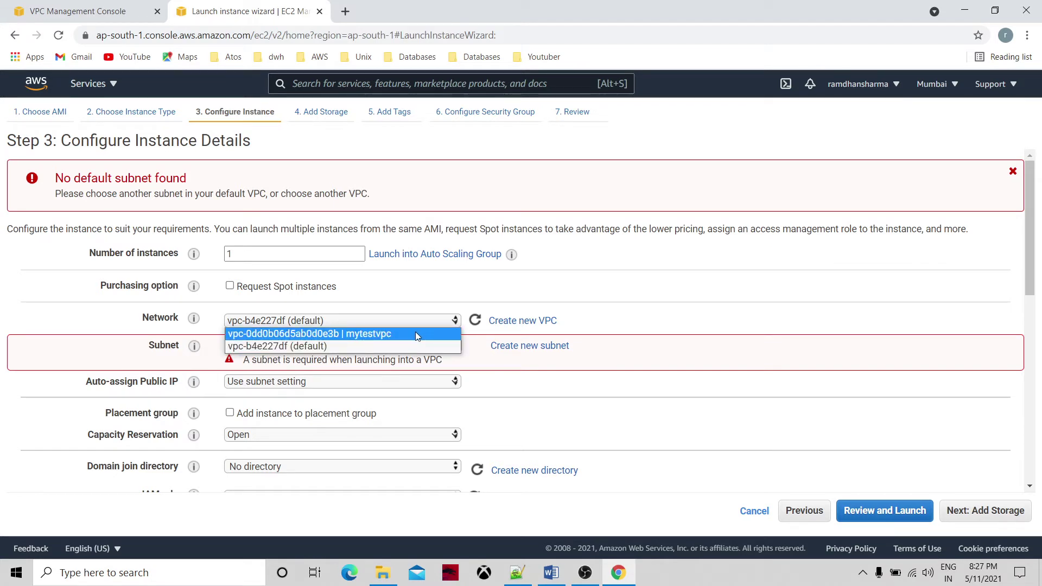
{"action": "left_click", "coordinate": [416, 331]}
{"action": "left_click", "coordinate": [456, 345]}
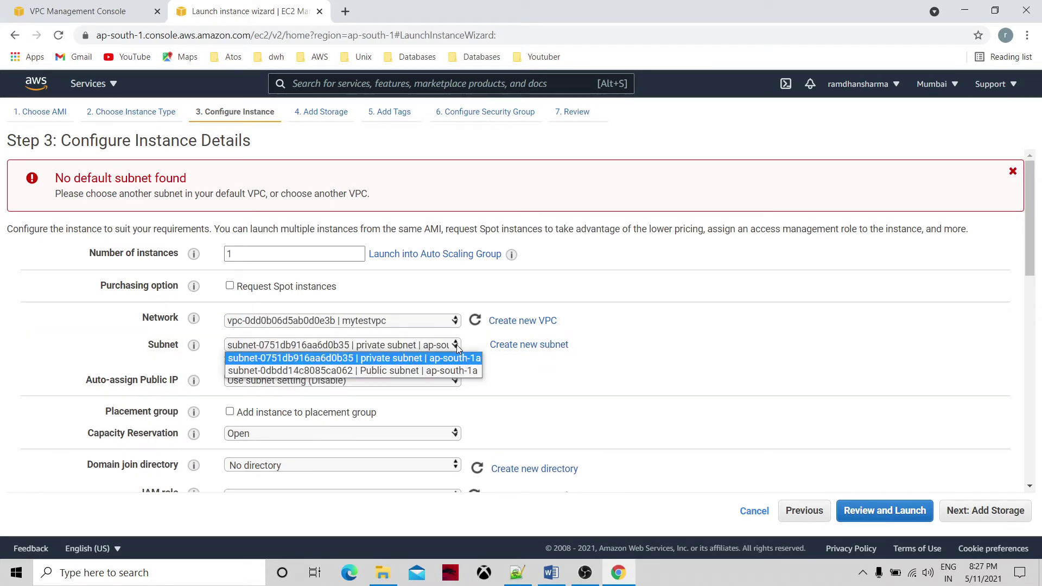
{"action": "left_click", "coordinate": [438, 371]}
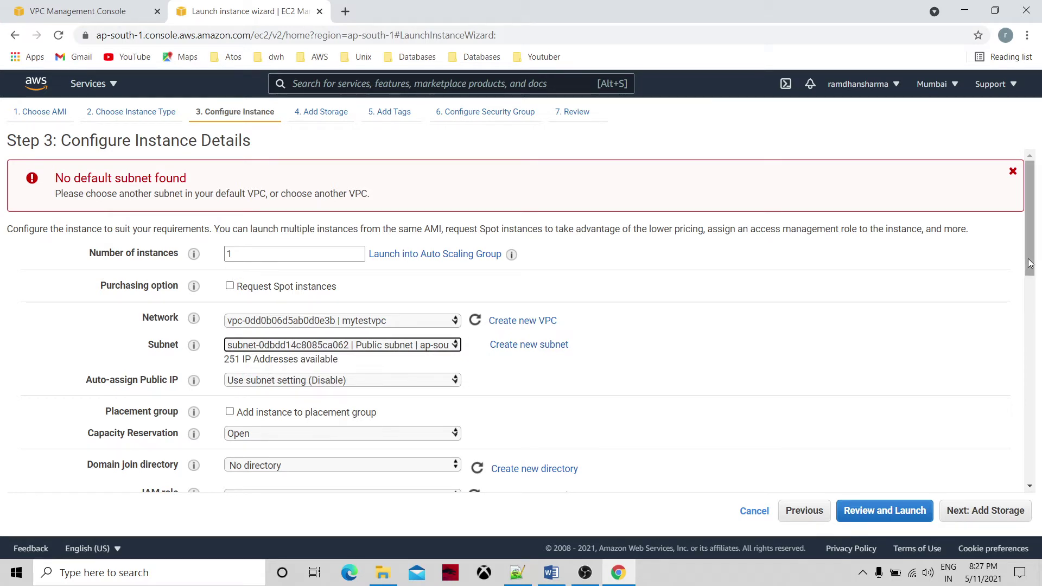
Check the available IAM roles, leave the role on None, and open a new browser tab.
{"action": "left_click_drag", "start_coordinate": [1030, 263], "coordinate": [1030, 284]}
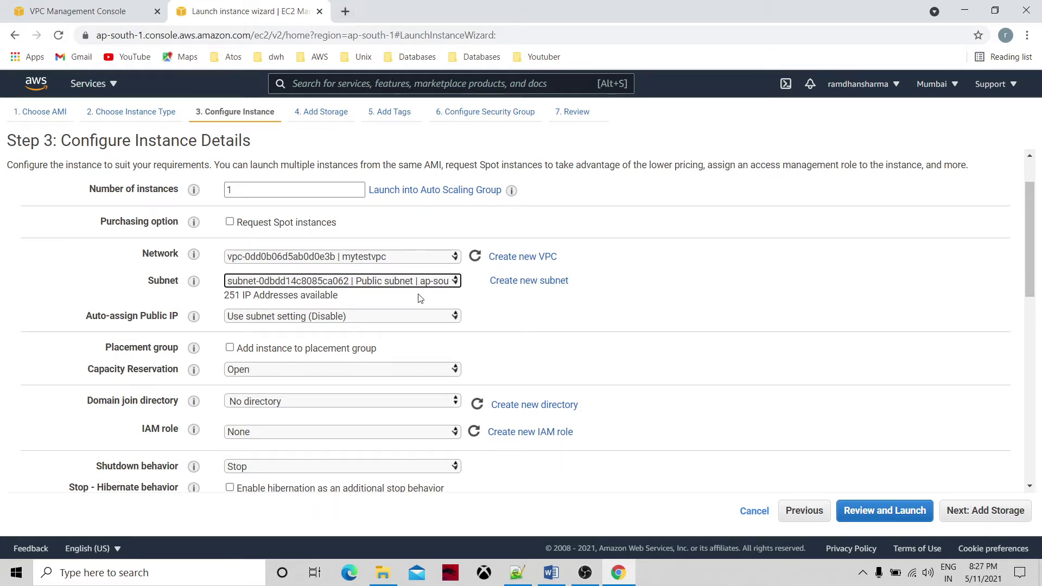
{"action": "left_click", "coordinate": [367, 433]}
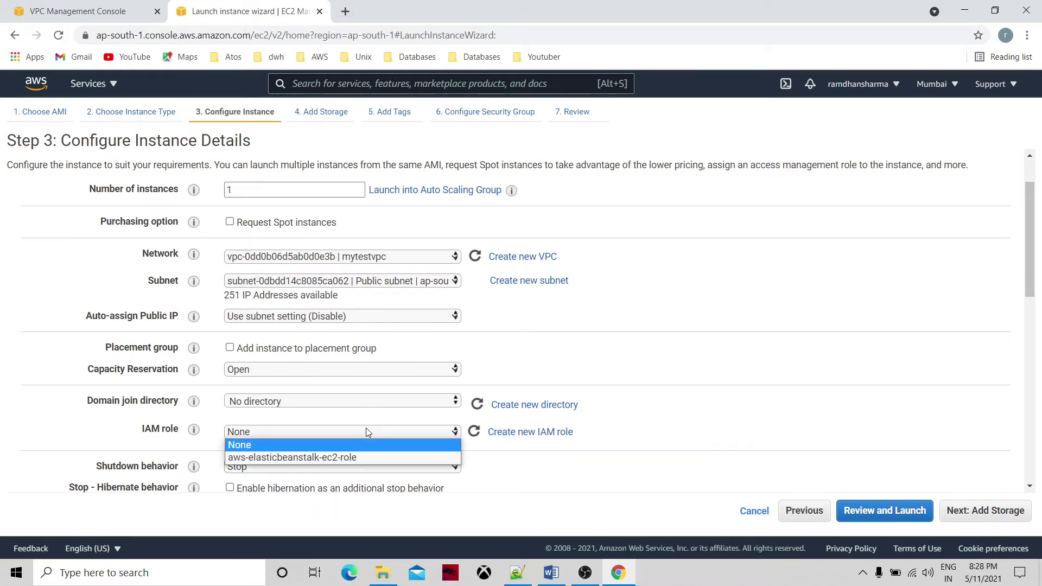
{"action": "left_click", "coordinate": [626, 290]}
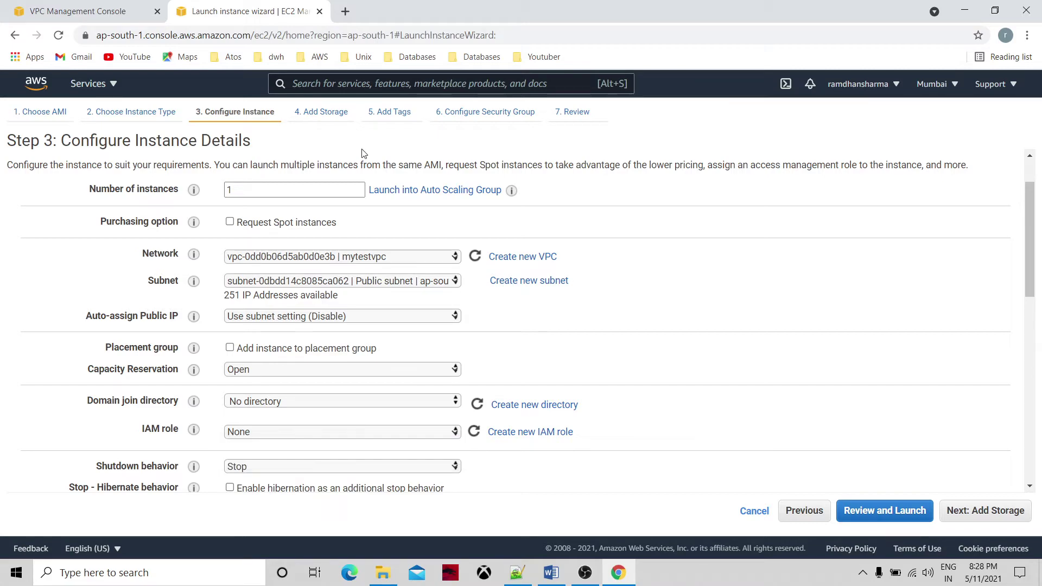
{"action": "left_click", "coordinate": [345, 11]}
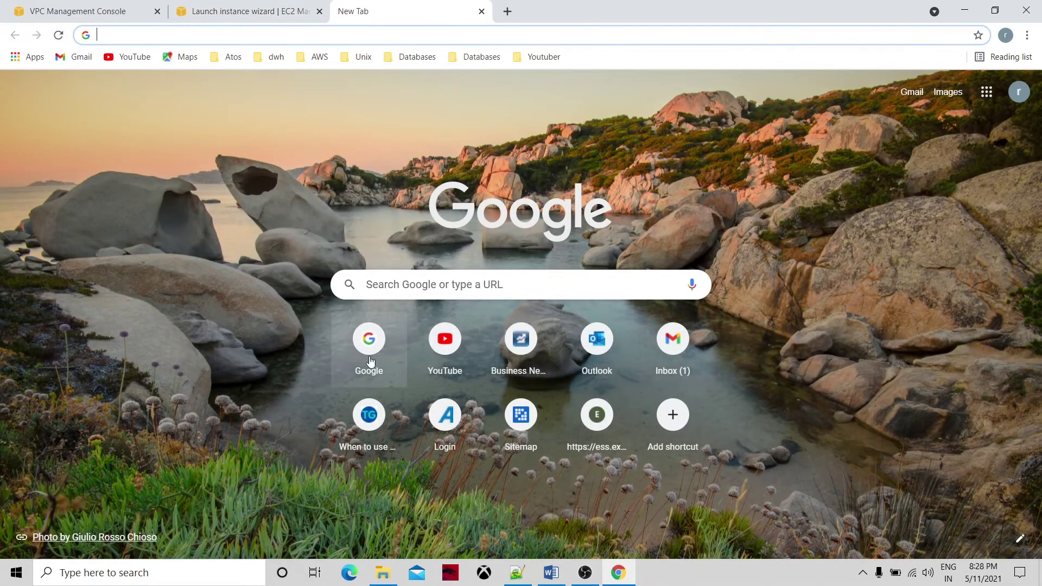
Search Google for 'aws management console login' and log back in to the AWS console.
{"action": "left_click", "coordinate": [369, 347]}
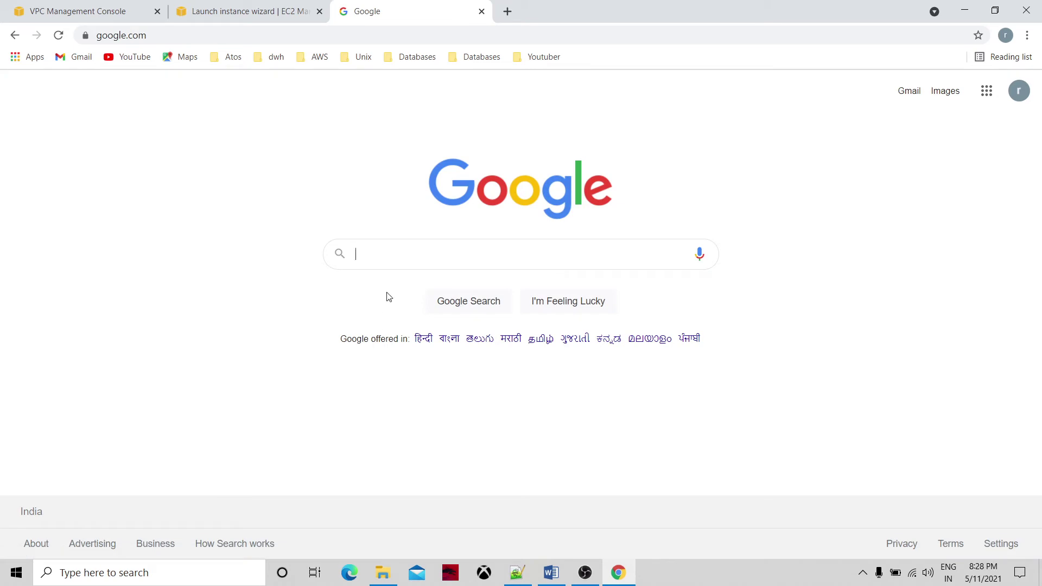
{"action": "type", "text": "aws"}
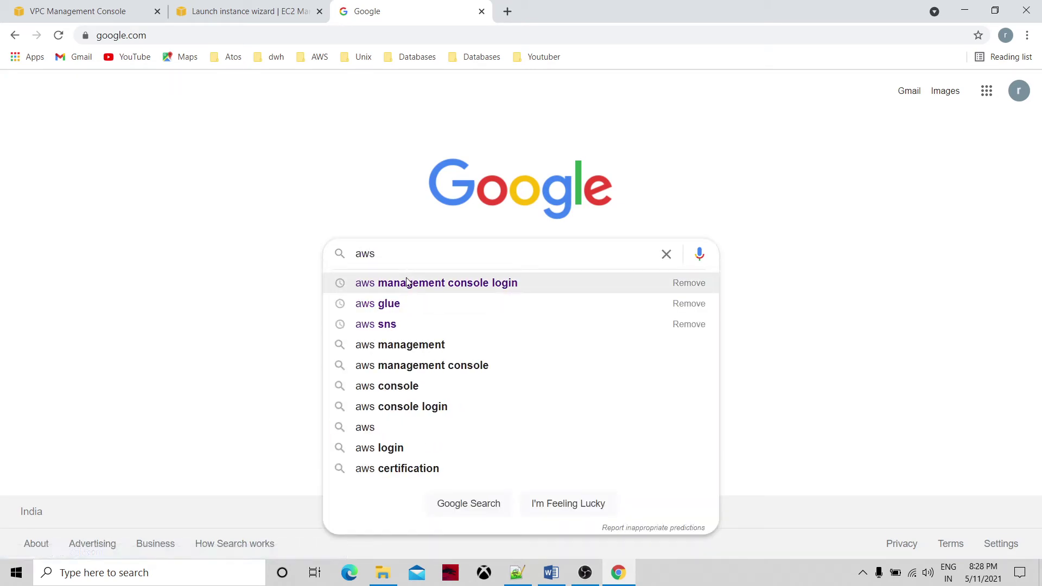
{"action": "left_click", "coordinate": [409, 283]}
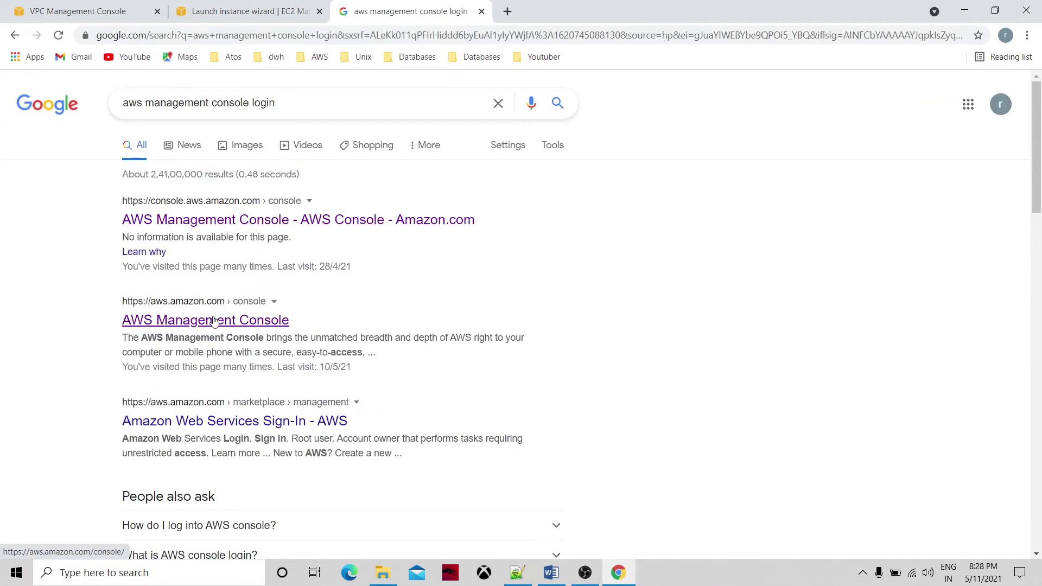
{"action": "left_click", "coordinate": [212, 320]}
{"action": "left_click", "coordinate": [503, 281]}
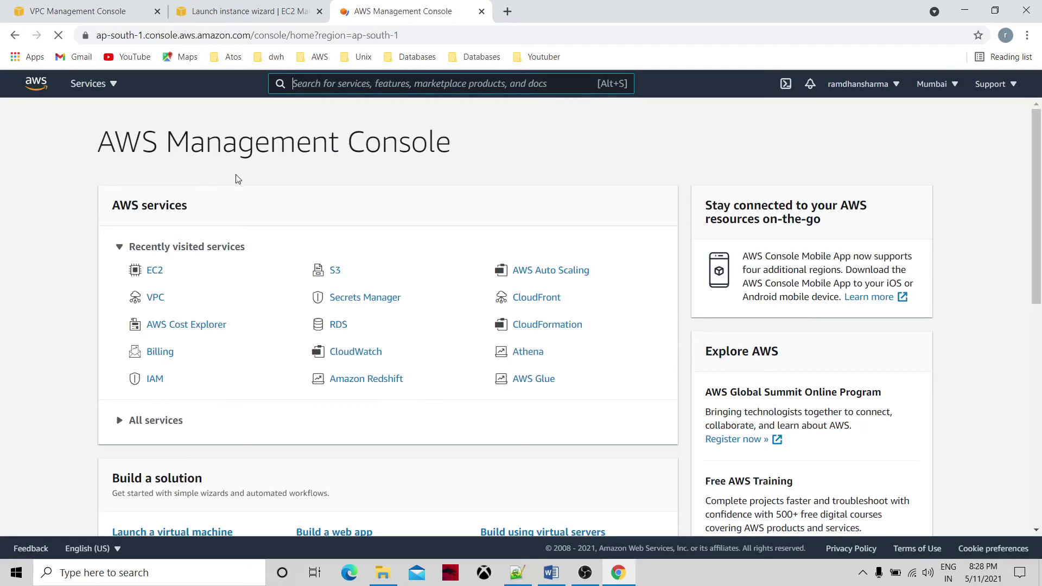
Go to IAM, view the 11 existing roles, and begin creating a new role.
{"action": "left_click", "coordinate": [162, 384]}
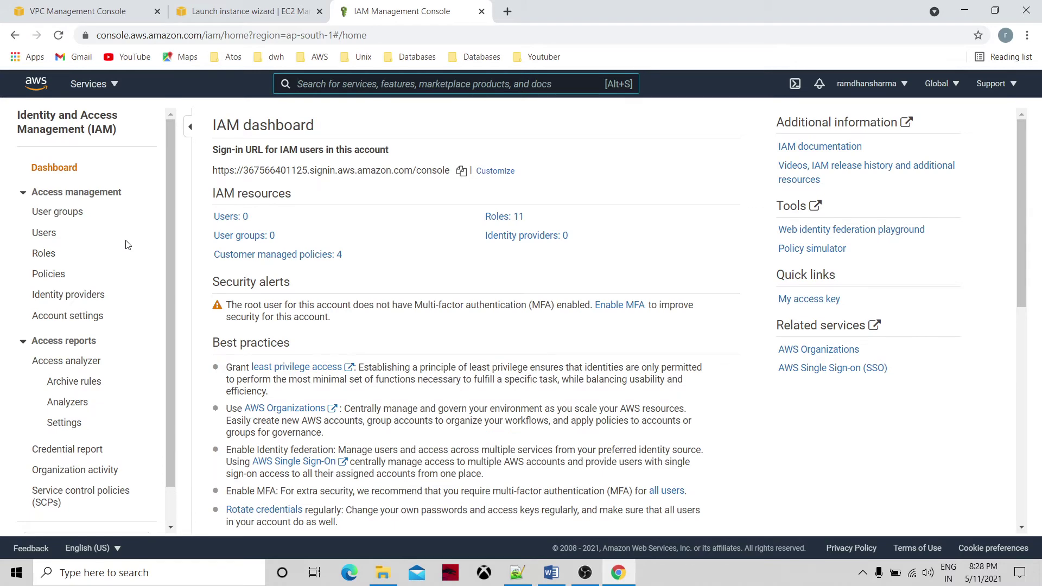
{"action": "left_click", "coordinate": [48, 259]}
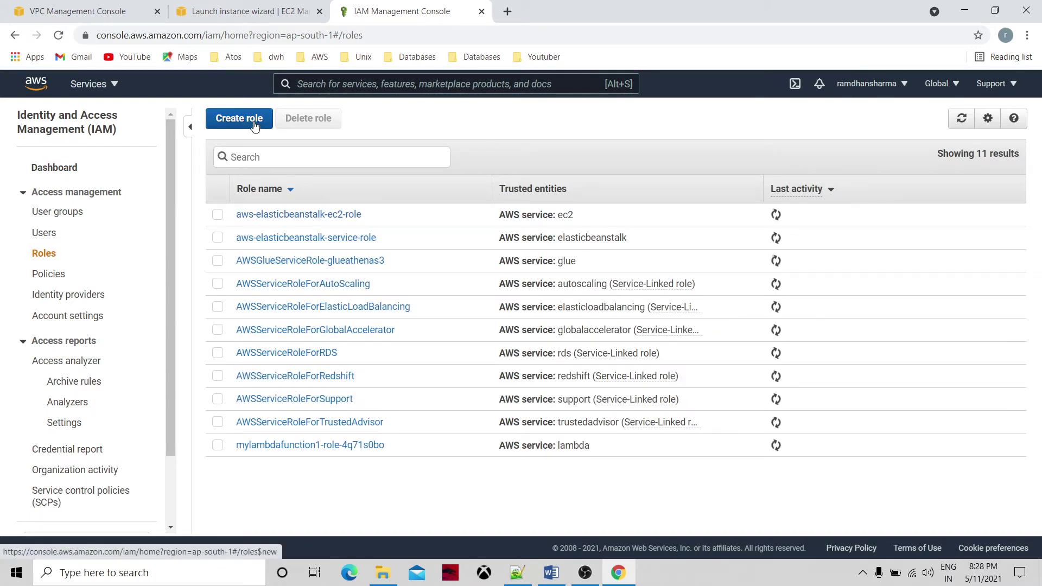
{"action": "left_click", "coordinate": [63, 169]}
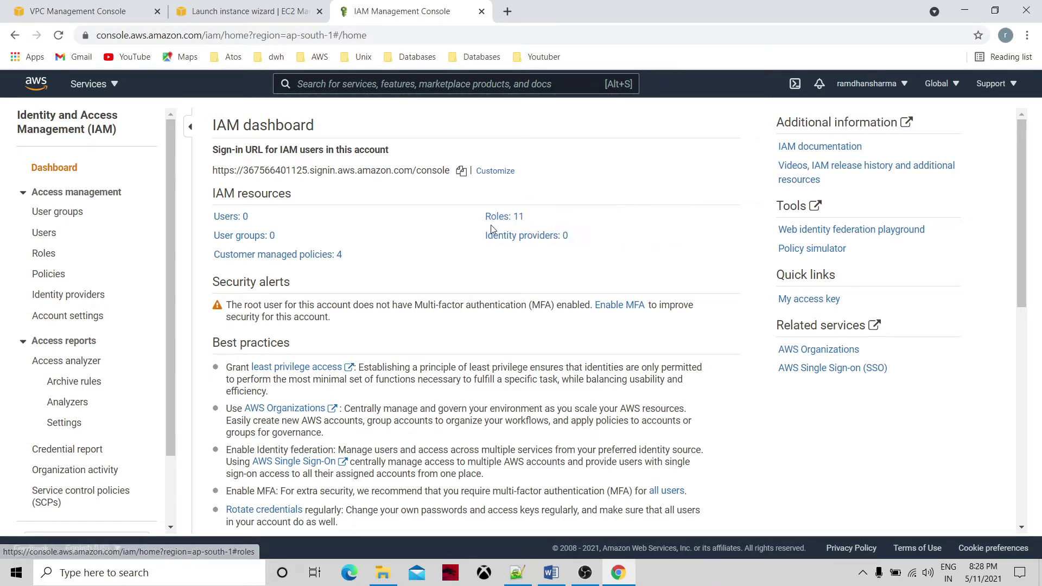
{"action": "left_click", "coordinate": [502, 217]}
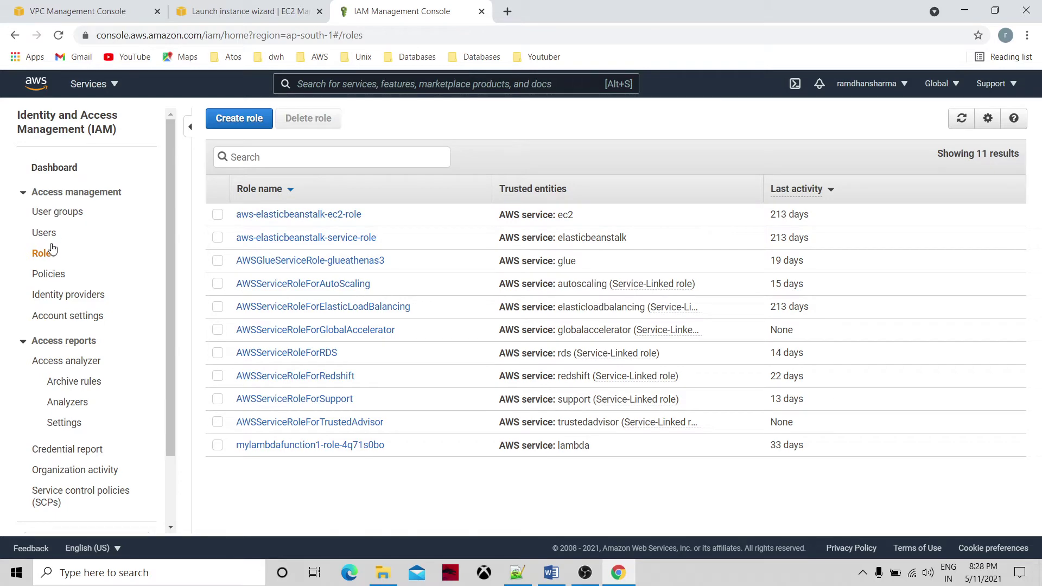
{"action": "left_click", "coordinate": [222, 122]}
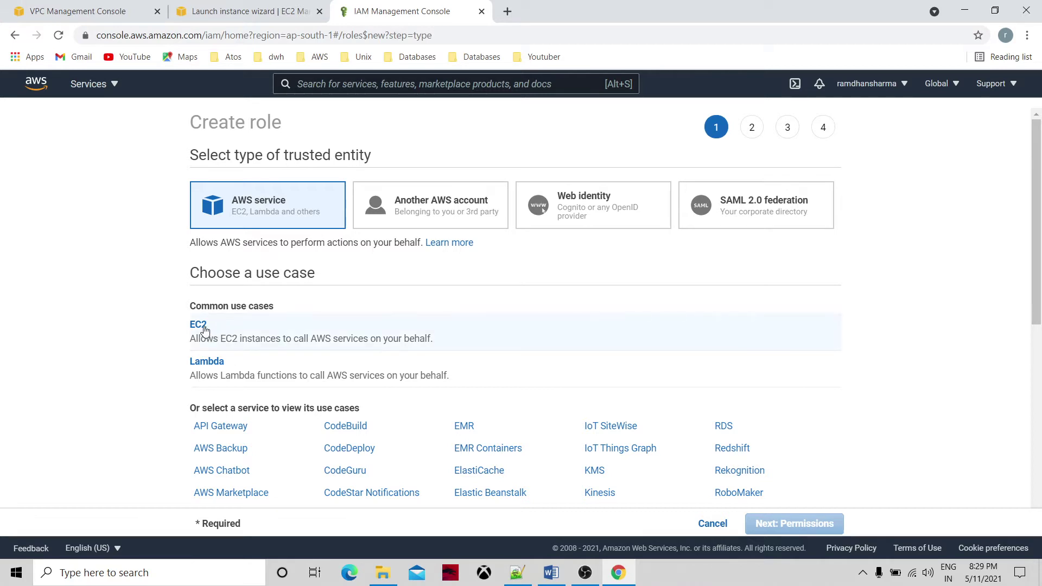
Choose EC2 as the role's use case and filter the permissions policies by 's3'.
{"action": "left_click", "coordinate": [205, 331]}
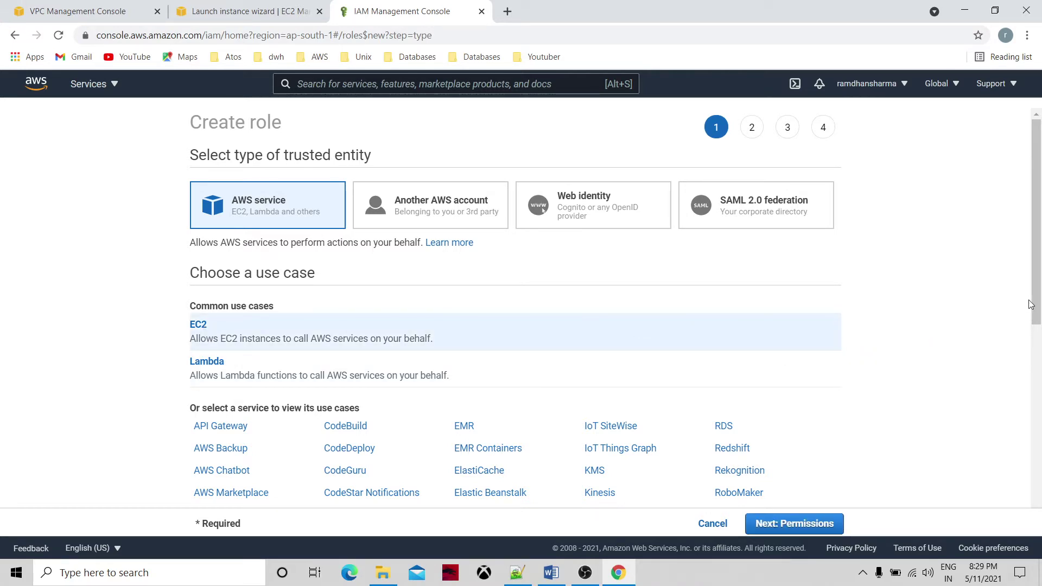
{"action": "left_click_drag", "start_coordinate": [1035, 304], "coordinate": [1040, 451]}
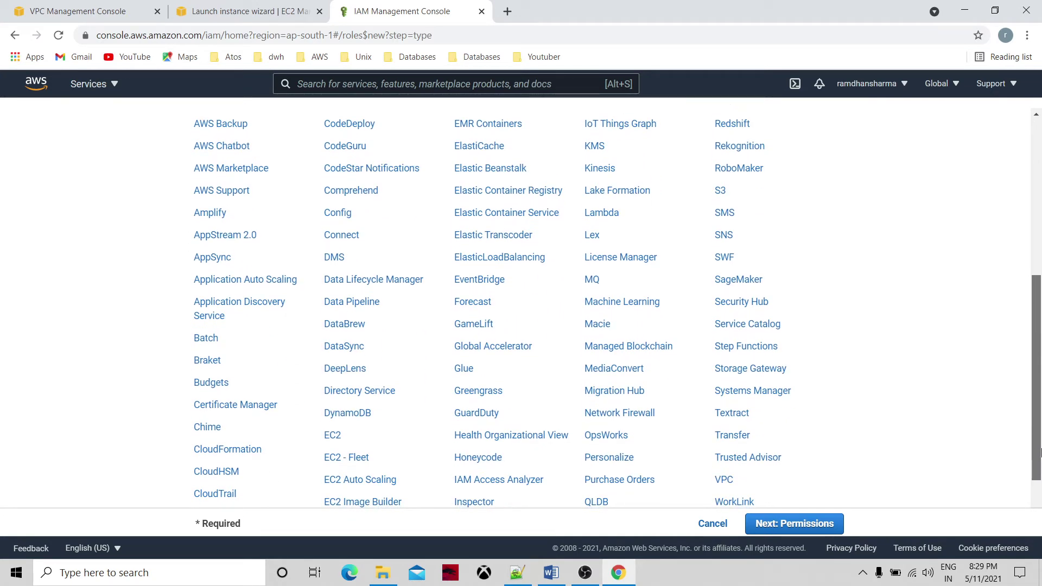
{"action": "left_click", "coordinate": [809, 529]}
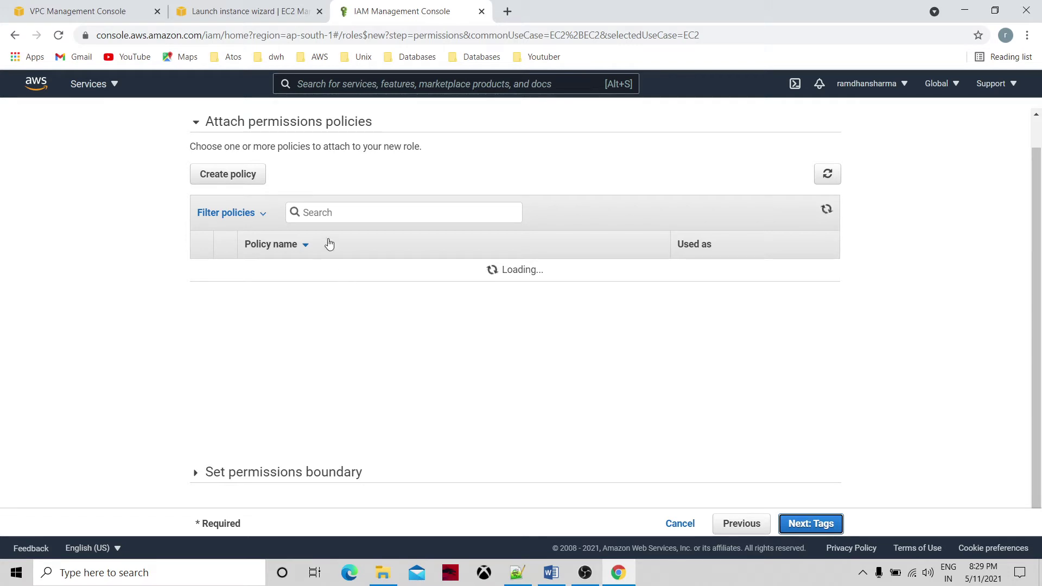
{"action": "left_click", "coordinate": [328, 213]}
{"action": "type", "text": "s3"}
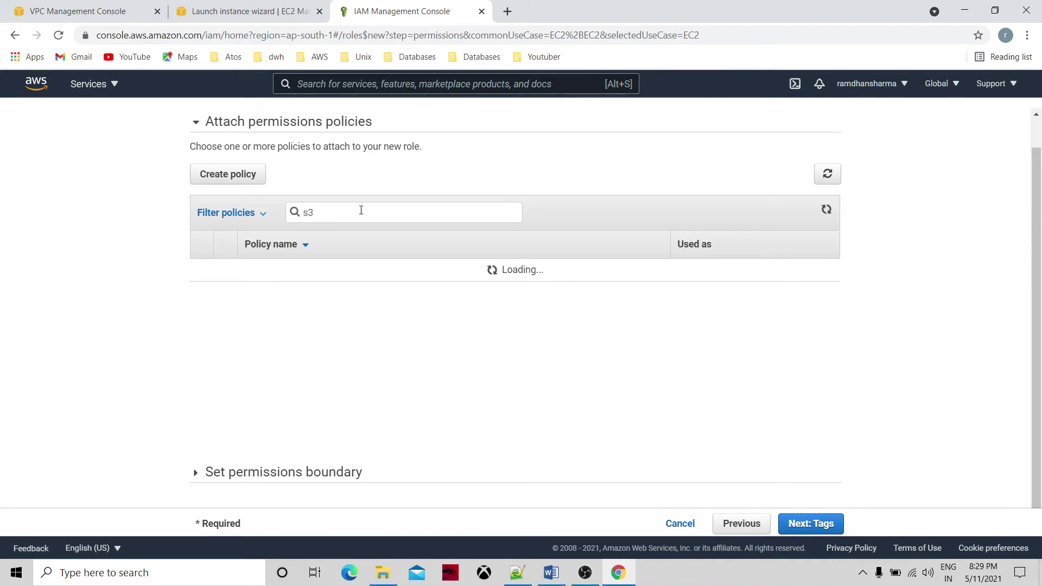
Reload the 's3' policy results, tick AmazonS3FullAccess for the role, and continue to Tags.
{"action": "left_click", "coordinate": [827, 177]}
{"action": "left_click", "coordinate": [356, 212]}
{"action": "left_click", "coordinate": [234, 8]}
{"action": "left_click", "coordinate": [455, 6]}
{"action": "left_click", "coordinate": [247, 6]}
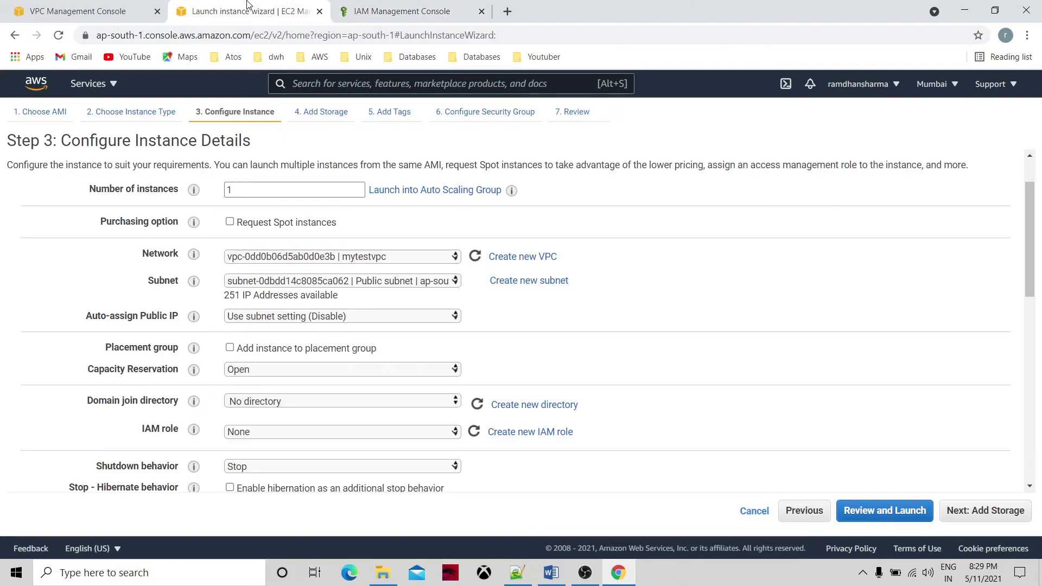
{"action": "left_click", "coordinate": [379, 6]}
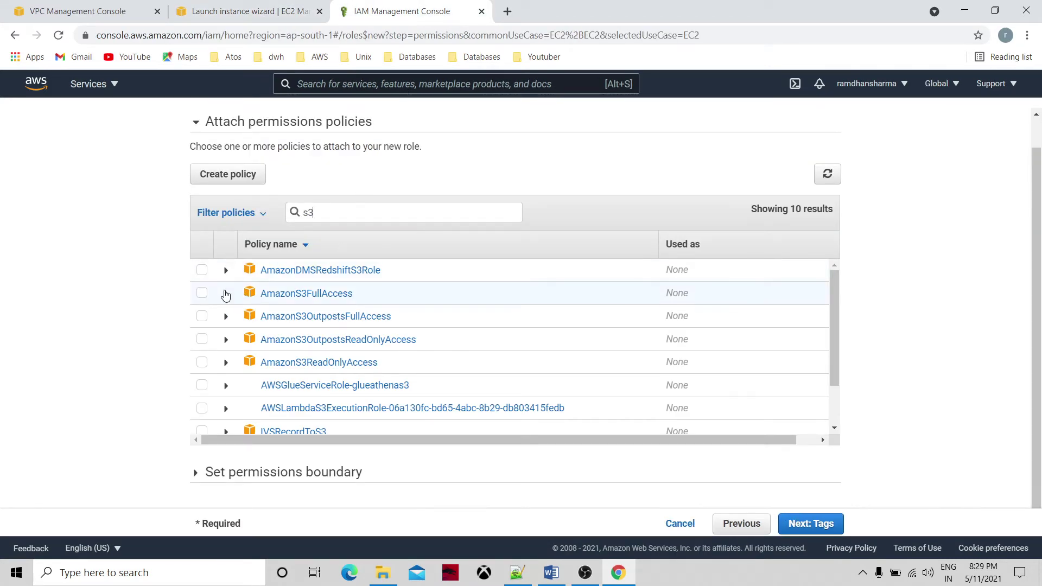
{"action": "left_click", "coordinate": [202, 296]}
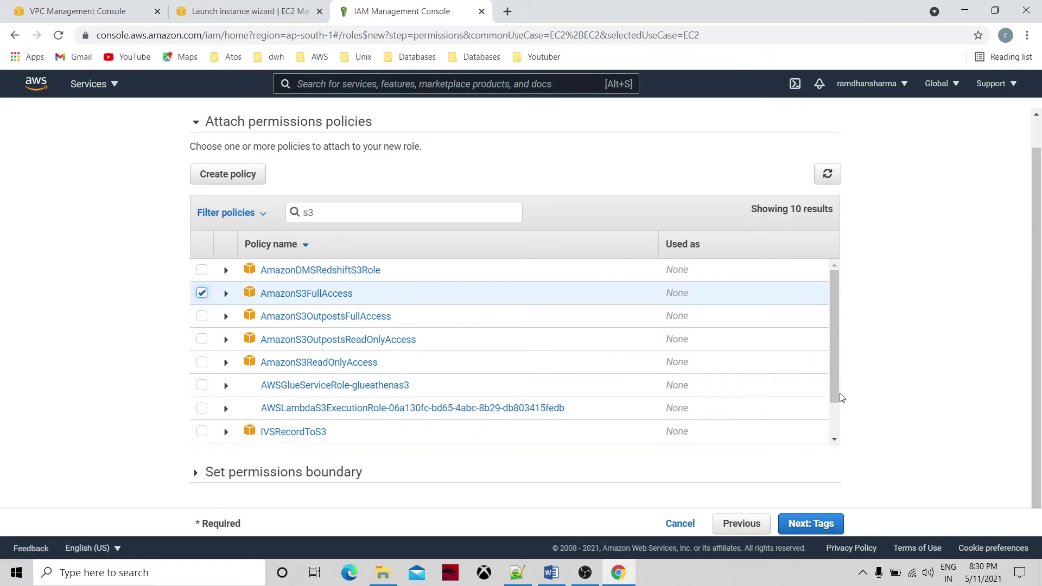
{"action": "scroll", "coordinate": [841, 399], "scroll_direction": "down", "scroll_amount": 1}
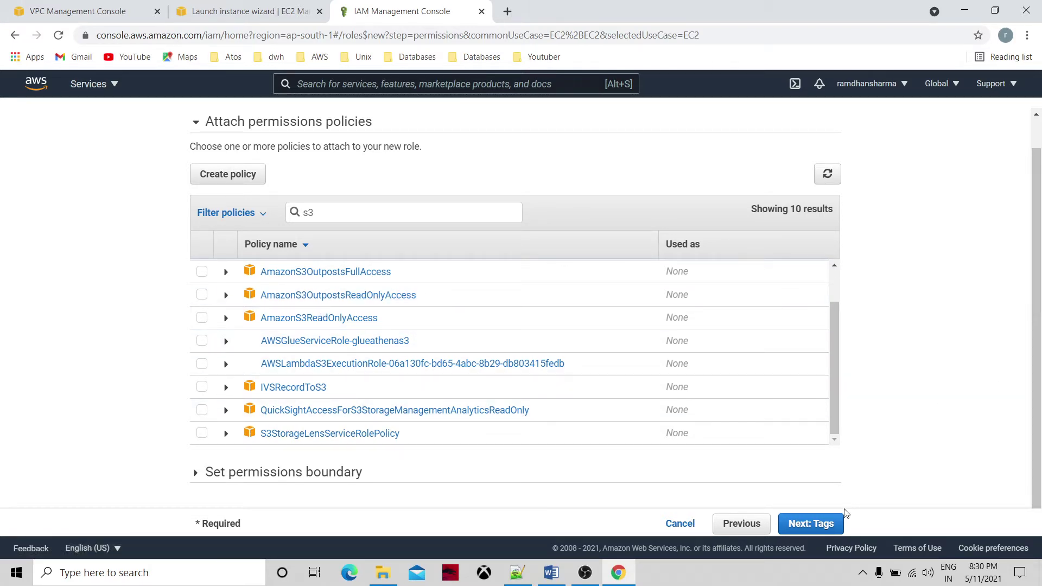
{"action": "left_click", "coordinate": [827, 525]}
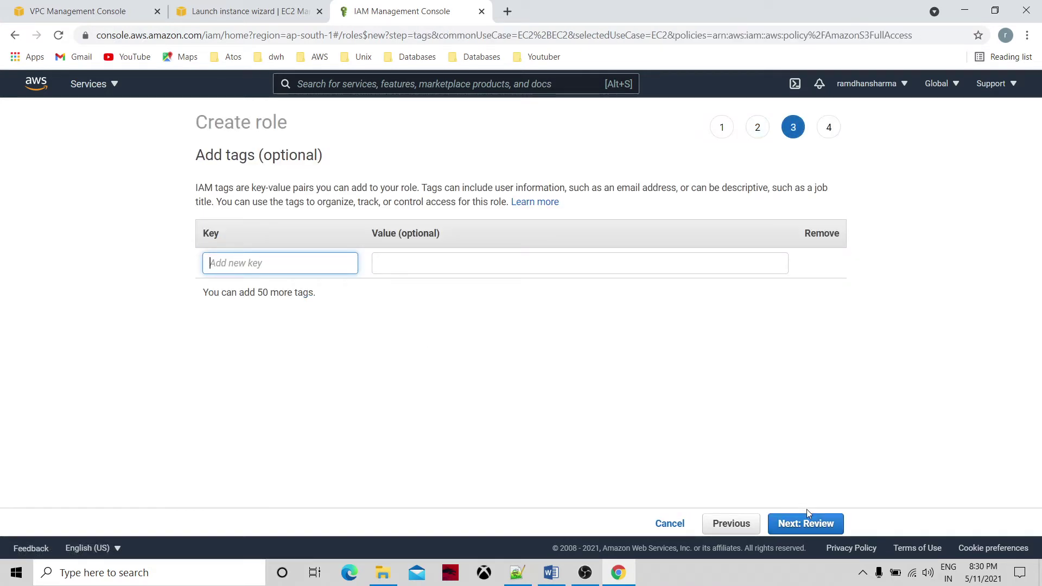
Skip tags and create the role named s3FullBucketAccess.
{"action": "left_click", "coordinate": [808, 523]}
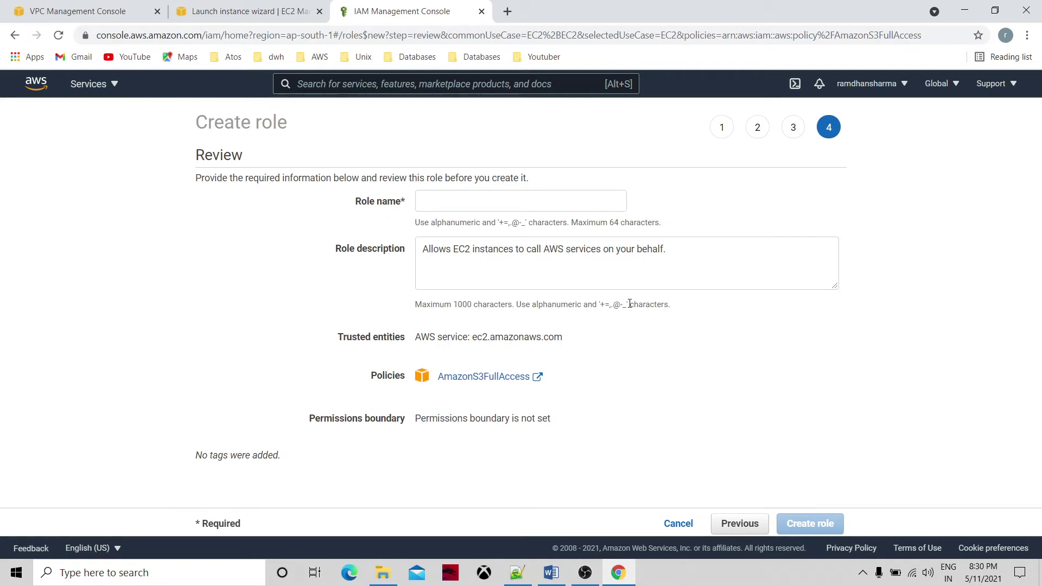
{"action": "left_click", "coordinate": [452, 203]}
{"action": "type", "text": "s3FullBucketAccess"}
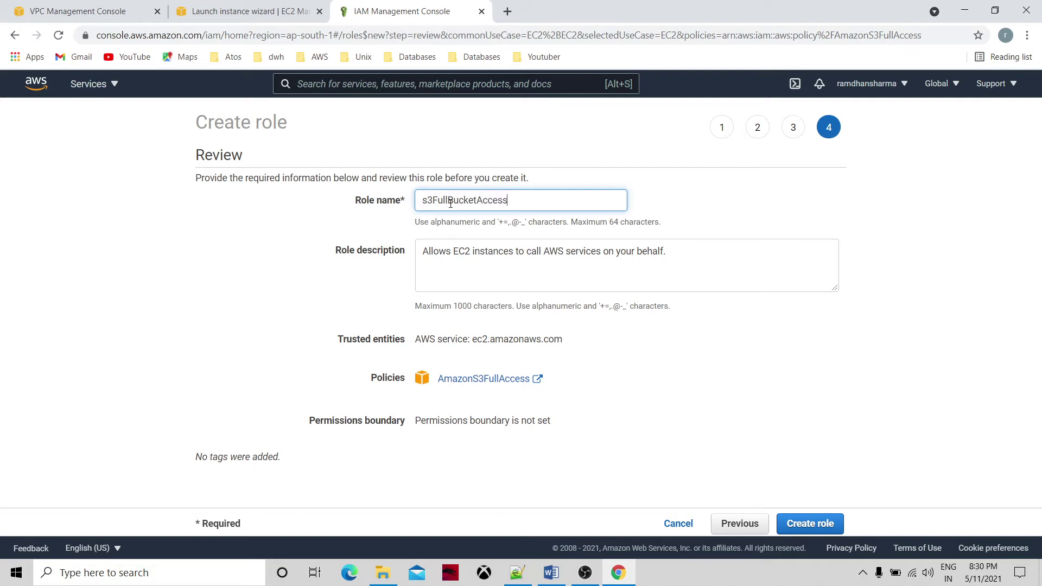
{"action": "left_click", "coordinate": [796, 519]}
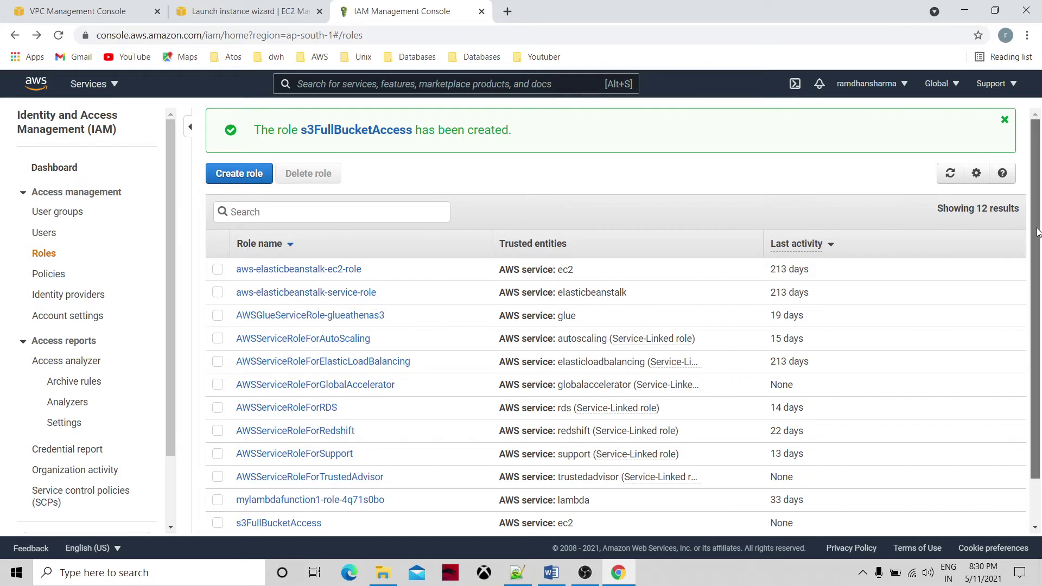
View the s3FullBucketAccess role's summary, then return to the instance launch wizard.
{"action": "scroll", "coordinate": [1032, 229], "scroll_direction": "down", "scroll_amount": 2}
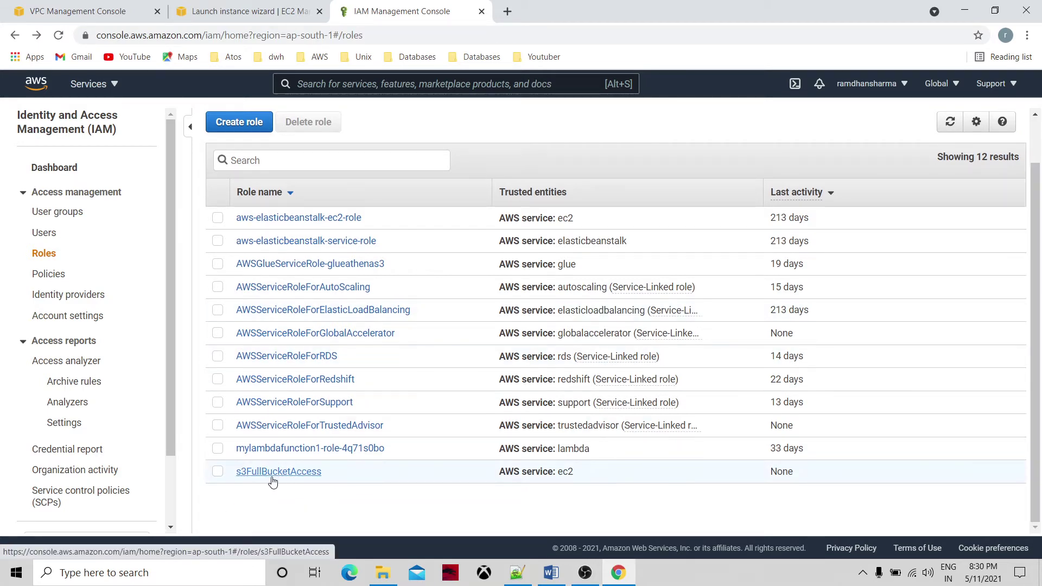
{"action": "left_click", "coordinate": [303, 473]}
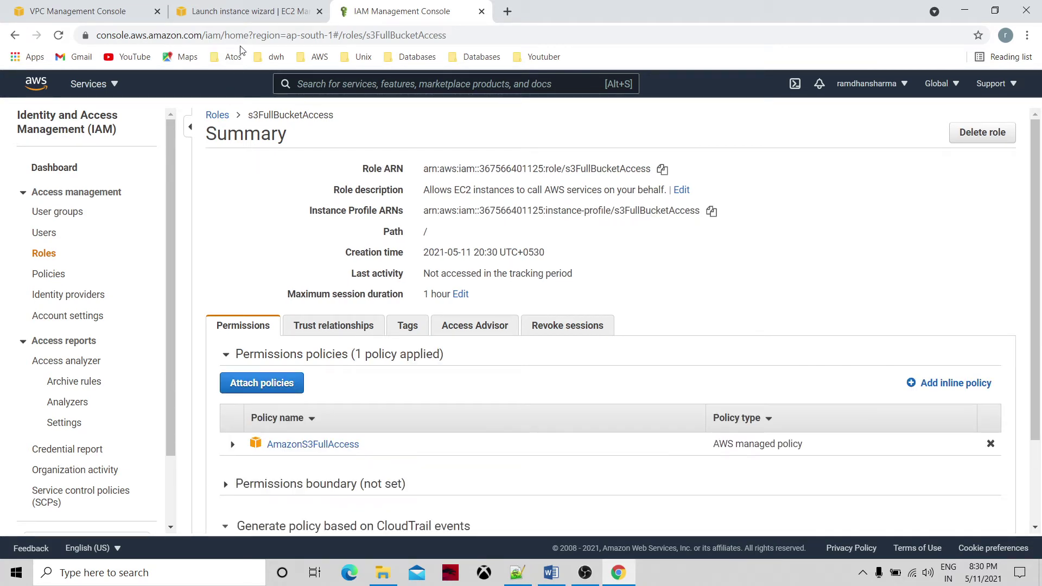
{"action": "left_click", "coordinate": [250, 5]}
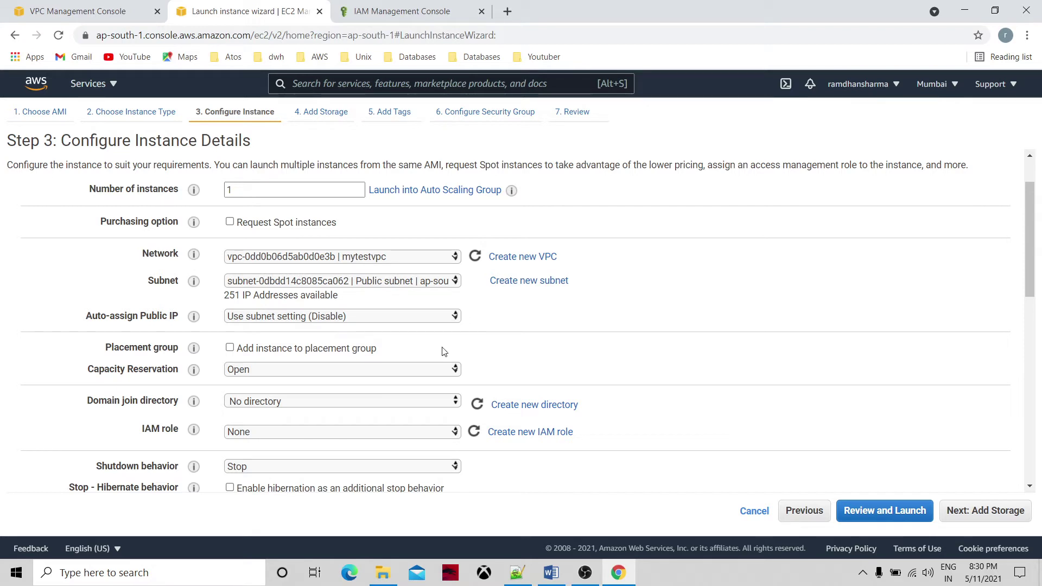
Assign IAM role s3FullBucketAccess to the instance, review the launch, and start launching it.
{"action": "left_click", "coordinate": [474, 432]}
{"action": "left_click", "coordinate": [453, 433]}
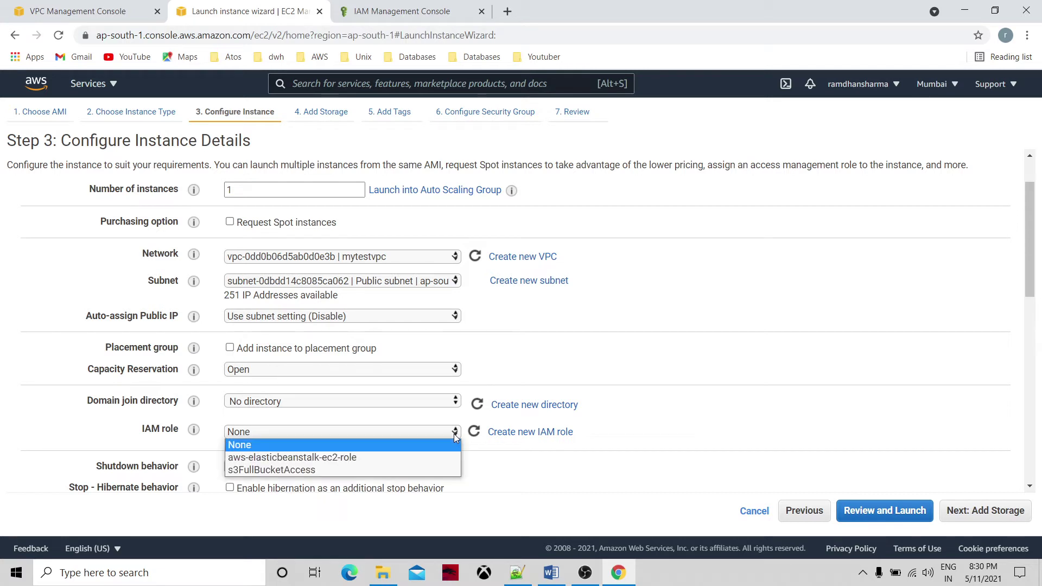
{"action": "left_click", "coordinate": [408, 468]}
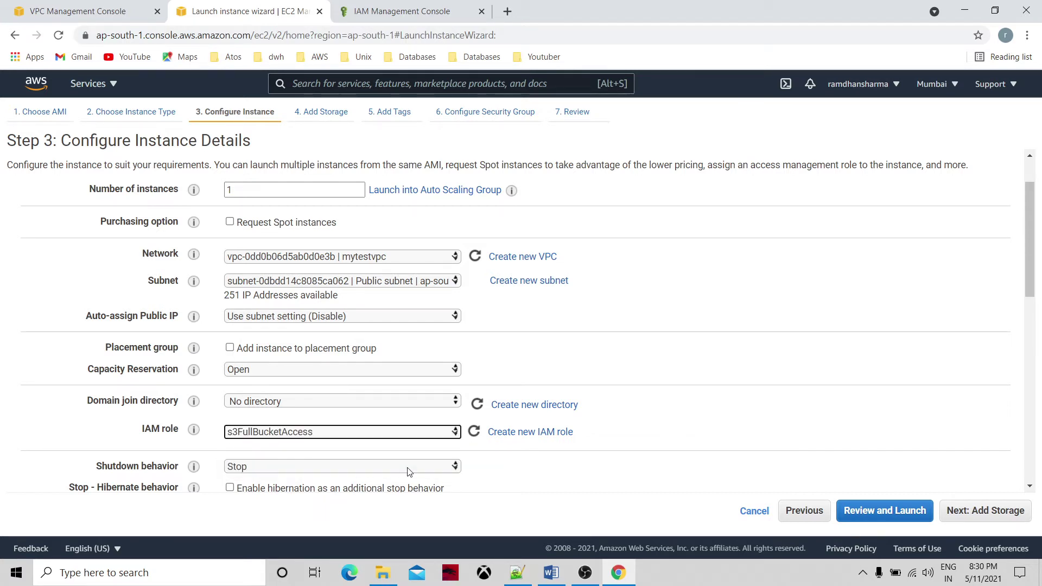
{"action": "left_click", "coordinate": [546, 470]}
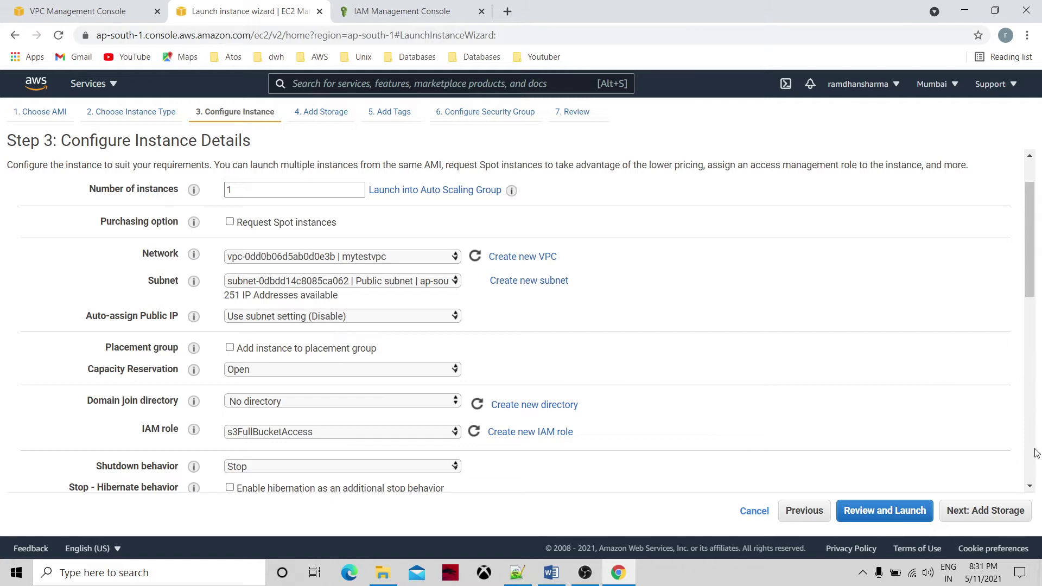
{"action": "left_click_drag", "start_coordinate": [1031, 489], "coordinate": [1031, 489]}
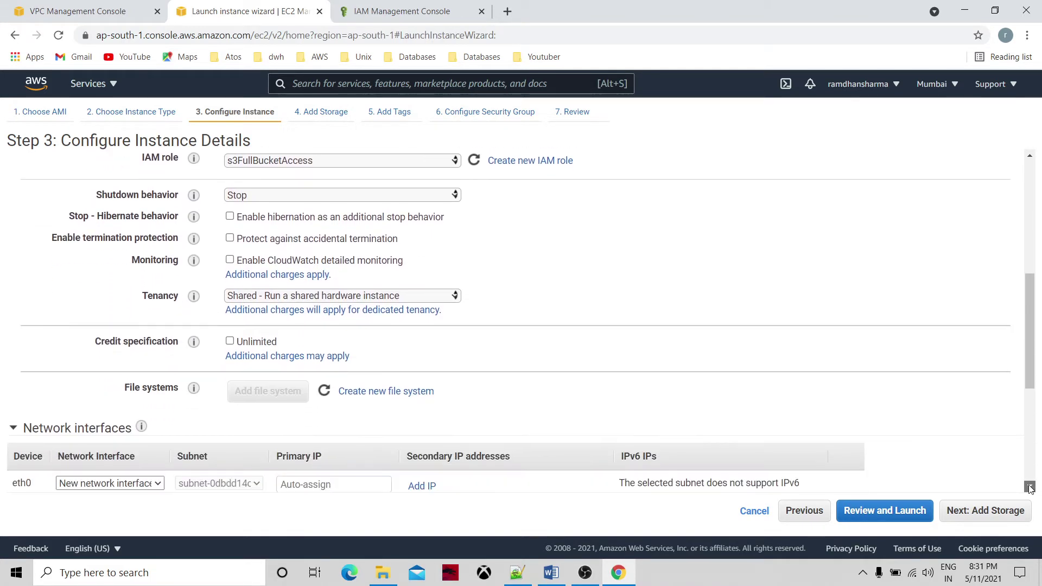
{"action": "left_click", "coordinate": [912, 516]}
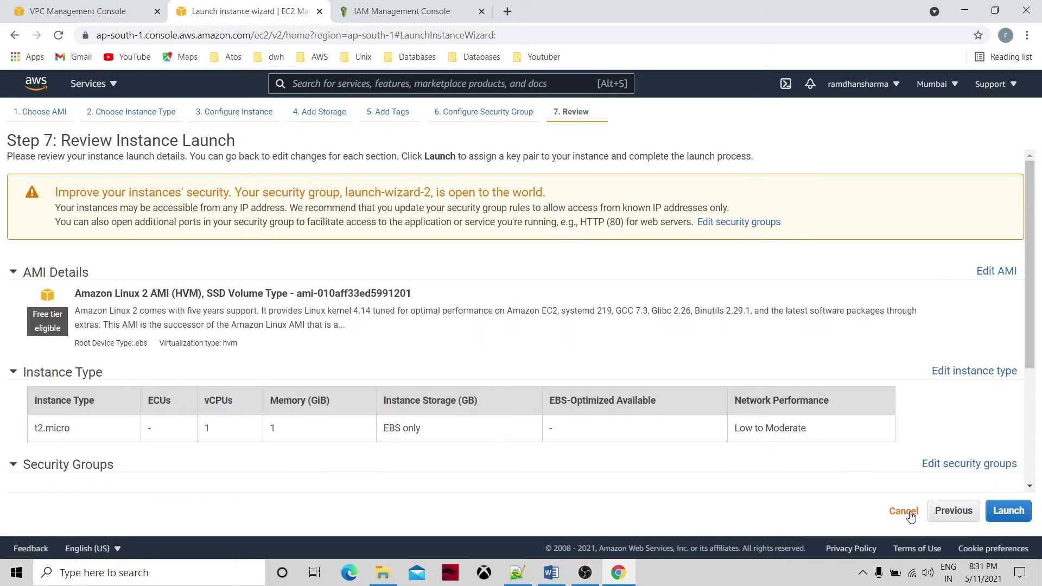
{"action": "left_click", "coordinate": [1005, 510]}
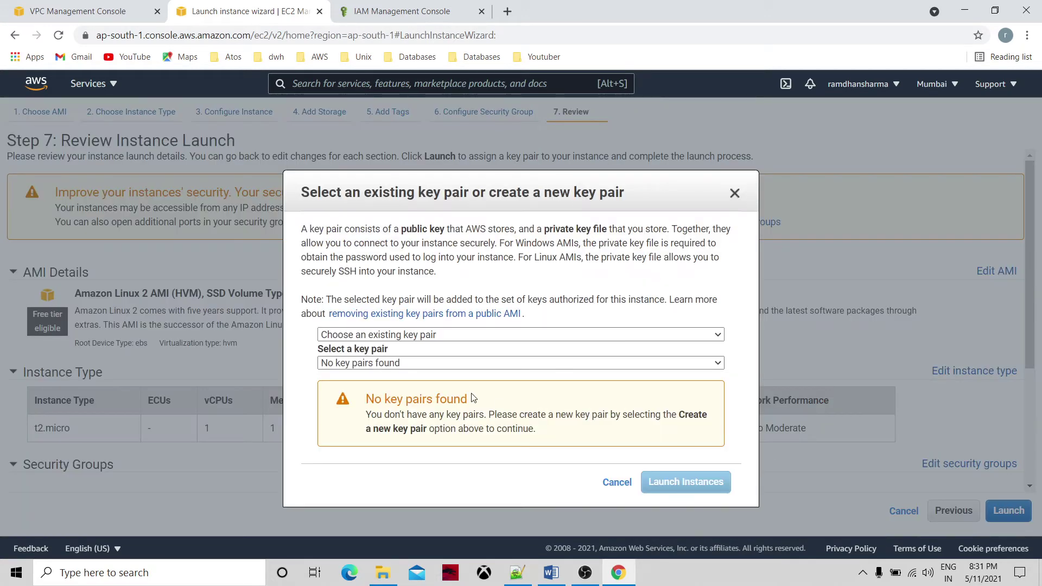
Create and download a new key pair named publicEC2key, then launch the instance.
{"action": "left_click", "coordinate": [409, 335]}
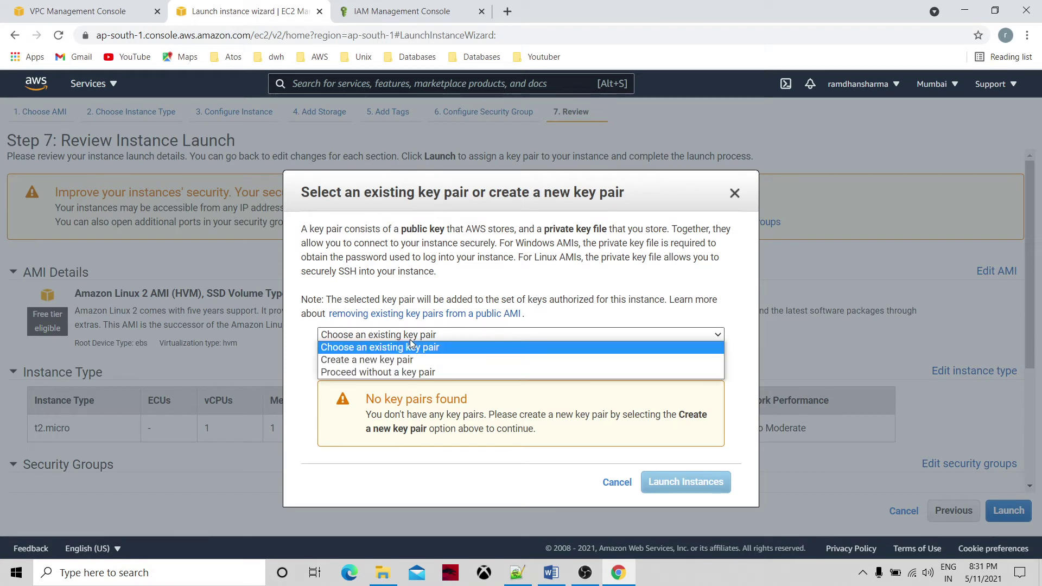
{"action": "left_click", "coordinate": [391, 361]}
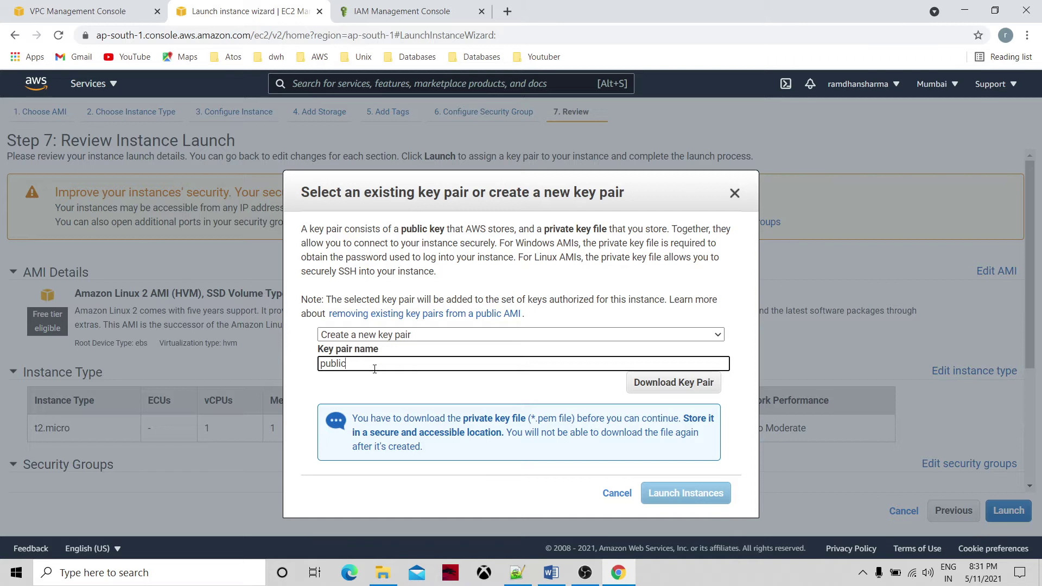
{"action": "type", "text": "publicEC@"}
{"action": "key", "text": "BackSpace"}
{"action": "type", "text": "2key"}
{"action": "left_click", "coordinate": [667, 386]}
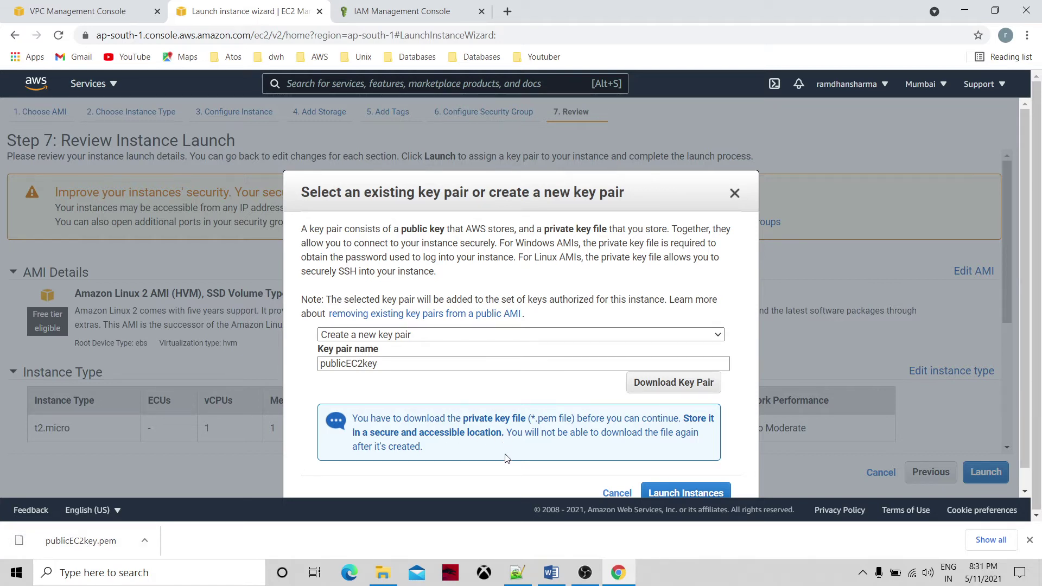
{"action": "left_click", "coordinate": [676, 494]}
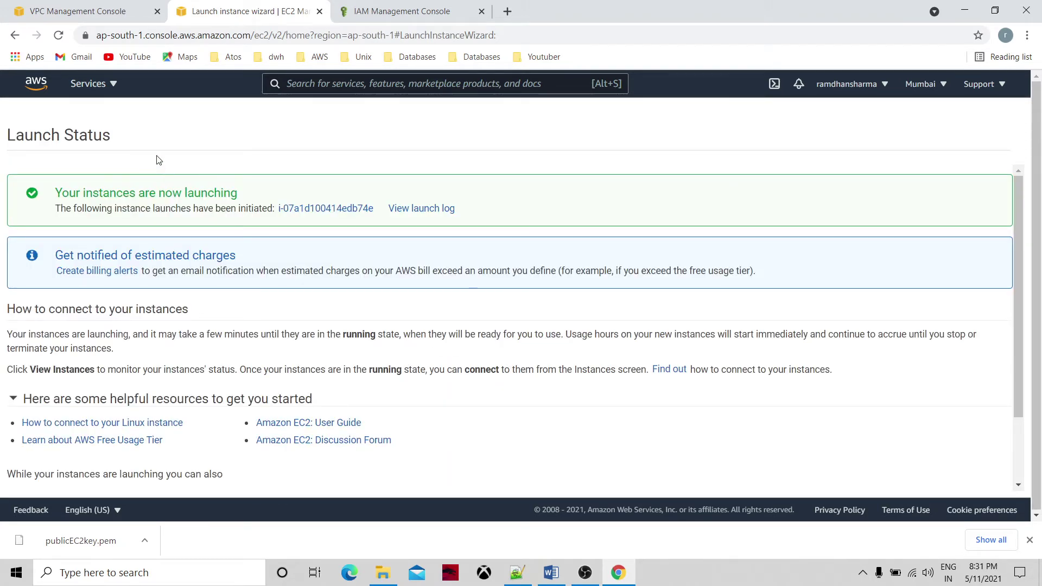
Open the EC2 instances list and refresh it to see the new t2.micro instance pending.
{"action": "left_click", "coordinate": [92, 88]}
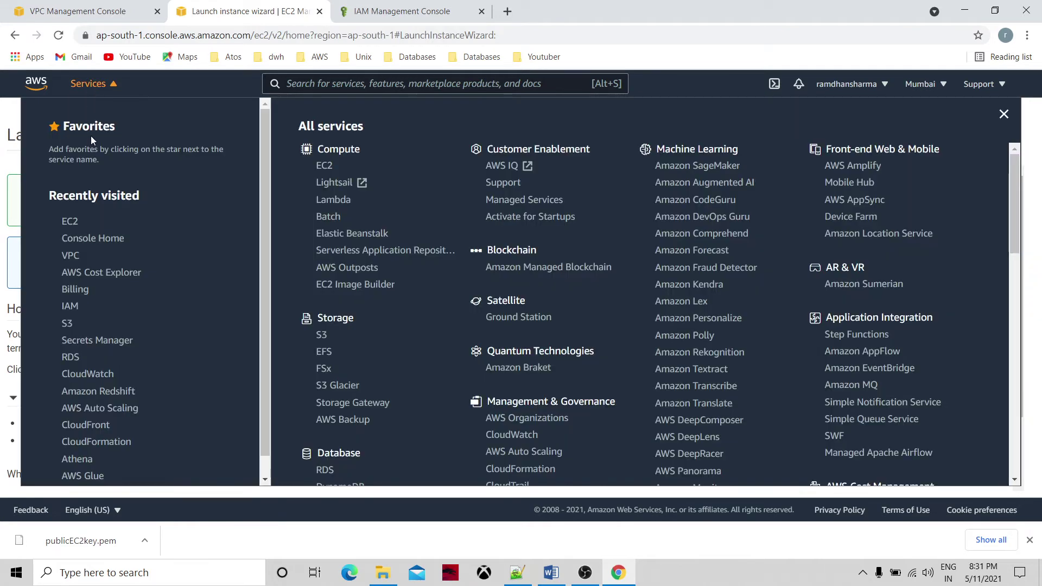
{"action": "left_click", "coordinate": [72, 222]}
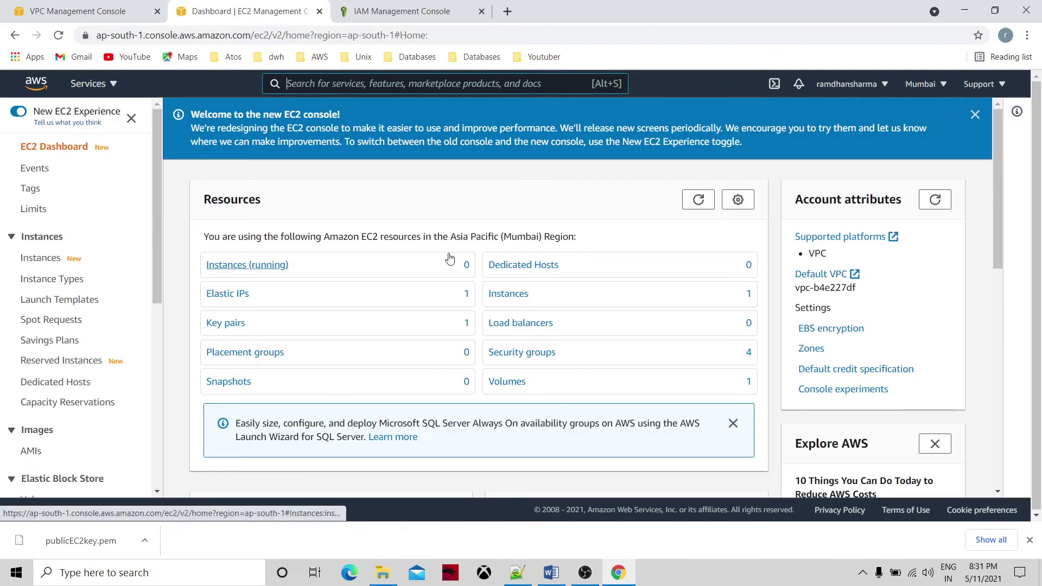
{"action": "left_click", "coordinate": [497, 294]}
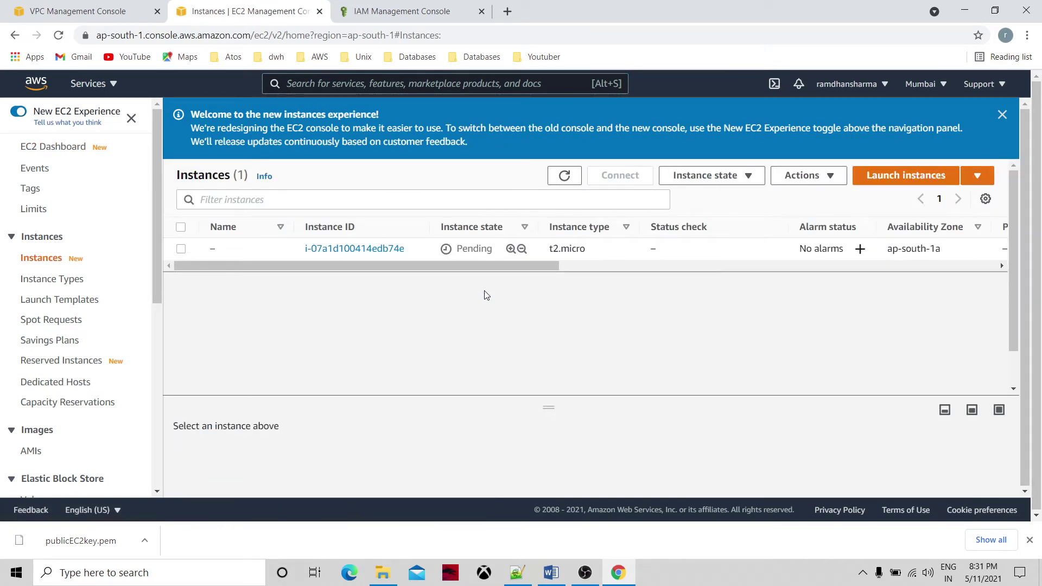
{"action": "left_click", "coordinate": [565, 178]}
Start another instance using the free-tier Amazon Linux 2 image on t2.micro.
{"action": "left_click", "coordinate": [872, 181]}
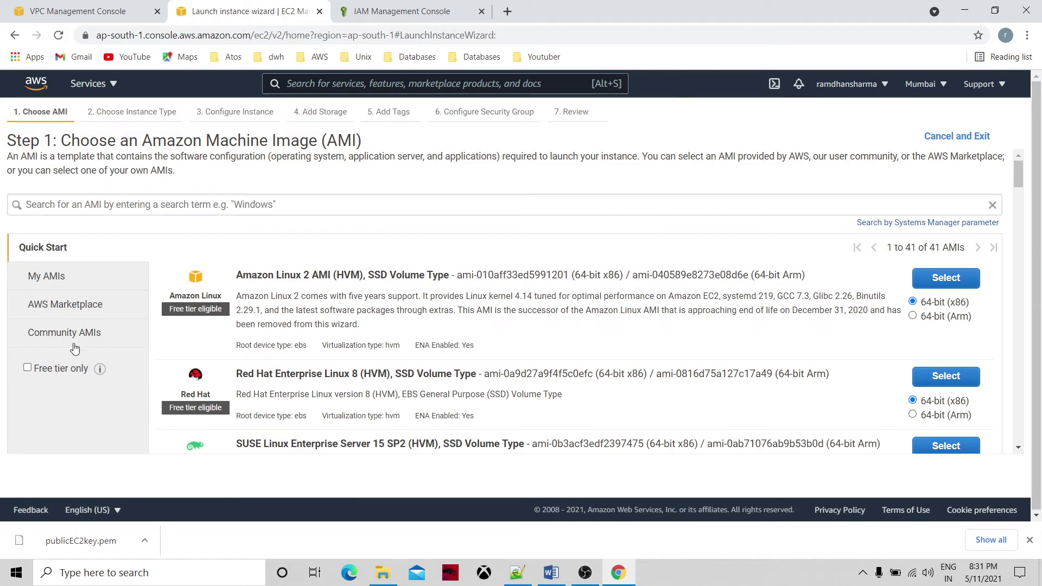
{"action": "left_click", "coordinate": [30, 369]}
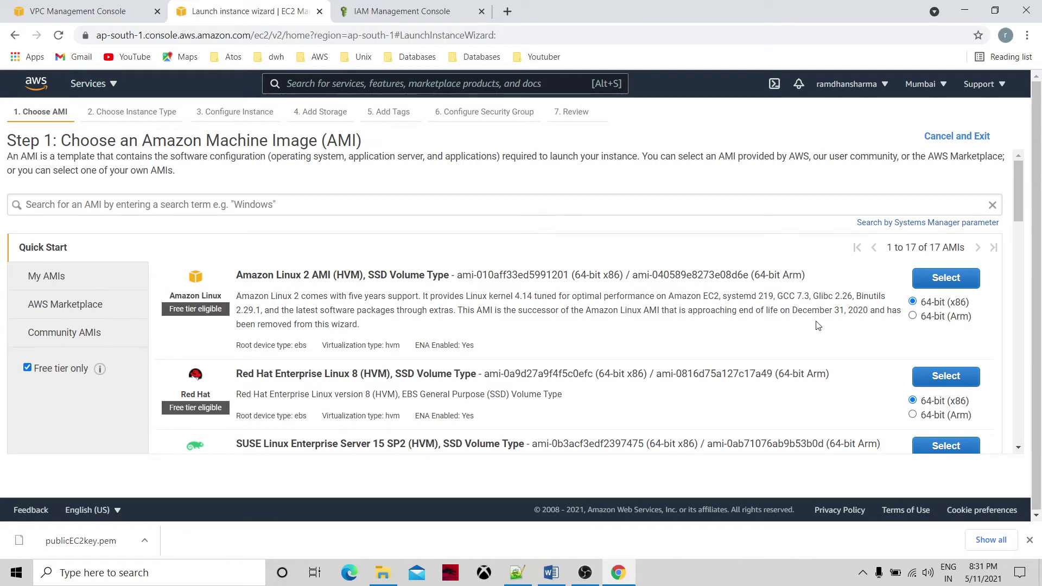
{"action": "left_click", "coordinate": [943, 281]}
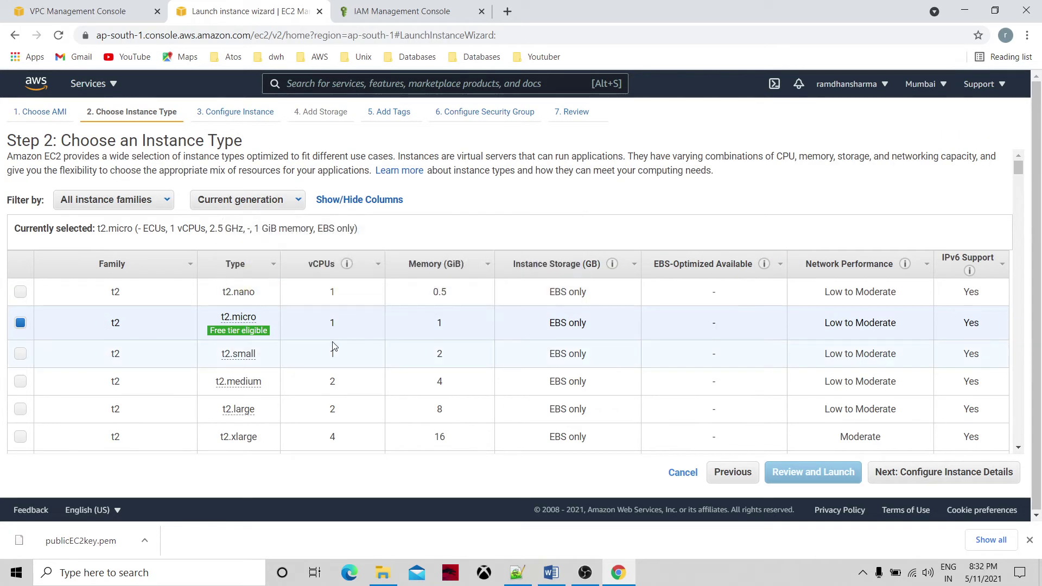
{"action": "left_click", "coordinate": [937, 473]}
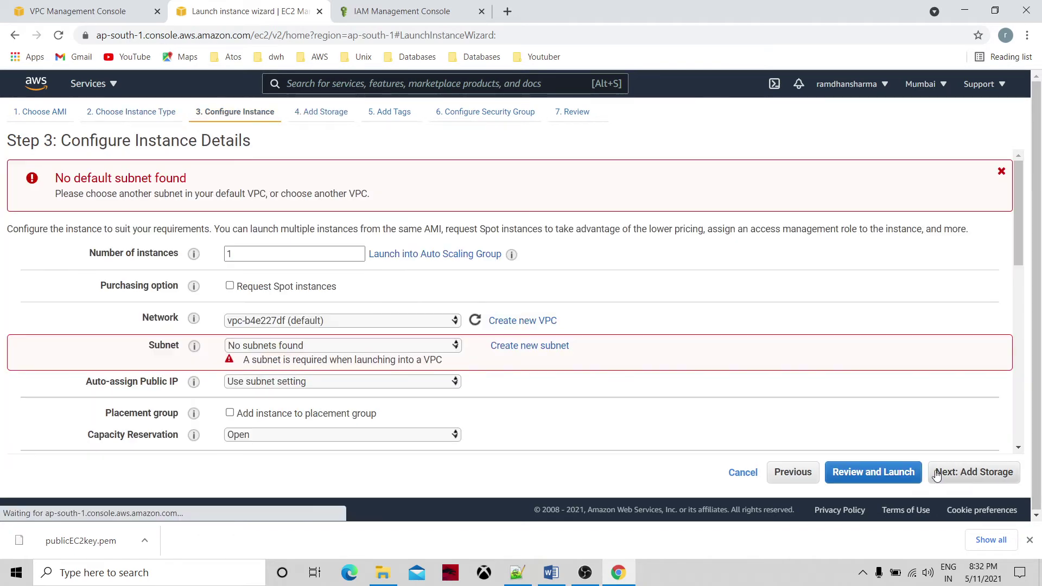
Place it in mytestvpc's private subnet with IAM role s3FullBucketAccess and proceed to launch review.
{"action": "left_click", "coordinate": [456, 321]}
{"action": "left_click", "coordinate": [422, 329]}
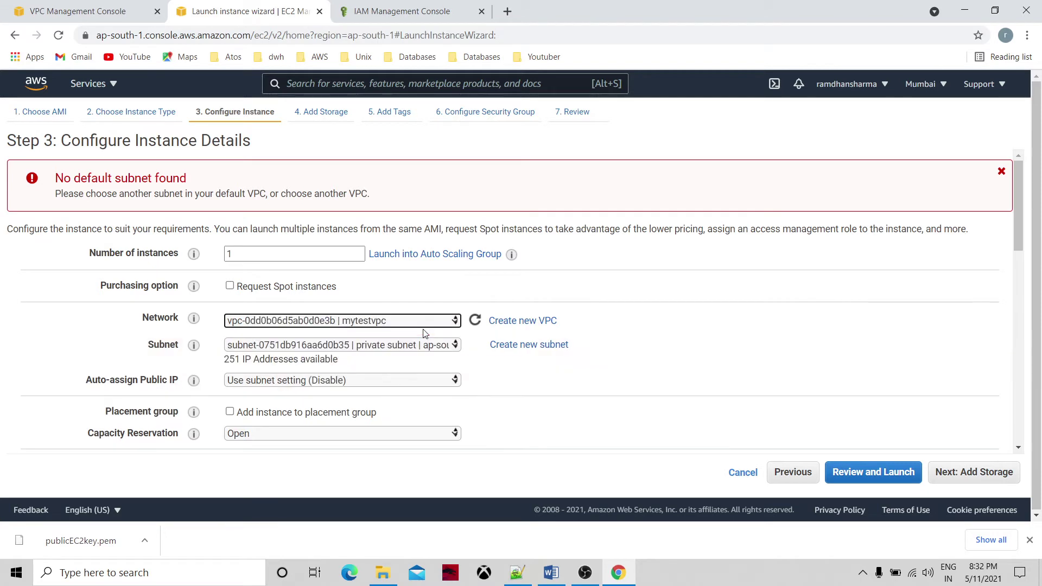
{"action": "left_click", "coordinate": [457, 346]}
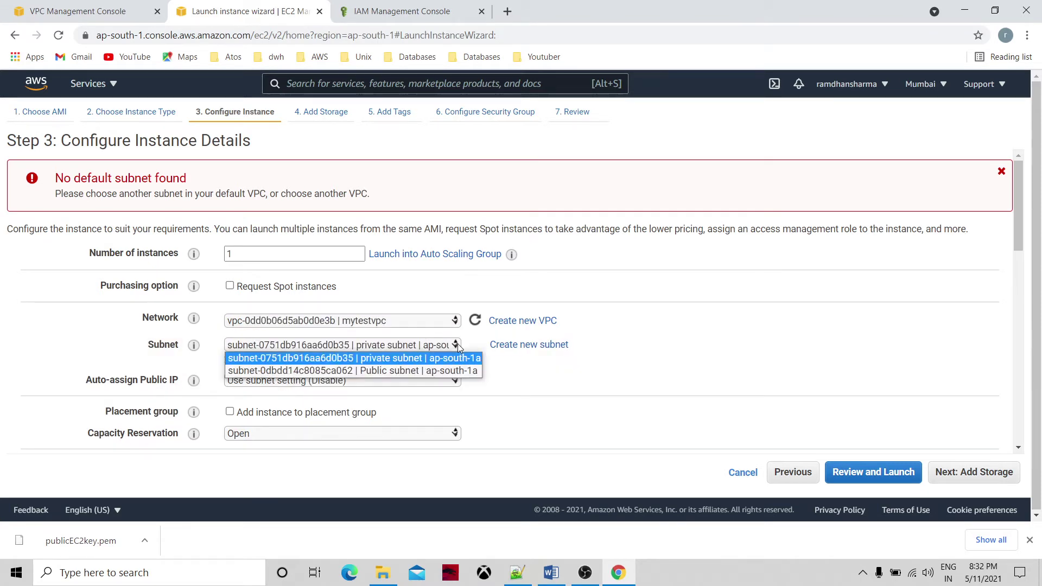
{"action": "left_click", "coordinate": [449, 359]}
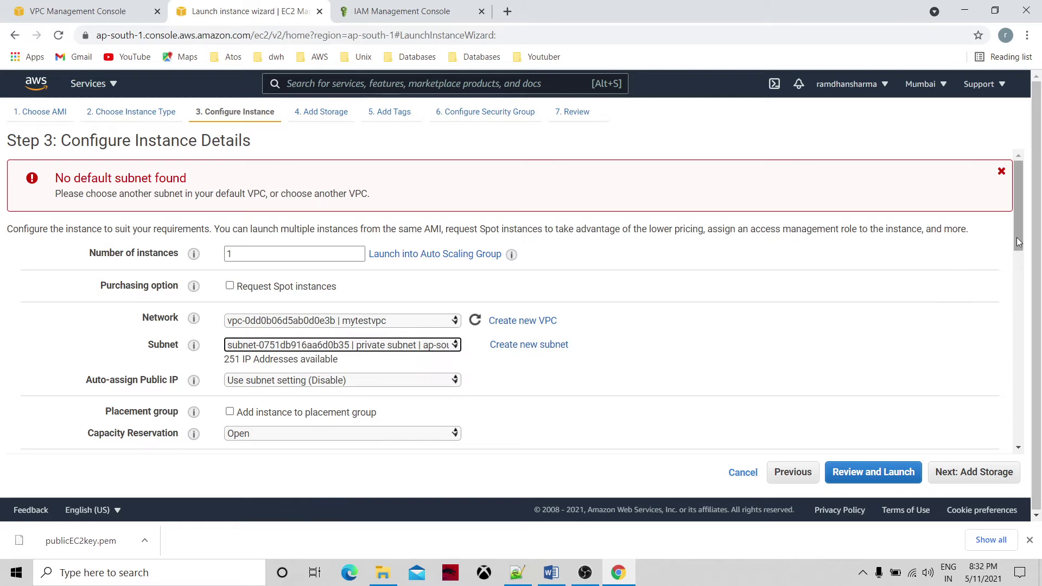
{"action": "left_click_drag", "start_coordinate": [1017, 237], "coordinate": [1038, 313]}
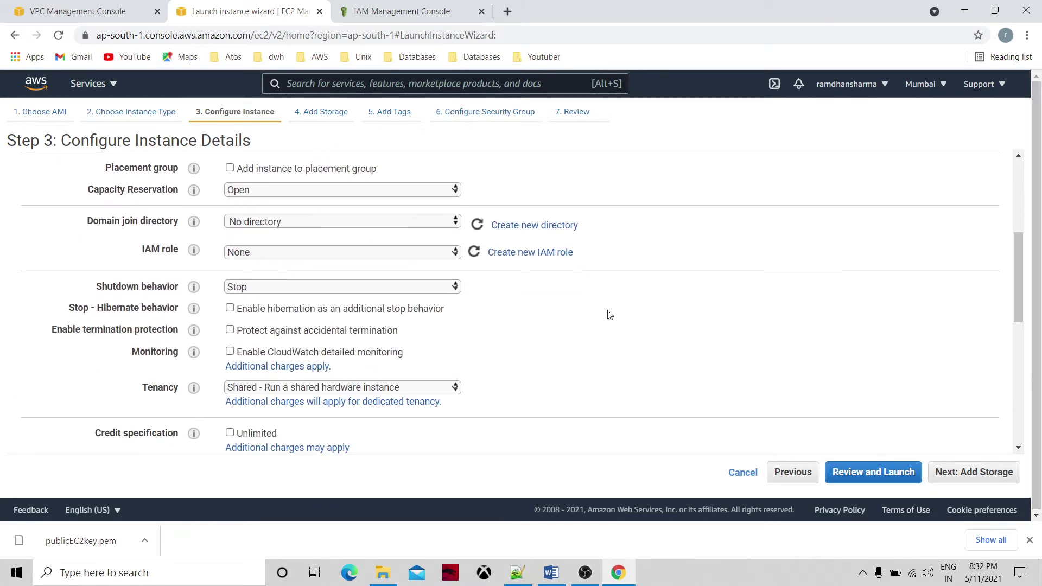
{"action": "left_click", "coordinate": [458, 254]}
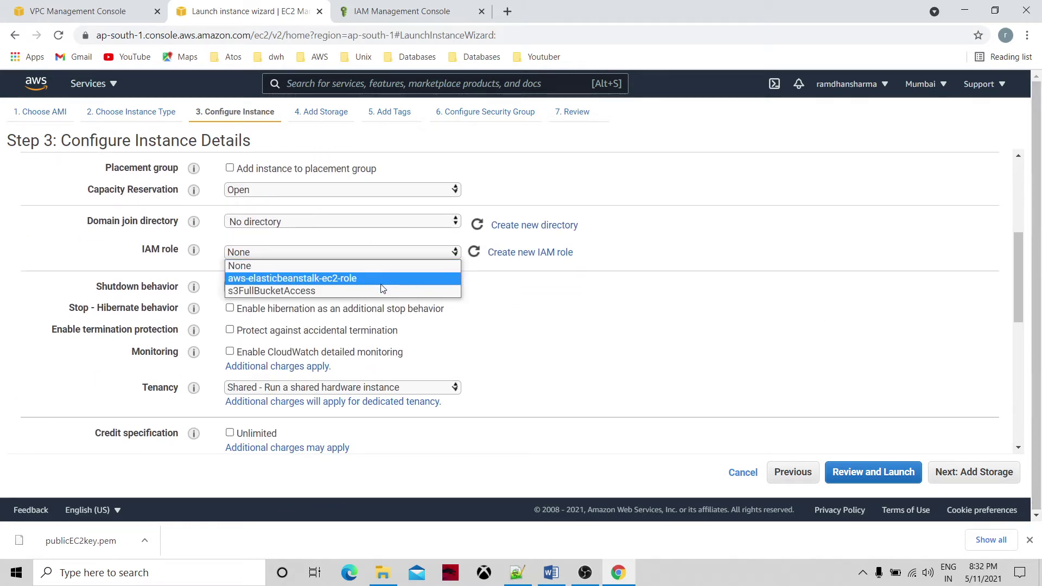
{"action": "left_click", "coordinate": [381, 290]}
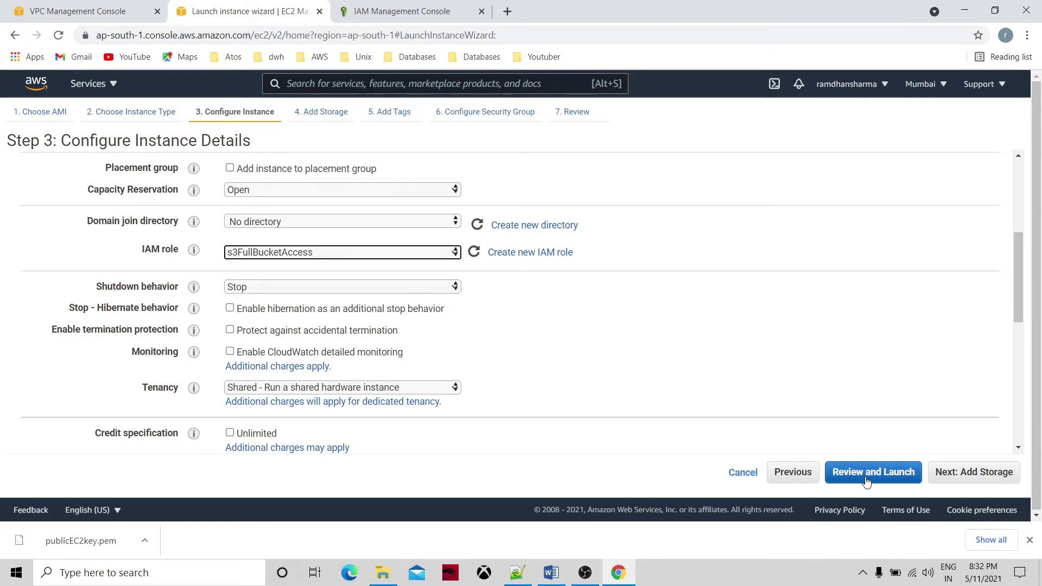
{"action": "left_click", "coordinate": [897, 478]}
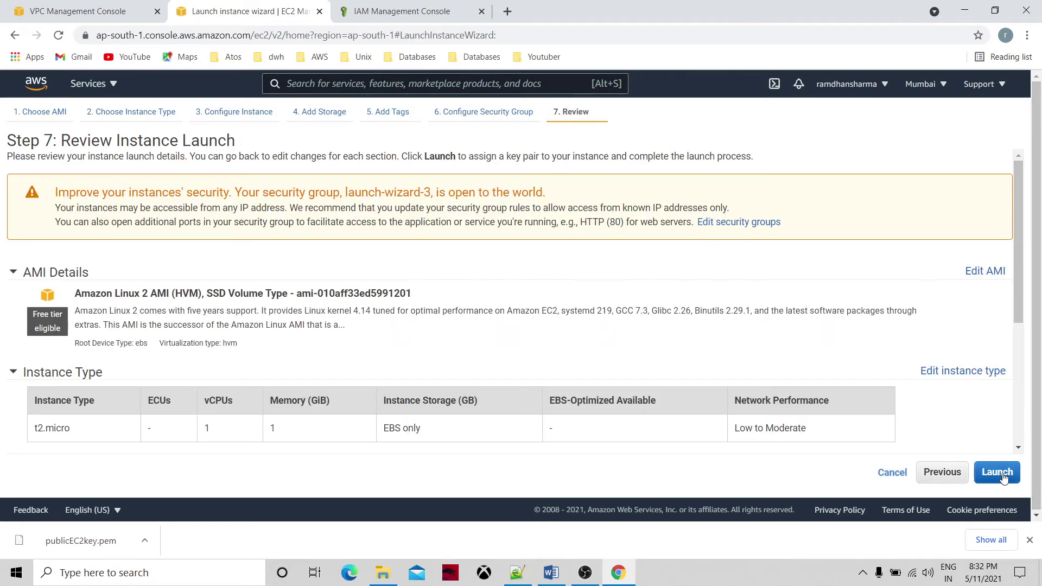
{"action": "left_click", "coordinate": [999, 473]}
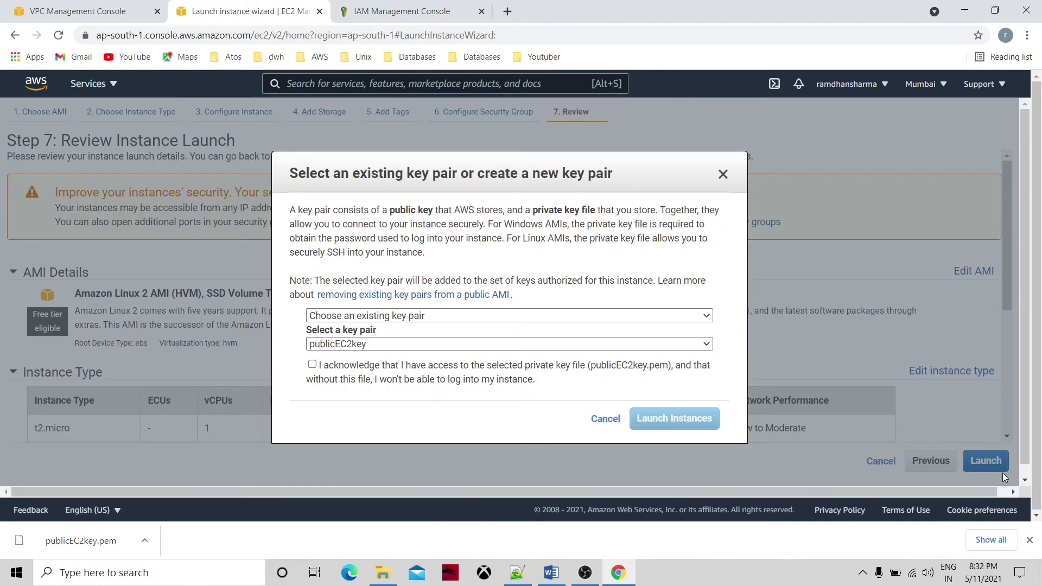
Create and download a new key pair named privateEC2key, then launch the second instance.
{"action": "left_click", "coordinate": [418, 317]}
{"action": "left_click", "coordinate": [404, 341]}
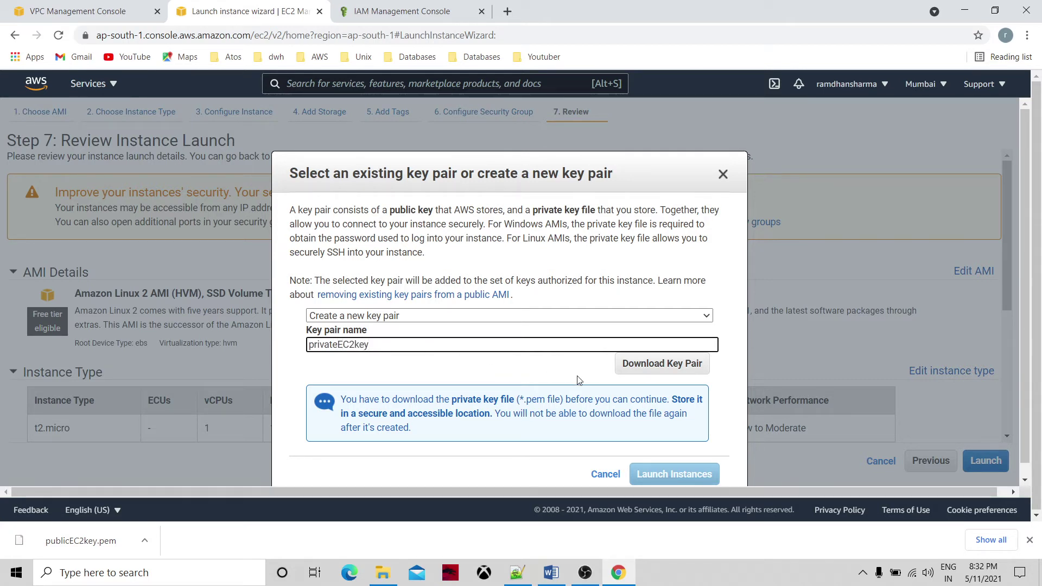
{"action": "left_click", "coordinate": [637, 366]}
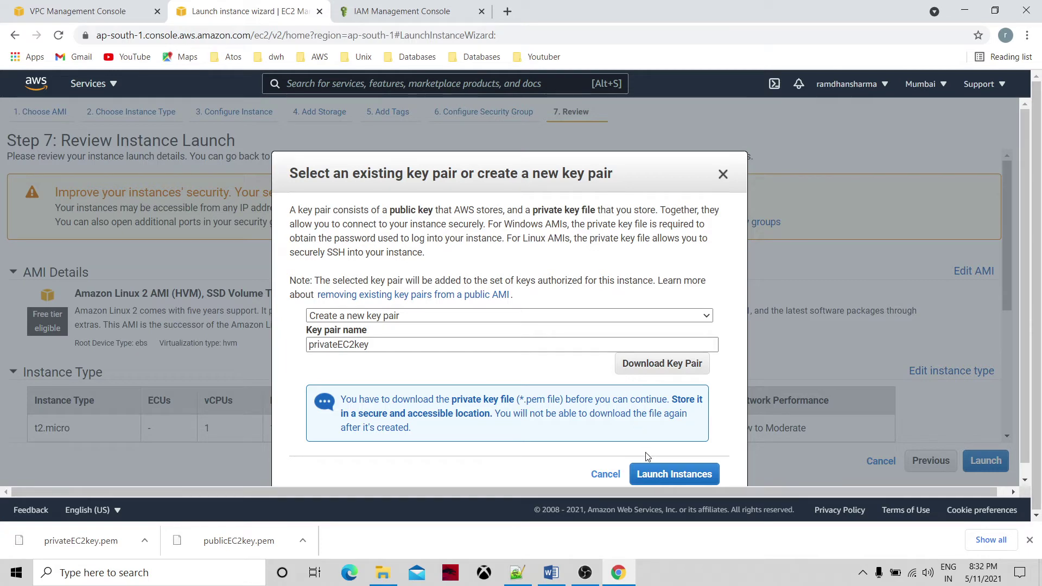
{"action": "left_click", "coordinate": [660, 476]}
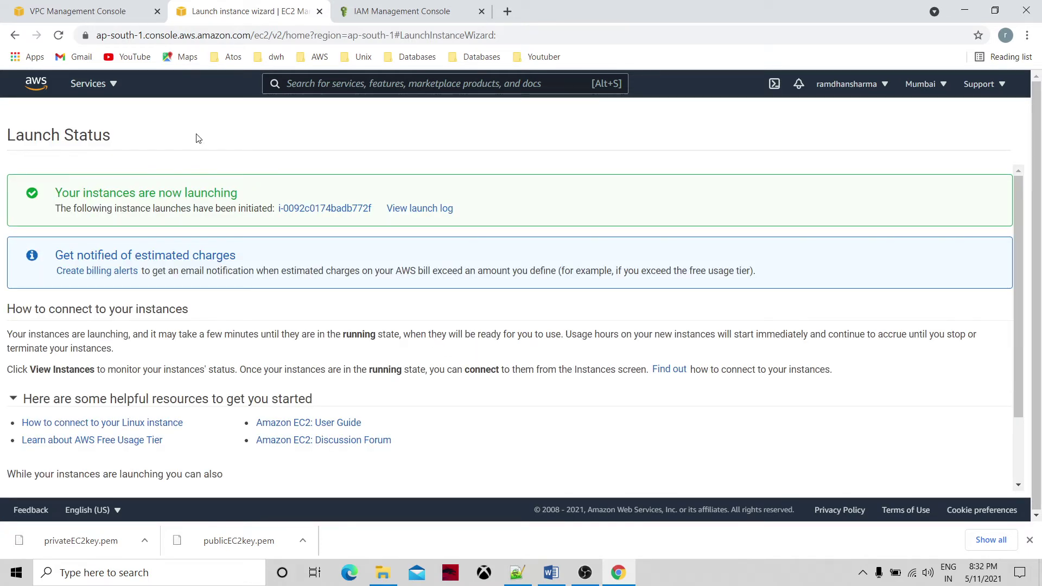
Go to the EC2 Dashboard and open the Instances list.
{"action": "left_click", "coordinate": [102, 91]}
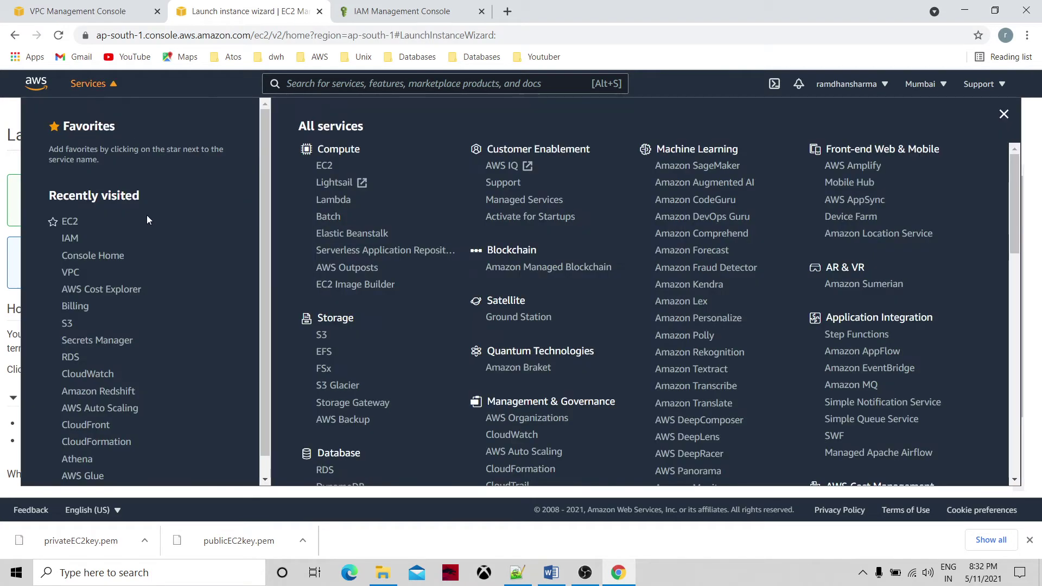
{"action": "left_click", "coordinate": [71, 223]}
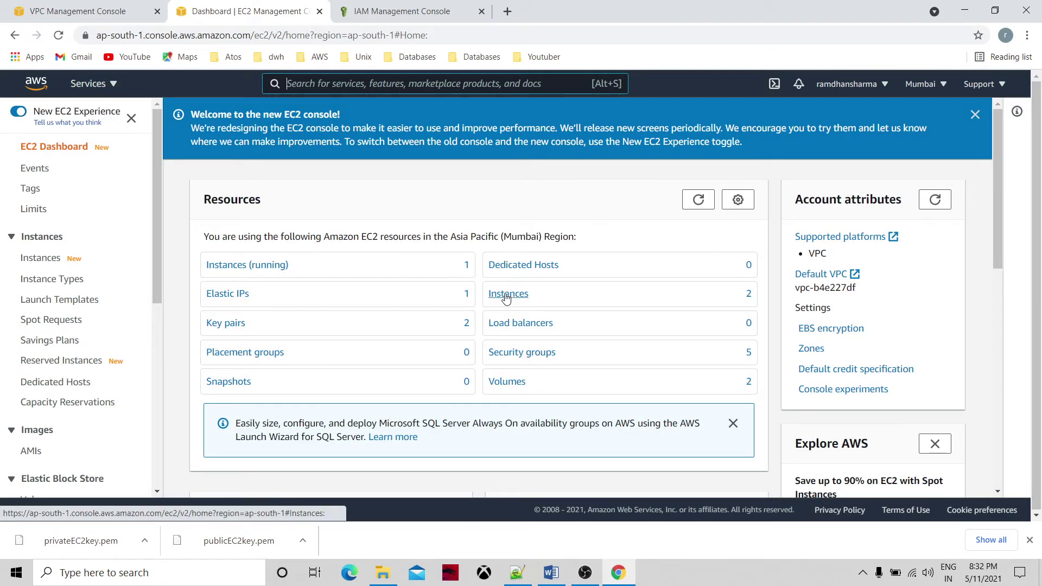
{"action": "left_click", "coordinate": [507, 294]}
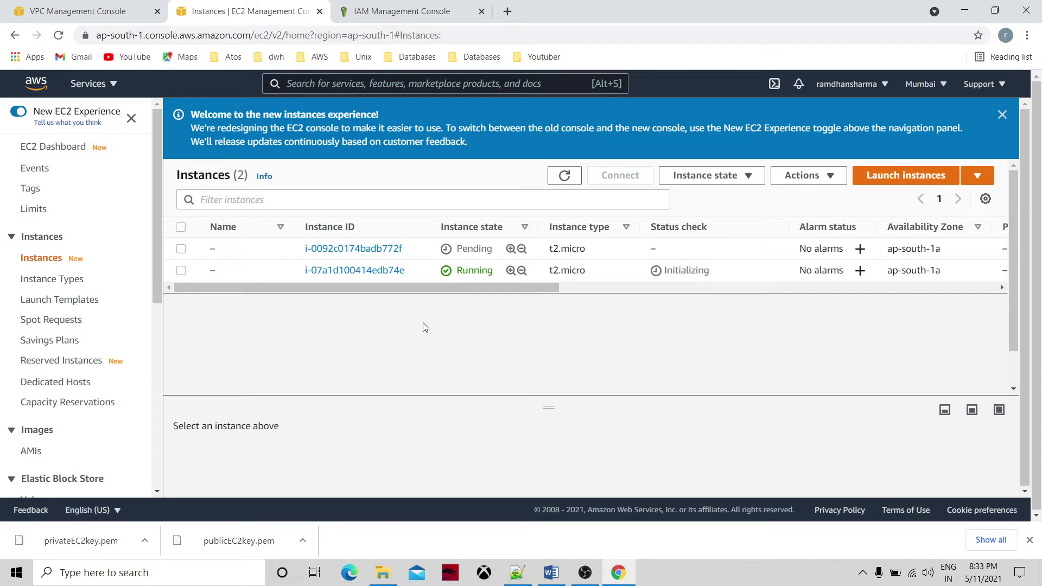
Name the running instance 'public' and the other instance 'privateec2'.
{"action": "left_click", "coordinate": [230, 272]}
{"action": "left_click", "coordinate": [224, 270]}
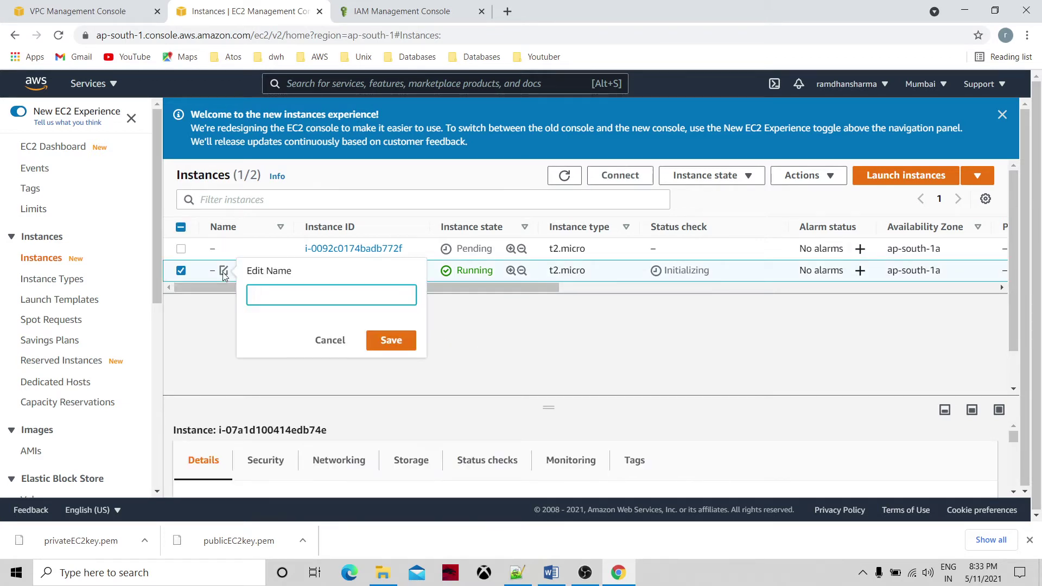
{"action": "type", "text": "public"}
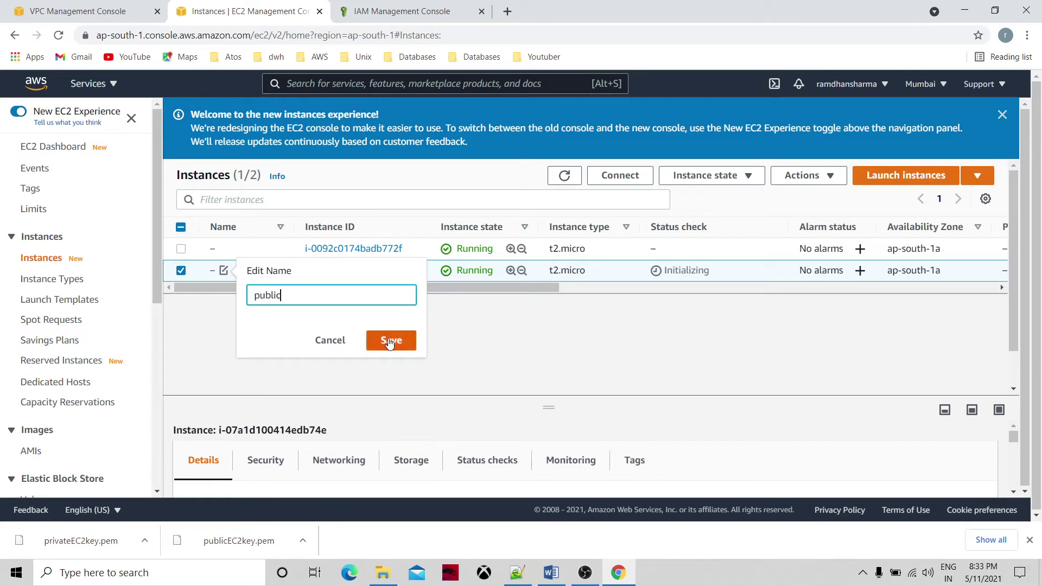
{"action": "left_click", "coordinate": [389, 342]}
{"action": "left_click", "coordinate": [224, 249]}
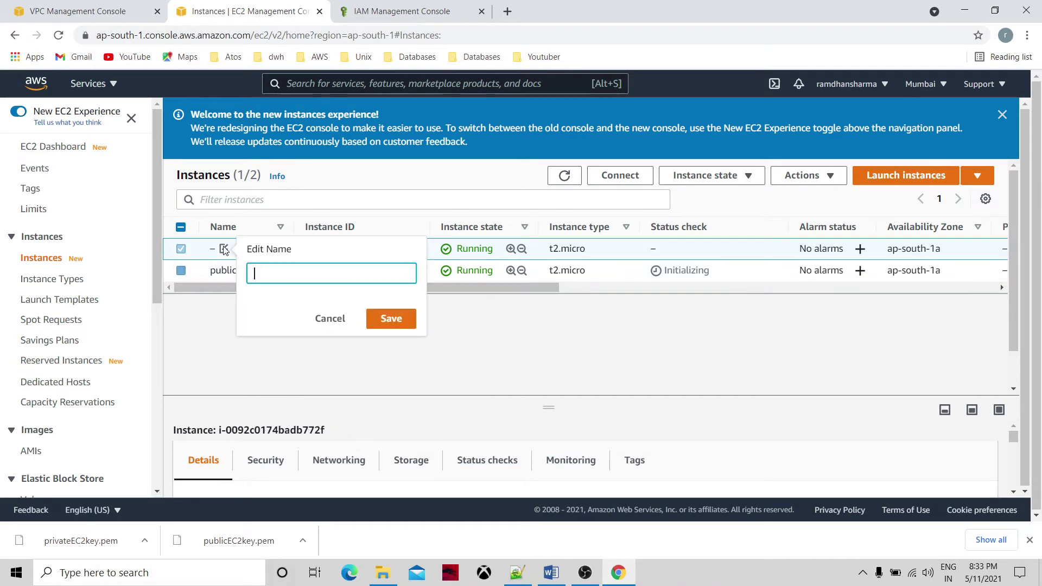
{"action": "type", "text": "privateec2"}
{"action": "left_click", "coordinate": [386, 321]}
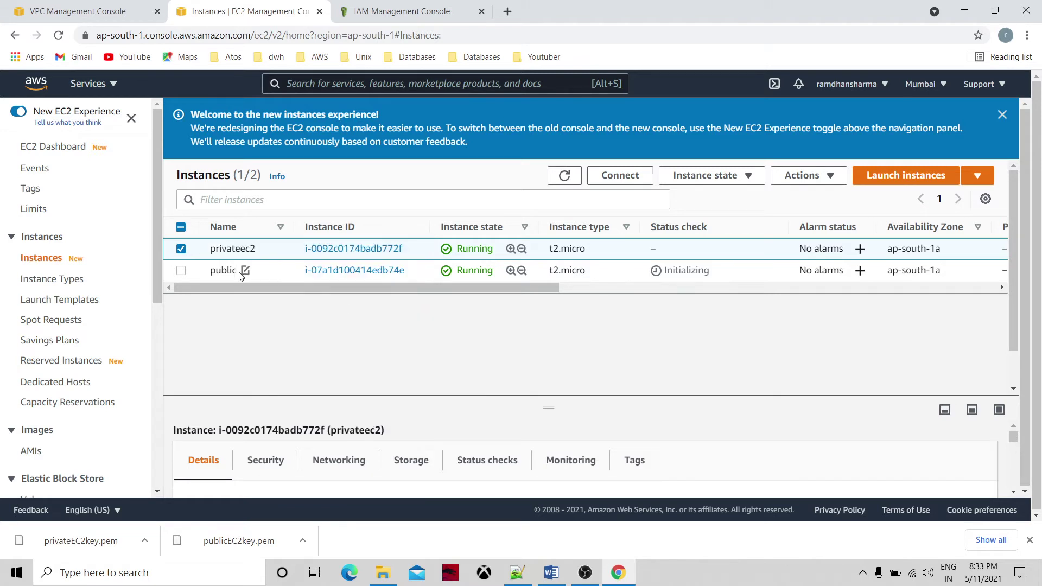
Rename 'public' to publicec2 and open its instance details.
{"action": "left_click", "coordinate": [245, 271]}
{"action": "left_click", "coordinate": [322, 299]}
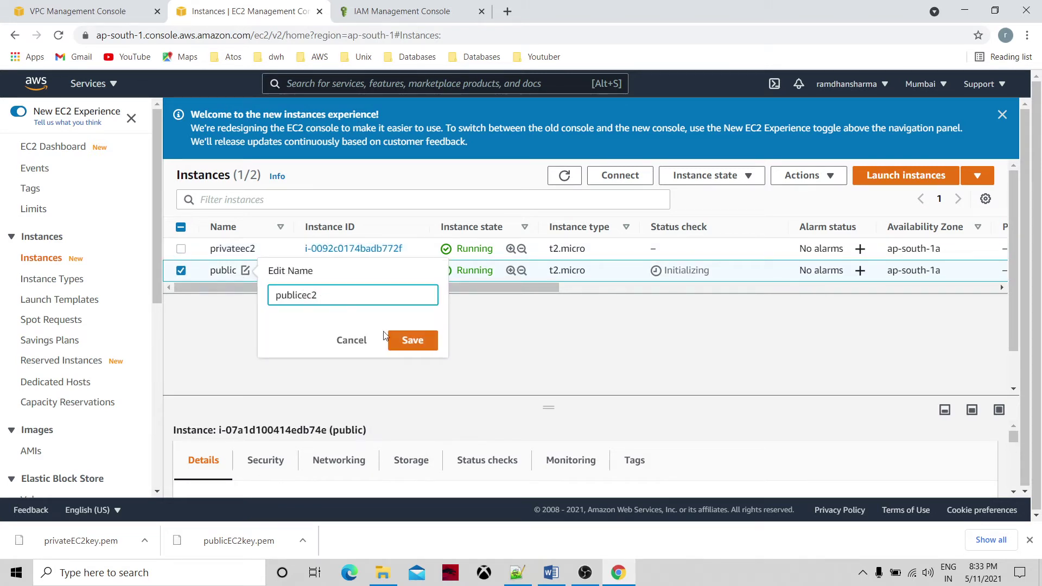
{"action": "left_click", "coordinate": [396, 340]}
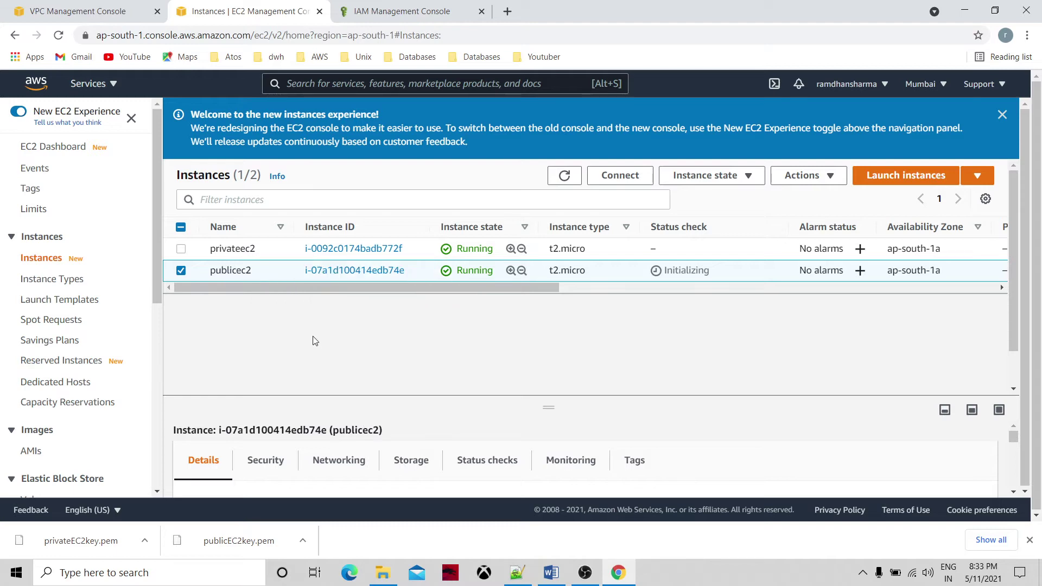
{"action": "left_click", "coordinate": [344, 272]}
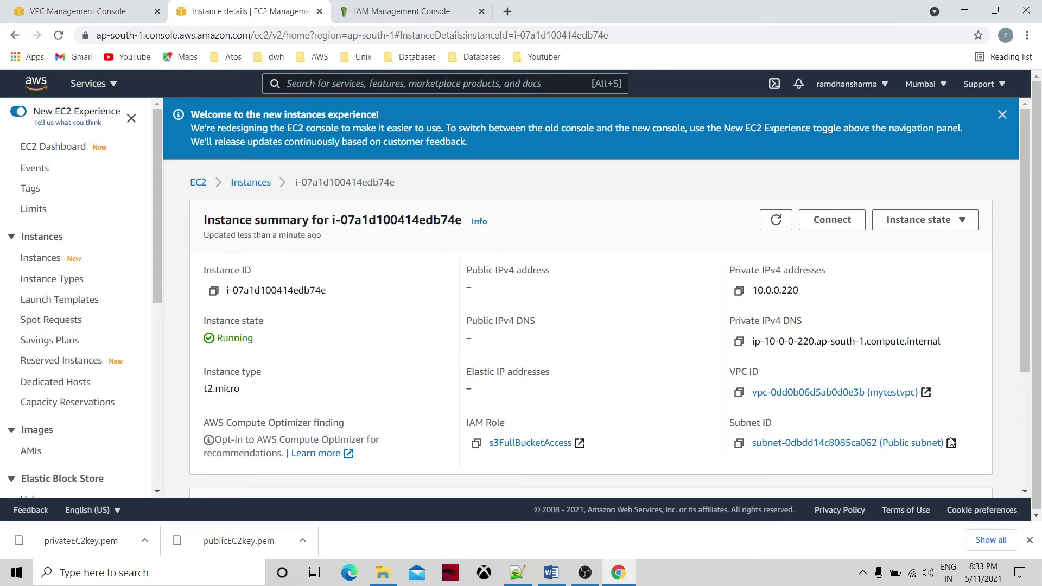
Return to the Instances list and scroll the sidebar down to Network & Security.
{"action": "left_click", "coordinate": [247, 183]}
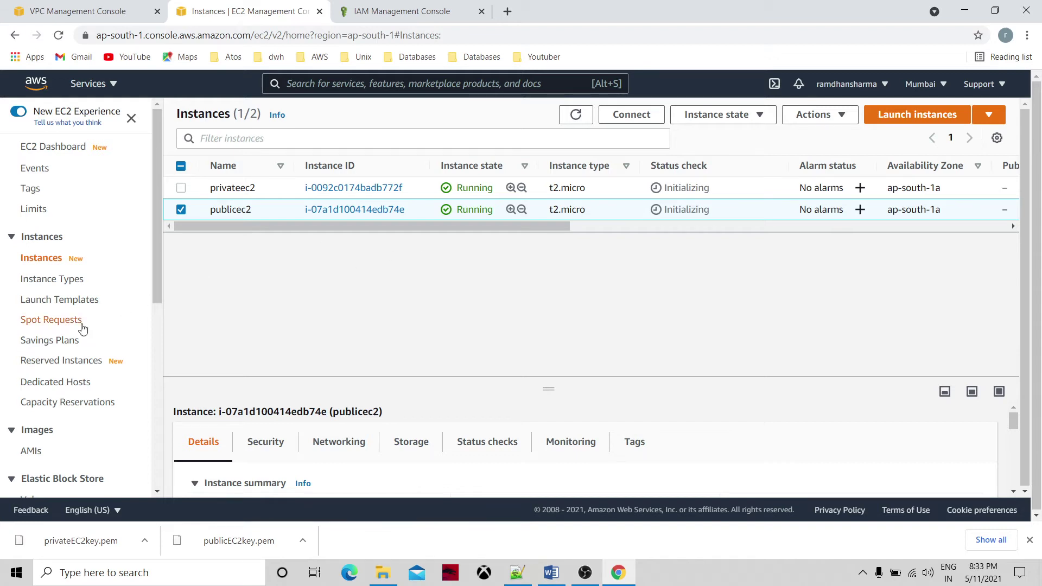
{"action": "scroll", "coordinate": [154, 331], "scroll_direction": "down", "scroll_amount": 6}
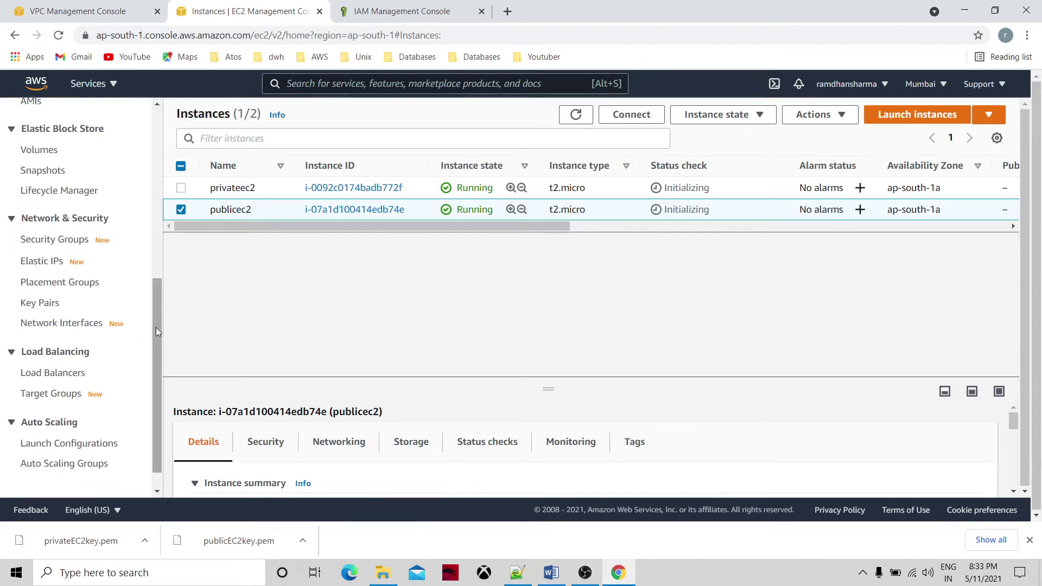
Associate Elastic IP 13.235.97.13 with publicec2, with reassociation allowed.
{"action": "left_click", "coordinate": [56, 267]}
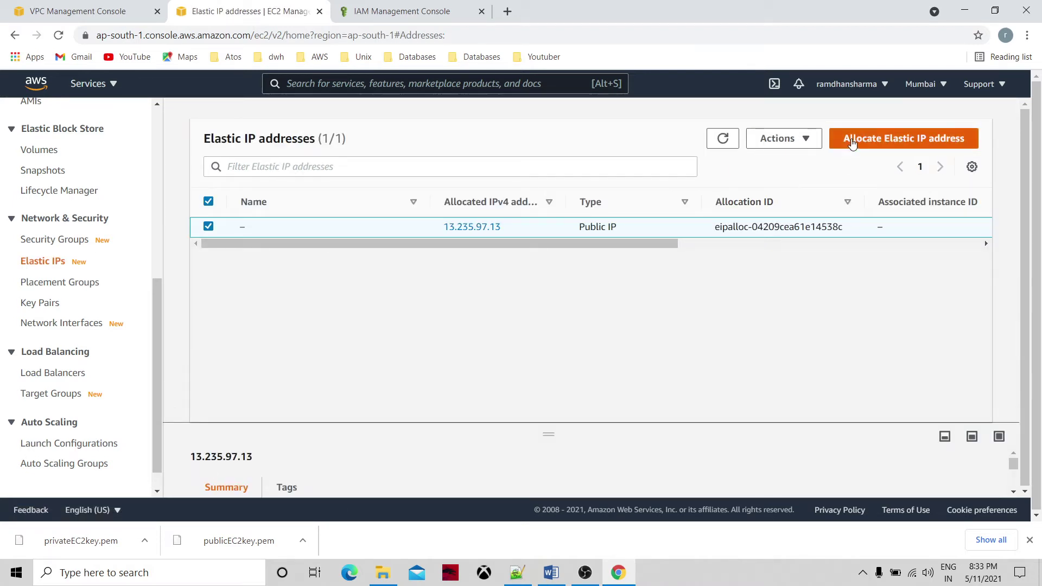
{"action": "left_click", "coordinate": [804, 139]}
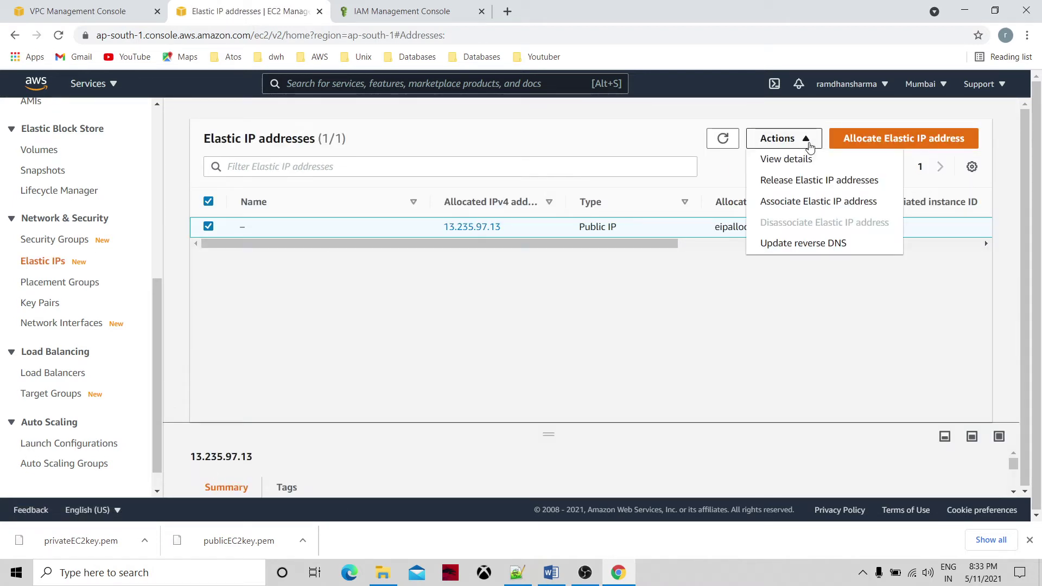
{"action": "left_click", "coordinate": [808, 207]}
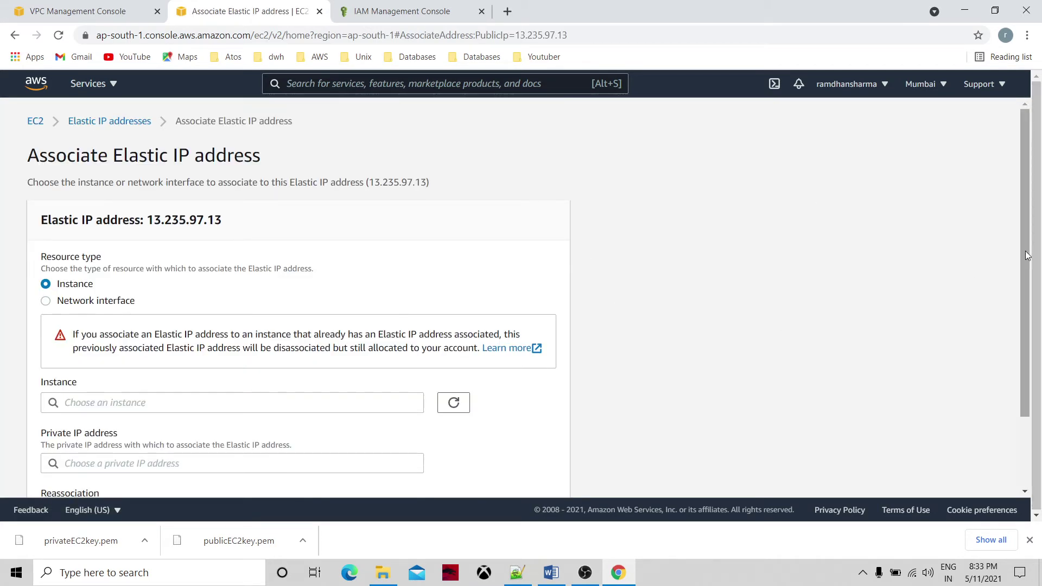
{"action": "left_click_drag", "start_coordinate": [1027, 258], "coordinate": [1038, 331]}
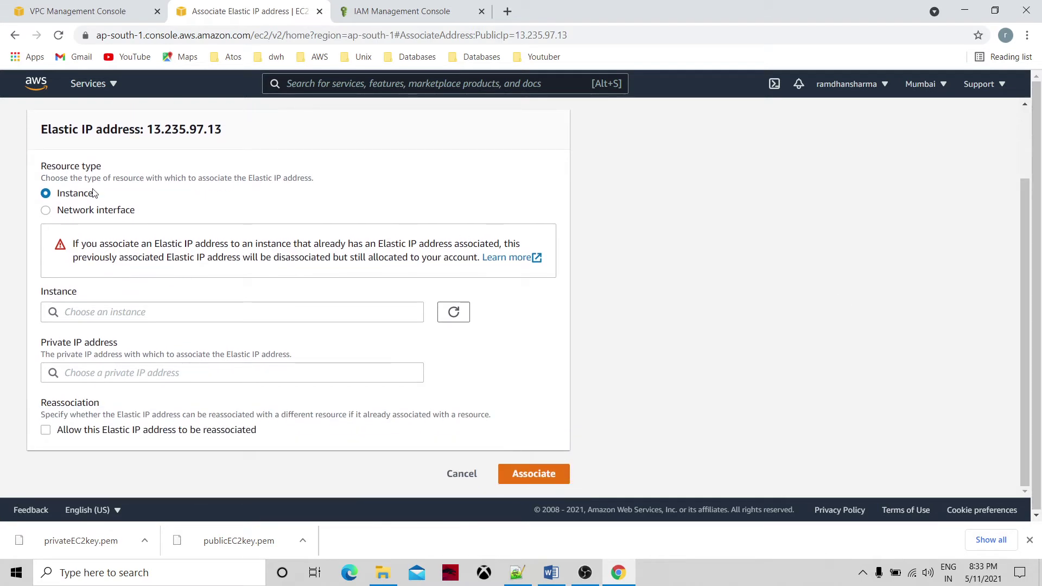
{"action": "left_click", "coordinate": [263, 311]}
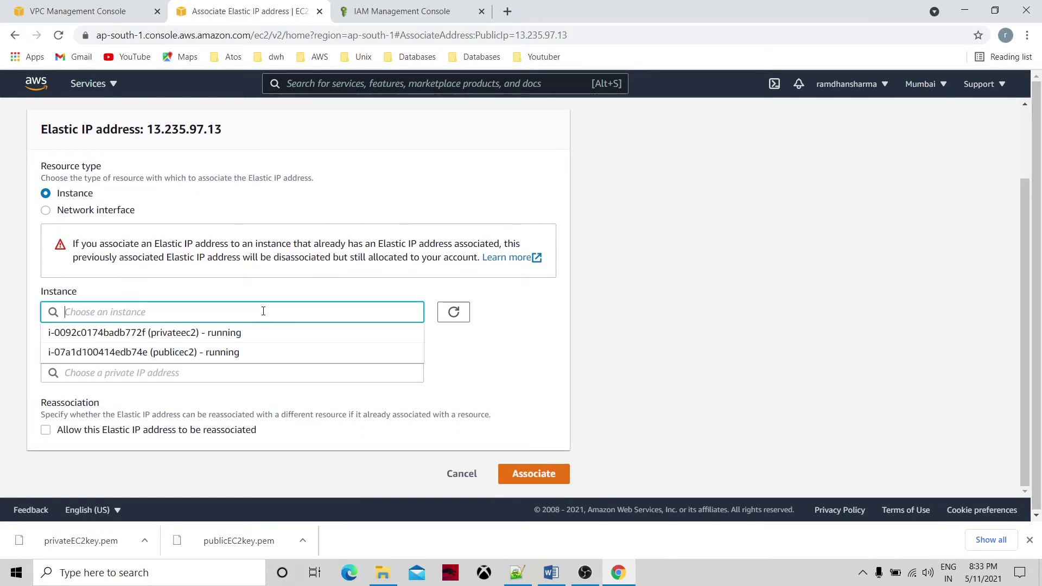
{"action": "left_click", "coordinate": [225, 353]}
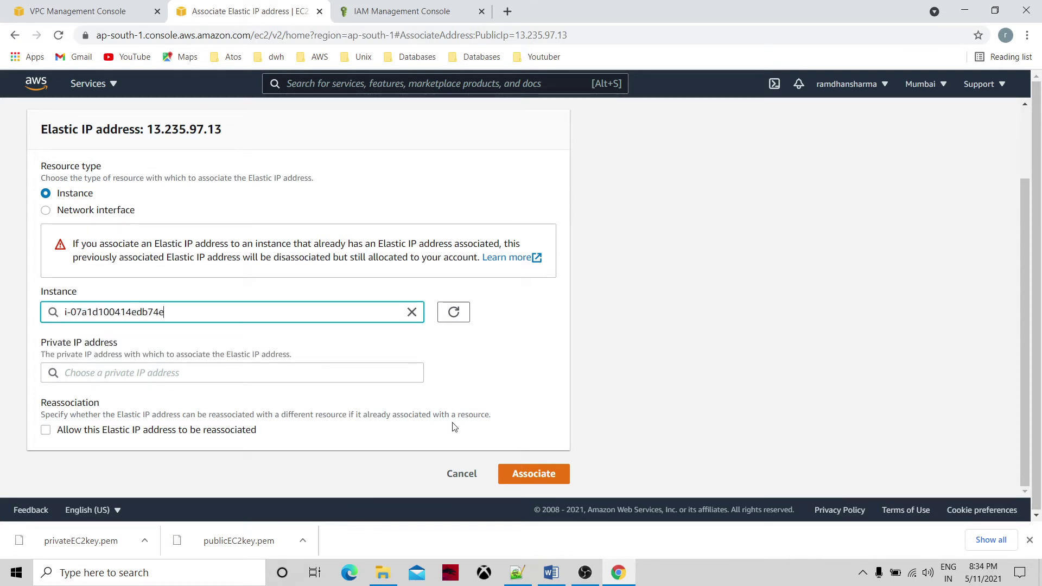
{"action": "left_click", "coordinate": [47, 438]}
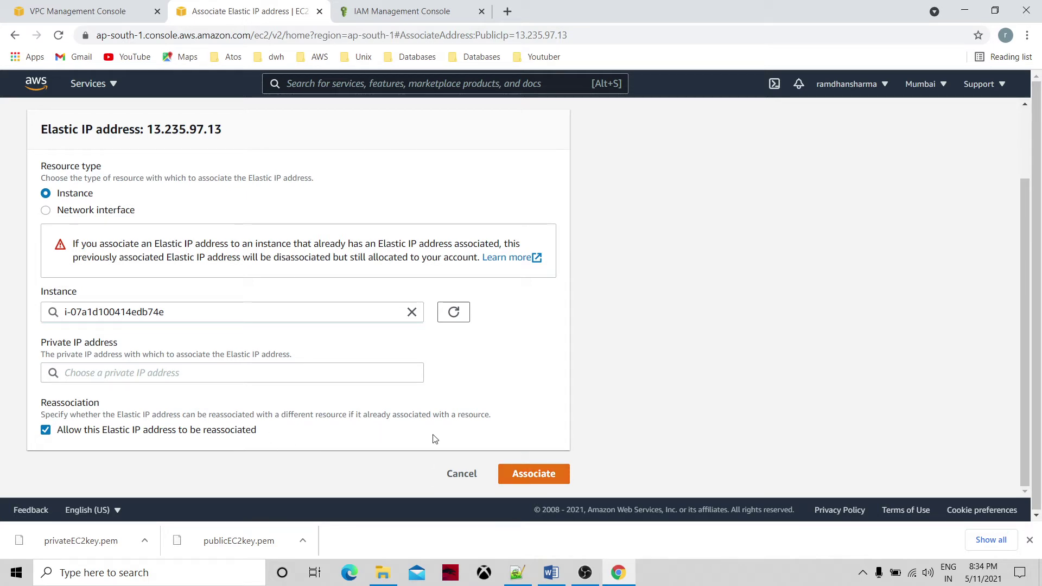
{"action": "left_click", "coordinate": [531, 473]}
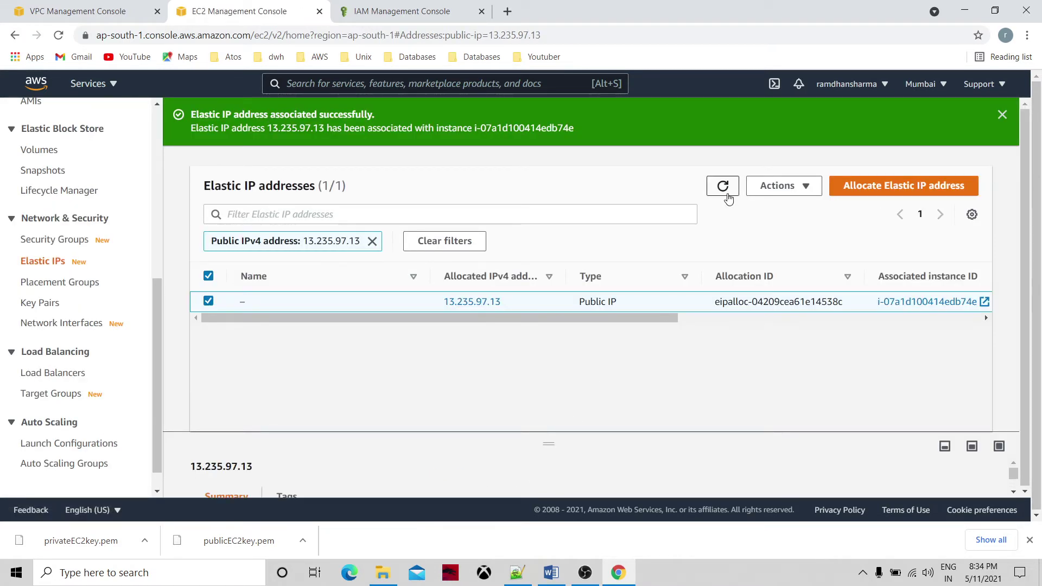
Go back to Instances and refresh publicec2's details to watch its status.
{"action": "left_click", "coordinate": [725, 189]}
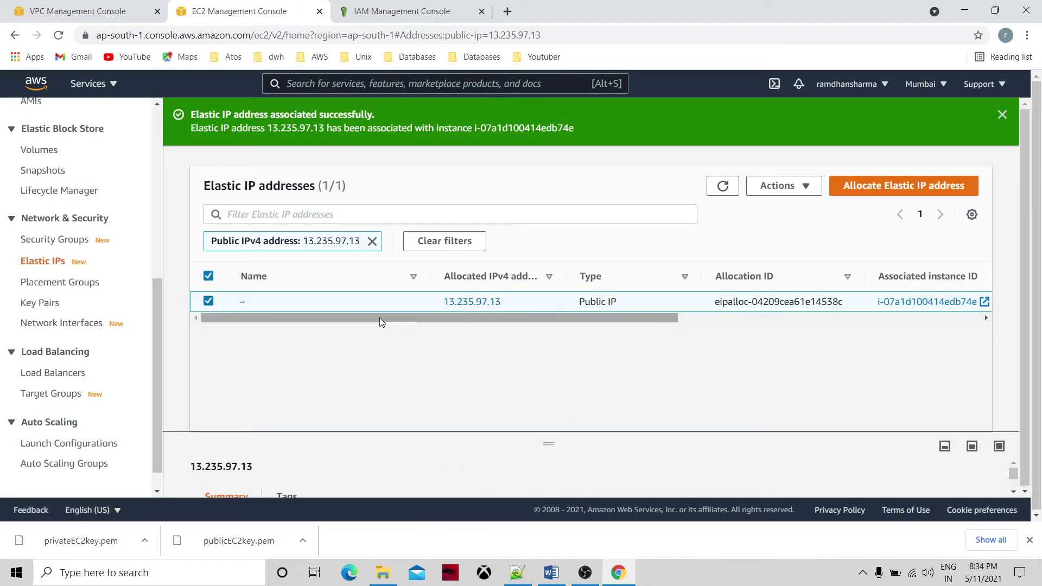
{"action": "left_click", "coordinate": [156, 165]}
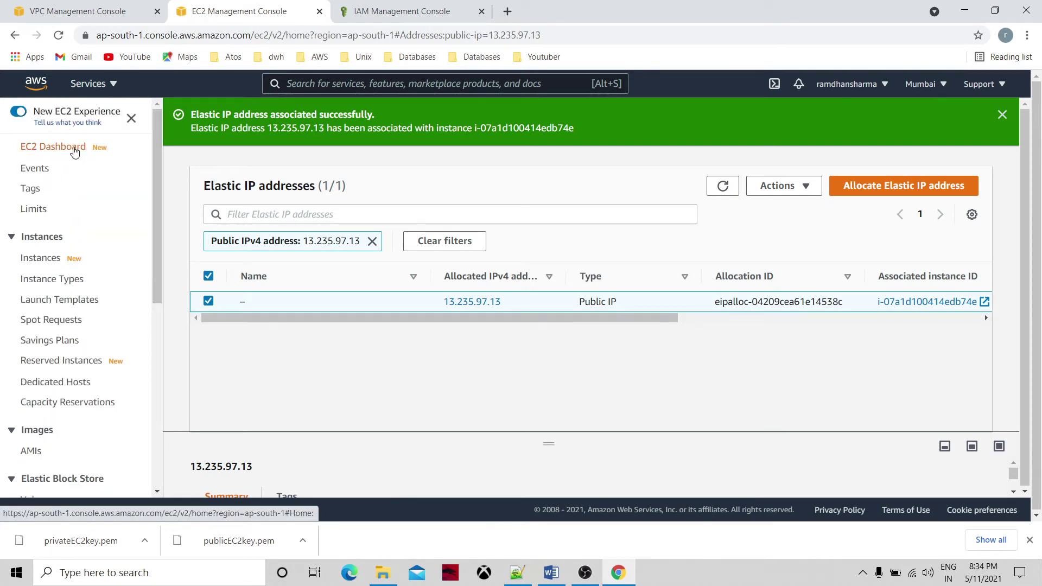
{"action": "left_click", "coordinate": [74, 151]}
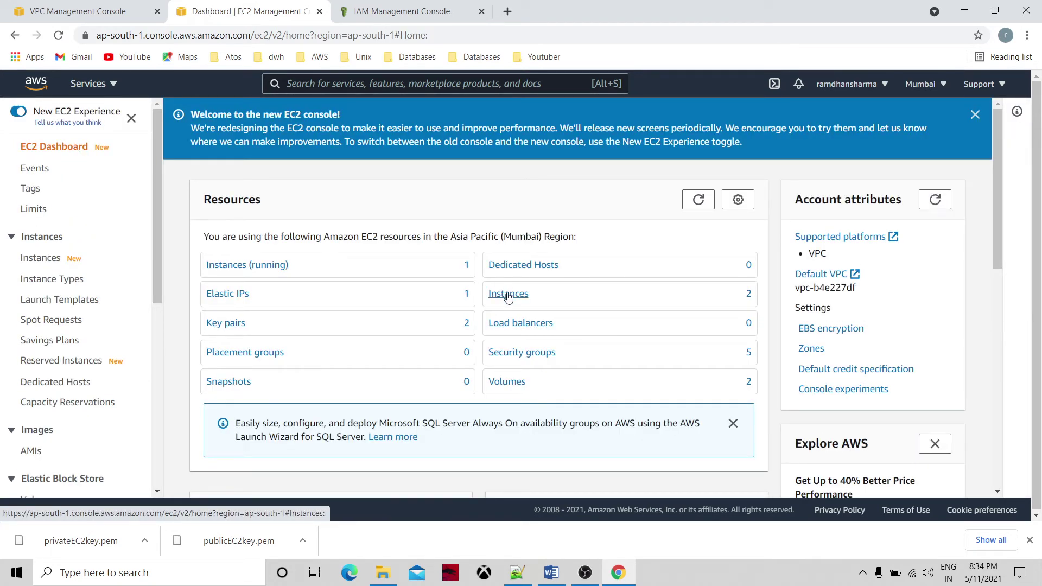
{"action": "left_click", "coordinate": [508, 295]}
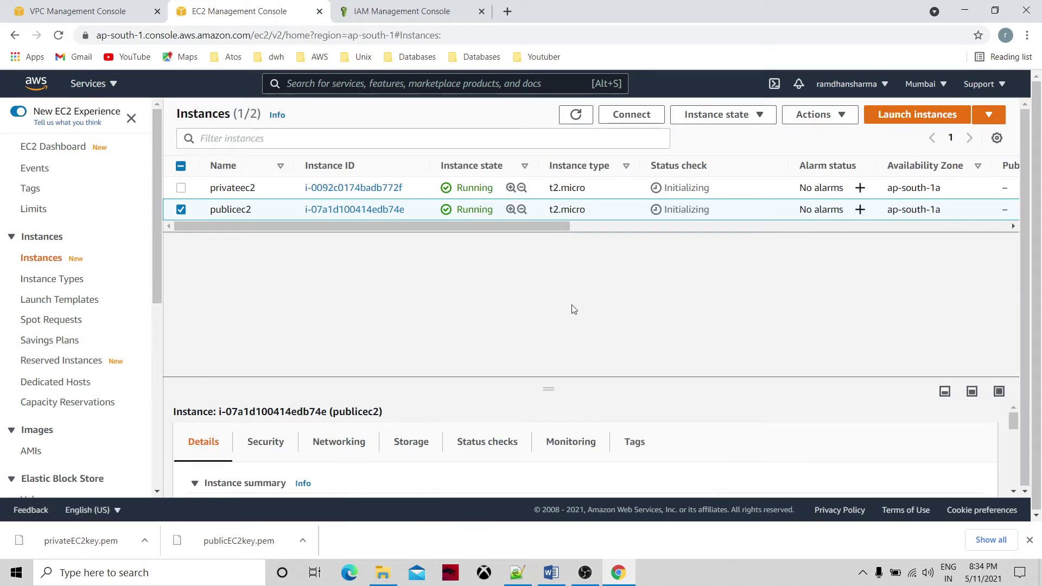
{"action": "left_click", "coordinate": [380, 213]}
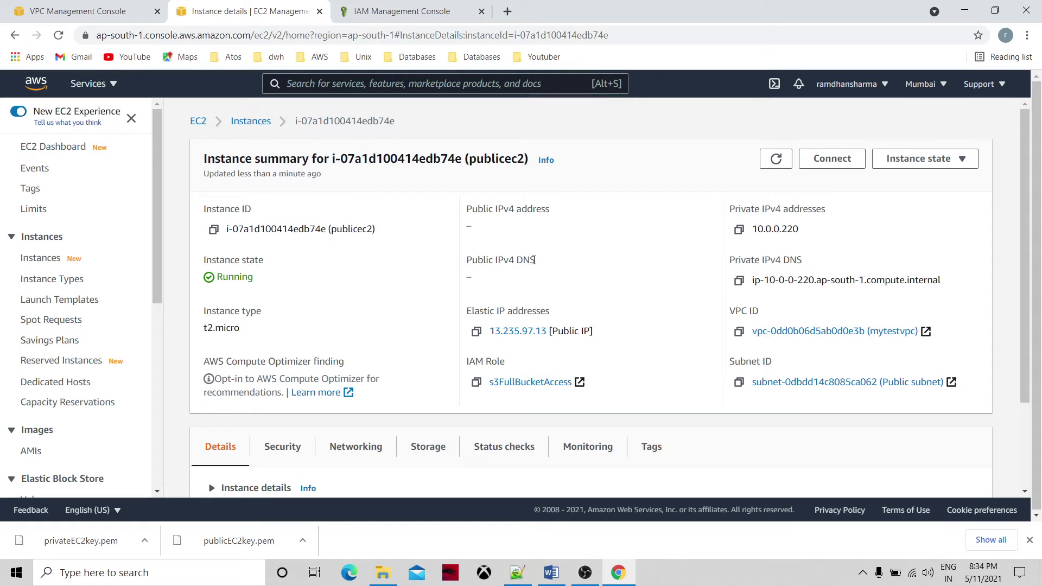
{"action": "left_click", "coordinate": [776, 159]}
{"action": "left_click", "coordinate": [777, 158]}
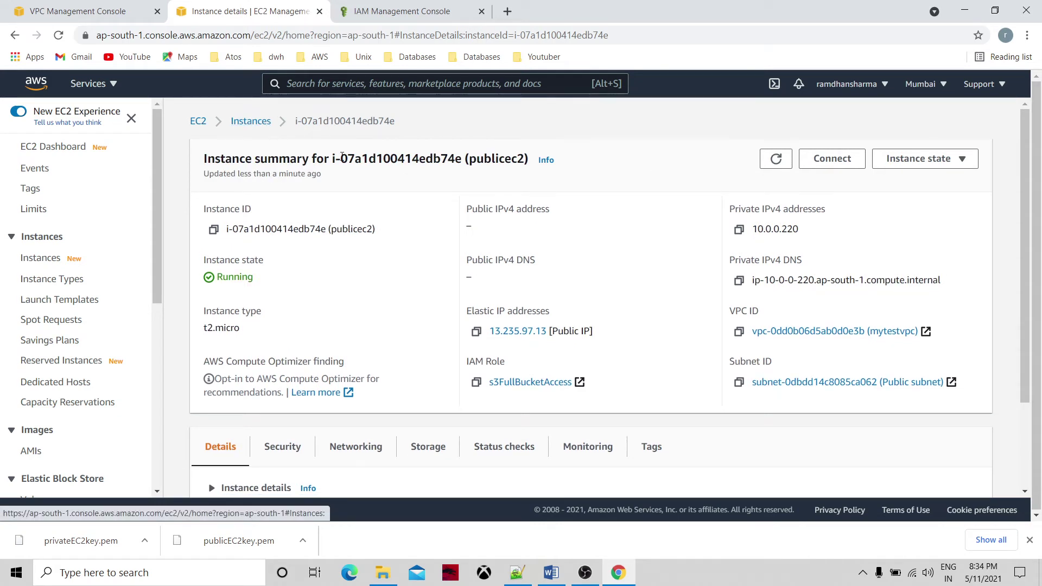
Check privateec2's details, then refresh the instance list until publicec2 passes 2/2 checks.
{"action": "left_click", "coordinate": [251, 121]}
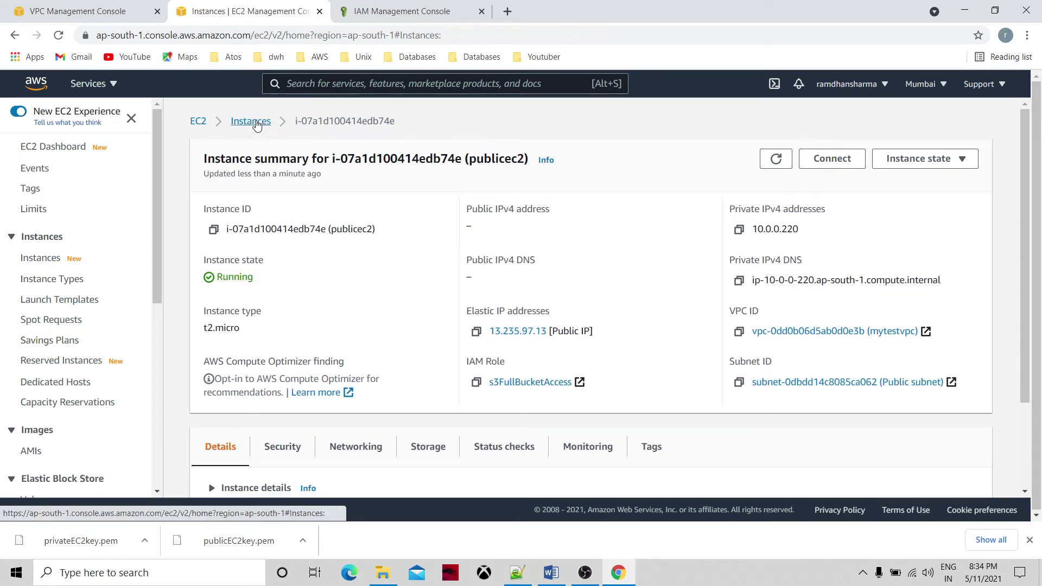
{"action": "left_click", "coordinate": [346, 191]}
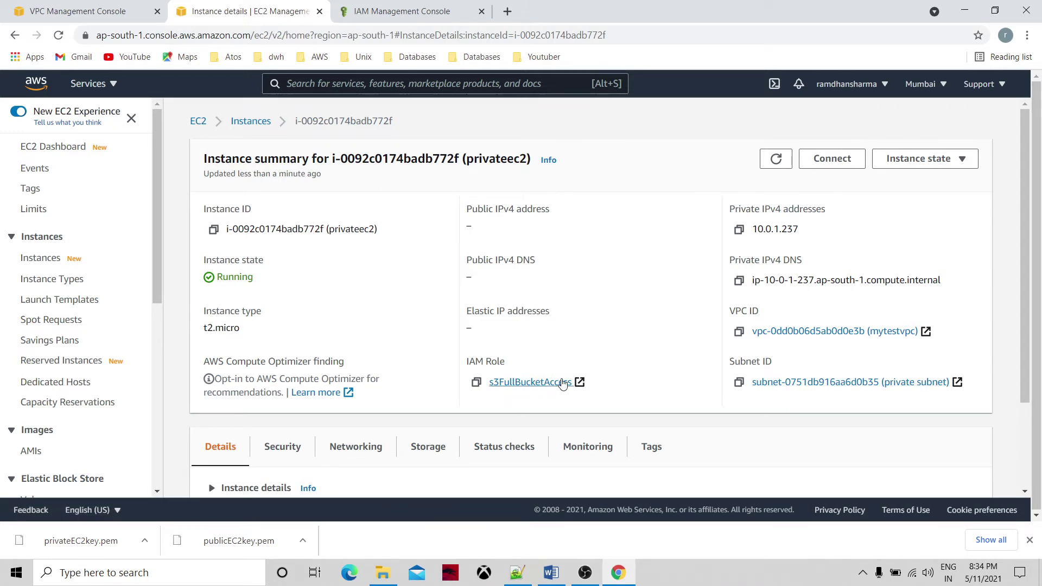
{"action": "left_click", "coordinate": [251, 122]}
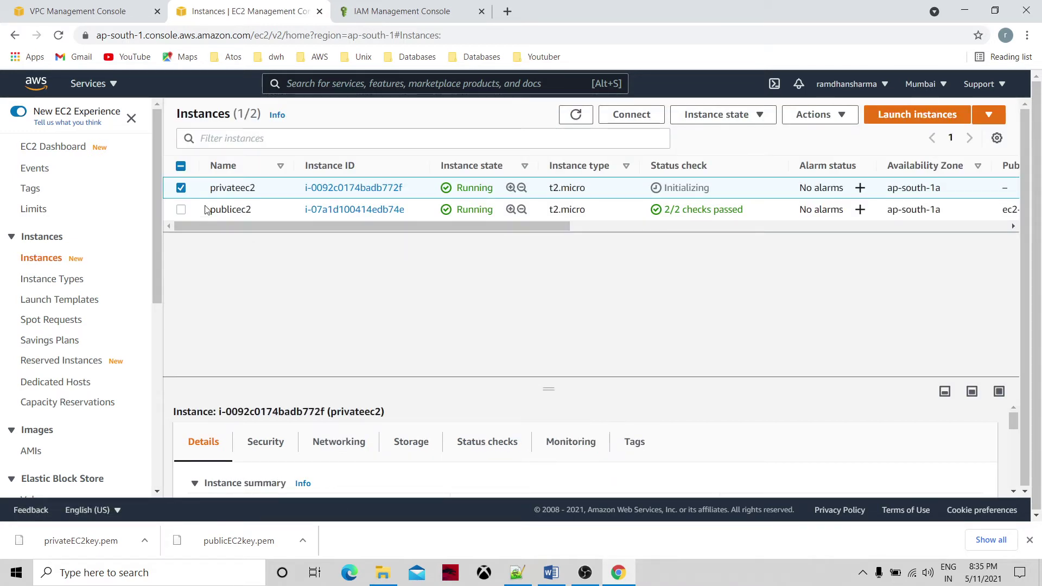
{"action": "left_click", "coordinate": [181, 188]}
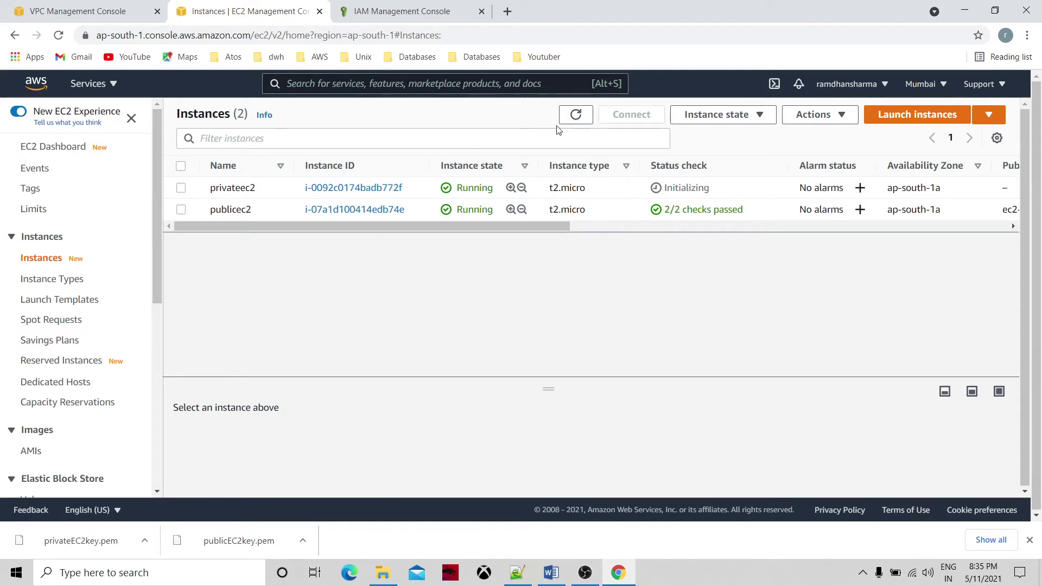
{"action": "left_click", "coordinate": [574, 119]}
{"action": "left_click", "coordinate": [578, 116]}
{"action": "left_click", "coordinate": [577, 116]}
Open S3 via search, confirm vpcbucketmumbai's musiclib/ folder is empty, and return to the buckets.
{"action": "left_click", "coordinate": [311, 84]}
{"action": "type", "text": "s3"}
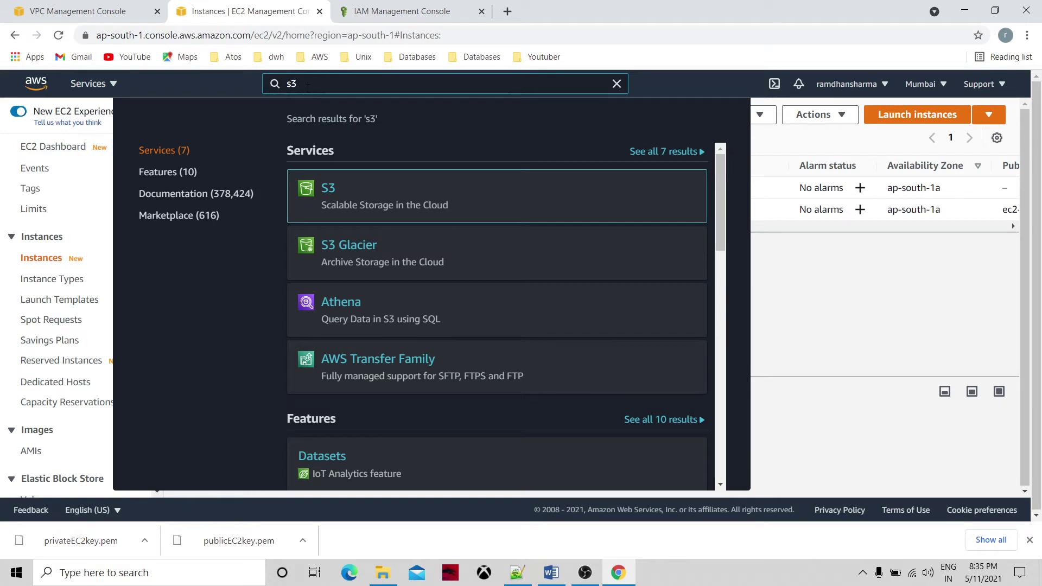
{"action": "left_click", "coordinate": [327, 189]}
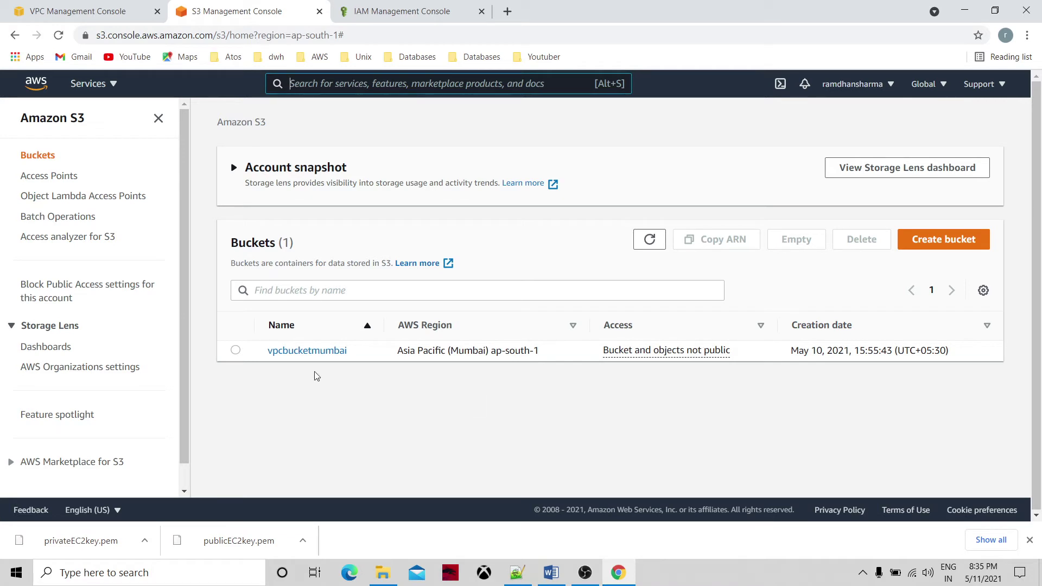
{"action": "left_click", "coordinate": [318, 354]}
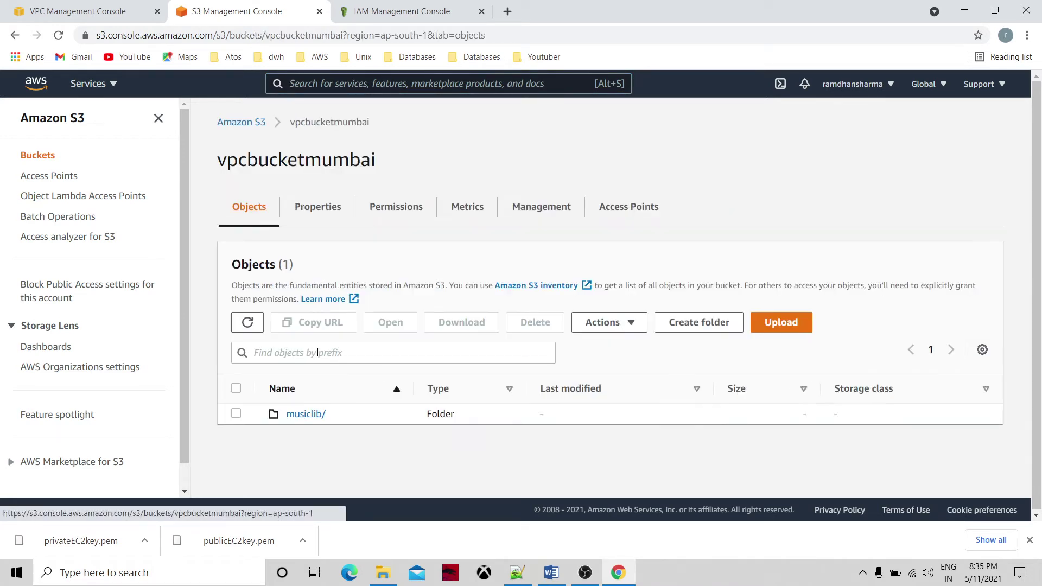
{"action": "left_click", "coordinate": [304, 415]}
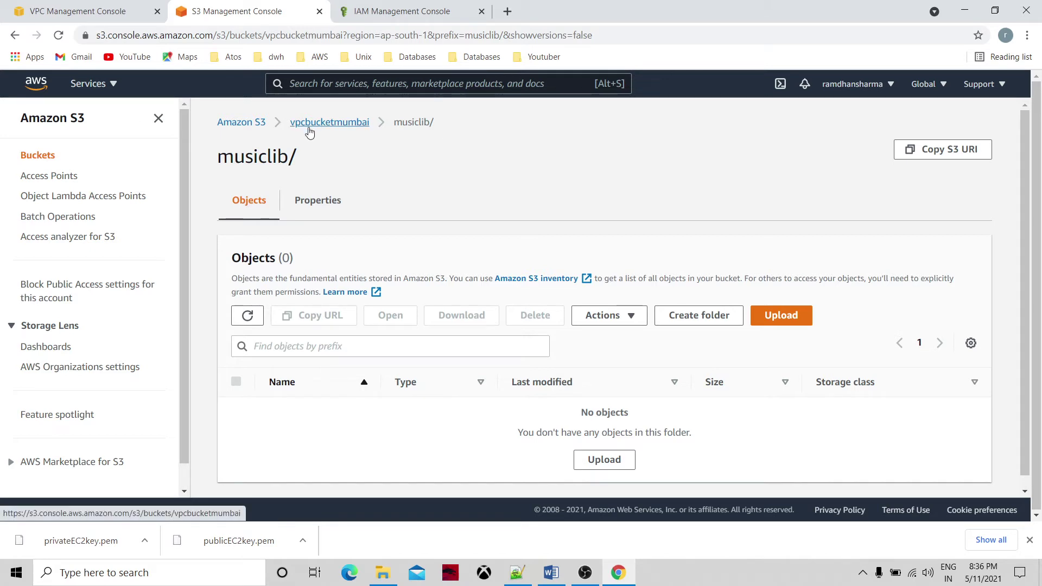
{"action": "left_click", "coordinate": [250, 124]}
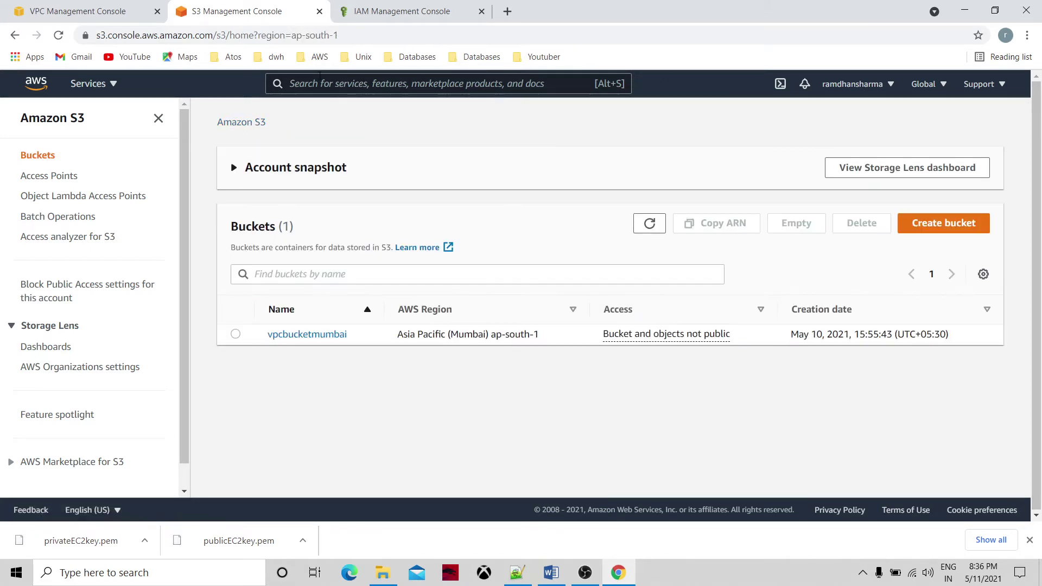
{"action": "left_click", "coordinate": [118, 88]}
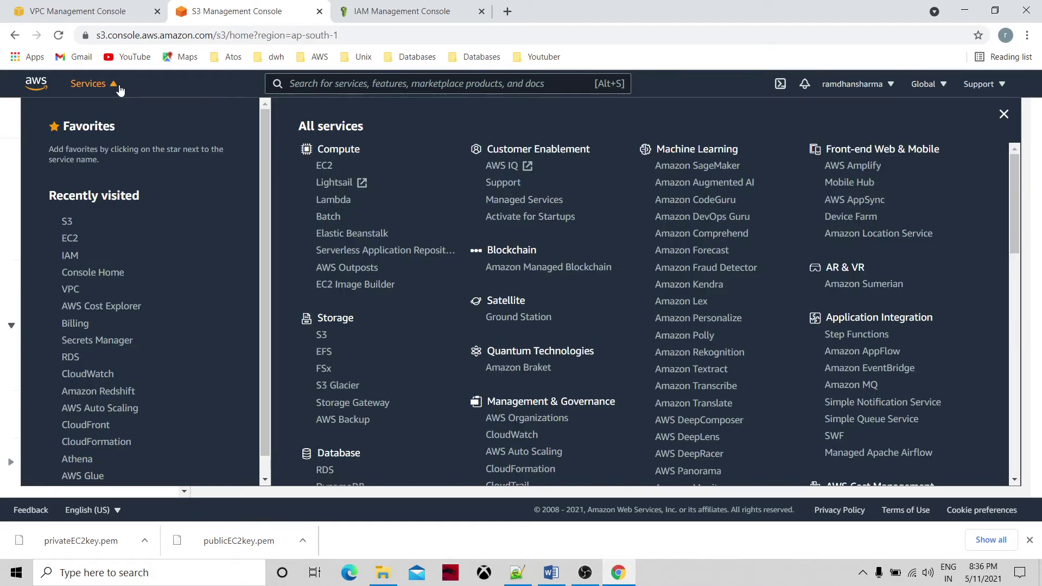
Review privateec2's details, then publicec2's, which shows public IPv4 13.235.97.13.
{"action": "left_click", "coordinate": [72, 240]}
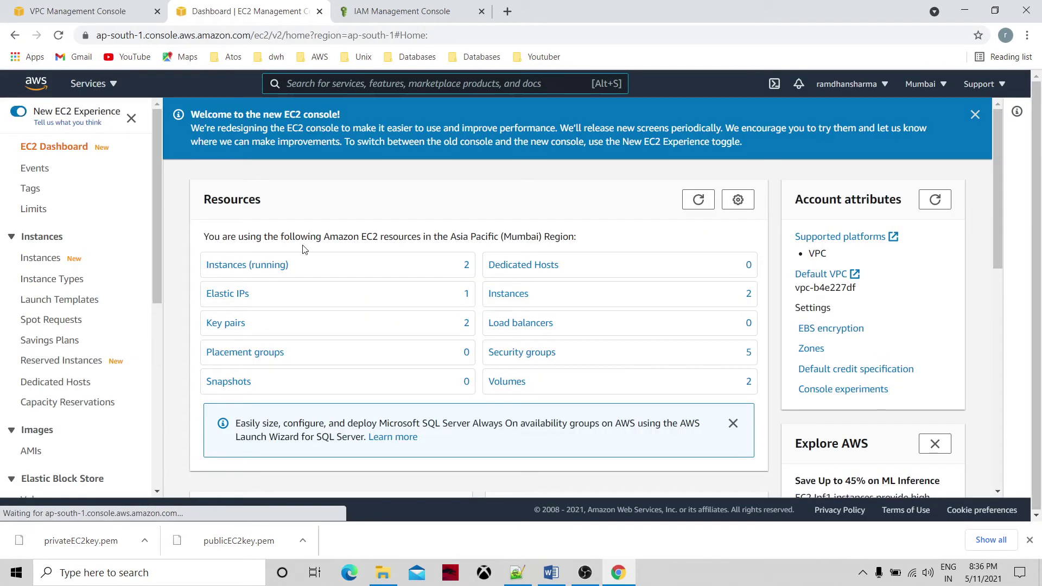
{"action": "left_click", "coordinate": [524, 293]}
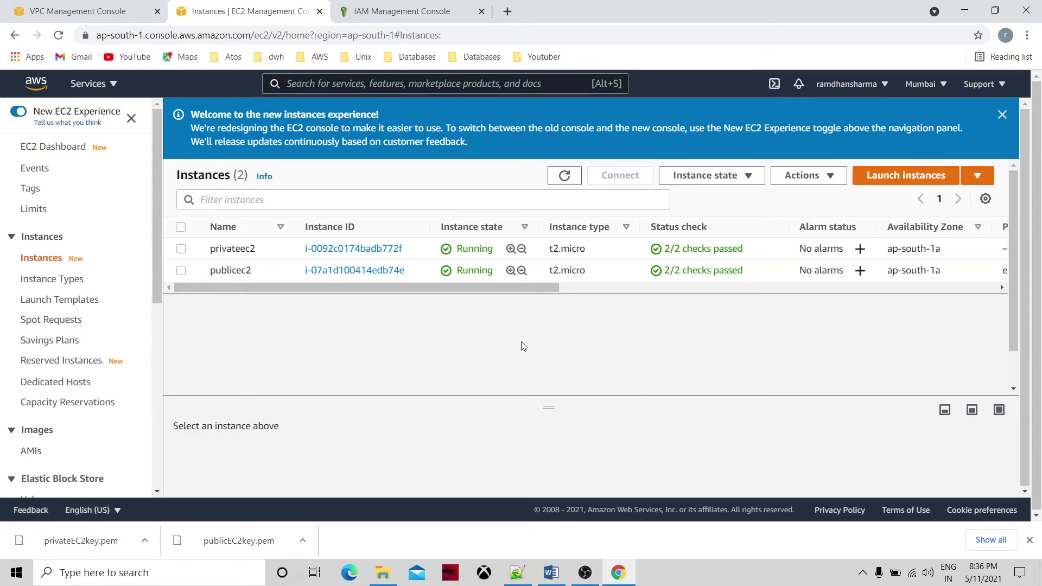
{"action": "left_click", "coordinate": [380, 250]}
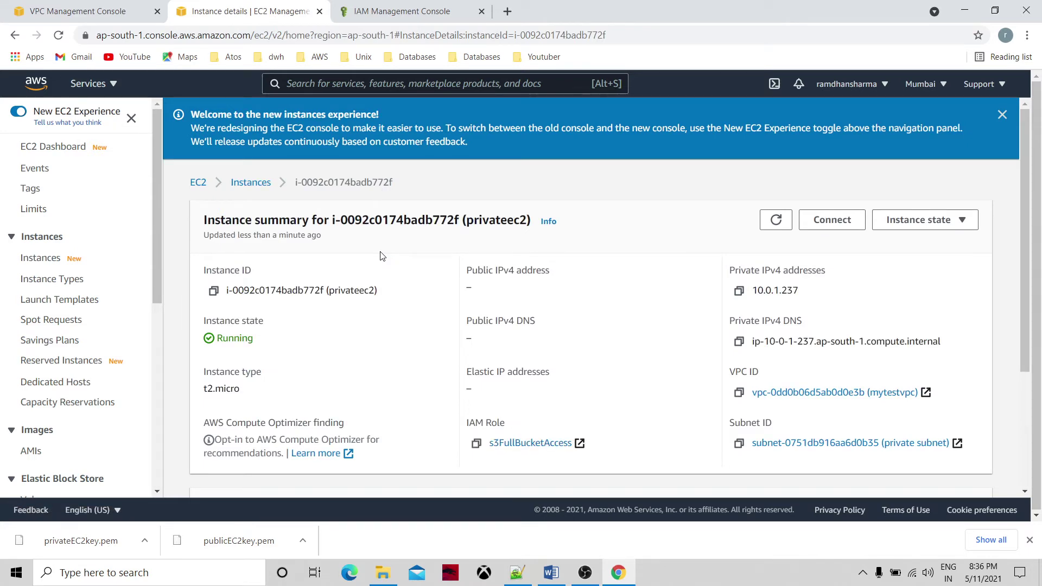
{"action": "left_click", "coordinate": [252, 183]}
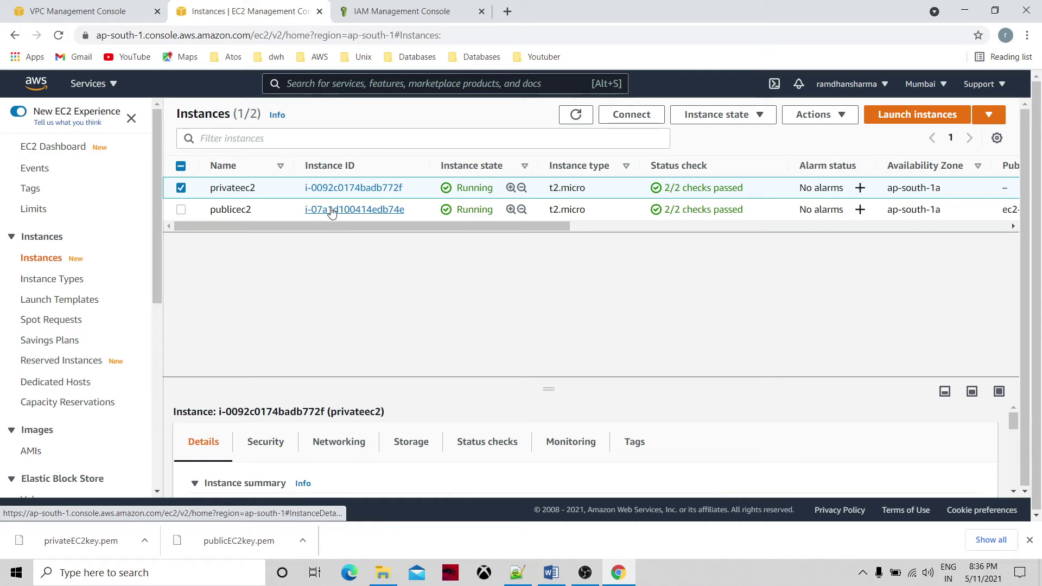
{"action": "left_click", "coordinate": [332, 210]}
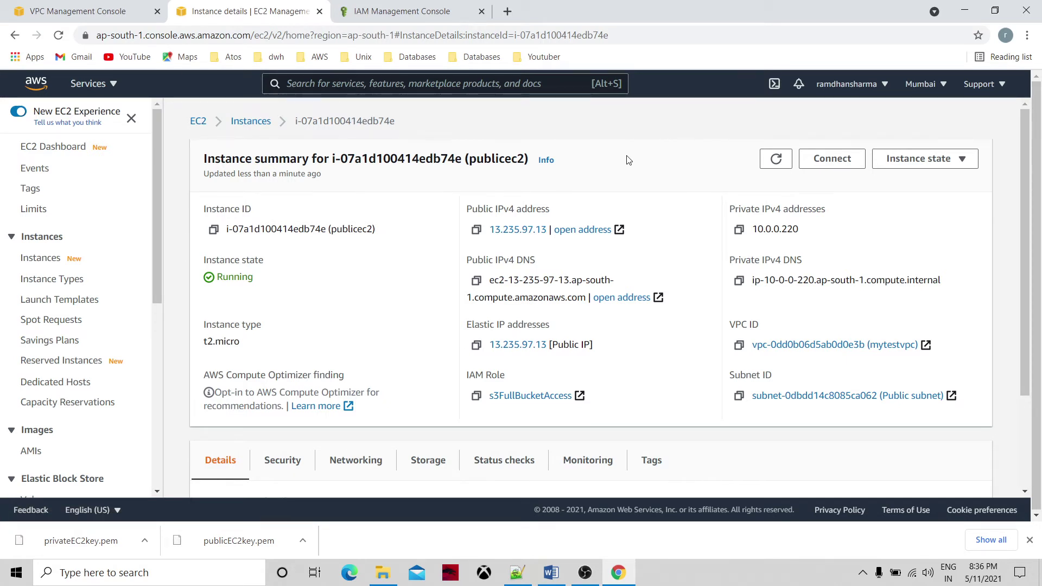
{"action": "left_click", "coordinate": [1030, 540]}
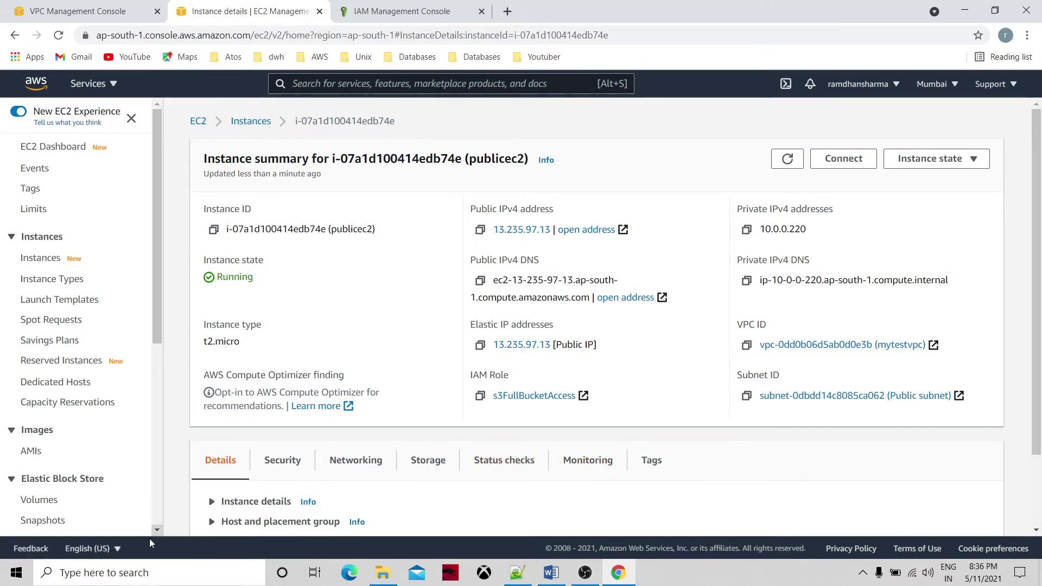
{"action": "left_click", "coordinate": [134, 574]}
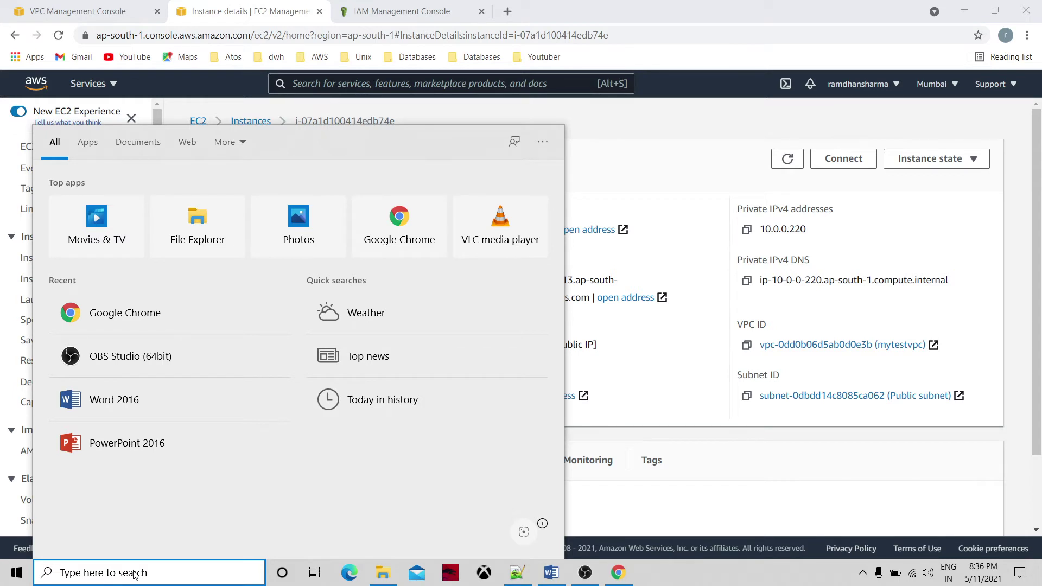
Launch PuTTYgen and import publicEC2key.pem using the All Files filter.
{"action": "type", "text": "putty"}
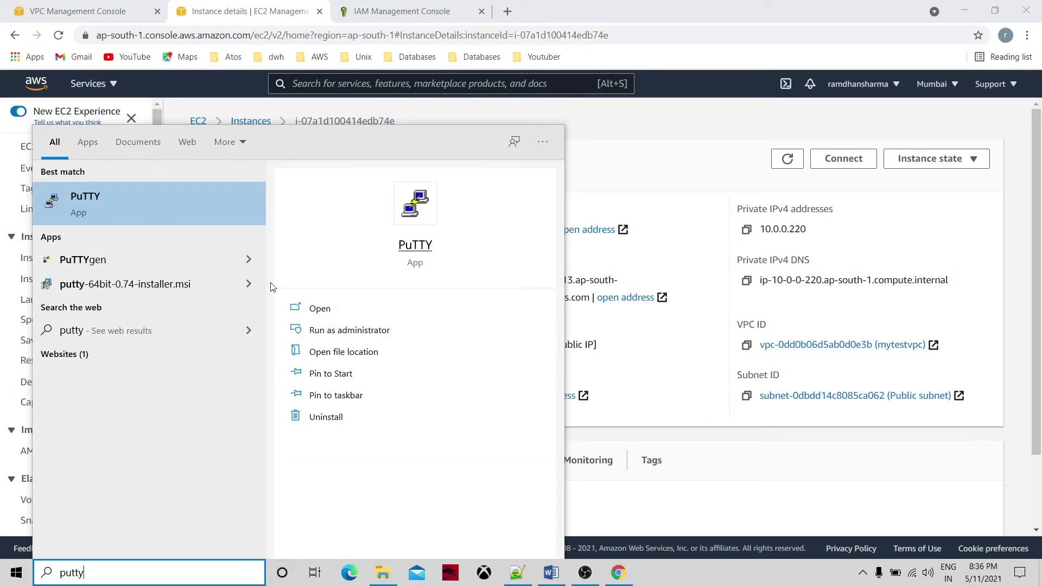
{"action": "left_click", "coordinate": [252, 260]}
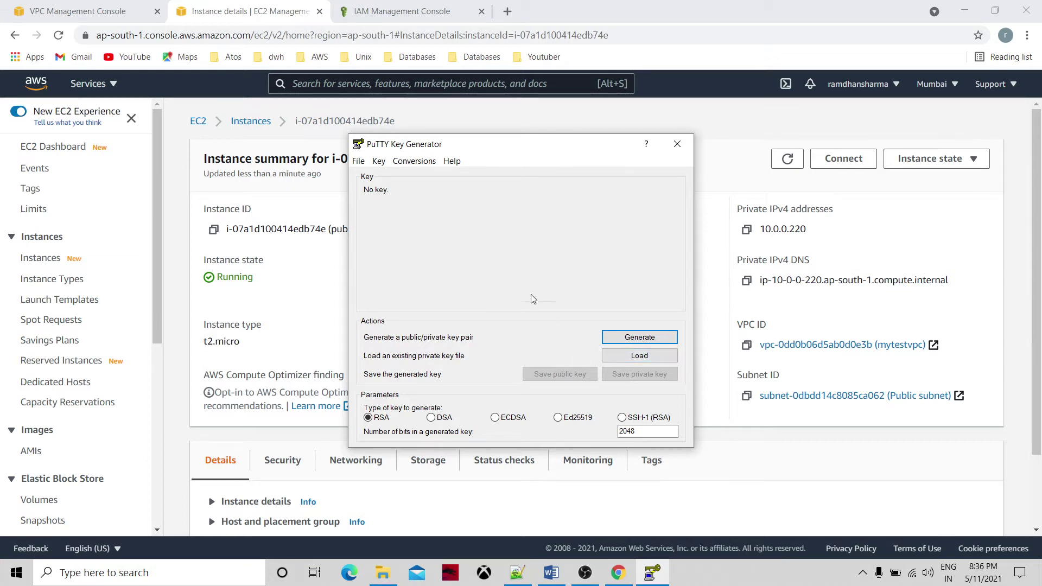
{"action": "left_click", "coordinate": [632, 358]}
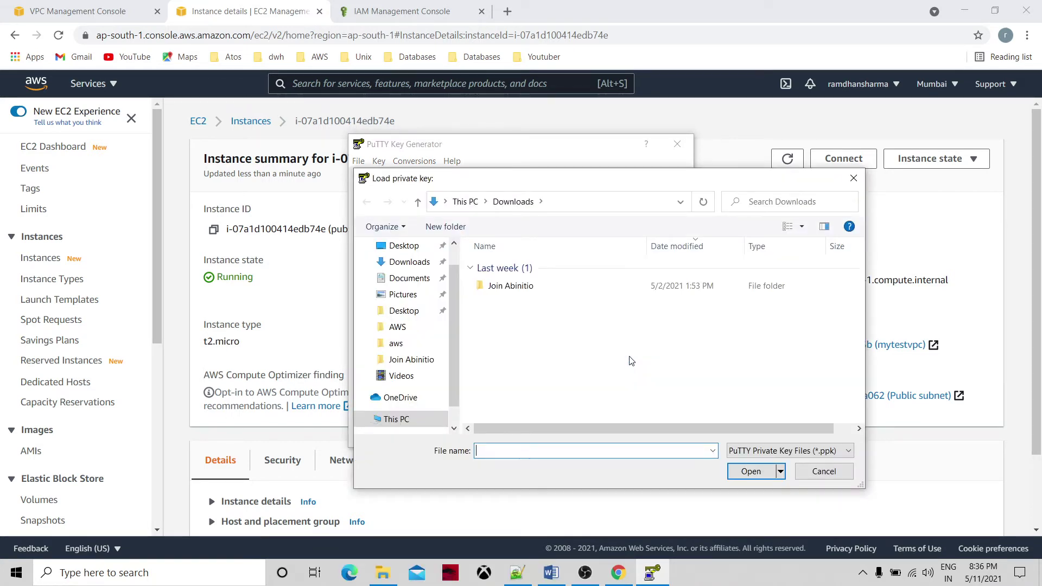
{"action": "left_click", "coordinate": [762, 455]}
{"action": "left_click", "coordinate": [763, 478]}
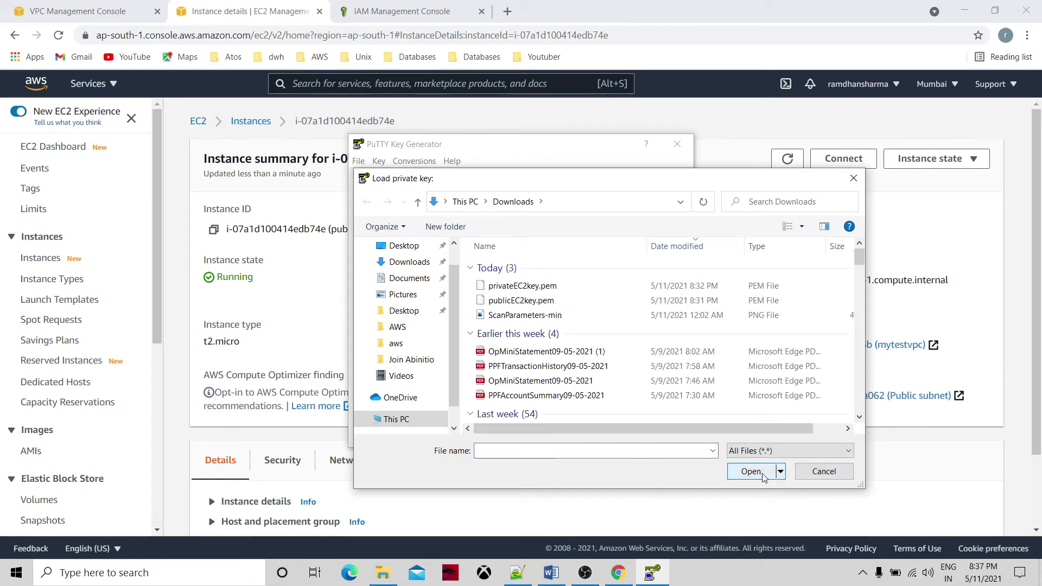
{"action": "left_click", "coordinate": [578, 301]}
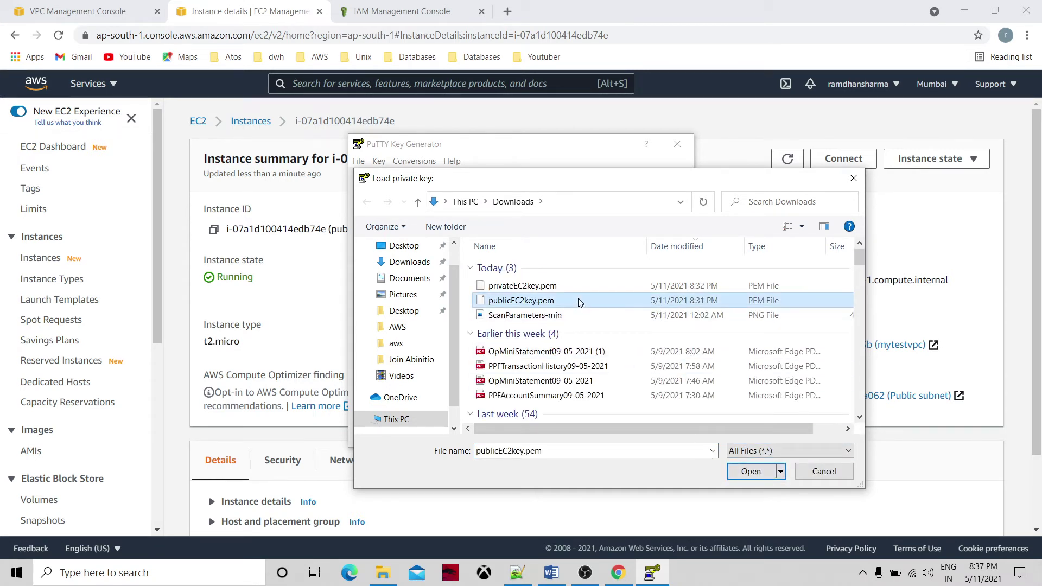
{"action": "left_click", "coordinate": [759, 473]}
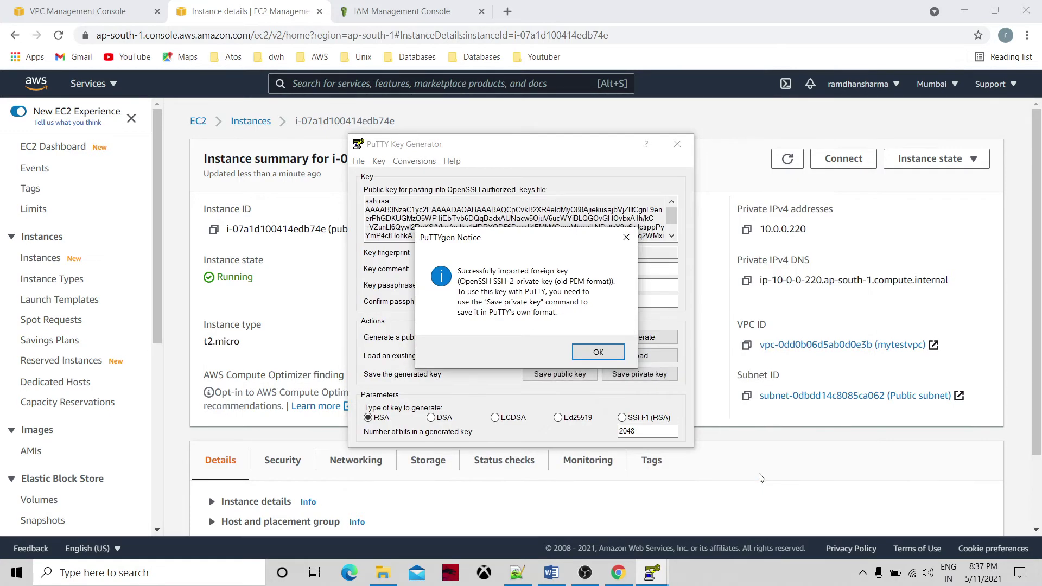
{"action": "left_click", "coordinate": [597, 349]}
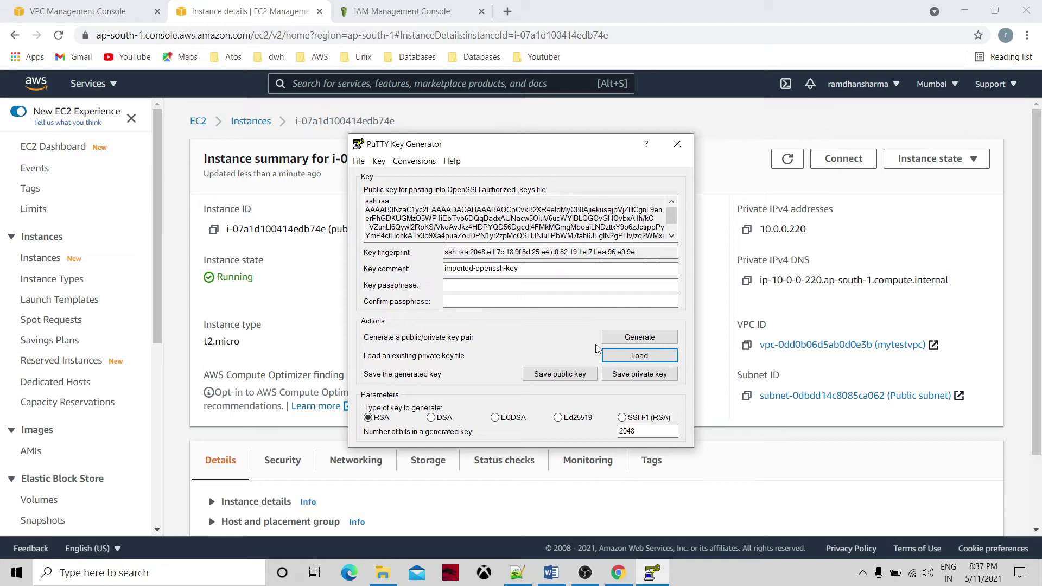
Save the key without a passphrase as PuTTY key file 'publicookkey' and close PuTTYgen.
{"action": "left_click", "coordinate": [625, 376]}
{"action": "left_click", "coordinate": [528, 336]}
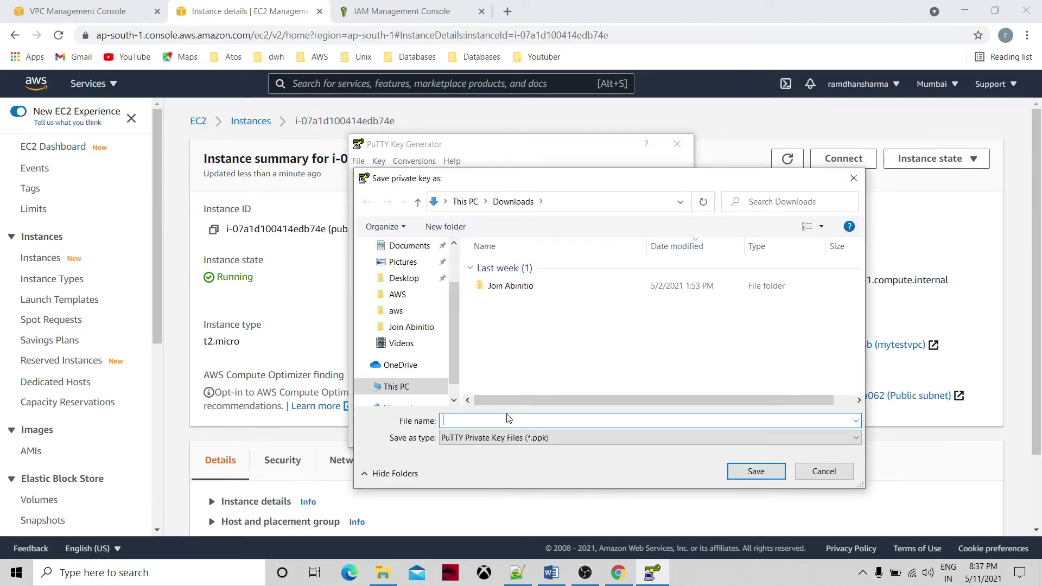
{"action": "type", "text": "publi"}
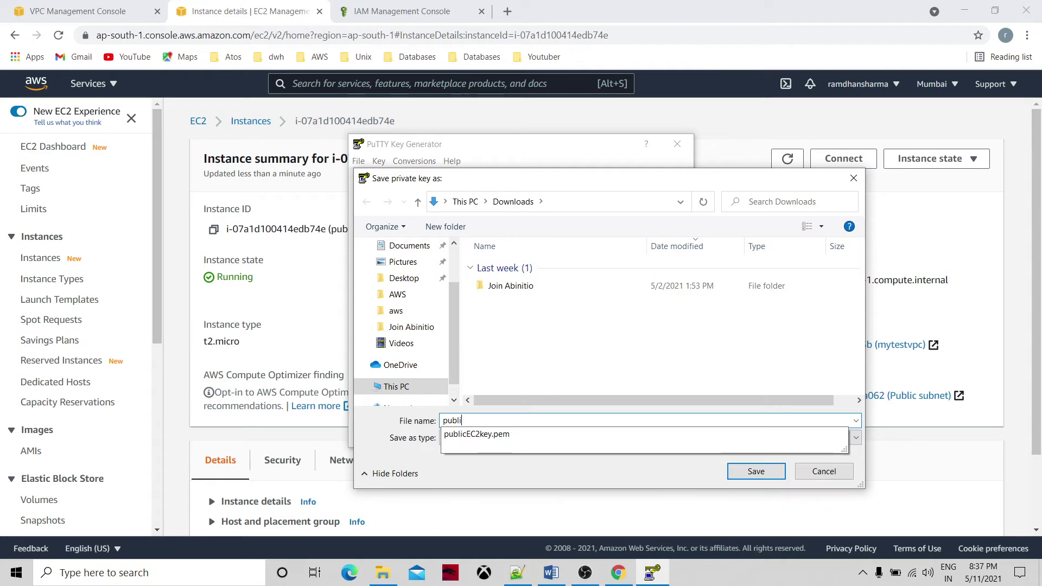
{"action": "type", "text": "cook"}
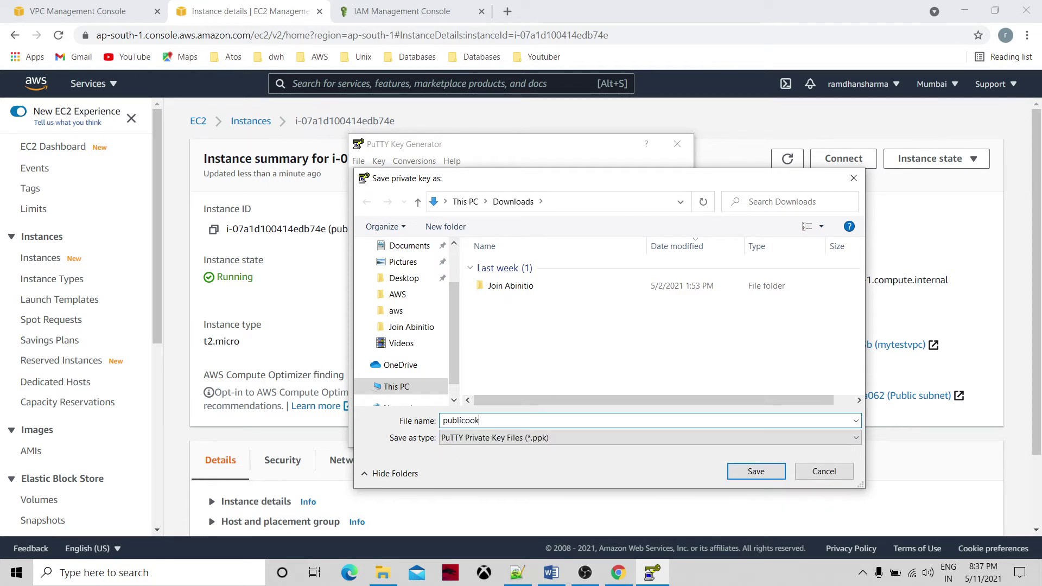
{"action": "type", "text": "key"}
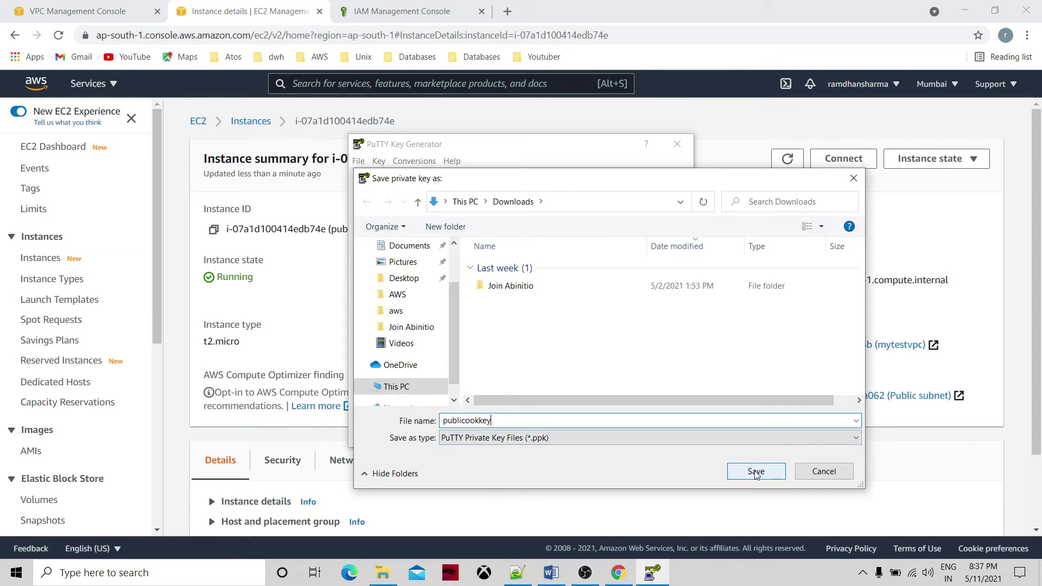
{"action": "left_click", "coordinate": [756, 472]}
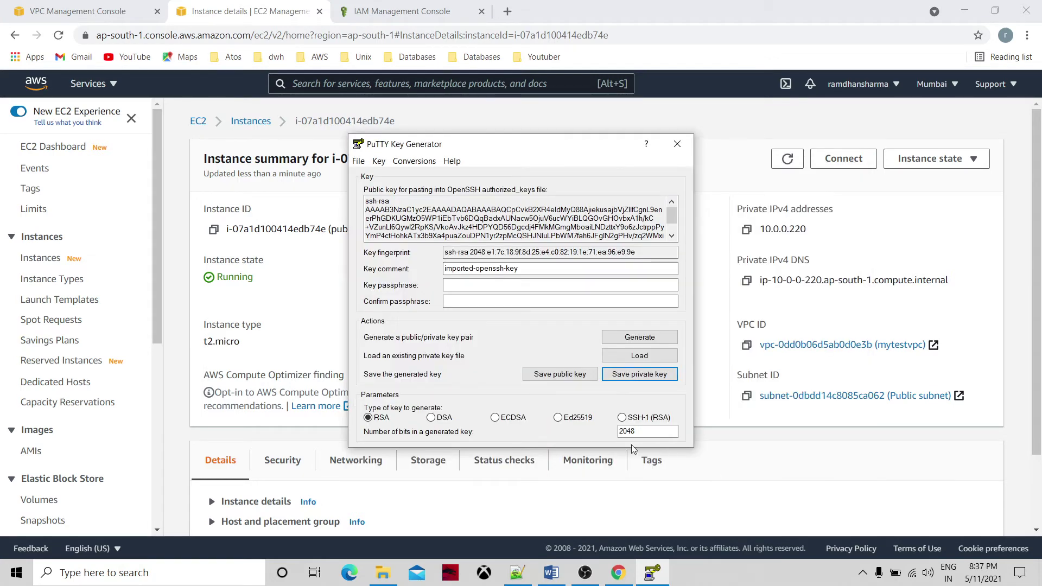
{"action": "left_click", "coordinate": [677, 144]}
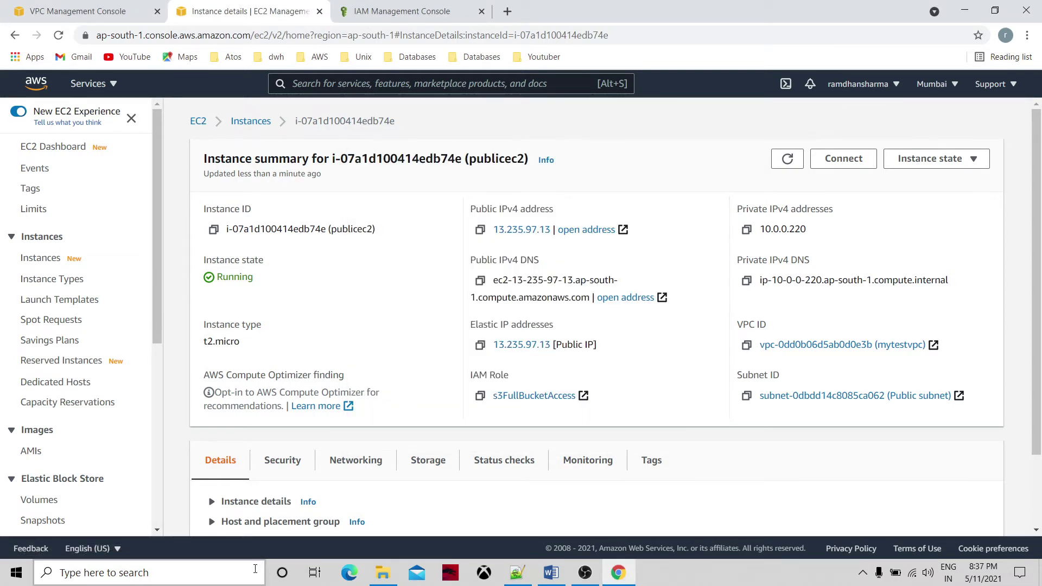
{"action": "left_click", "coordinate": [383, 572]}
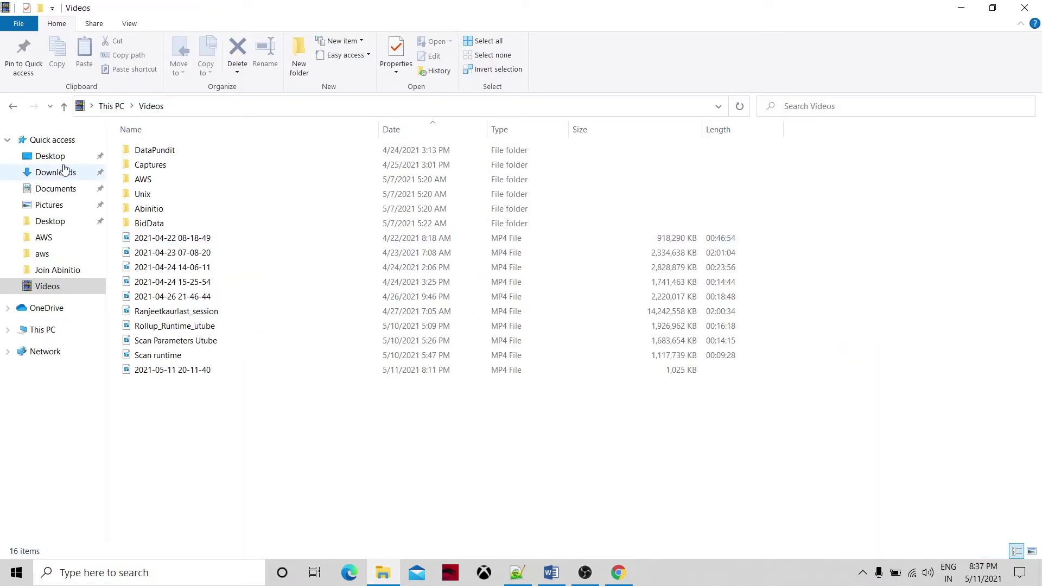
Delete the publicookkey file from the Downloads folder in File Explorer.
{"action": "left_click", "coordinate": [60, 178]}
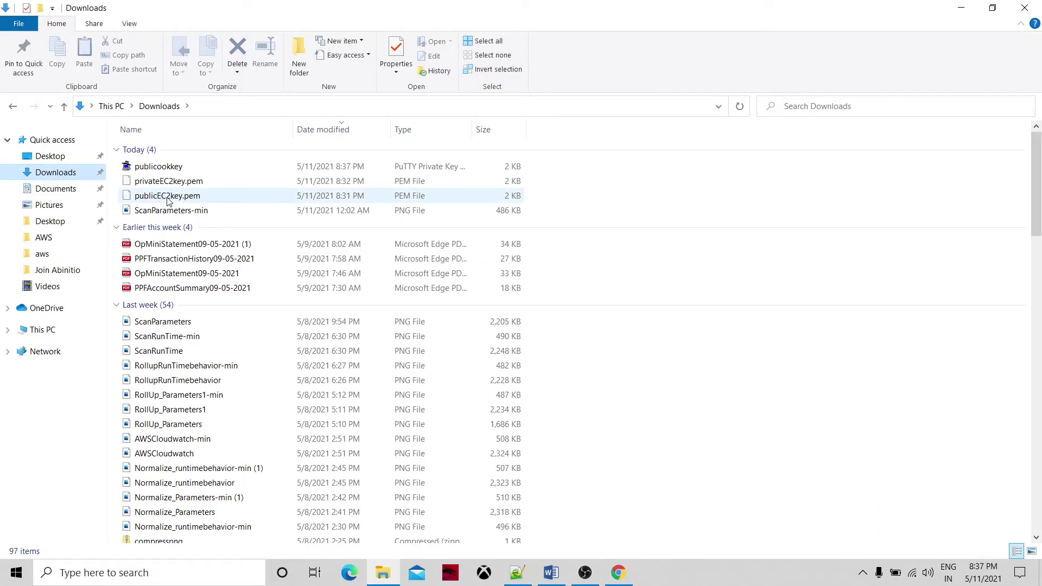
{"action": "left_click", "coordinate": [173, 167]}
{"action": "left_click", "coordinate": [239, 50]}
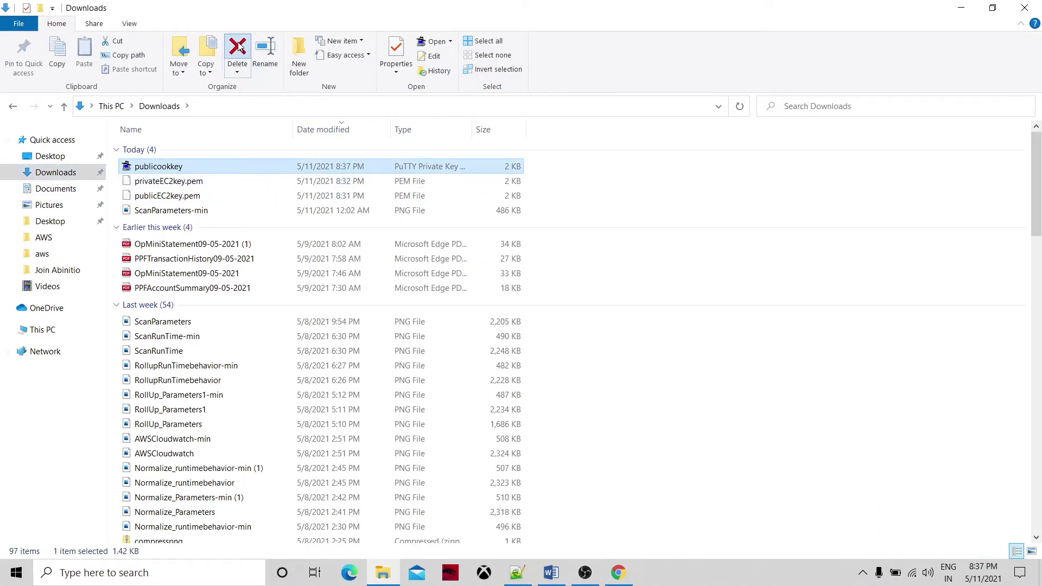
{"action": "left_click", "coordinate": [616, 570]}
{"action": "left_click", "coordinate": [90, 579]}
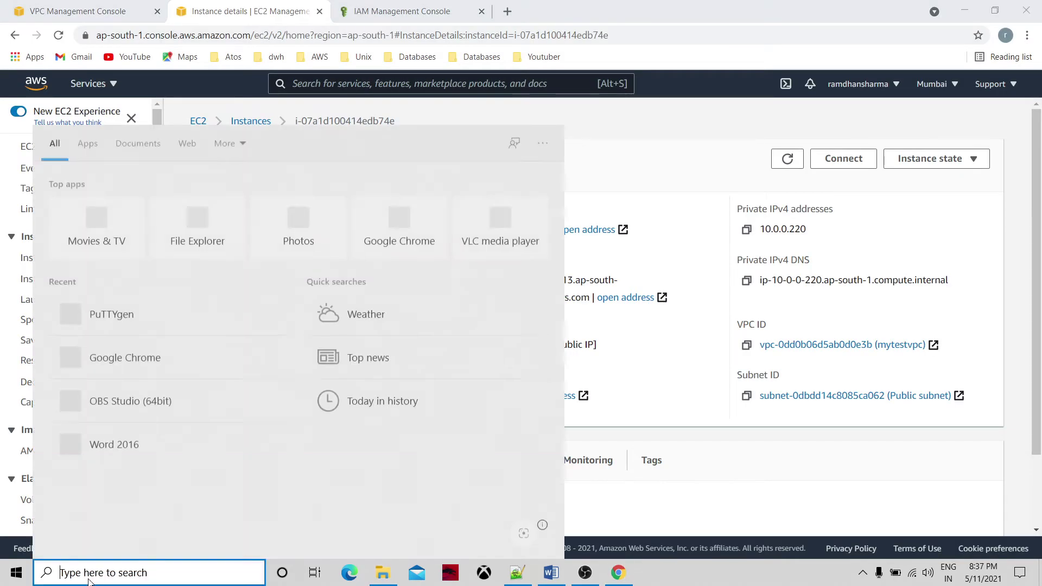
Launch PuTTYgen and import the publicEC2key.pem private key, showing all file types.
{"action": "type", "text": "putty"}
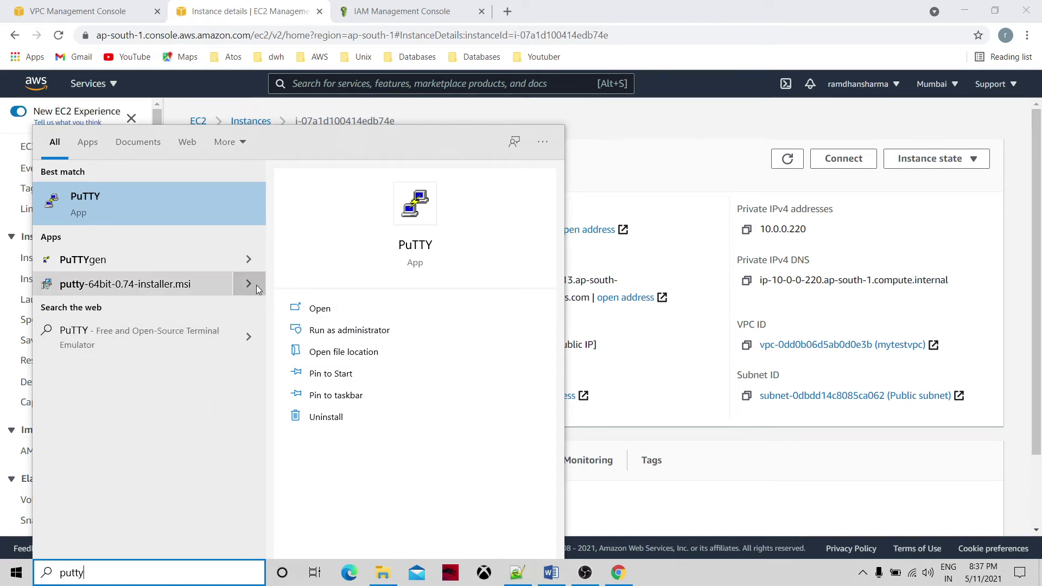
{"action": "left_click", "coordinate": [235, 256]}
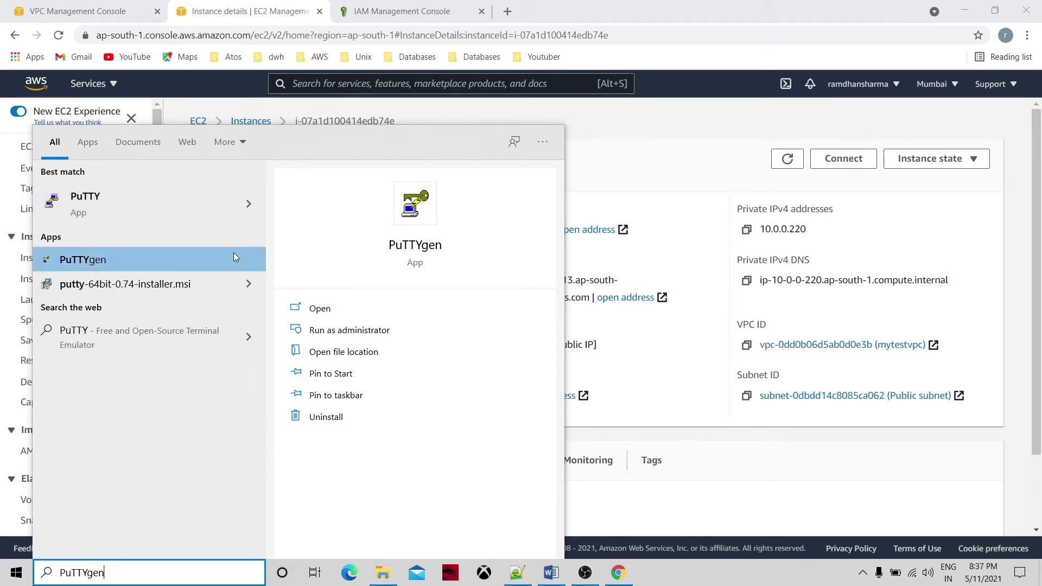
{"action": "left_click", "coordinate": [320, 309]}
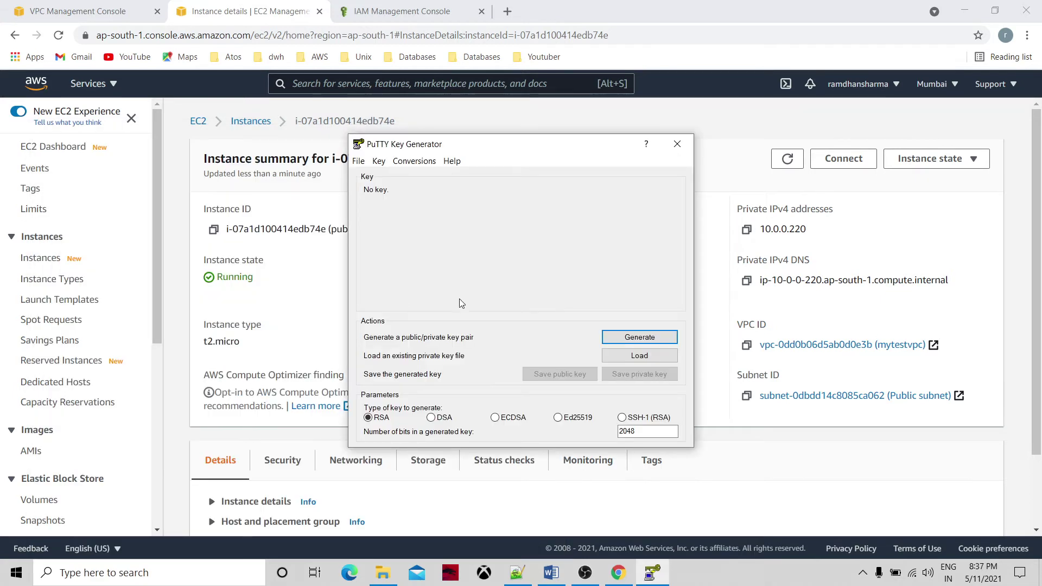
{"action": "left_click", "coordinate": [627, 358]}
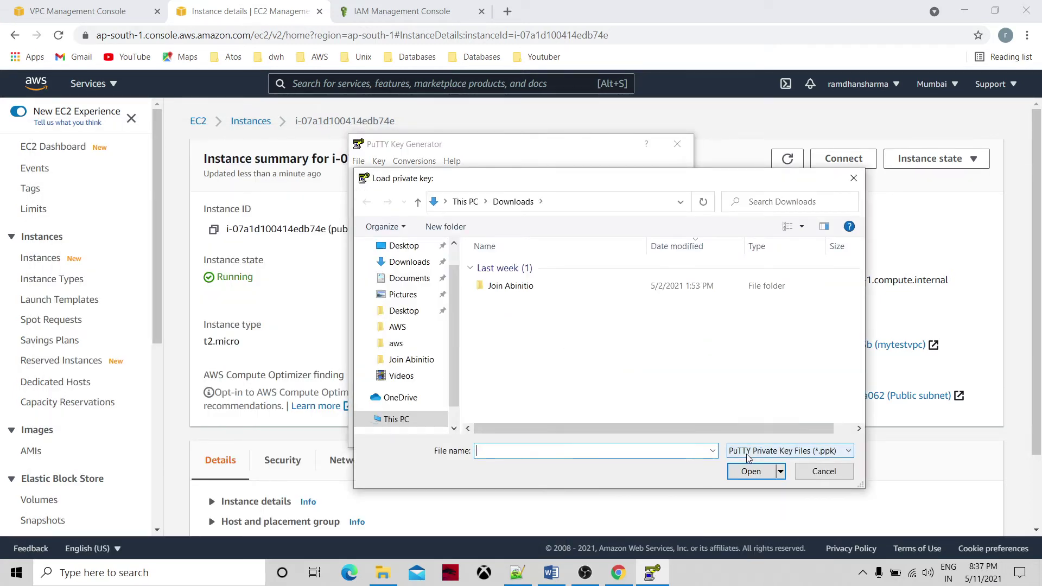
{"action": "left_click", "coordinate": [754, 451]}
{"action": "left_click", "coordinate": [751, 475]}
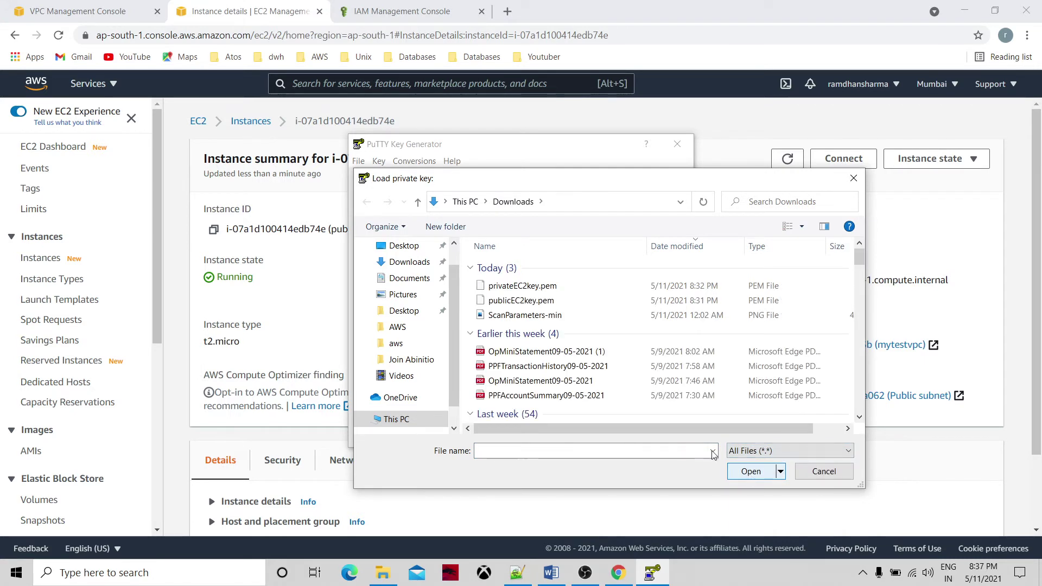
{"action": "left_click", "coordinate": [581, 303]}
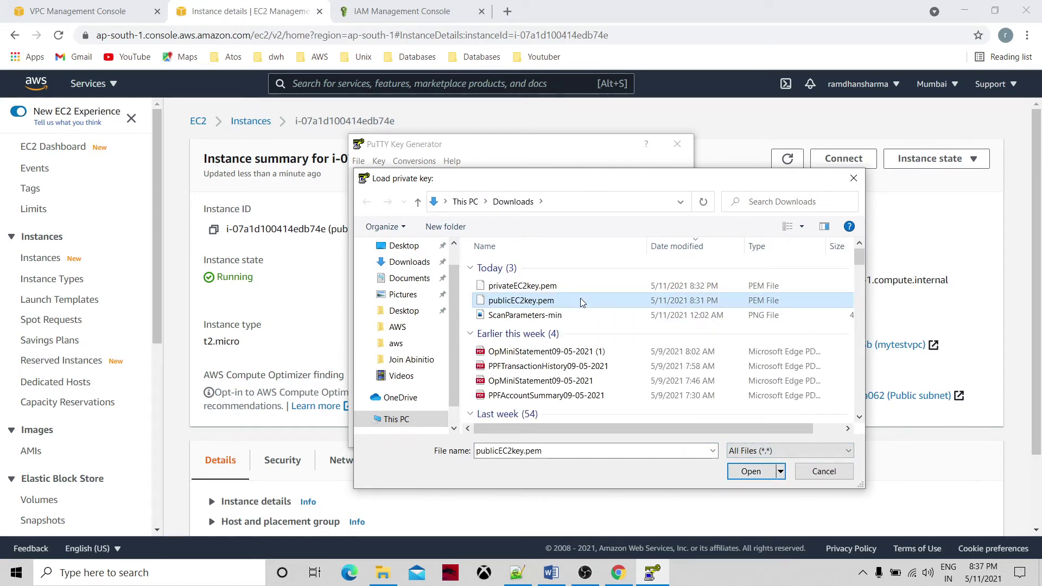
{"action": "left_click", "coordinate": [751, 472]}
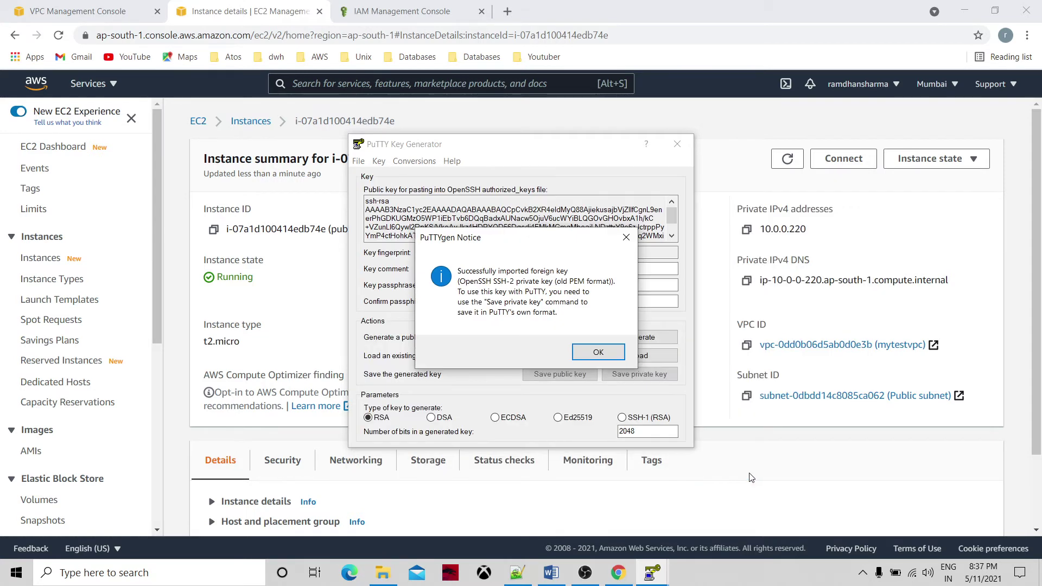
{"action": "left_click", "coordinate": [598, 352]}
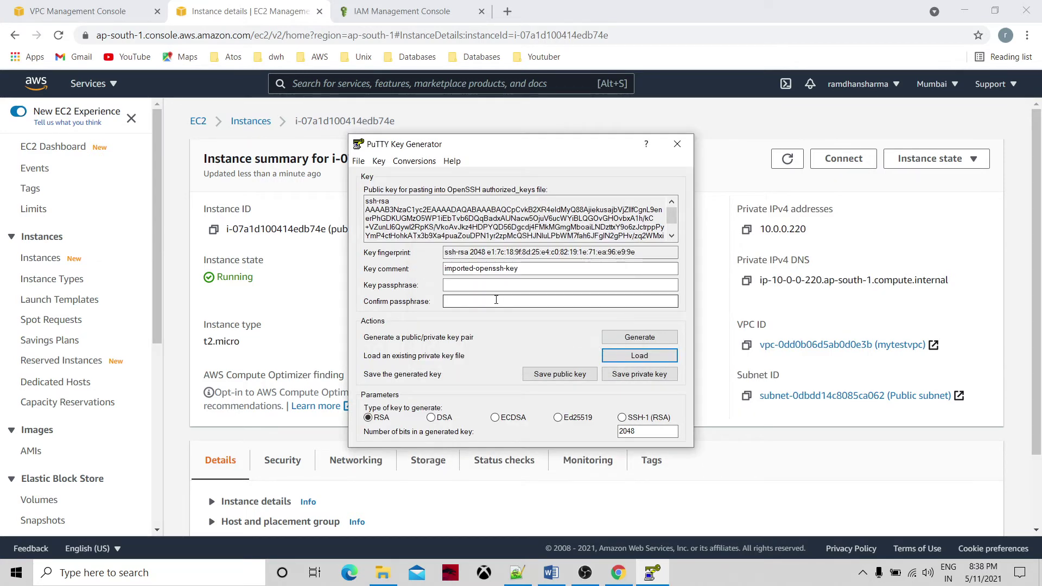
Protect the key with a passphrase, save it as publicppkkey.ppk in Downloads, and close PuTTYgen.
{"action": "left_click", "coordinate": [486, 285]}
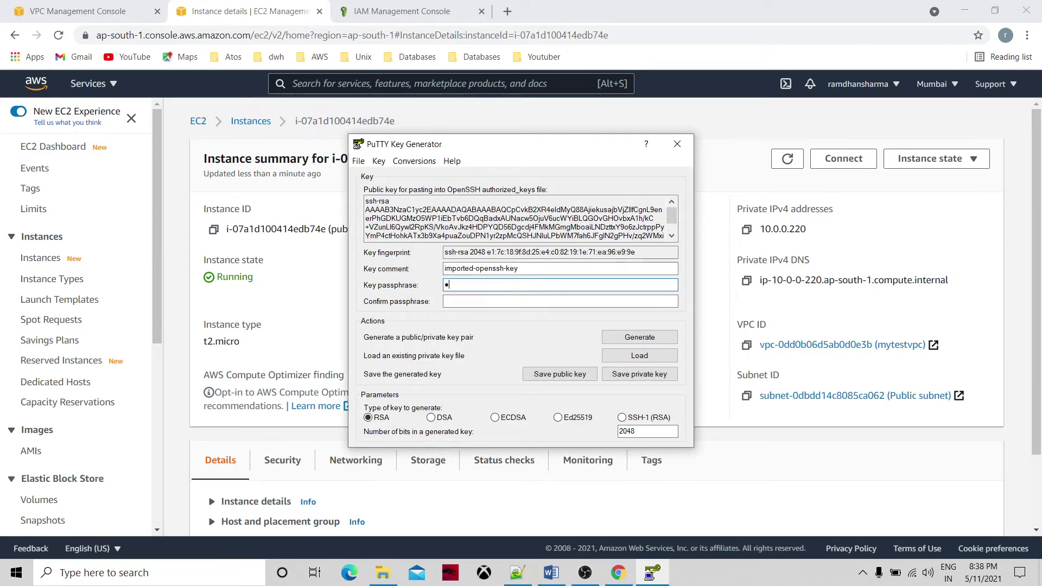
{"action": "type", "text": "12345"}
{"action": "left_click", "coordinate": [560, 302]}
{"action": "left_click", "coordinate": [630, 379]}
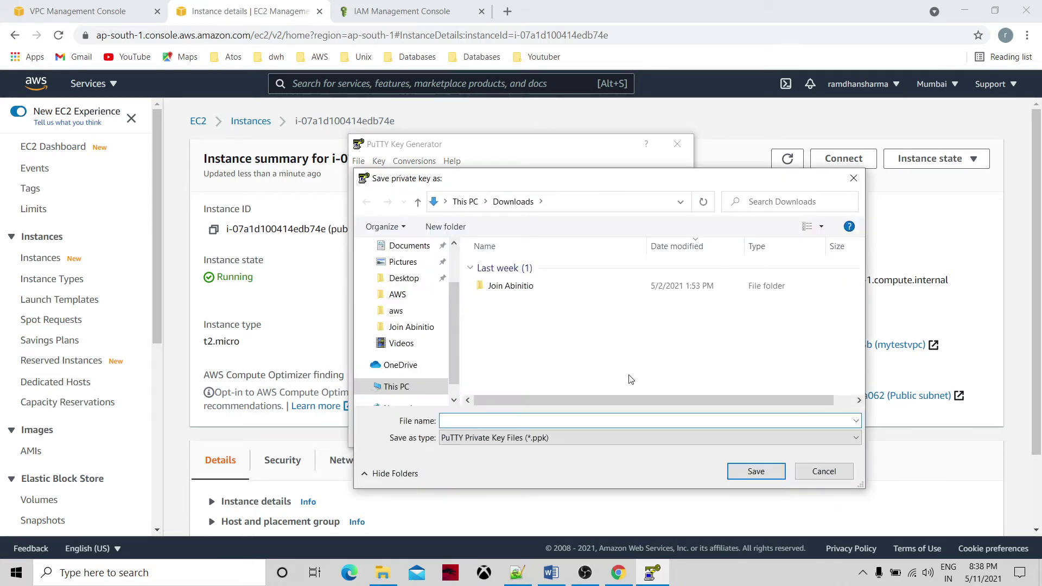
{"action": "type", "text": "pu"}
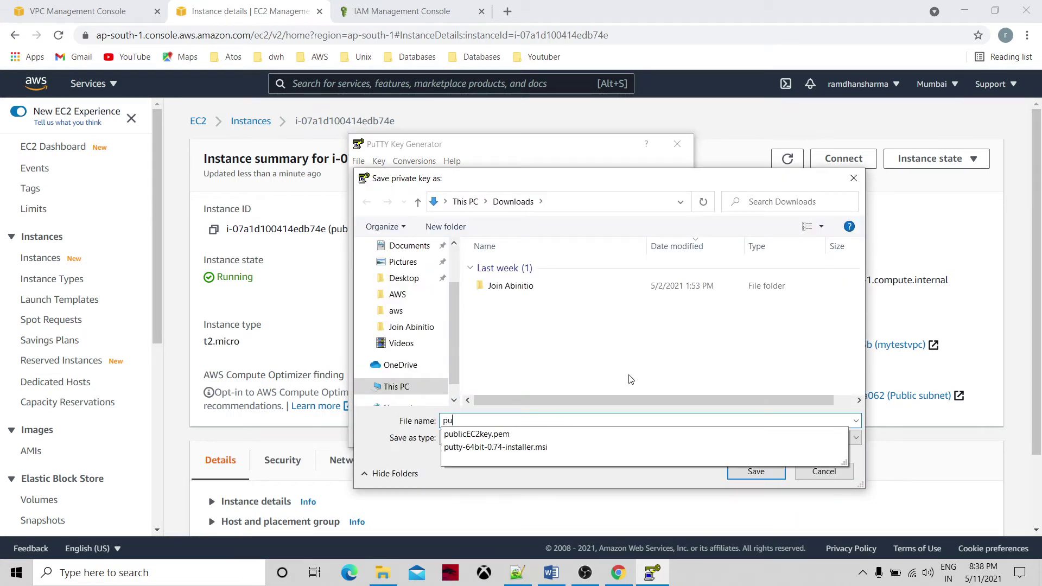
{"action": "type", "text": "blicppkkey"}
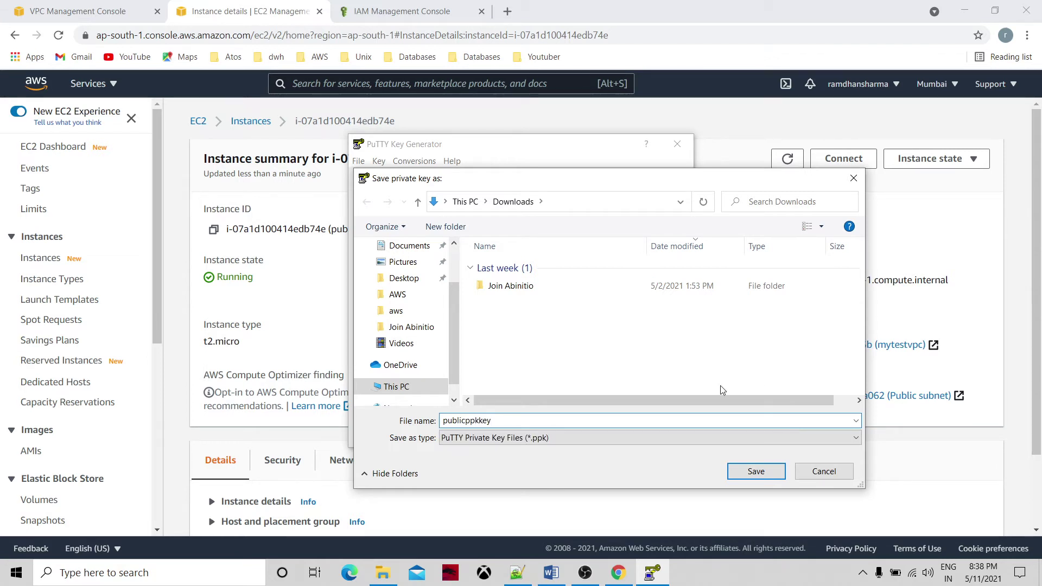
{"action": "left_click", "coordinate": [753, 472]}
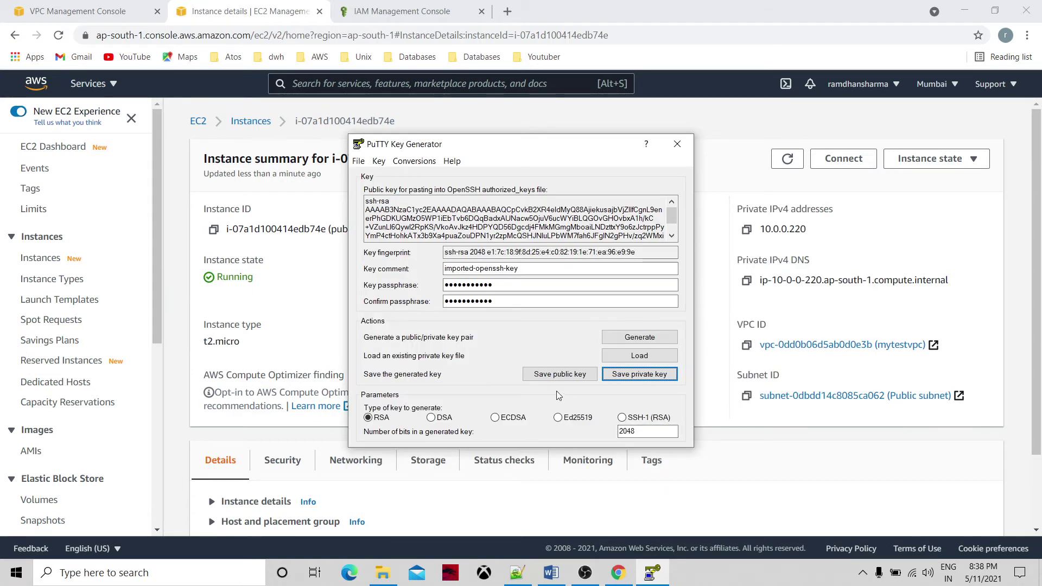
{"action": "left_click", "coordinate": [677, 143]}
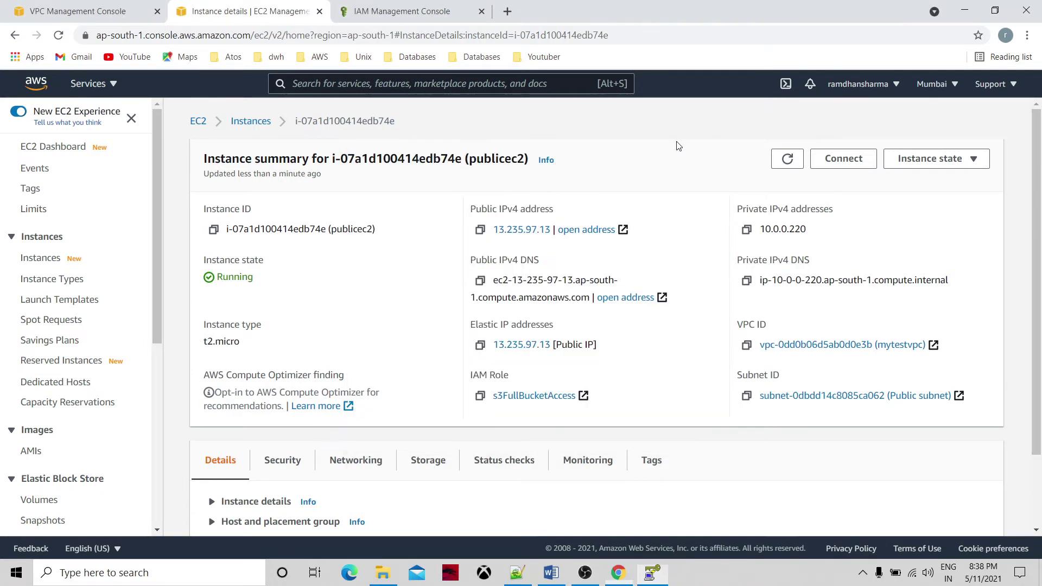
Launch PuTTY, allow agent forwarding, and set publicppkkey.ppk as the SSH authentication key.
{"action": "left_click", "coordinate": [120, 580]}
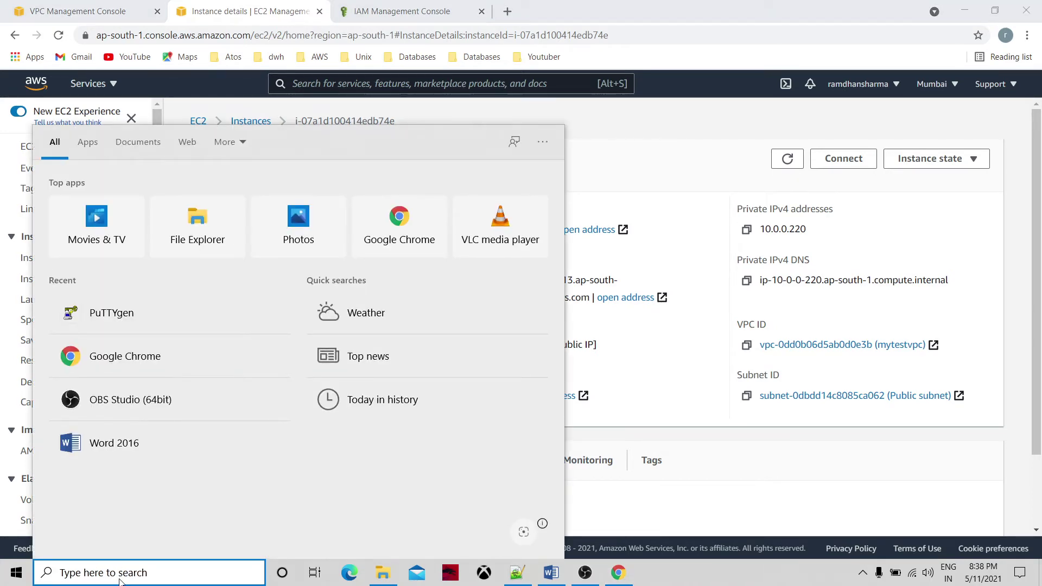
{"action": "type", "text": "pu"}
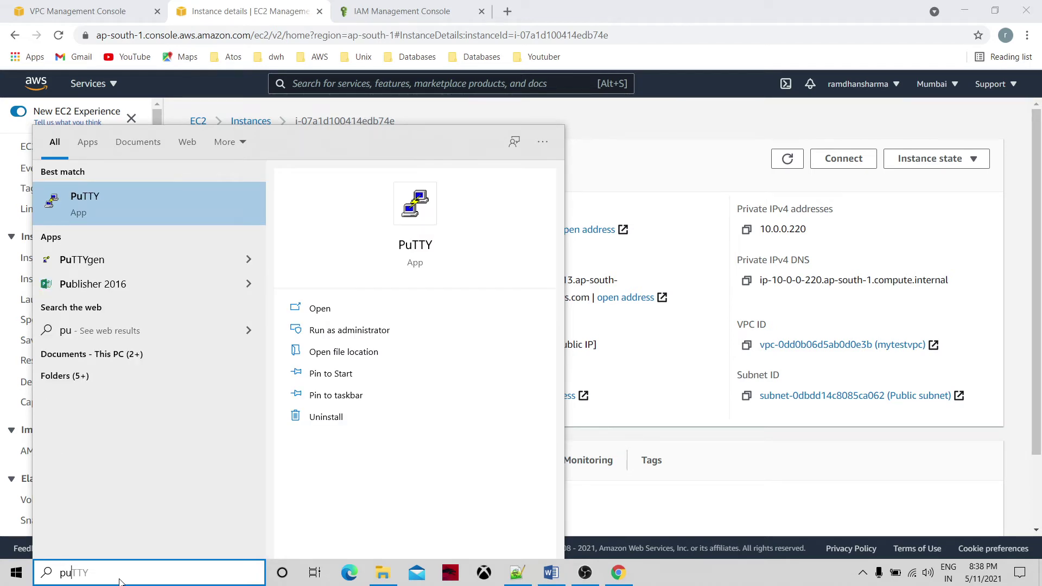
{"action": "left_click", "coordinate": [313, 307]}
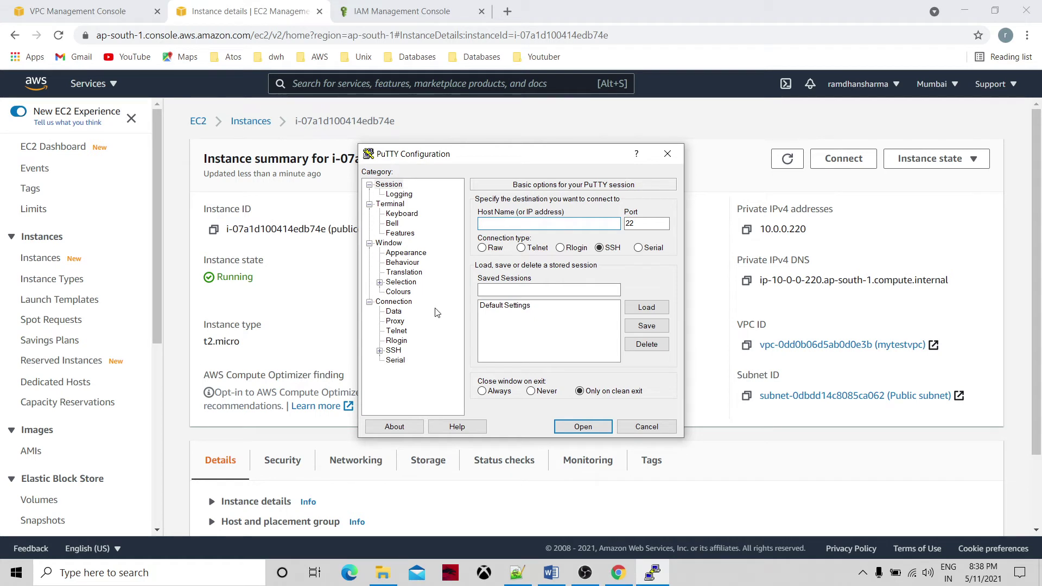
{"action": "left_click", "coordinate": [394, 351]}
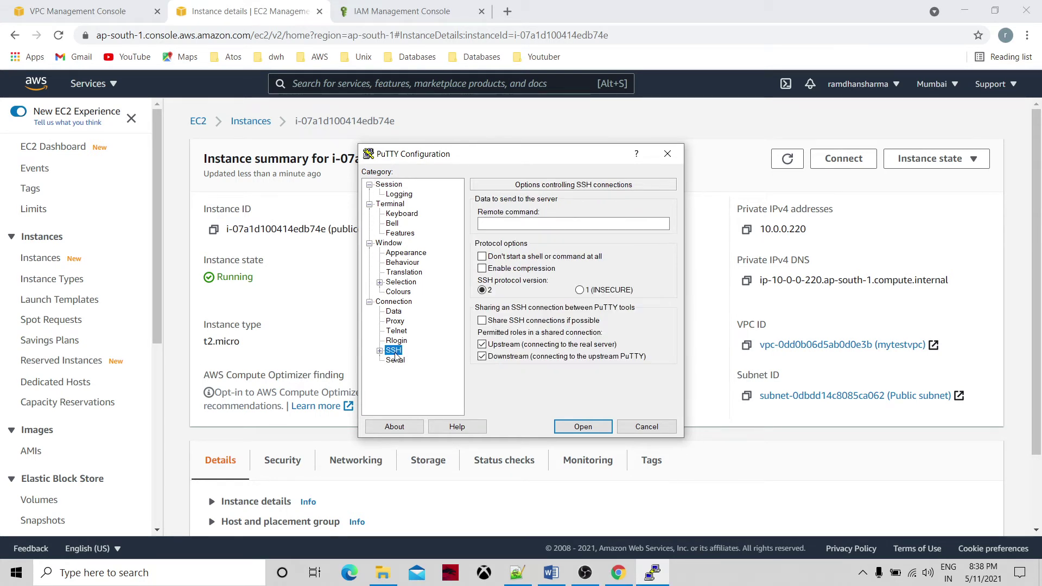
{"action": "left_click", "coordinate": [380, 351]}
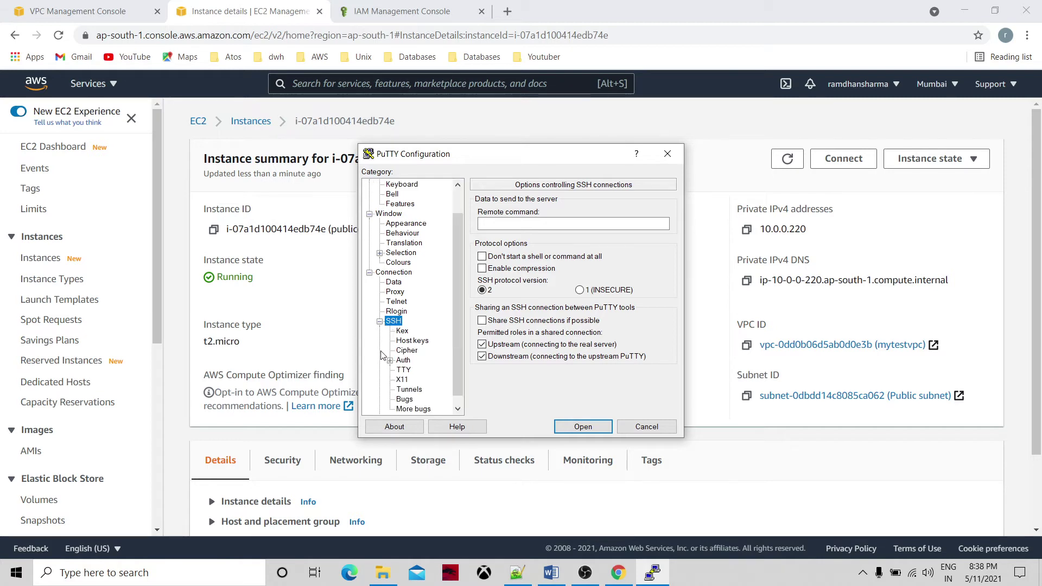
{"action": "left_click", "coordinate": [403, 360]}
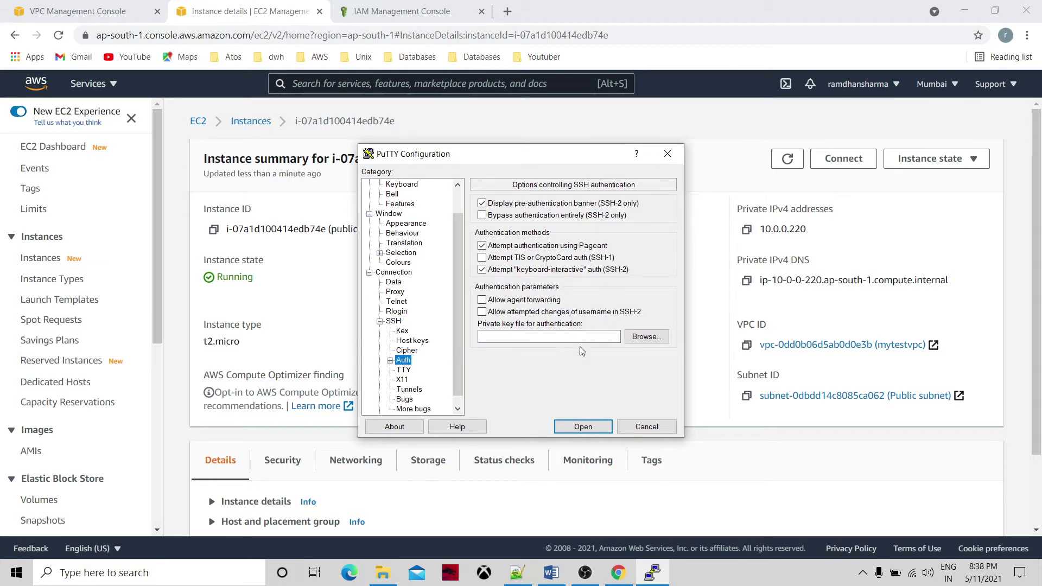
{"action": "left_click", "coordinate": [484, 303]}
{"action": "left_click", "coordinate": [650, 339]}
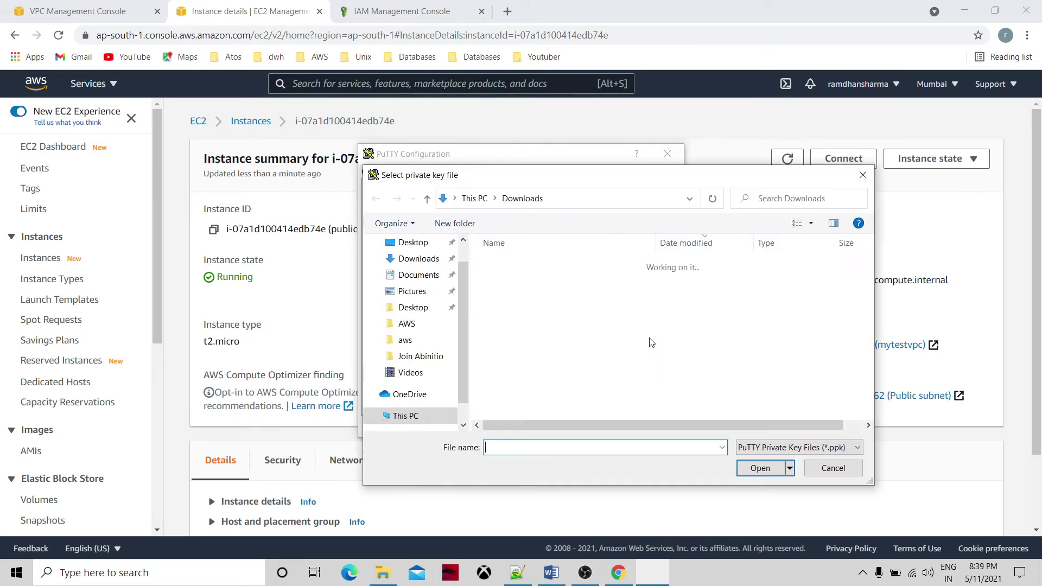
{"action": "double_click", "coordinate": [537, 282]}
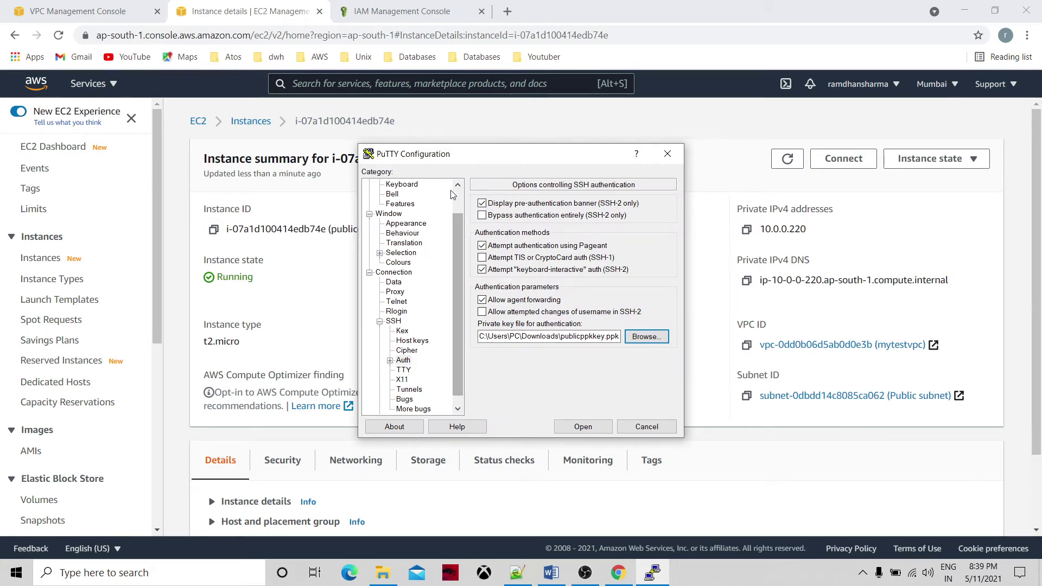
{"action": "scroll", "coordinate": [459, 196], "scroll_direction": "up", "scroll_amount": 1}
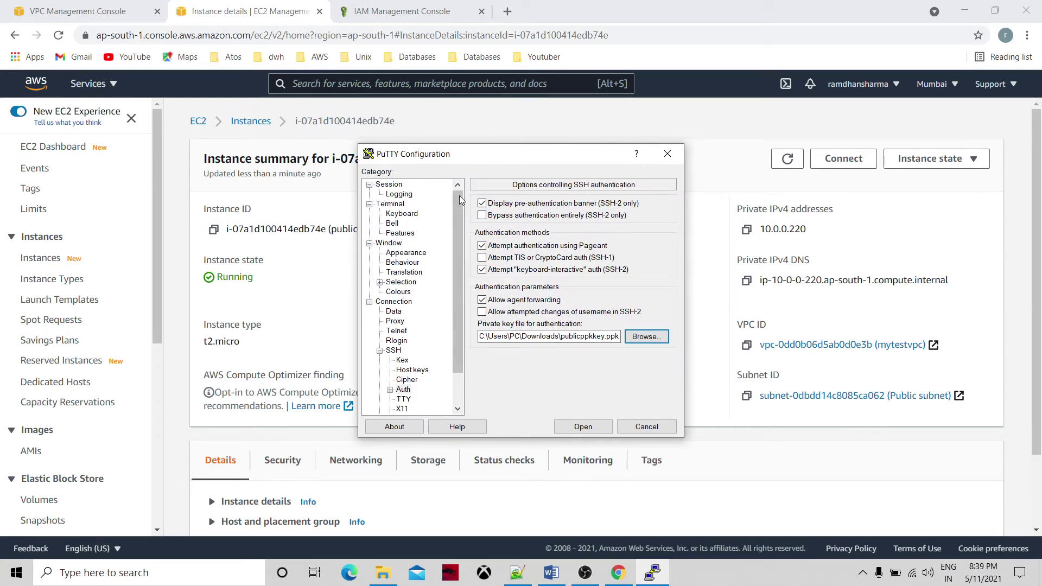
Set the host name to the instance's public IP 13.235.97.13 and open the SSH session.
{"action": "left_click", "coordinate": [391, 186]}
{"action": "left_click", "coordinate": [497, 221]}
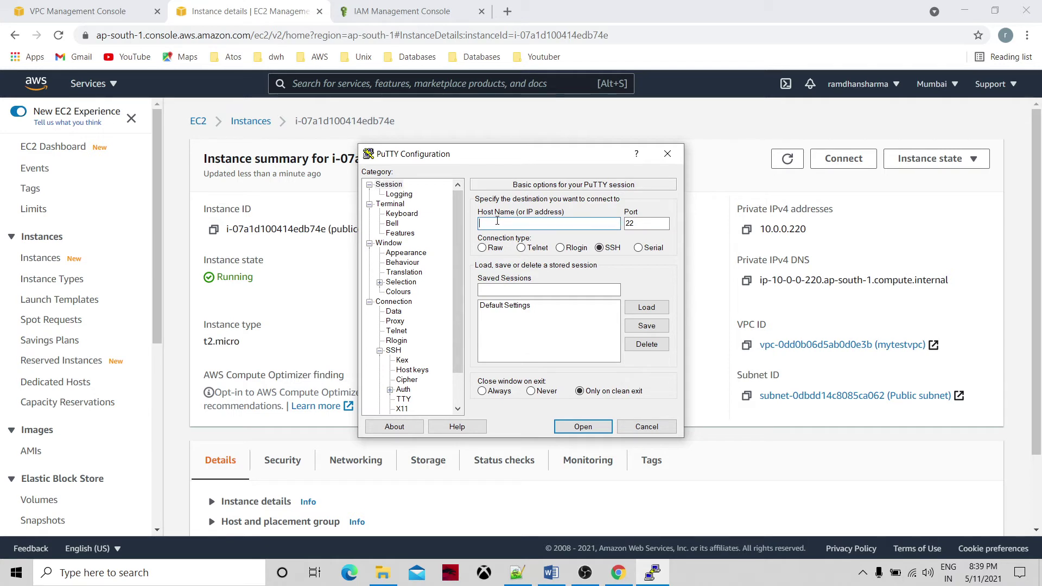
{"action": "left_click", "coordinate": [708, 177]}
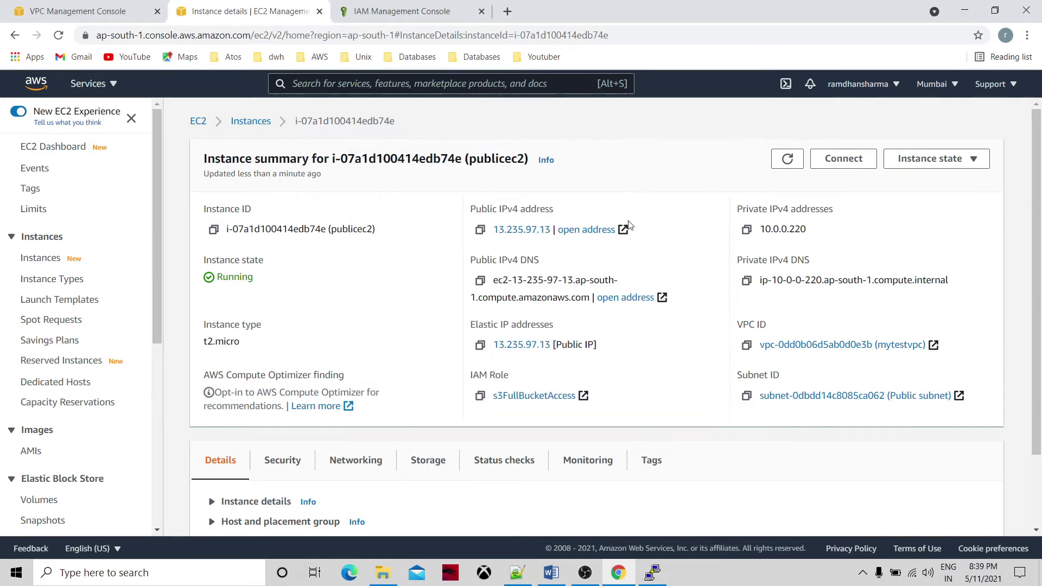
{"action": "left_click", "coordinate": [480, 231]}
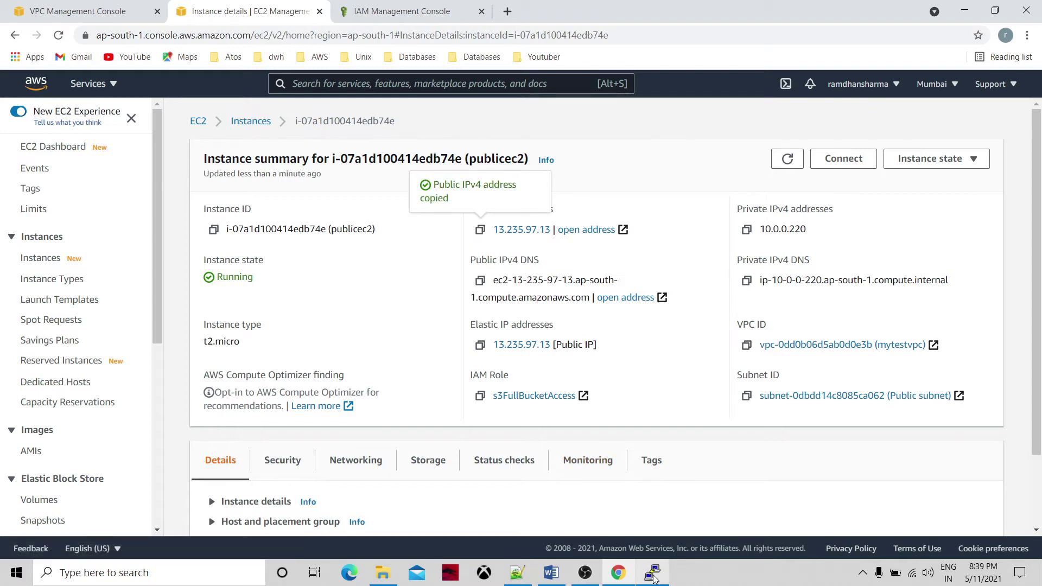
{"action": "left_click", "coordinate": [653, 573]}
{"action": "key", "text": "ctrl+v"}
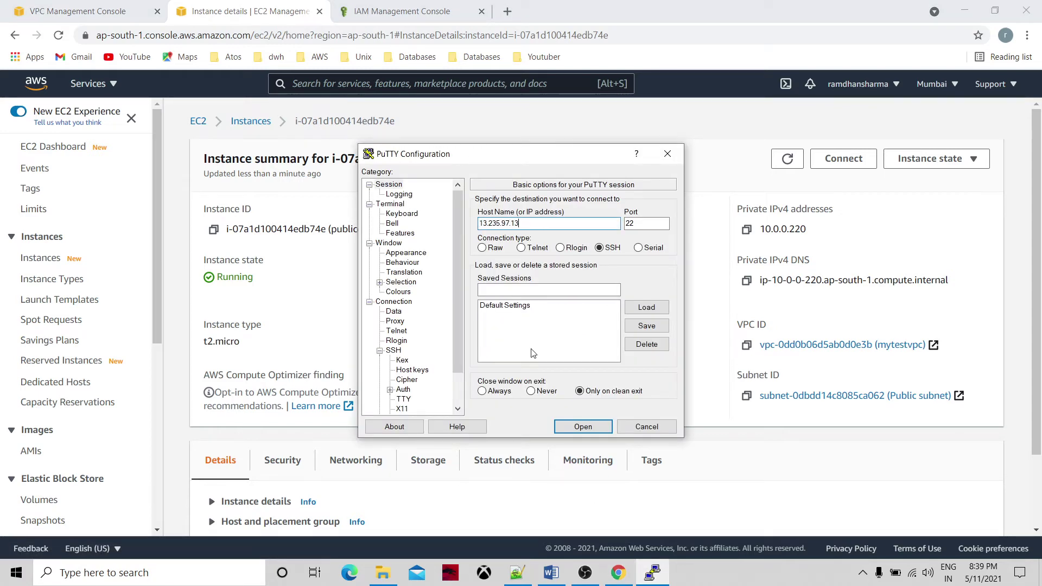
{"action": "left_click", "coordinate": [584, 428]}
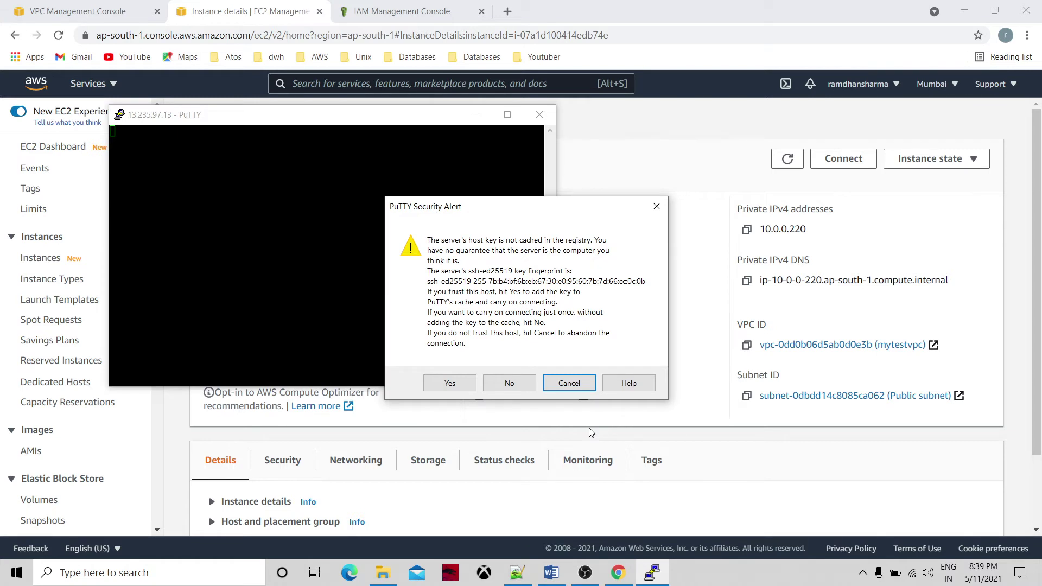
Trust the server's host key and log in as ec2-user with the key passphrase.
{"action": "left_click", "coordinate": [450, 384]}
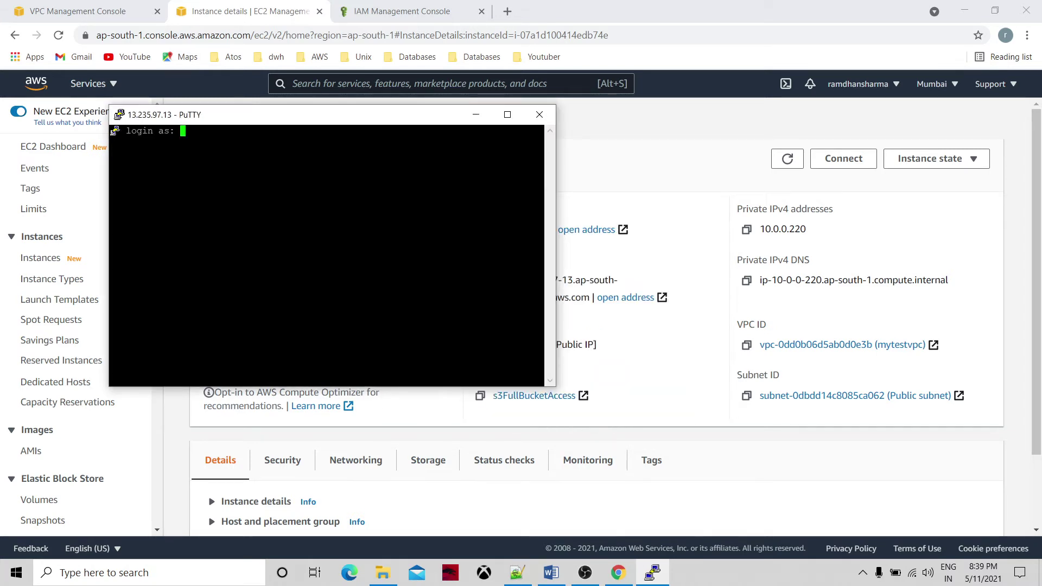
{"action": "type", "text": "ec2-user"}
{"action": "left_click", "coordinate": [707, 237]}
{"action": "left_click", "coordinate": [841, 168]}
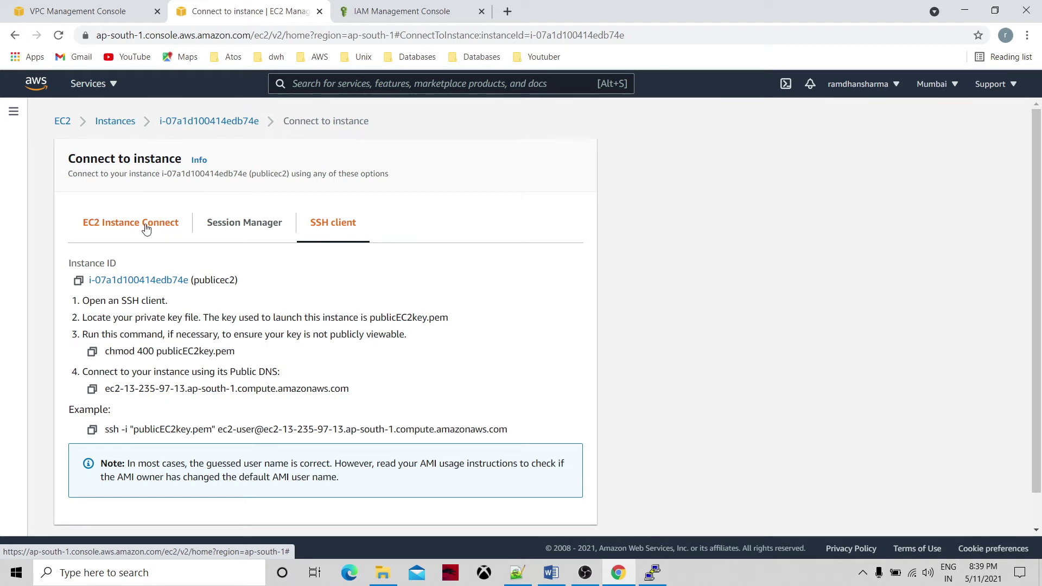
{"action": "left_click", "coordinate": [146, 227]}
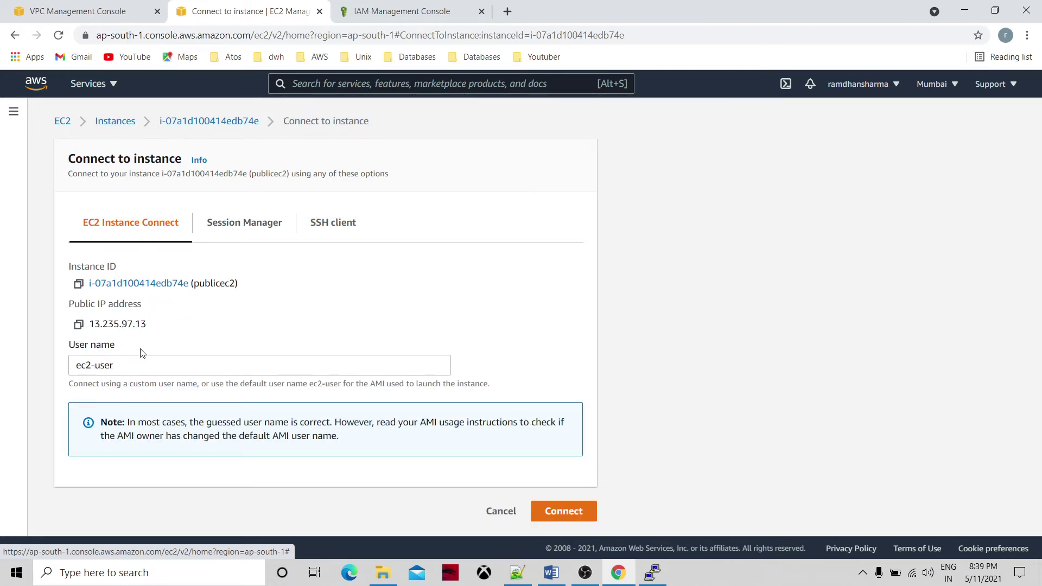
{"action": "key", "text": "alt+Tab"}
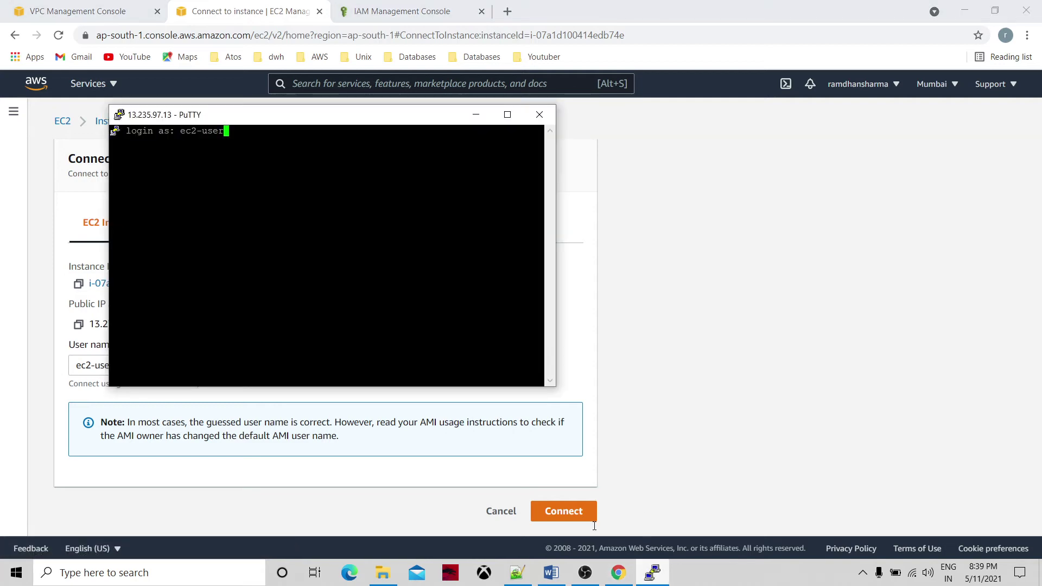
{"action": "key", "text": "Return"}
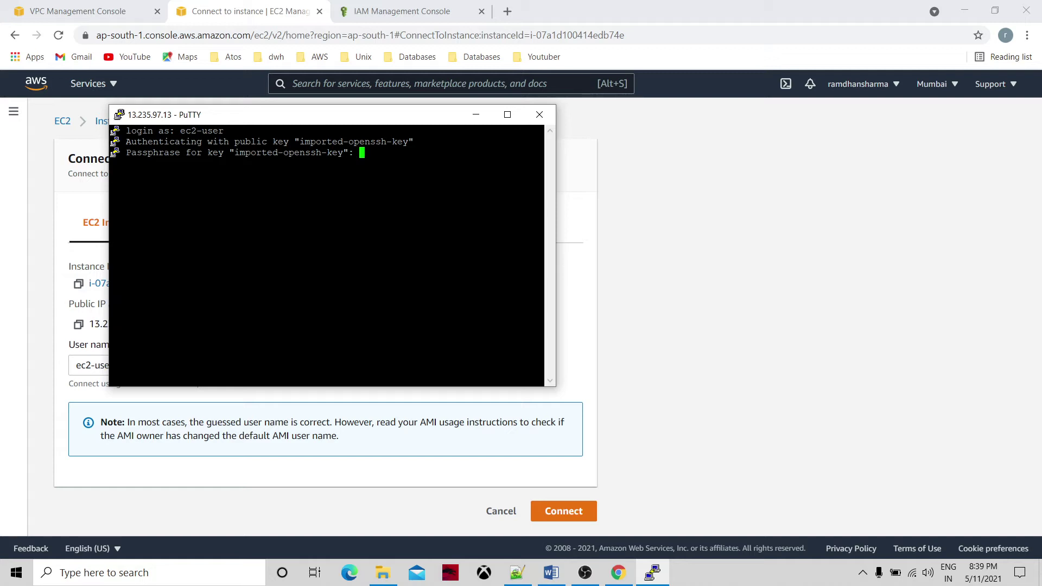
{"action": "key", "text": "Return"}
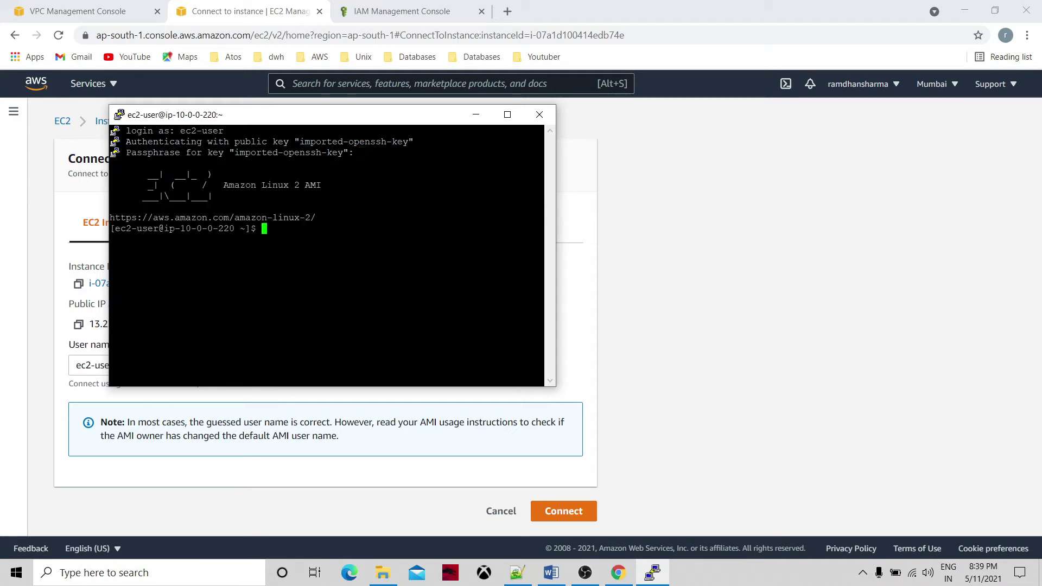
Maximize the terminal and run hostname, returning ip-10-0-0-220.ap-south-1.compute.internal.
{"action": "left_click", "coordinate": [508, 114]}
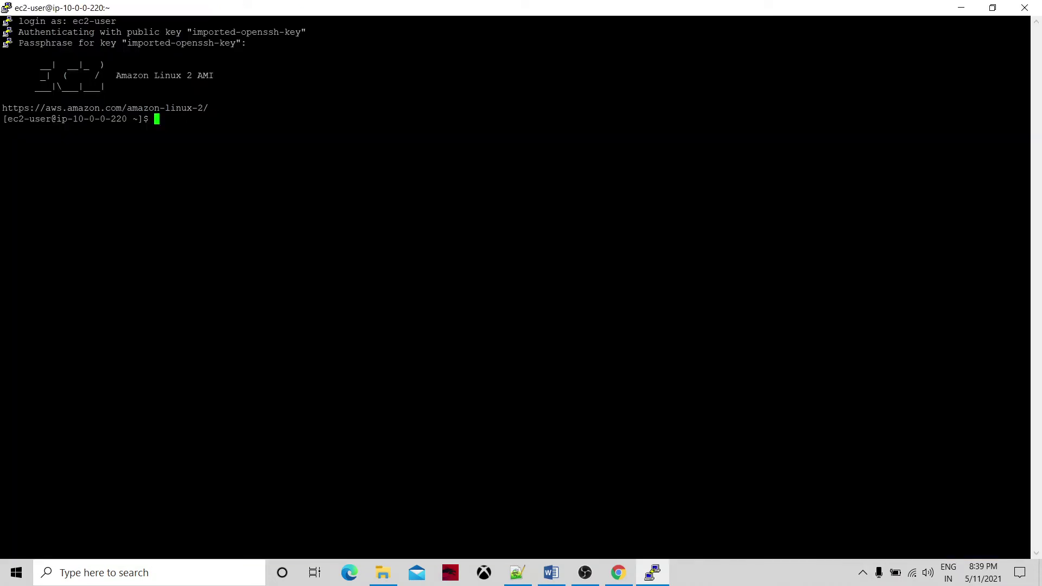
{"action": "type", "text": "hostname"}
{"action": "key", "text": "Return"}
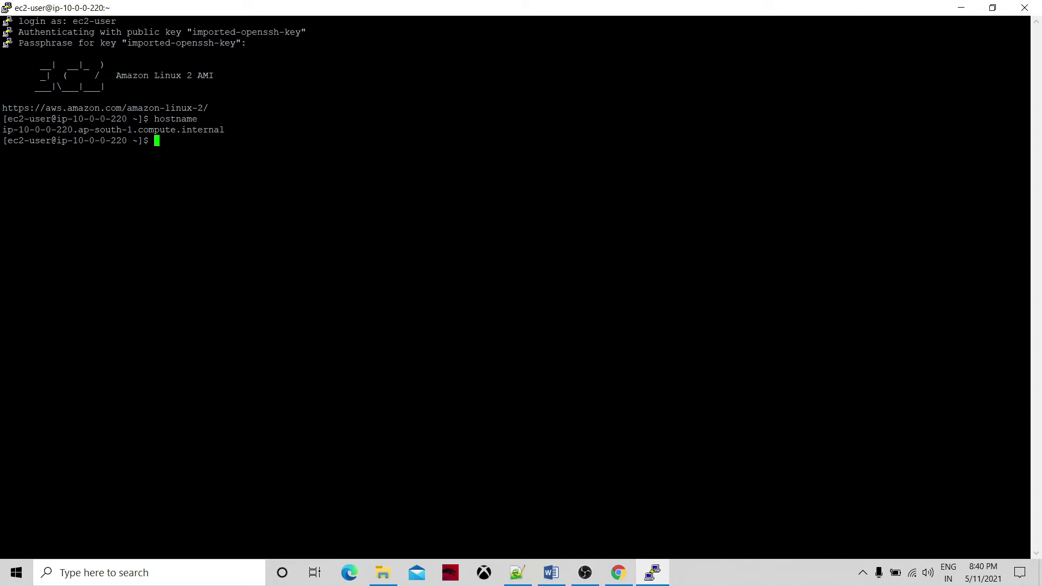
Bring the s3_vpc_endpoint Word diagram in front of the PuTTY session.
{"action": "left_click", "coordinate": [551, 573]}
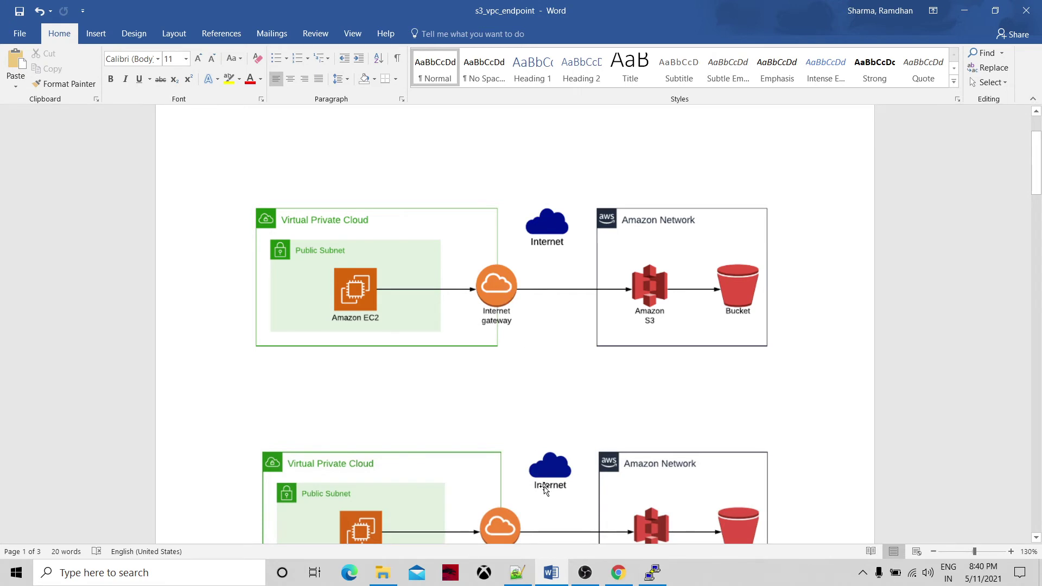
In the VPC console, check the Public subnet's route table for the 0.0.0.0/0 internet gateway route.
{"action": "left_click", "coordinate": [625, 576]}
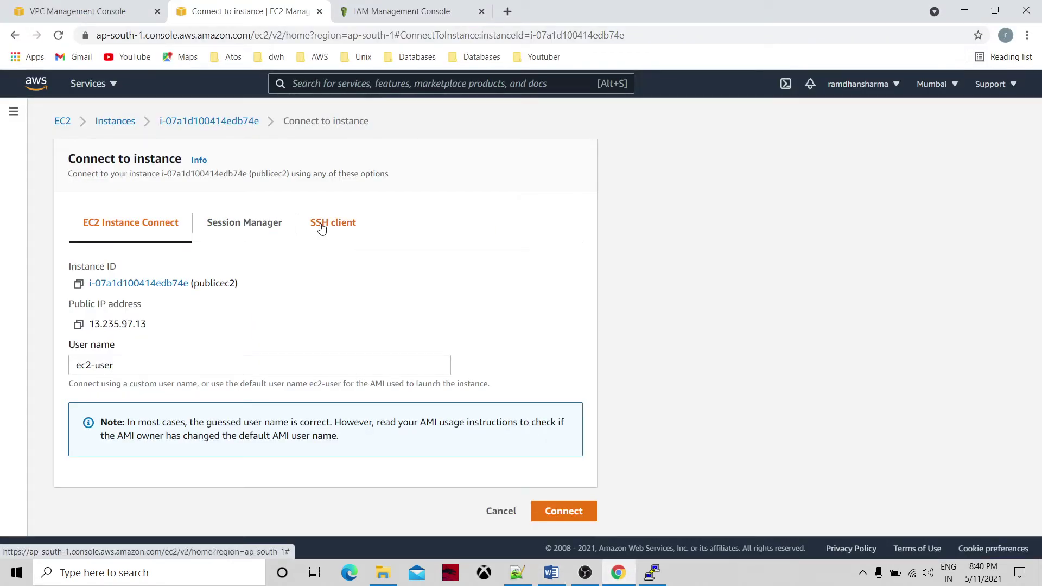
{"action": "left_click", "coordinate": [97, 86]}
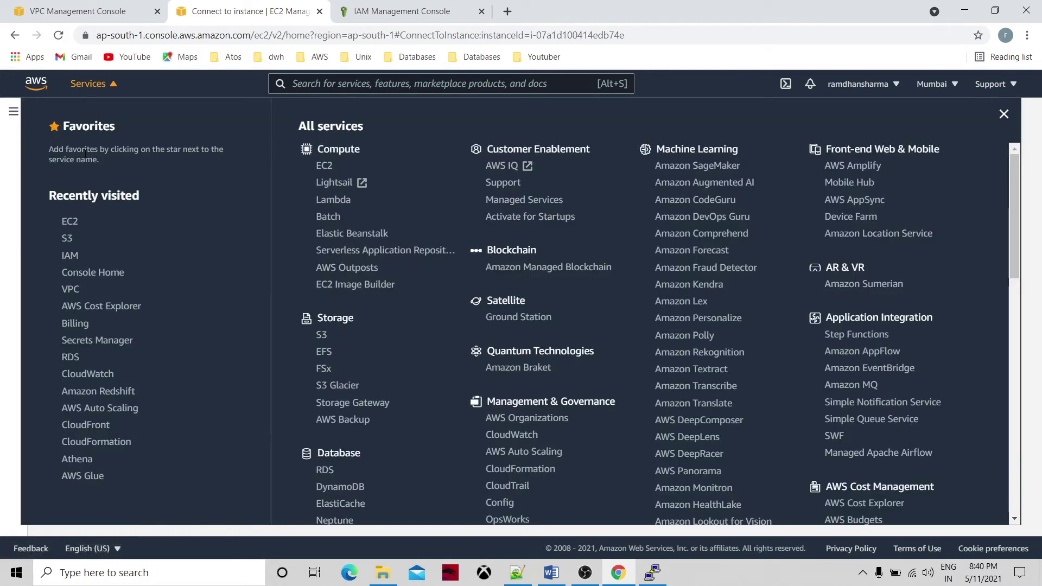
{"action": "left_click", "coordinate": [71, 291]}
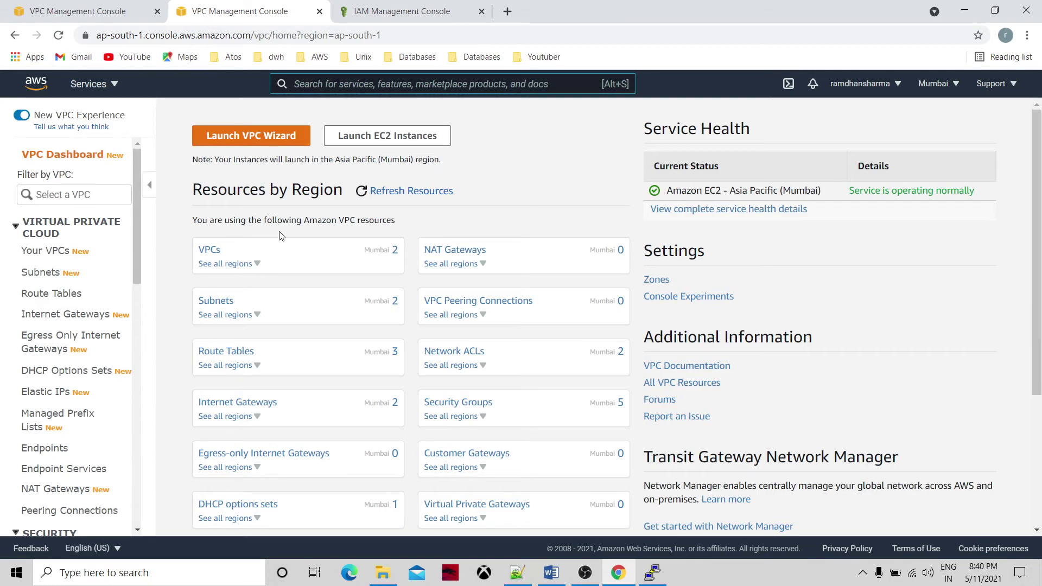
{"action": "left_click", "coordinate": [209, 253]}
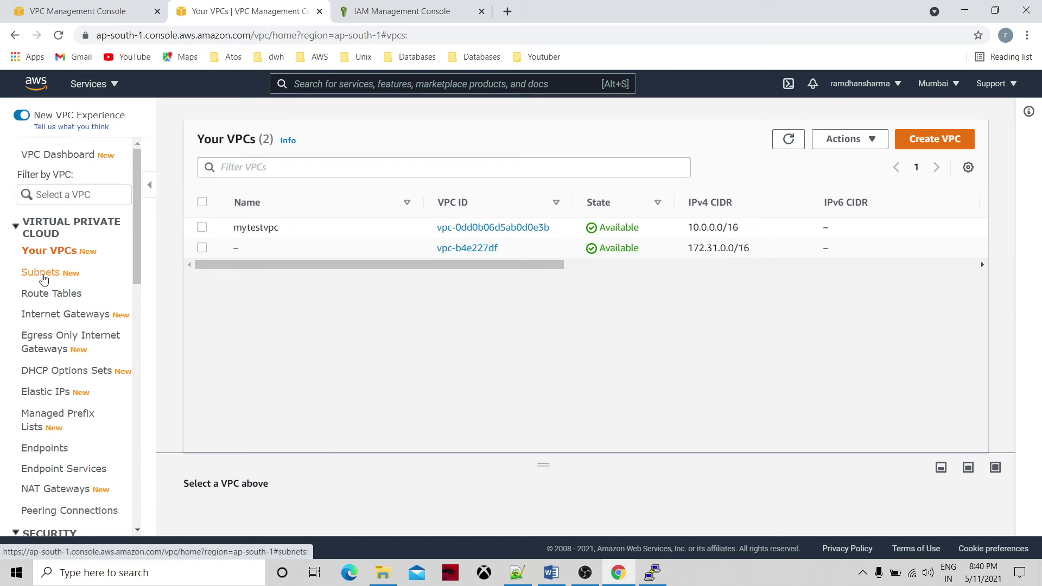
{"action": "left_click", "coordinate": [42, 274]}
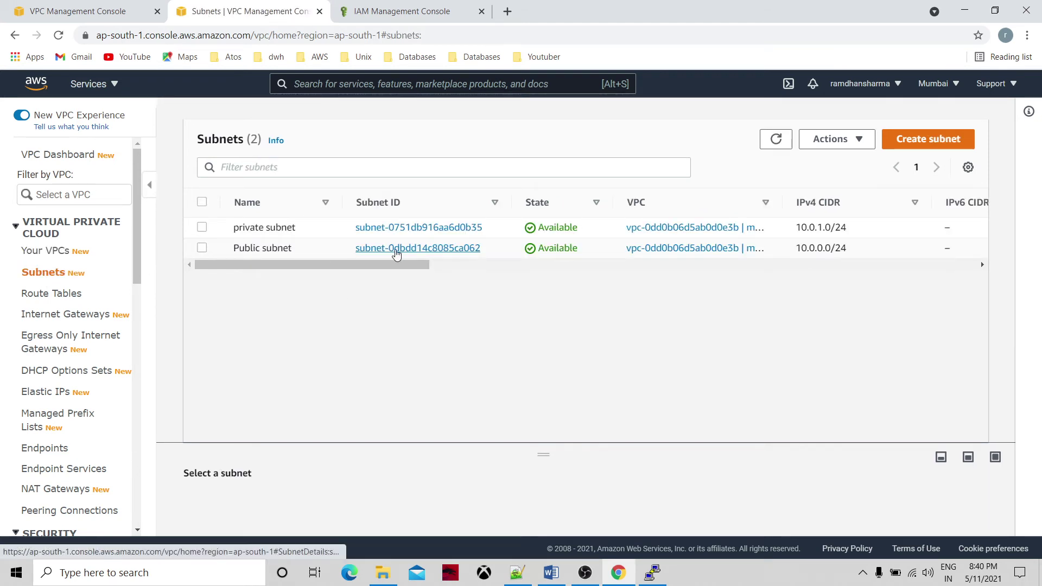
{"action": "left_click", "coordinate": [396, 249]}
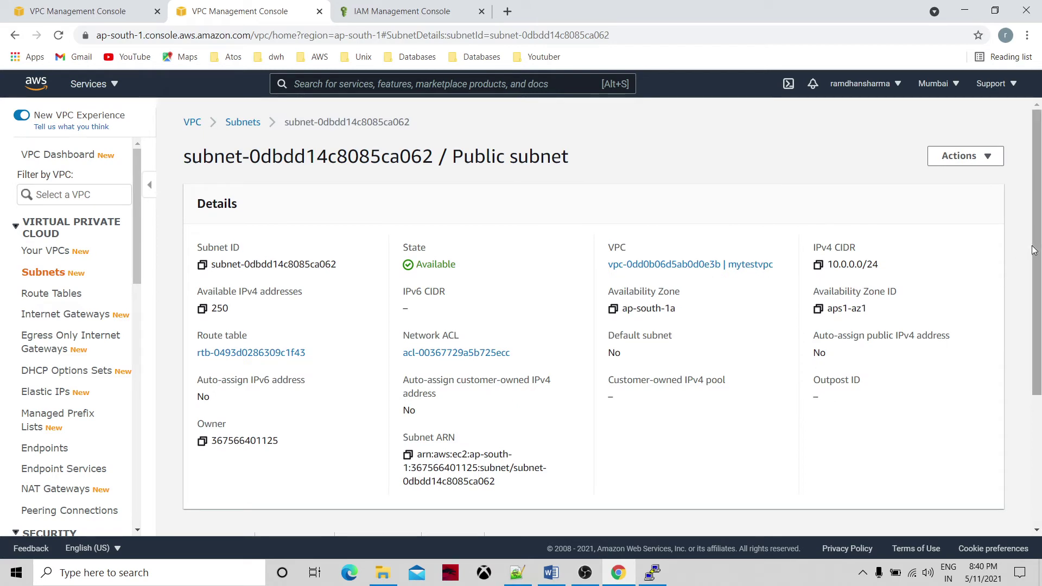
{"action": "scroll", "coordinate": [1040, 270], "scroll_direction": "down", "scroll_amount": 3}
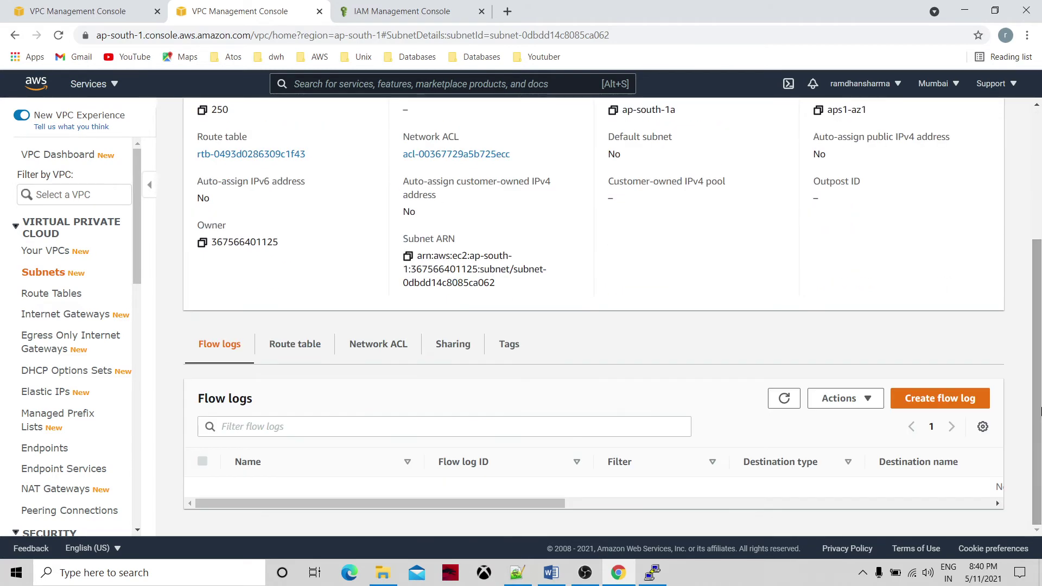
{"action": "left_click", "coordinate": [297, 351]}
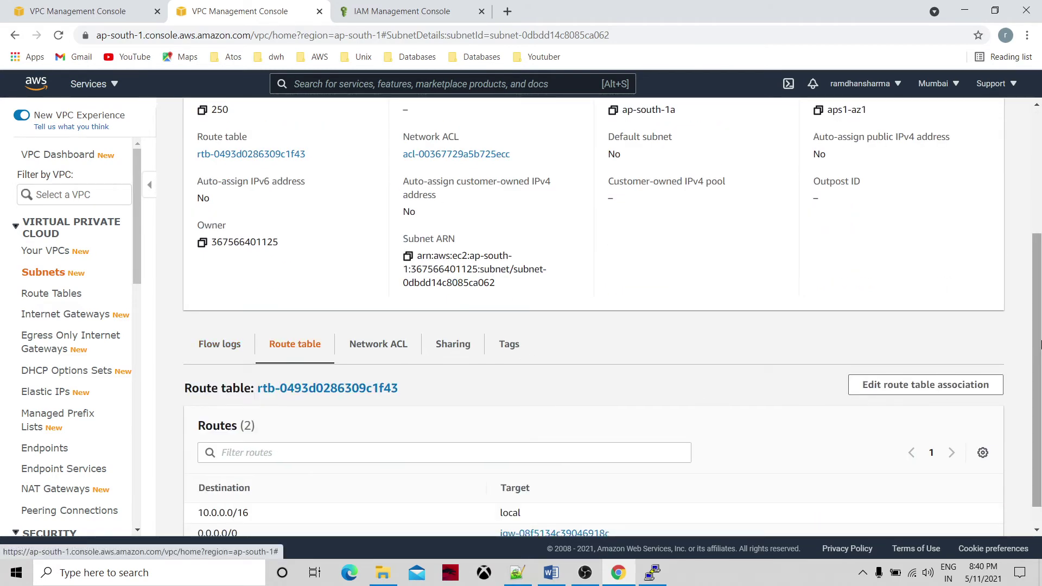
{"action": "scroll", "coordinate": [1038, 331], "scroll_direction": "down", "scroll_amount": 1}
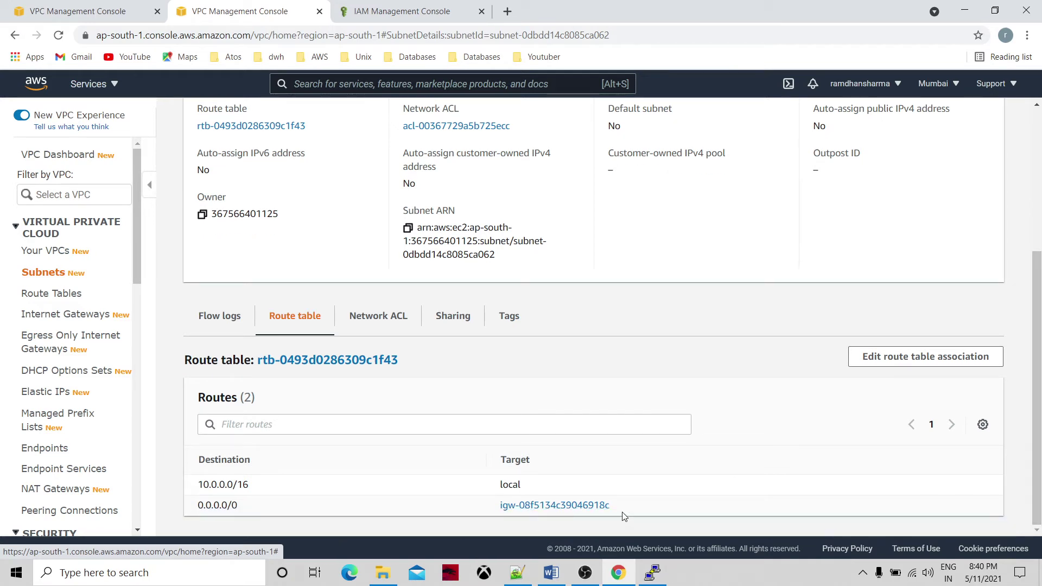
{"action": "left_click", "coordinate": [653, 573]}
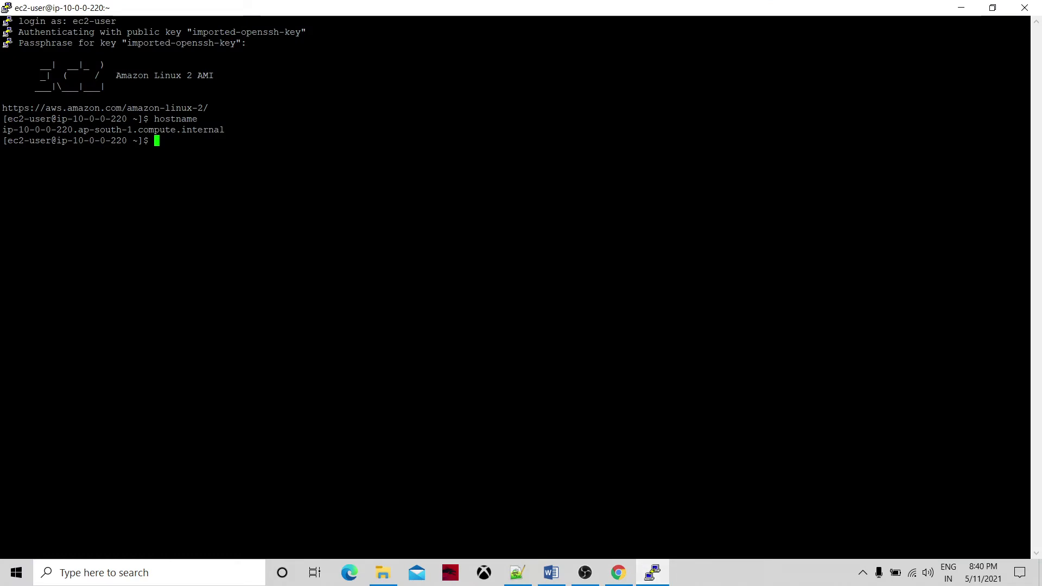
Paste the aws s3 ls command from the notes into PuTTY and strip the placeholder bucket name.
{"action": "type", "text": "aws"}
{"action": "mouse_move", "coordinate": [519, 571]}
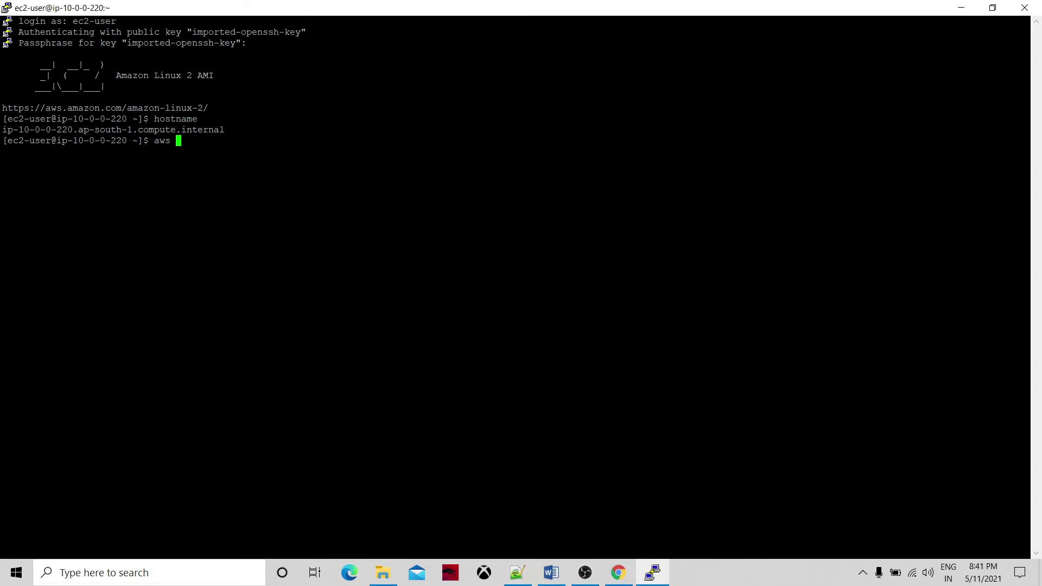
{"action": "left_click", "coordinate": [519, 572]}
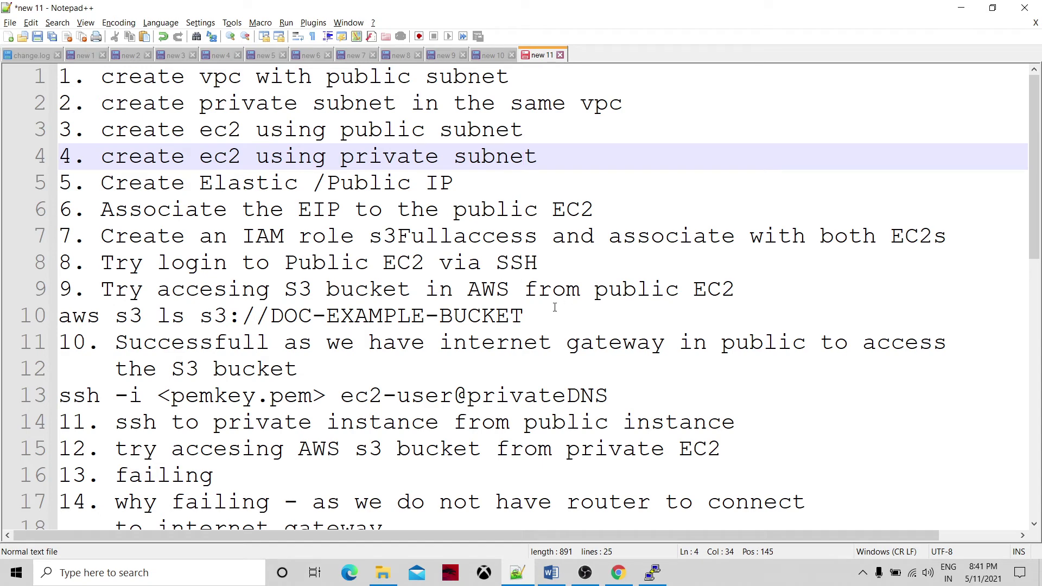
{"action": "left_click_drag", "start_coordinate": [536, 314], "coordinate": [61, 323]}
{"action": "key", "text": "ctrl+c"}
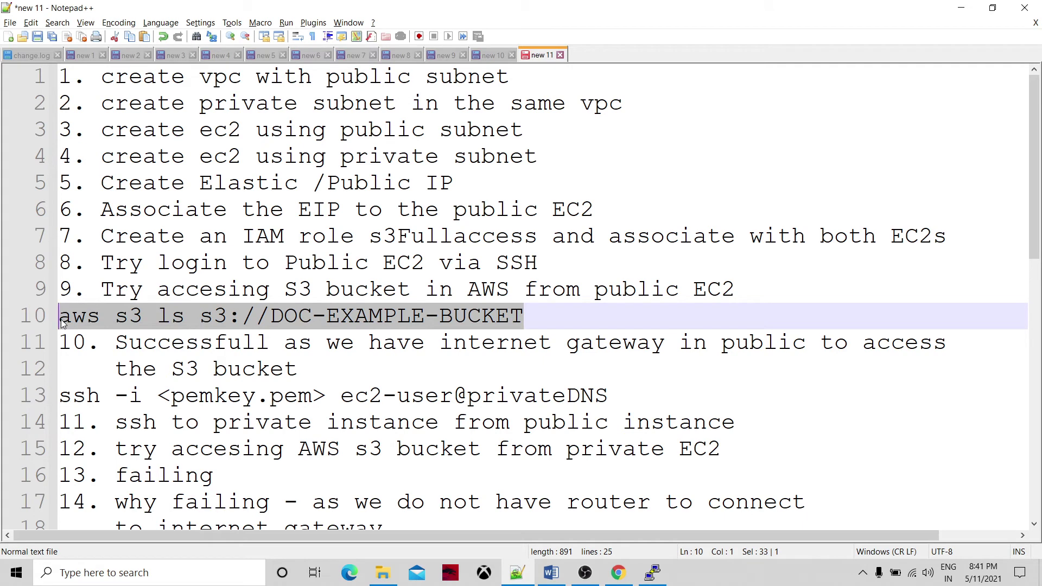
{"action": "key", "text": "alt+Tab"}
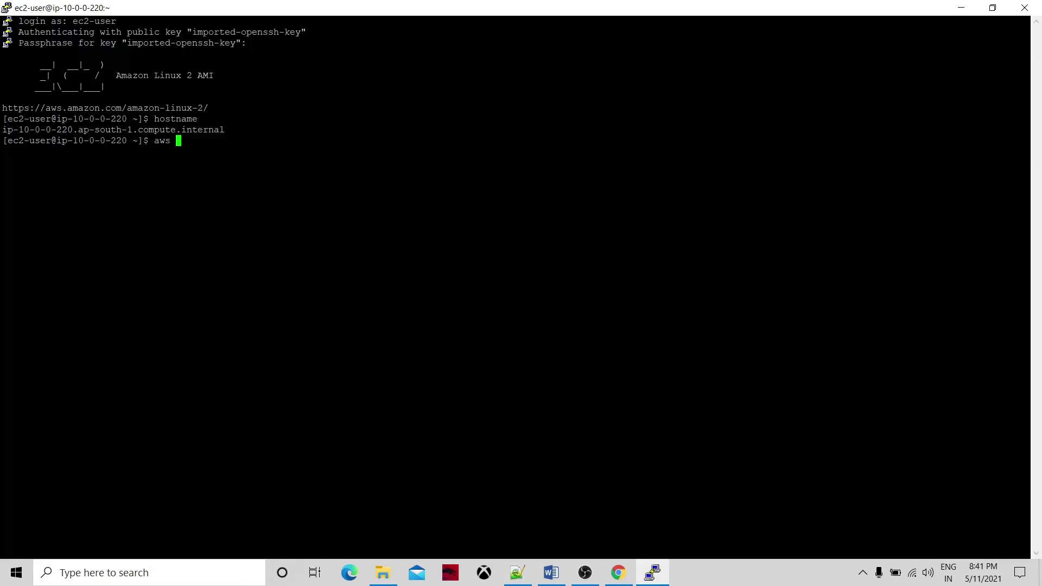
{"action": "key", "text": "BackSpace"}
{"action": "key", "text": "BackSpace"}
{"action": "key", "text": "BackSpace"}
{"action": "key", "text": "BackSpace"}
{"action": "key", "text": "shift+Insert"}
{"action": "key", "text": "BackSpace"}
{"action": "key", "text": "BackSpace"}
{"action": "key", "text": "BackSpace"}
{"action": "key", "text": "BackSpace"}
{"action": "key", "text": "BackSpace"}
{"action": "key", "text": "BackSpace"}
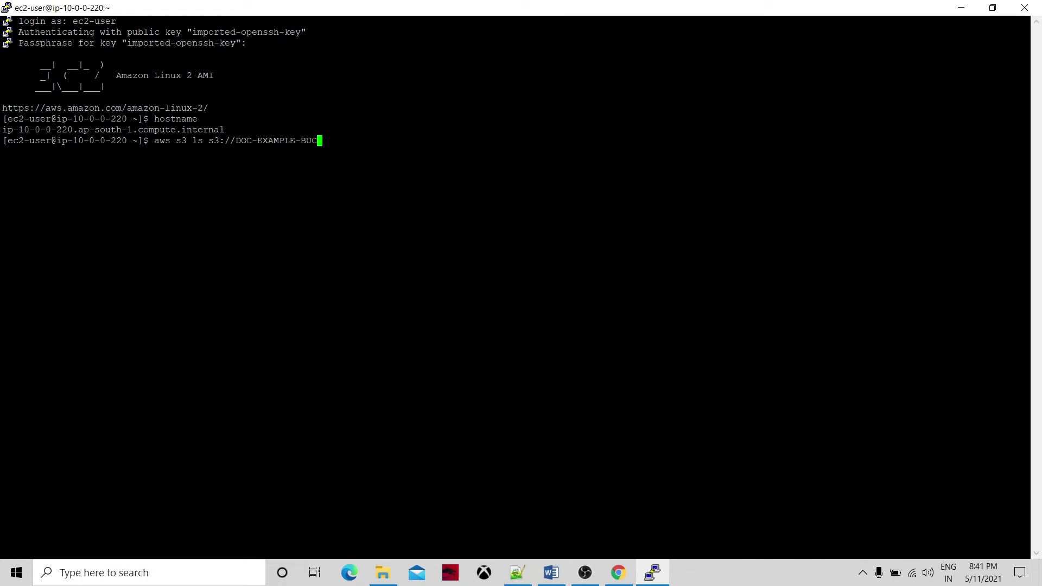
{"action": "key", "text": "BackSpace"}
{"action": "key", "text": "BackSpace"}
{"action": "key", "text": "BackSpace"}
{"action": "key", "text": "BackSpace"}
{"action": "key", "text": "BackSpace"}
{"action": "key", "text": "BackSpace"}
{"action": "key", "text": "BackSpace"}
{"action": "key", "text": "BackSpace"}
{"action": "key", "text": "BackSpace"}
{"action": "key", "text": "BackSpace"}
{"action": "key", "text": "BackSpace"}
{"action": "key", "text": "BackSpace"}
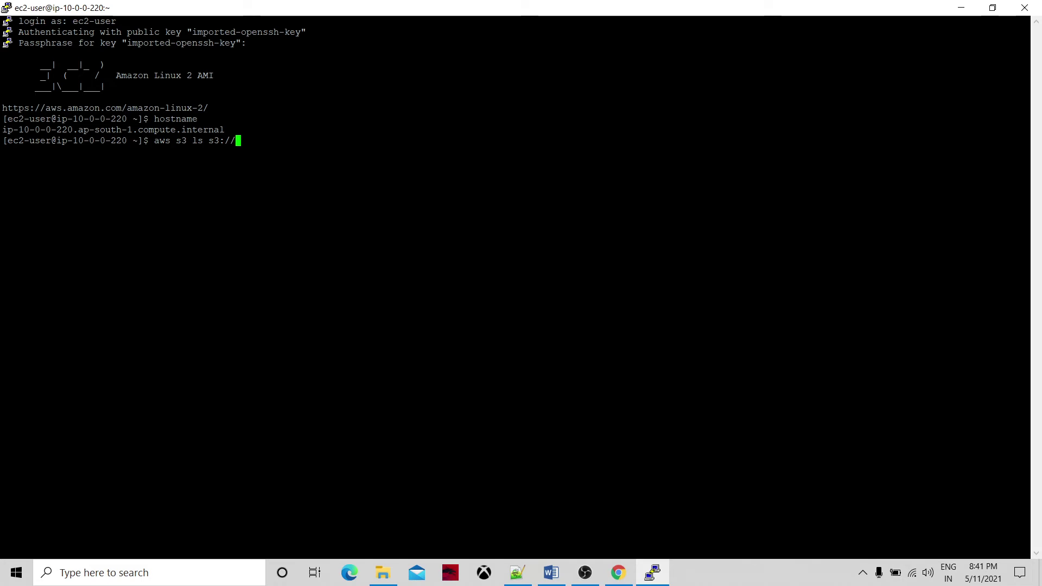
Copy the bucket name vpcbucketmumbai from the S3 console into the command and run it.
{"action": "left_click", "coordinate": [619, 572]}
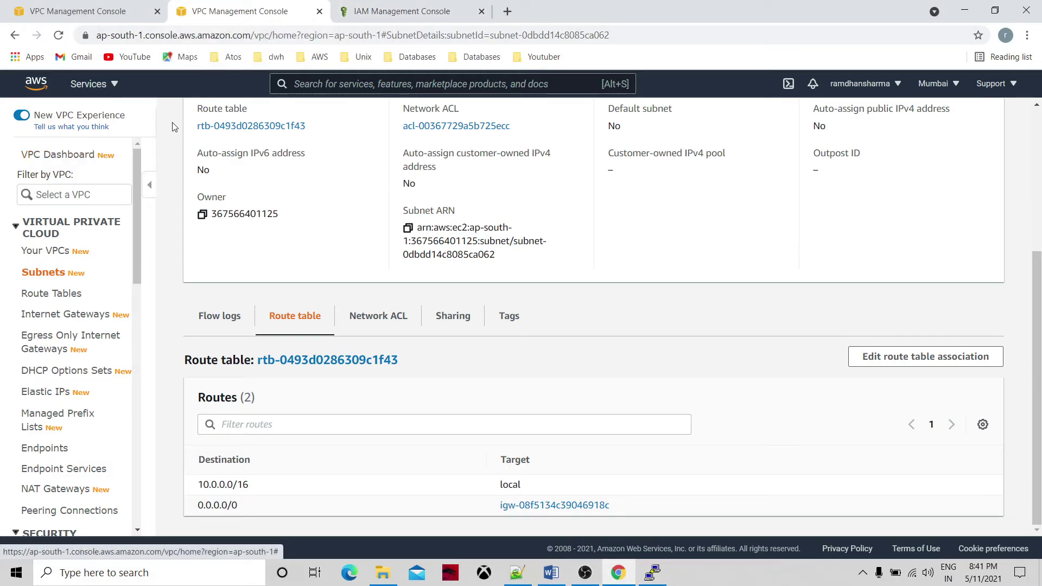
{"action": "left_click", "coordinate": [99, 83]}
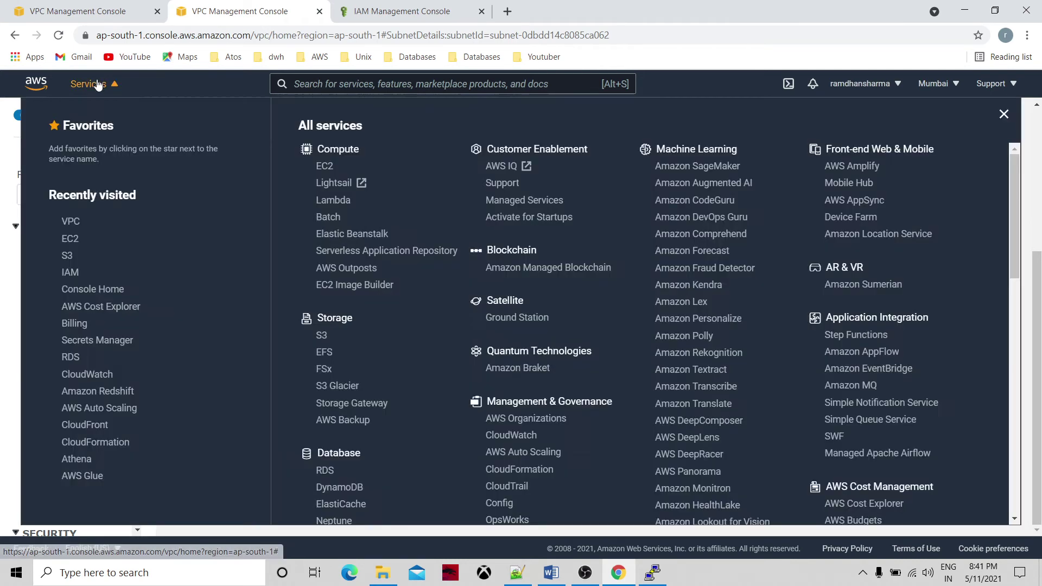
{"action": "left_click", "coordinate": [68, 256]}
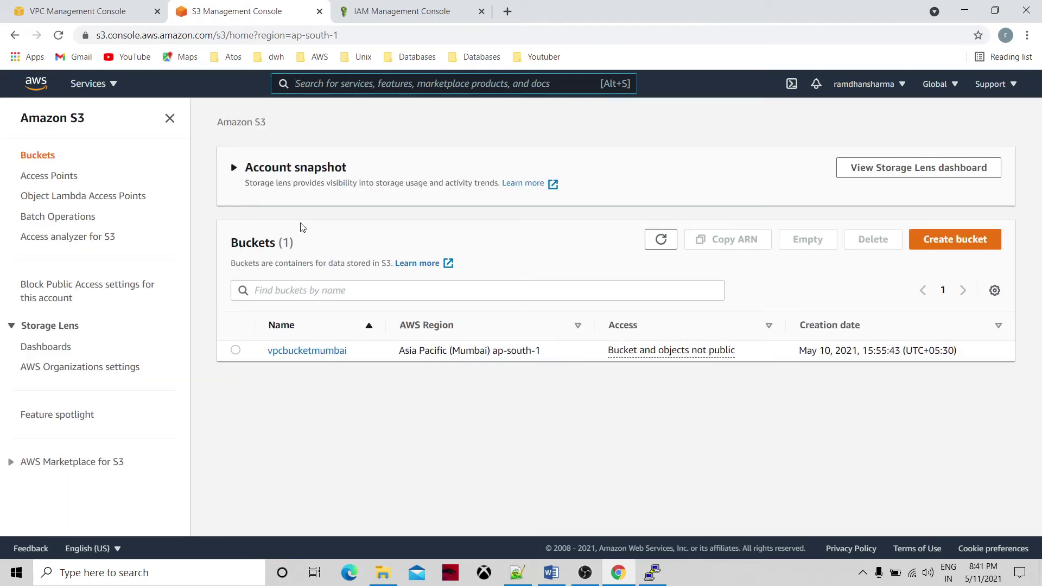
{"action": "left_click", "coordinate": [306, 352]}
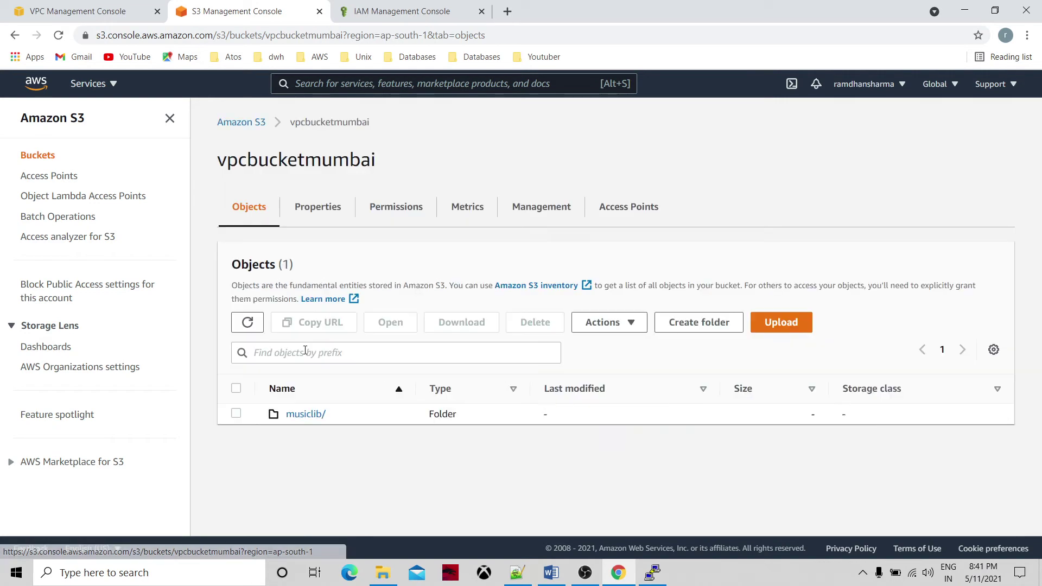
{"action": "double_click", "coordinate": [340, 159]}
{"action": "key", "text": "ctrl+c"}
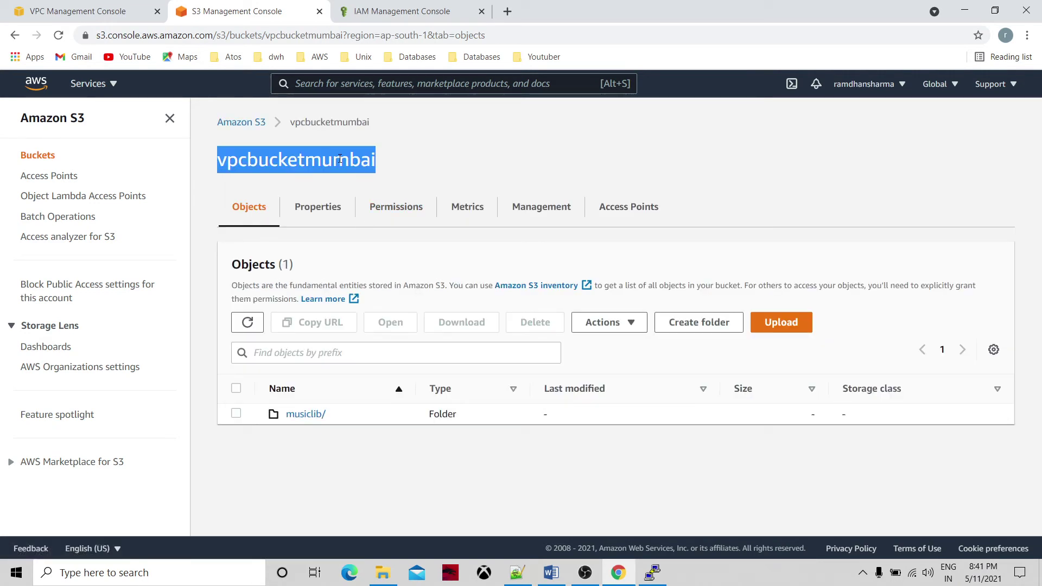
{"action": "left_click", "coordinate": [662, 573]}
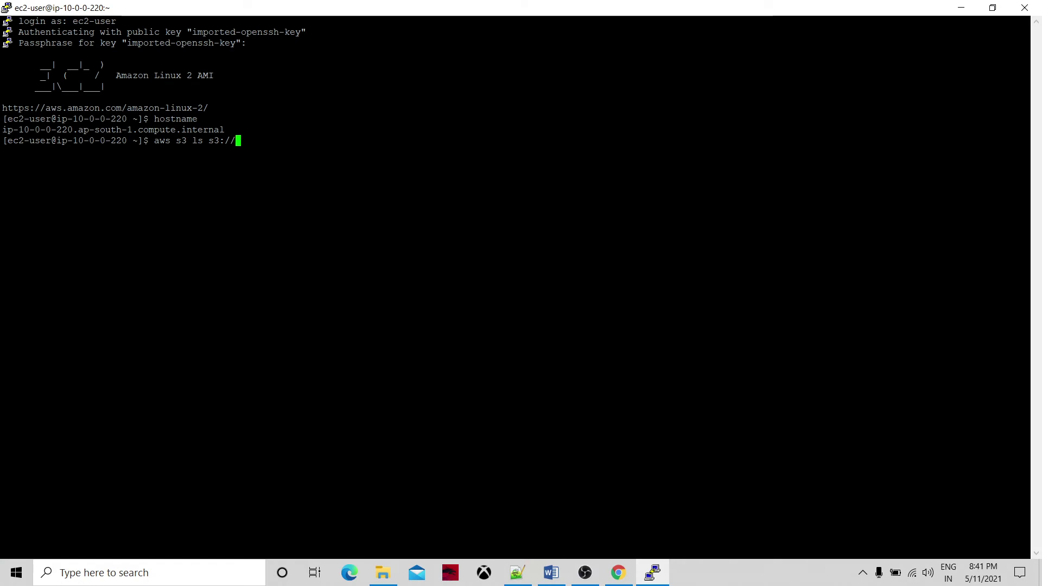
{"action": "key", "text": "shift+Insert"}
{"action": "key", "text": "Return"}
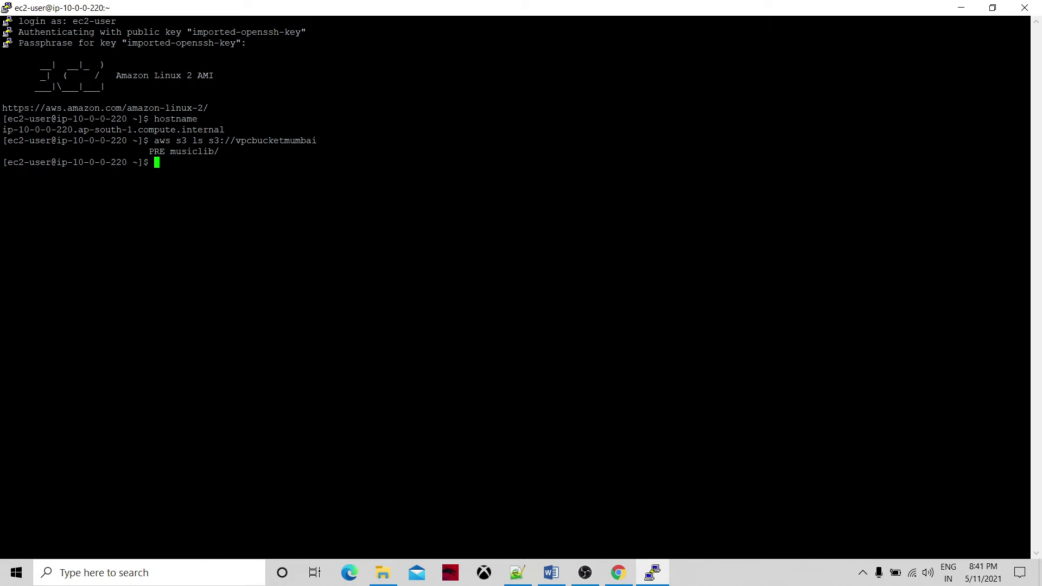
Compare the listed musiclib/ prefix with the musiclib/ folder in the S3 bucket.
{"action": "double_click", "coordinate": [195, 152]}
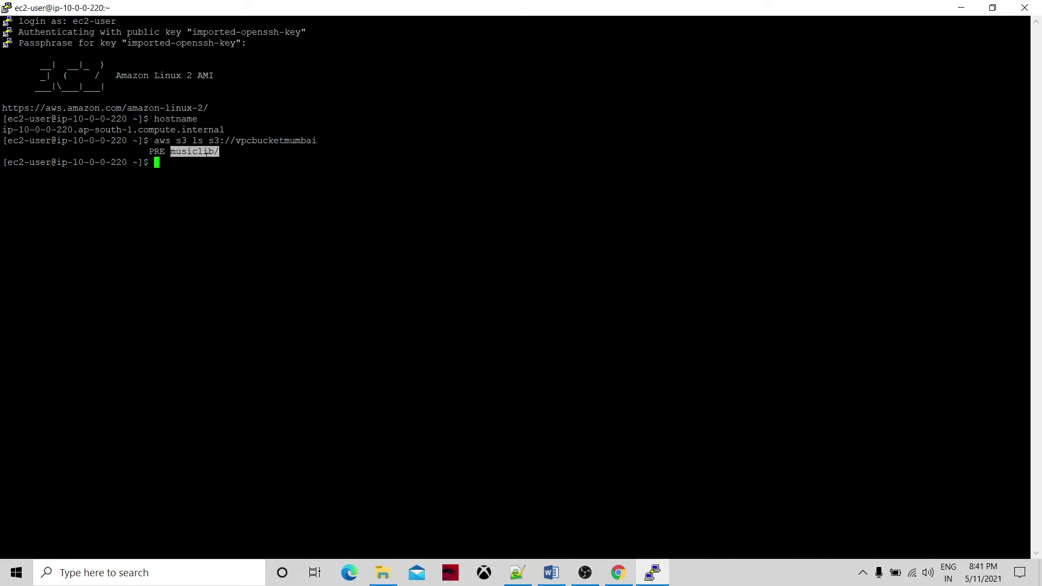
{"action": "left_click", "coordinate": [619, 572]}
{"action": "left_click", "coordinate": [312, 416]}
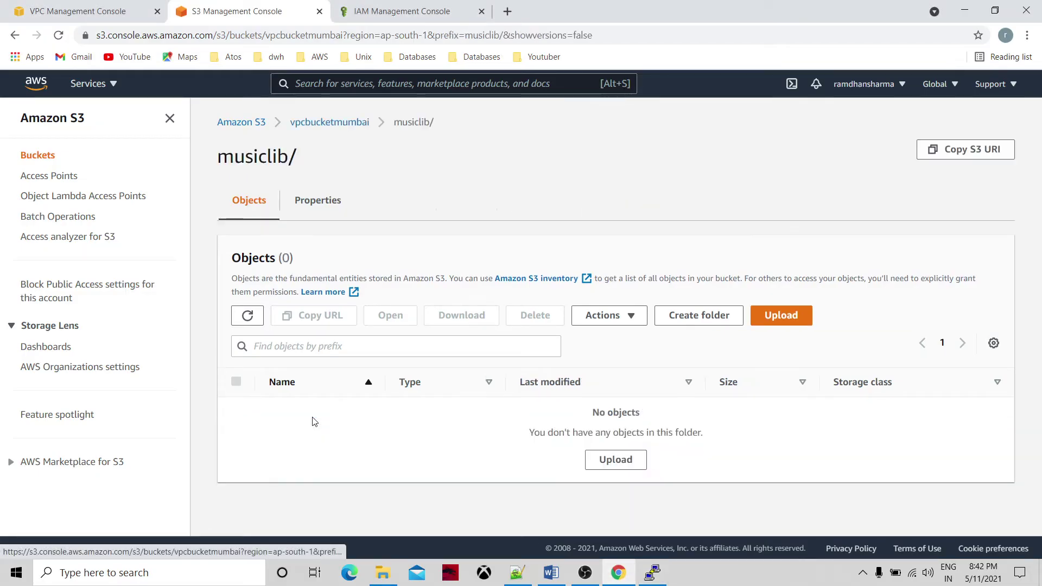
{"action": "left_click", "coordinate": [651, 574]}
{"action": "left_click", "coordinate": [219, 152]}
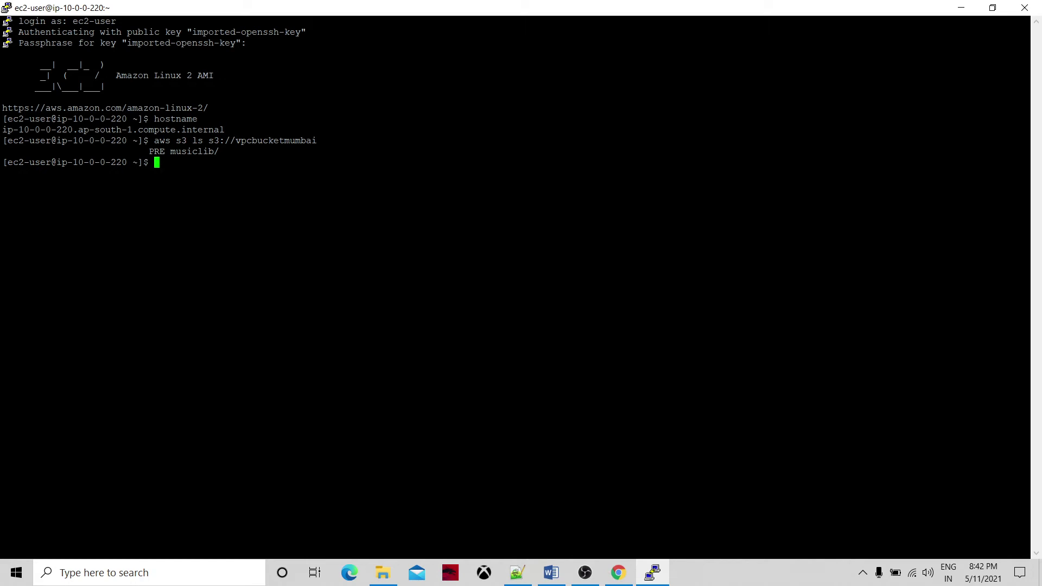
Check the s3FullBucketAccess IAM role, then open the privateec2 instance summary showing private IP 10.0.1.237.
{"action": "left_click", "coordinate": [619, 573]}
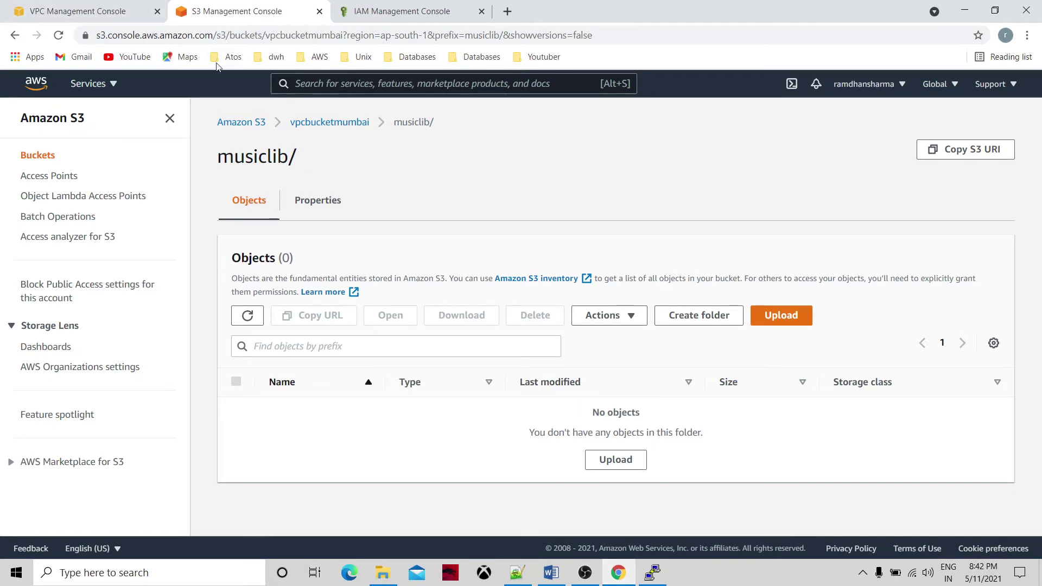
{"action": "left_click", "coordinate": [105, 88]}
{"action": "left_click", "coordinate": [408, 10]}
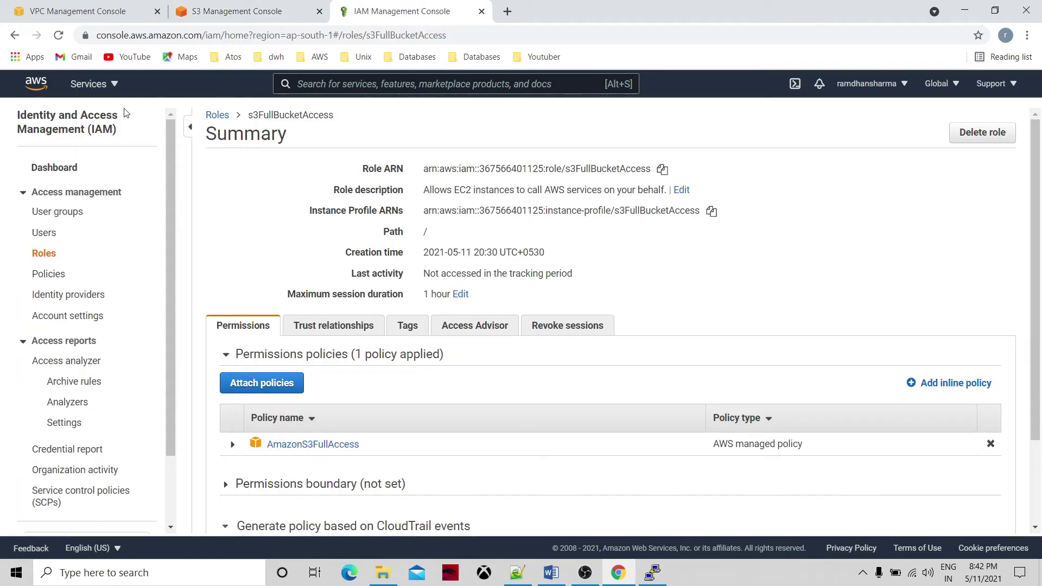
{"action": "left_click", "coordinate": [109, 88]}
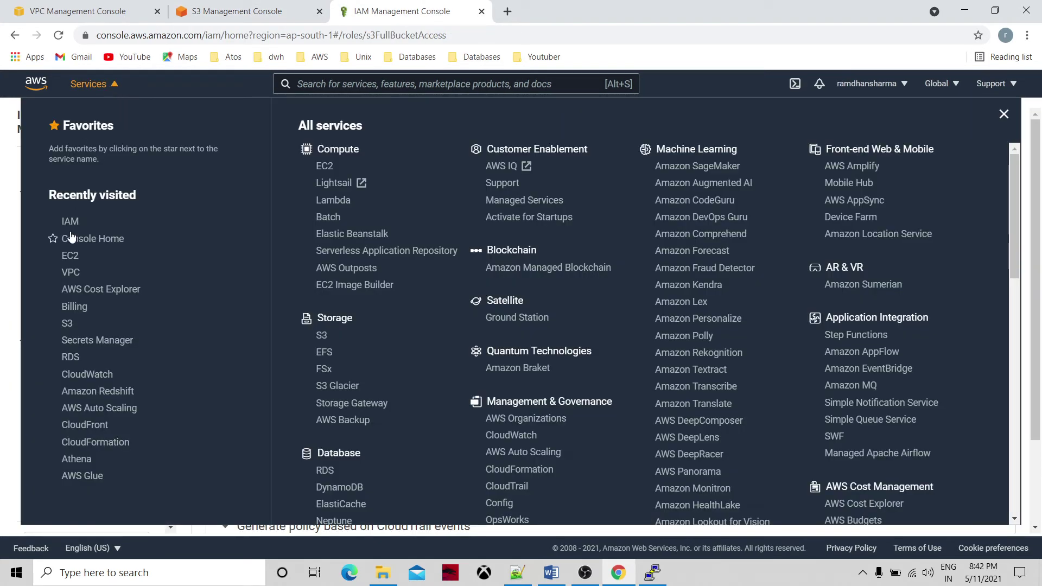
{"action": "left_click", "coordinate": [69, 256]}
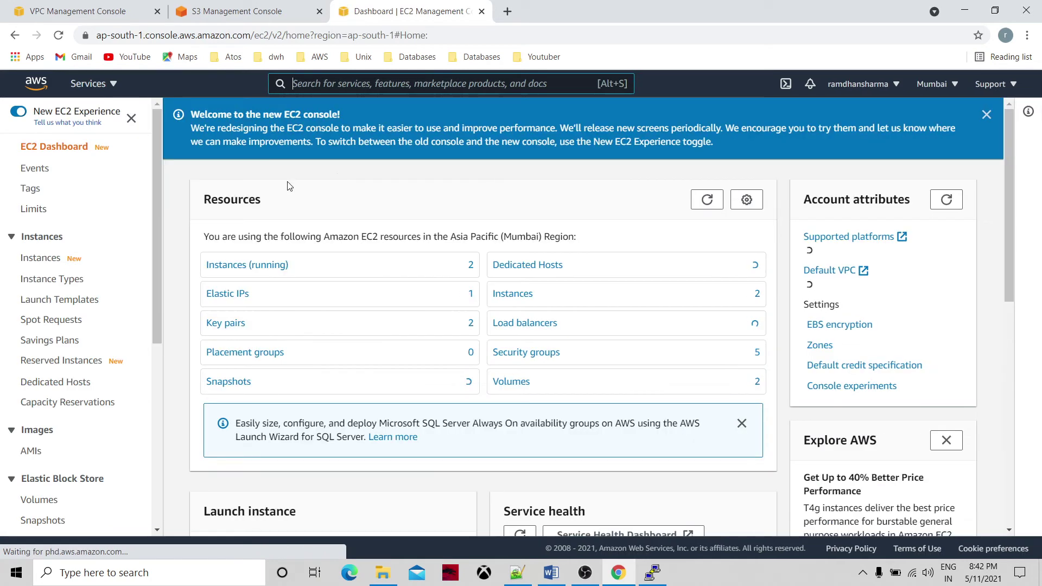
{"action": "left_click", "coordinate": [493, 296]}
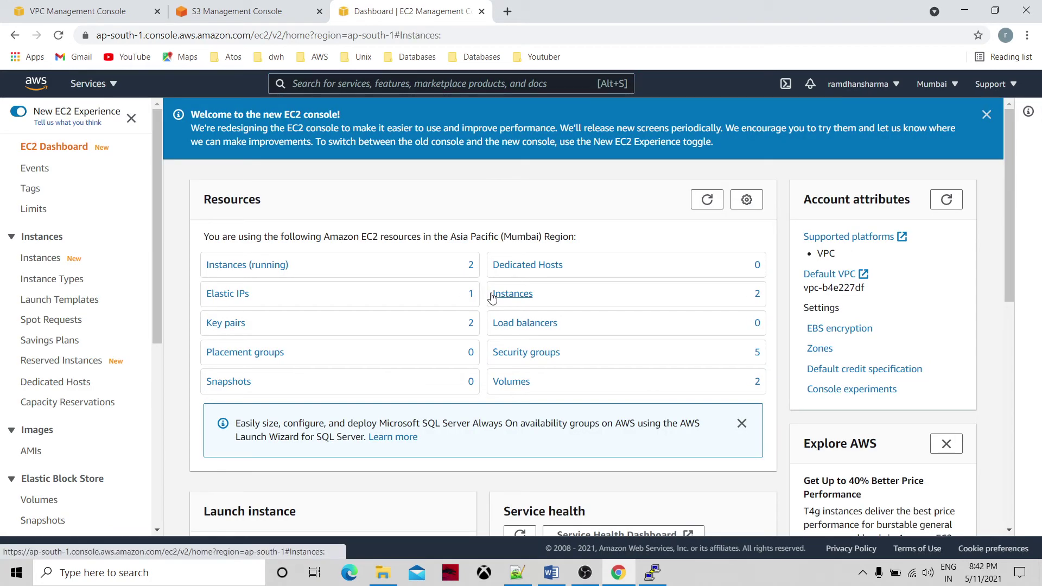
{"action": "left_click", "coordinate": [339, 250]}
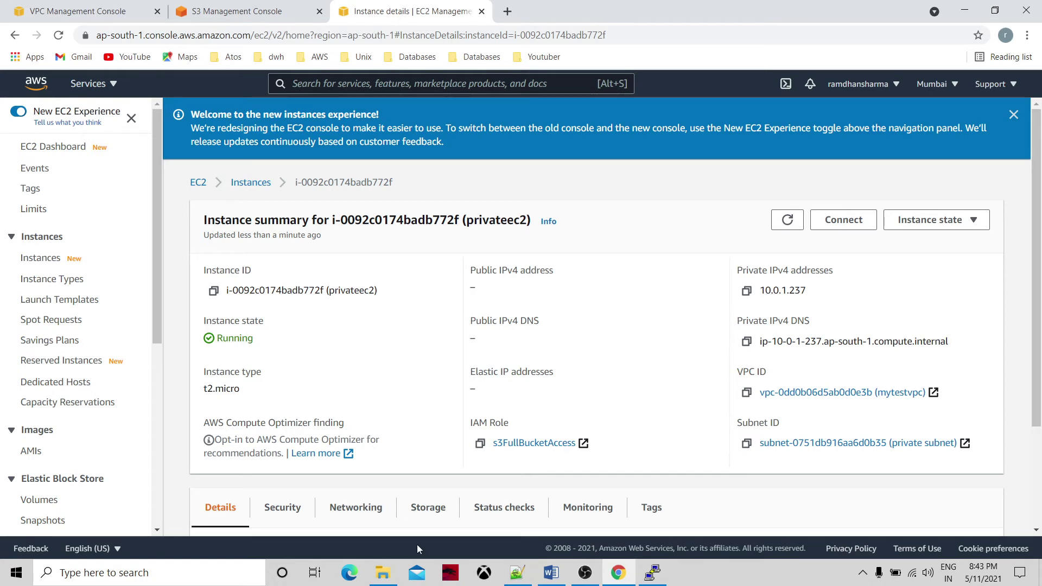
{"action": "left_click", "coordinate": [392, 576]}
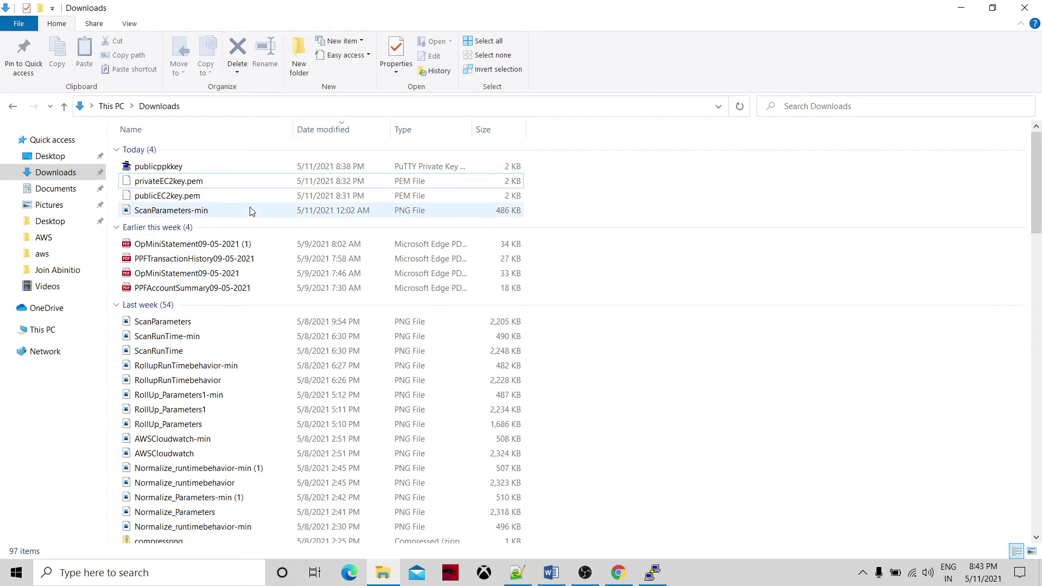
Open privateEC2key.pem from Downloads in Notepad.
{"action": "left_click", "coordinate": [199, 183]}
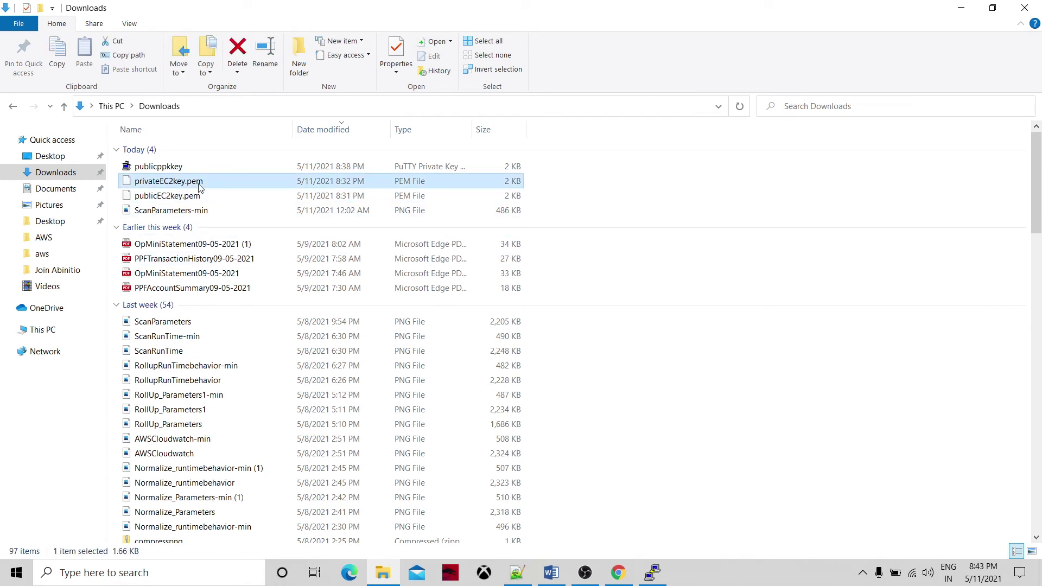
{"action": "right_click", "coordinate": [200, 188]}
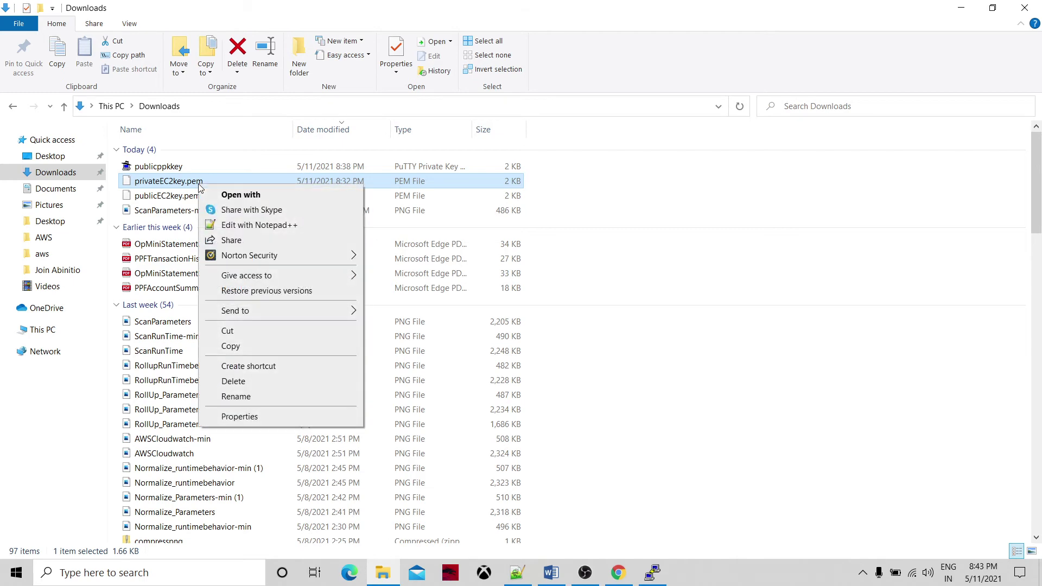
{"action": "left_click", "coordinate": [239, 195]}
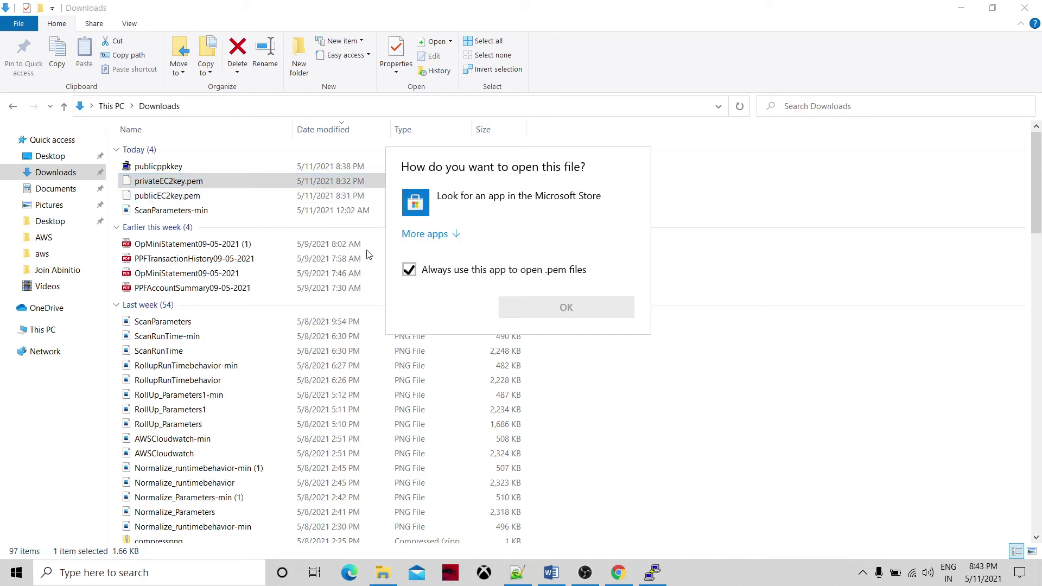
{"action": "left_click", "coordinate": [435, 234]}
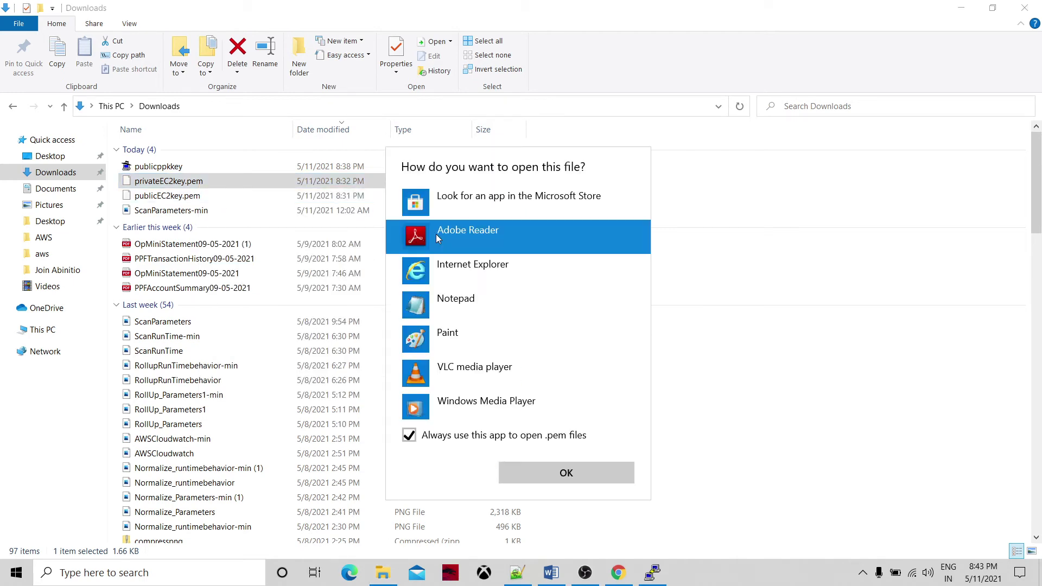
{"action": "left_click", "coordinate": [455, 306]}
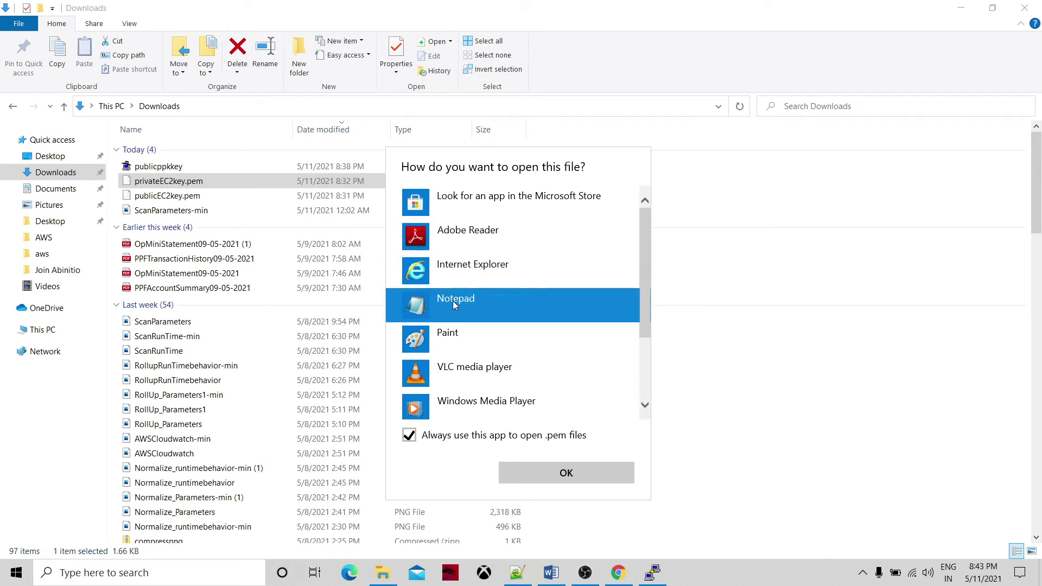
{"action": "left_click", "coordinate": [558, 478]}
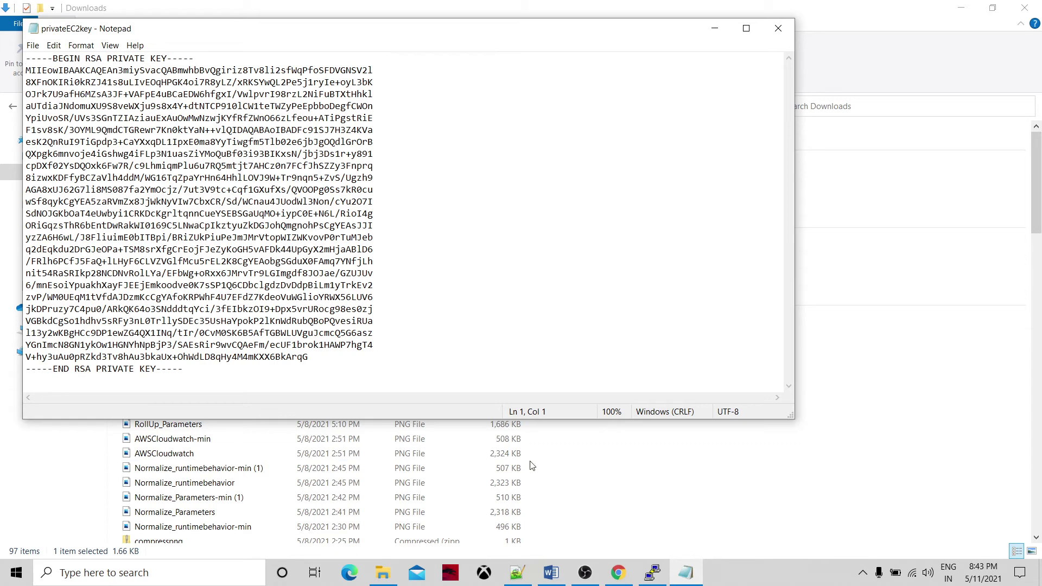
Select the entire RSA private key text in Notepad.
{"action": "left_click", "coordinate": [652, 573]}
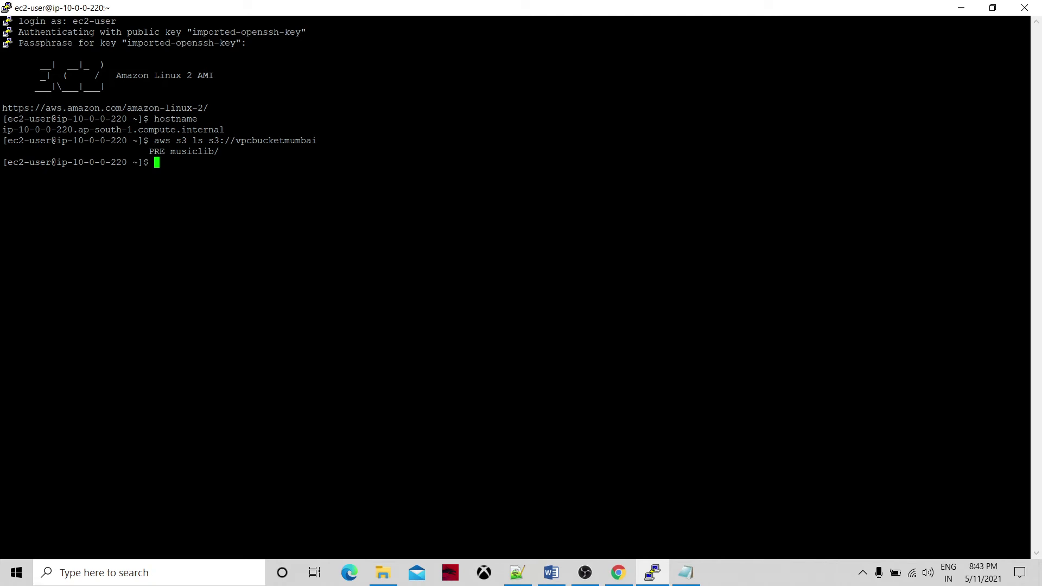
{"action": "key", "text": "alt+Tab"}
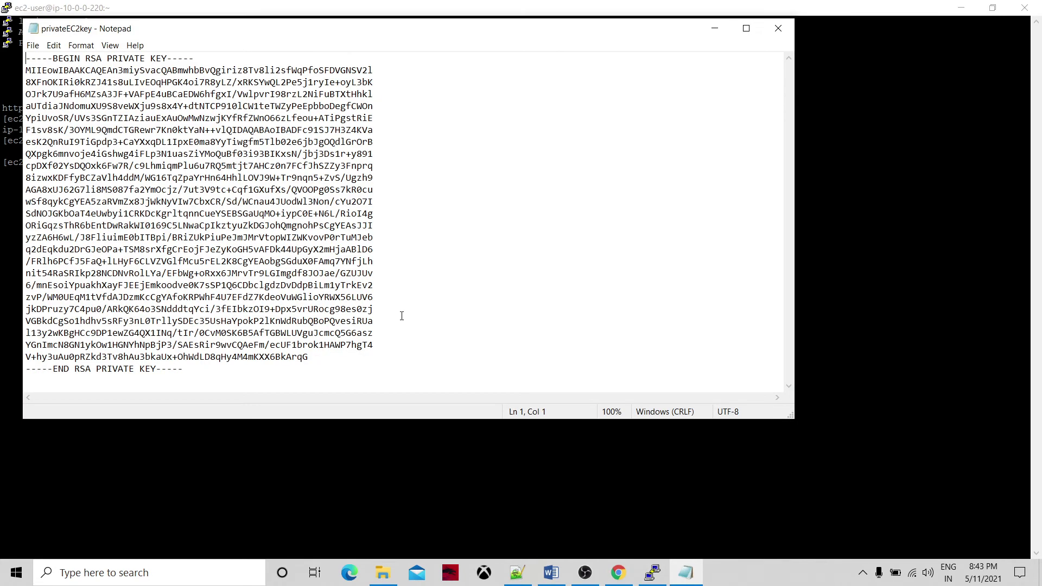
{"action": "key", "text": "alt+Tab"}
{"action": "key", "text": "alt+Tab"}
{"action": "key", "text": "ctrl+a"}
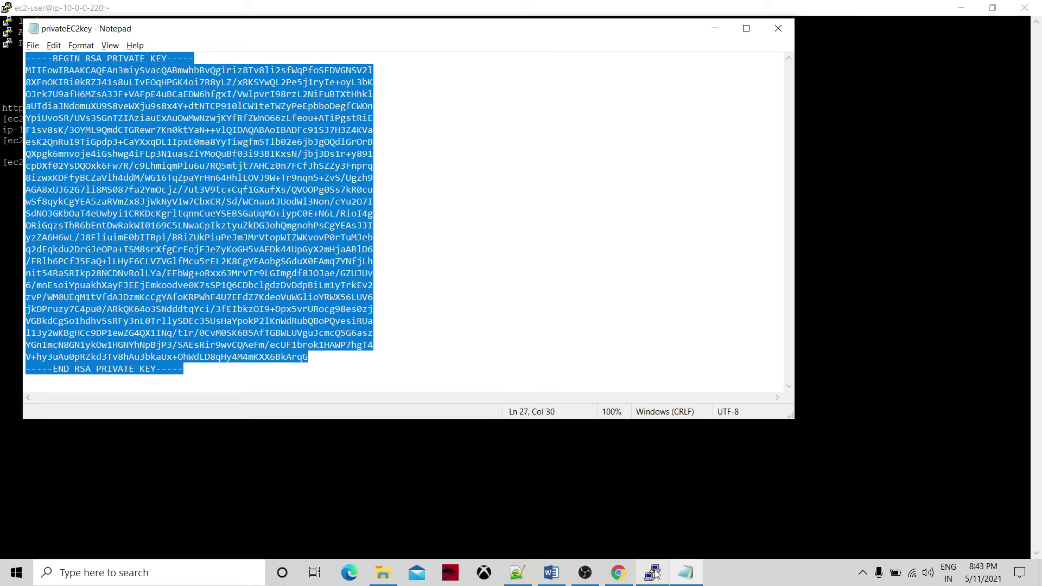
{"action": "mouse_move", "coordinate": [656, 573]}
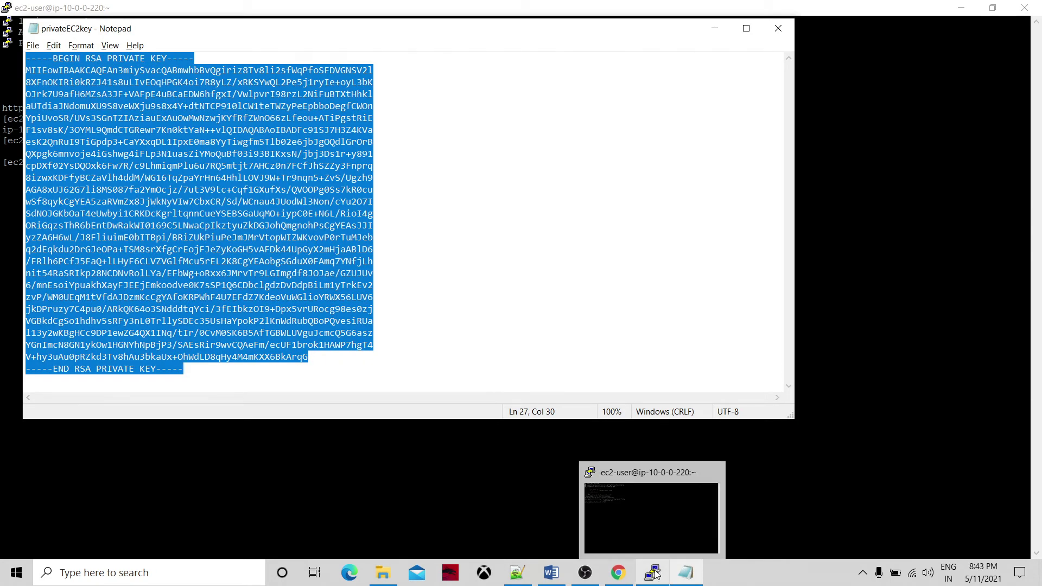
Open a new file privateEC2key.pem in vi on the public instance.
{"action": "left_click", "coordinate": [655, 573]}
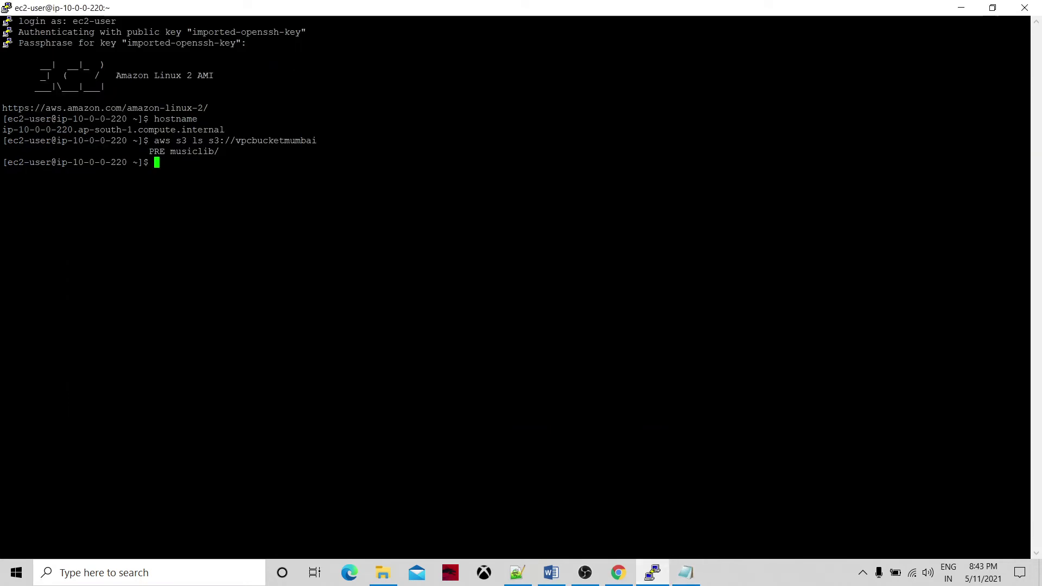
{"action": "type", "text": "vi"}
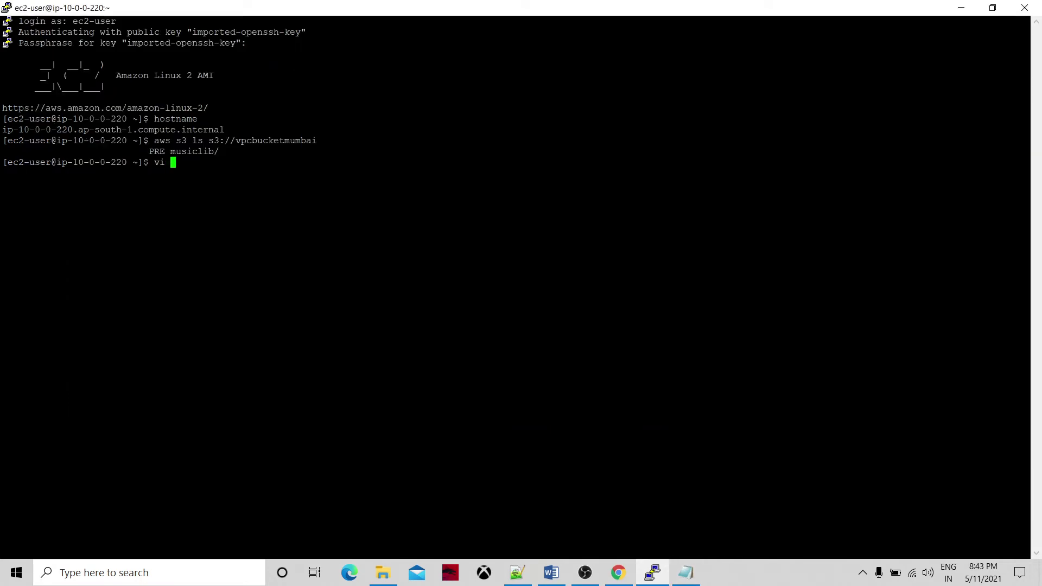
{"action": "left_click", "coordinate": [383, 573]}
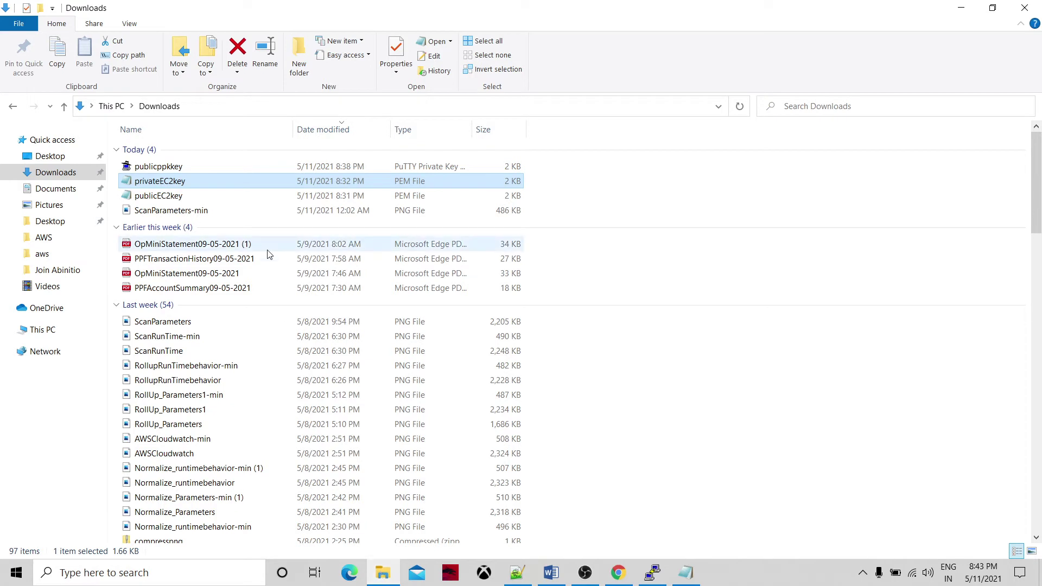
{"action": "left_click", "coordinate": [205, 182]}
{"action": "key", "text": "ctrl+c"}
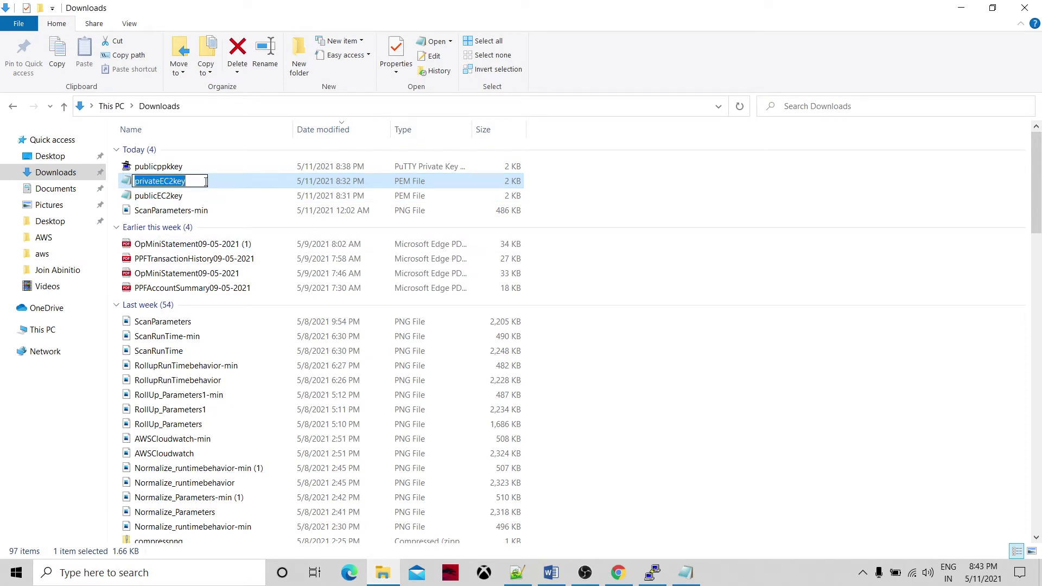
{"action": "left_click", "coordinate": [652, 572]}
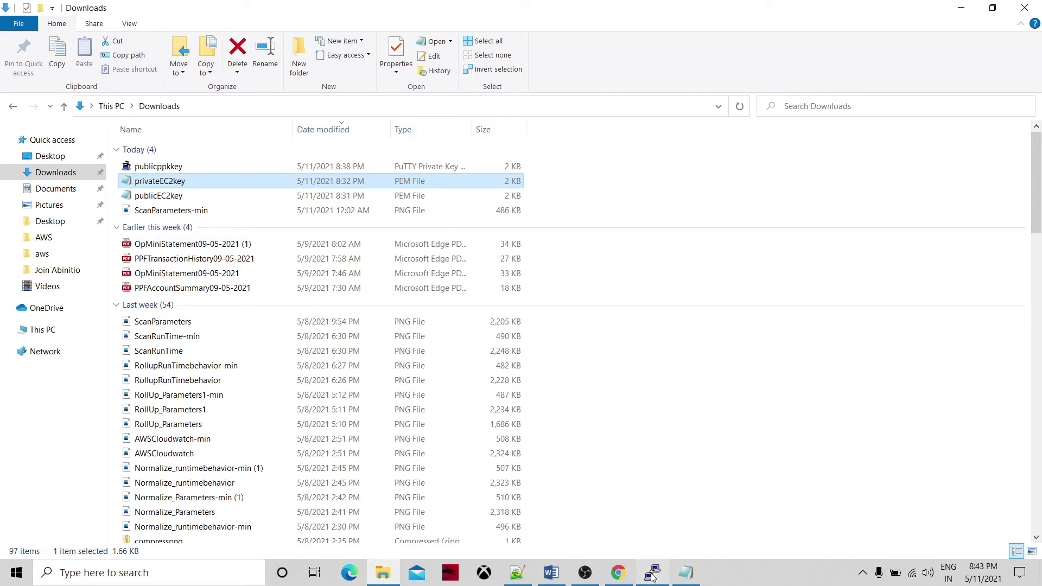
{"action": "key", "text": "shift+Insert"}
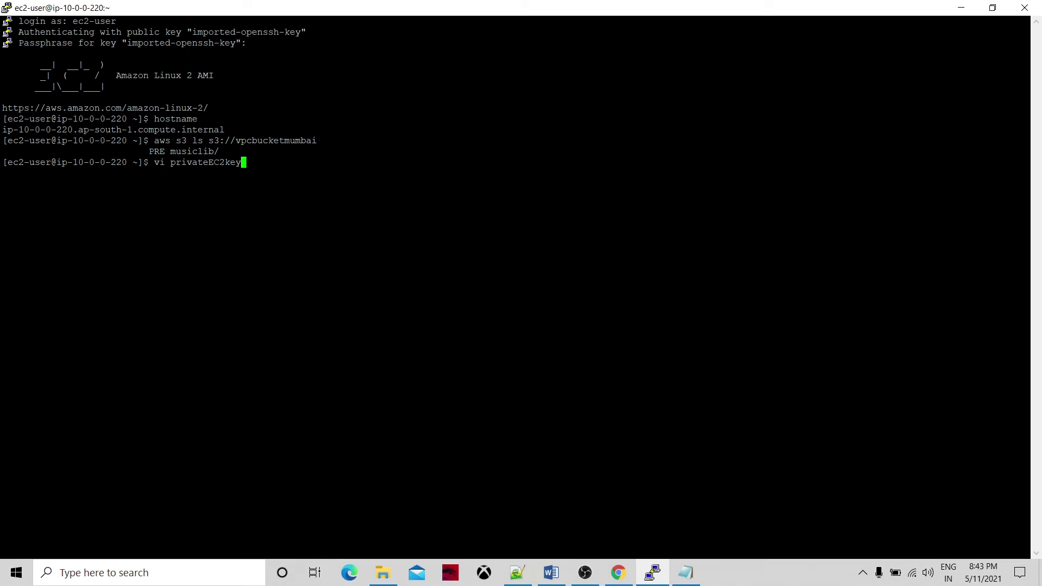
{"action": "type", "text": ".pem"}
{"action": "key", "text": "Return"}
Paste the RSA private key into the file and save it with :wq.
{"action": "key", "text": "i"}
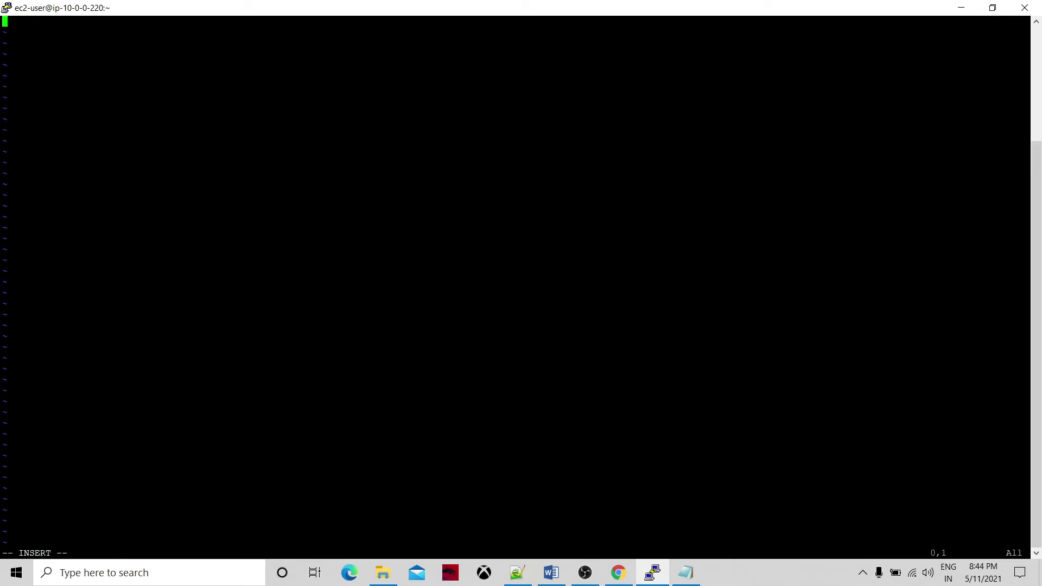
{"action": "left_click", "coordinate": [686, 572]}
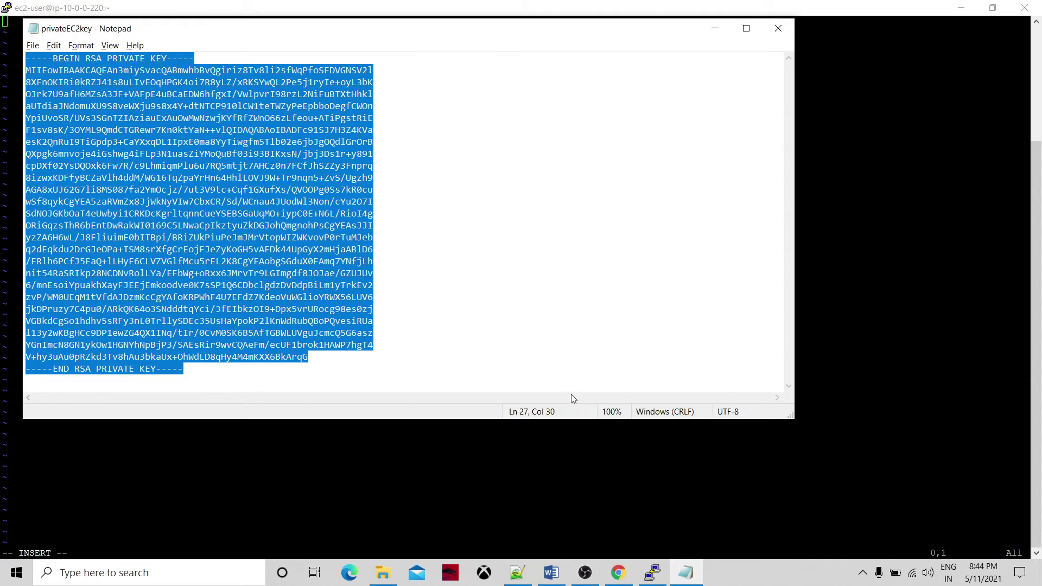
{"action": "key", "text": "alt+Tab"}
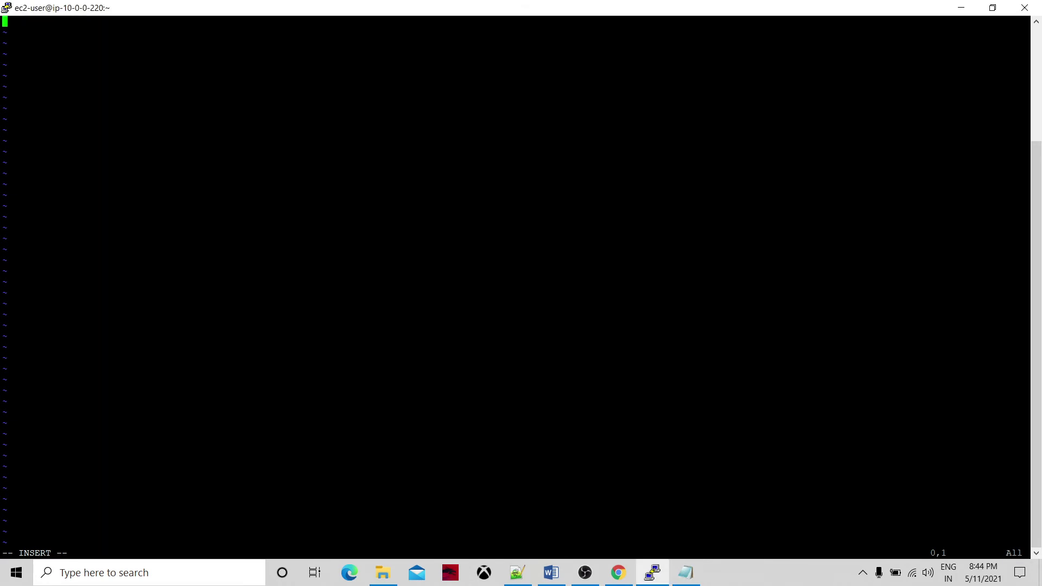
{"action": "key", "text": "shift+Insert"}
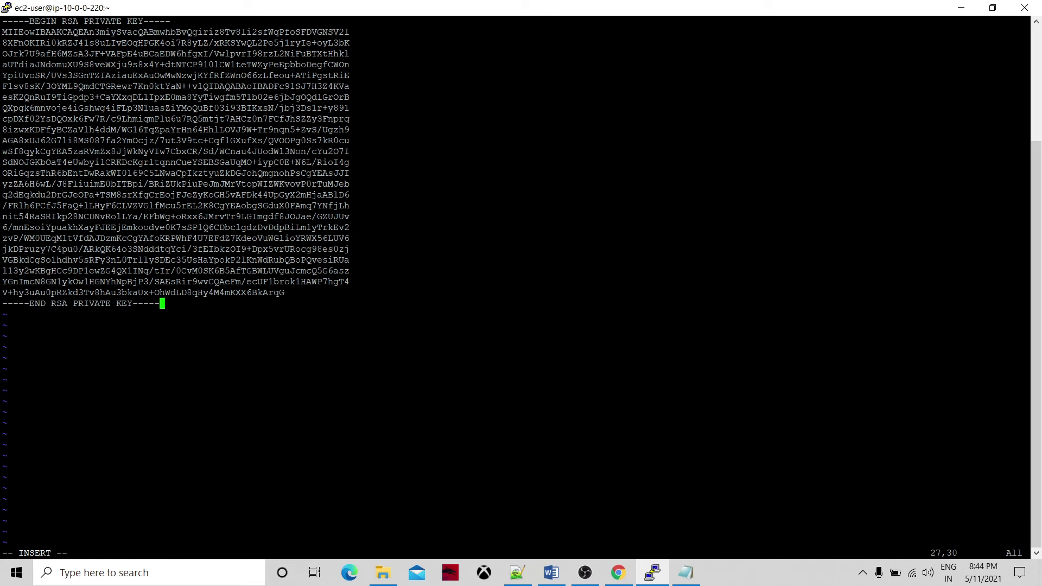
{"action": "key", "text": "Escape"}
{"action": "type", "text": ":wq"}
{"action": "key", "text": "Return"}
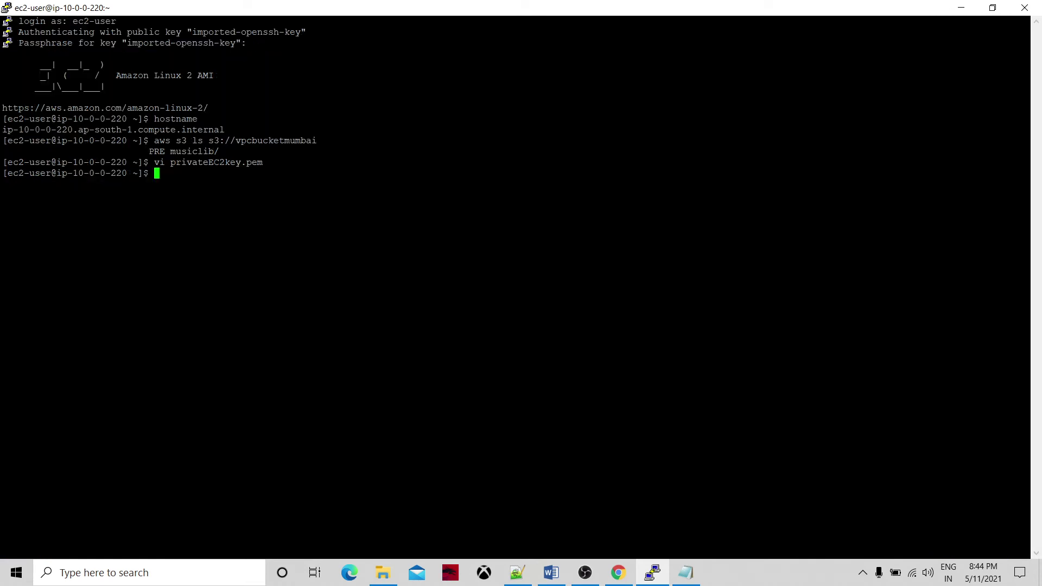
List the home directory with ls -lart and set privateEC2key.pem permissions to 600.
{"action": "type", "text": "ls -lart"}
{"action": "key", "text": "Return"}
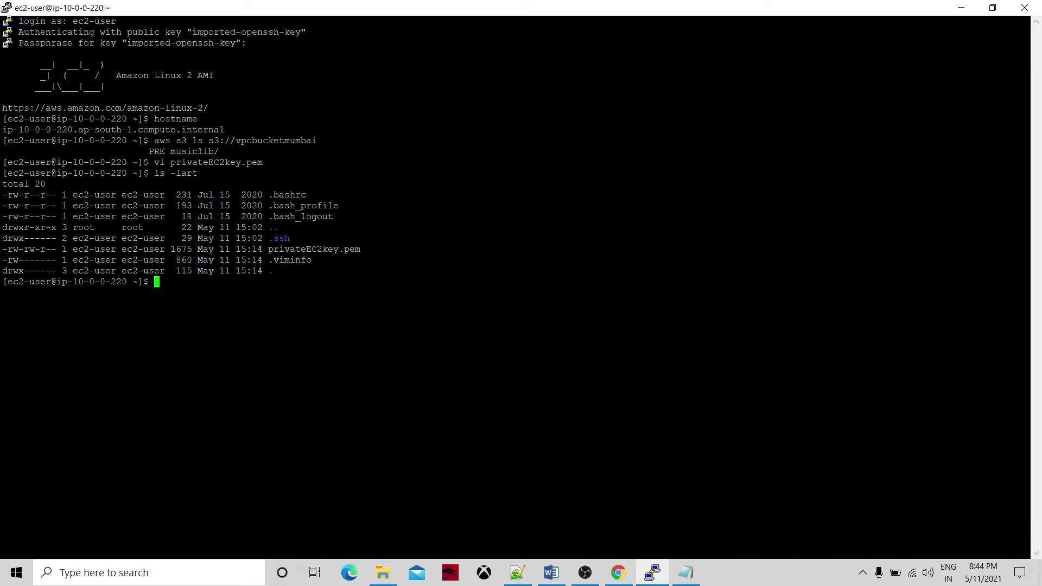
{"action": "double_click", "coordinate": [342, 250]}
{"action": "key", "text": "ctrl+c"}
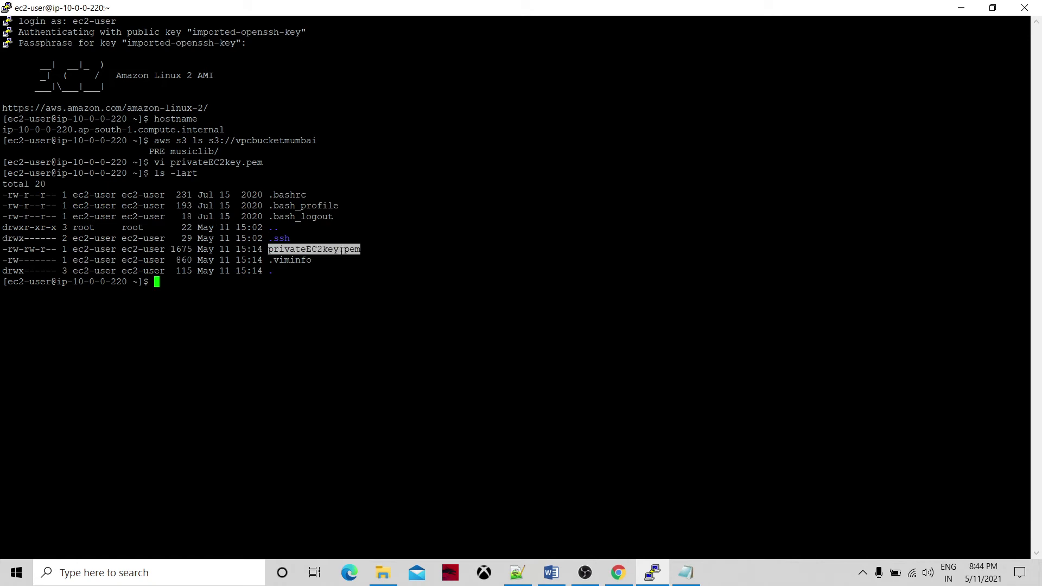
{"action": "type", "text": "chmod 600"}
{"action": "key", "text": "shift+Insert"}
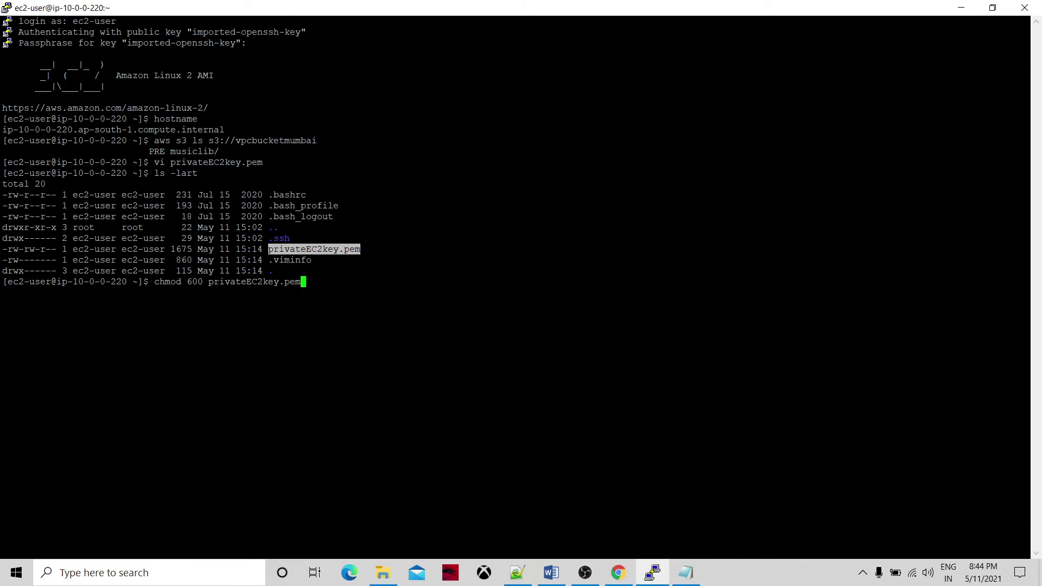
{"action": "key", "text": "Return"}
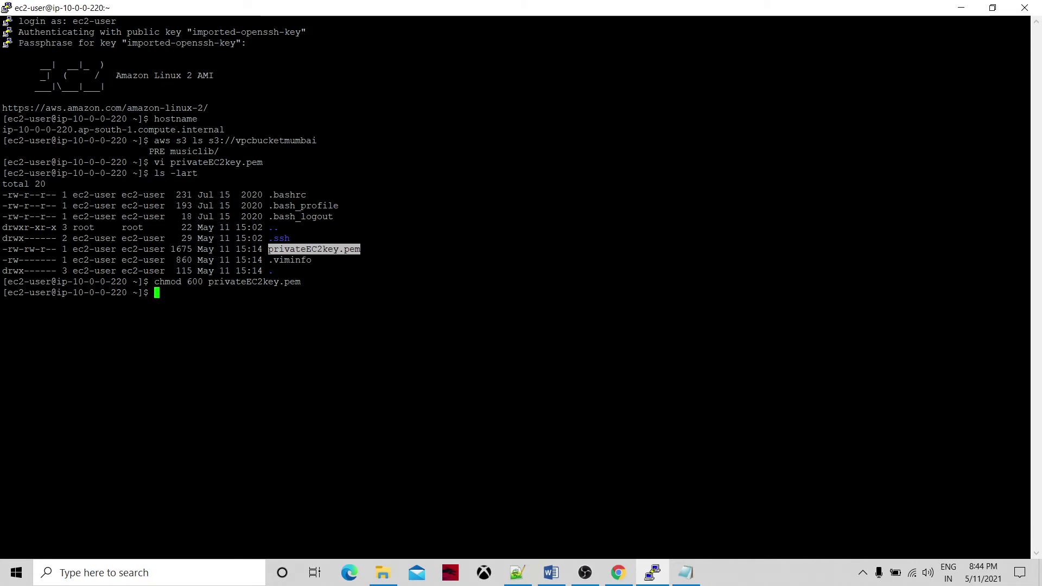
Look up the ssh user@privateDNS template on line 13 of the notes.
{"action": "left_click", "coordinate": [348, 304]}
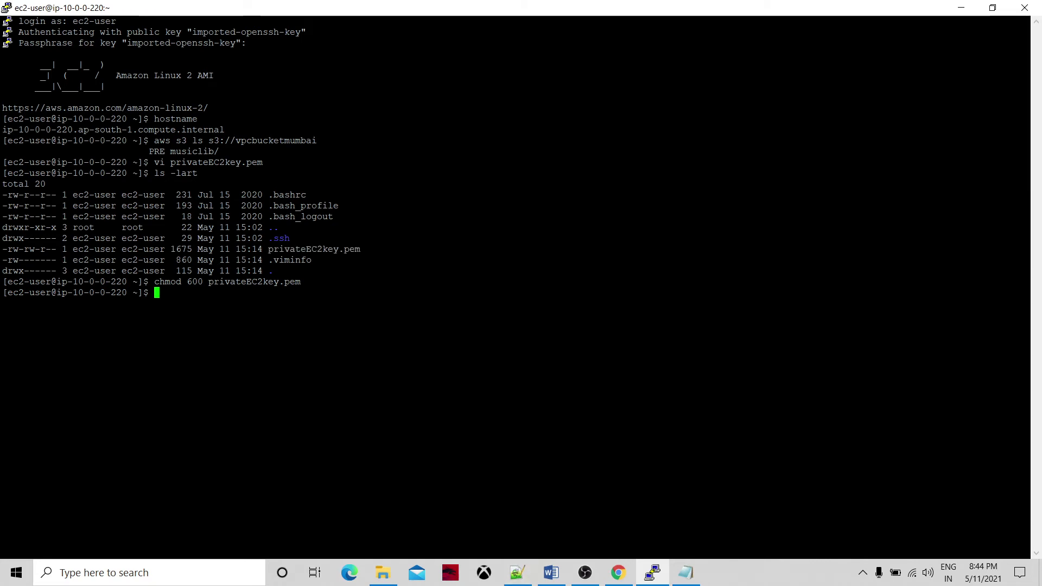
{"action": "left_click", "coordinate": [687, 572]}
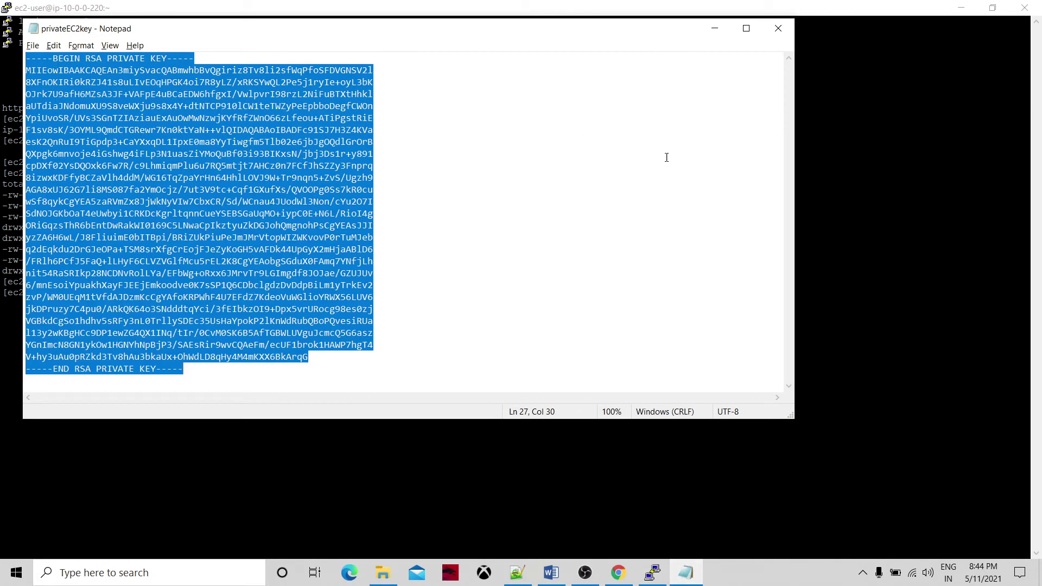
{"action": "left_click", "coordinate": [517, 573]}
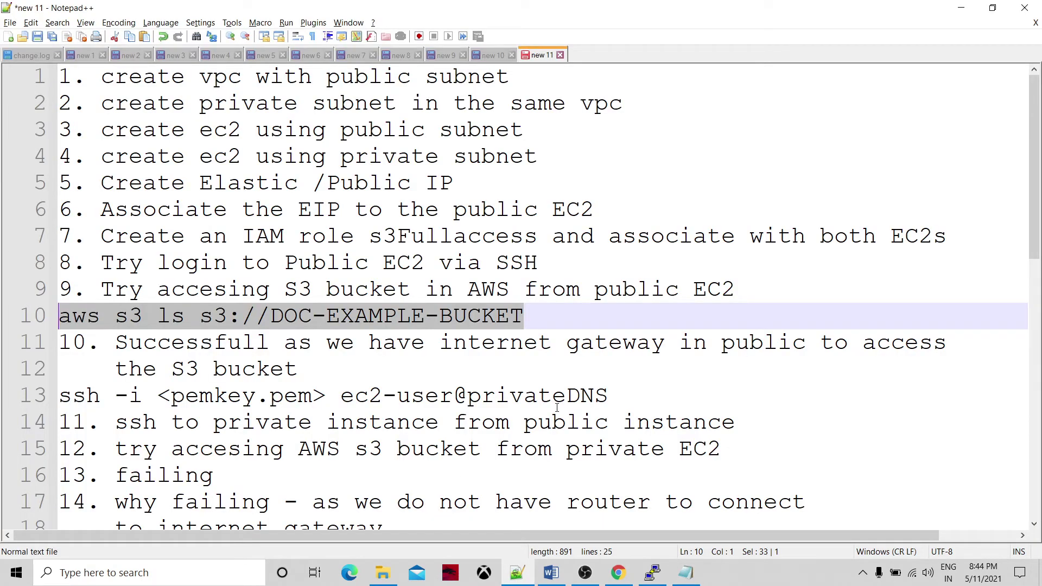
{"action": "left_click_drag", "start_coordinate": [609, 395], "coordinate": [60, 395]}
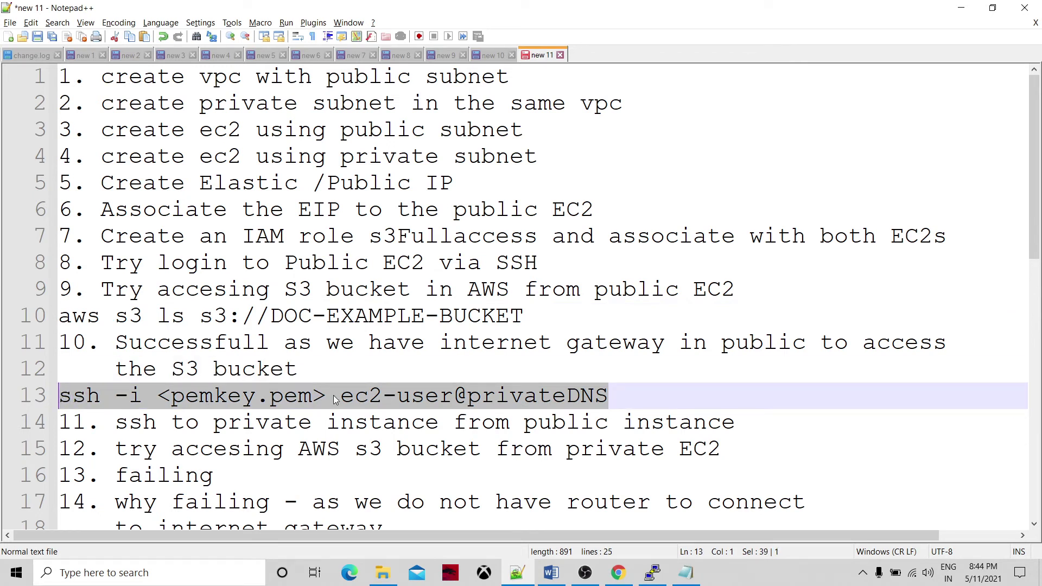
{"action": "left_click", "coordinate": [662, 576]}
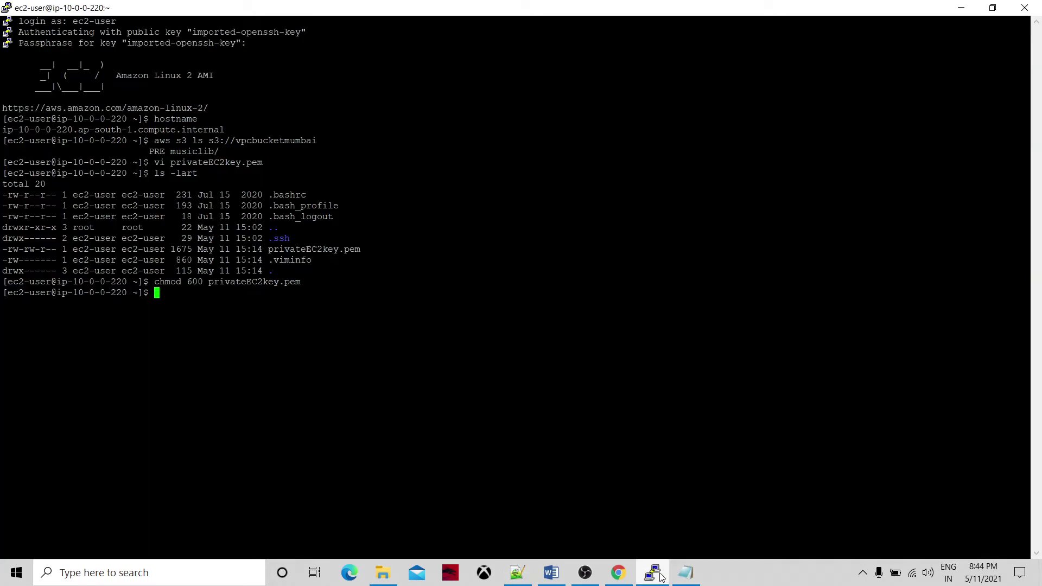
Type ssh -i privateEC2key.pem ec2-user@ at the terminal prompt.
{"action": "type", "text": "ssh -i"}
{"action": "double_click", "coordinate": [254, 282]}
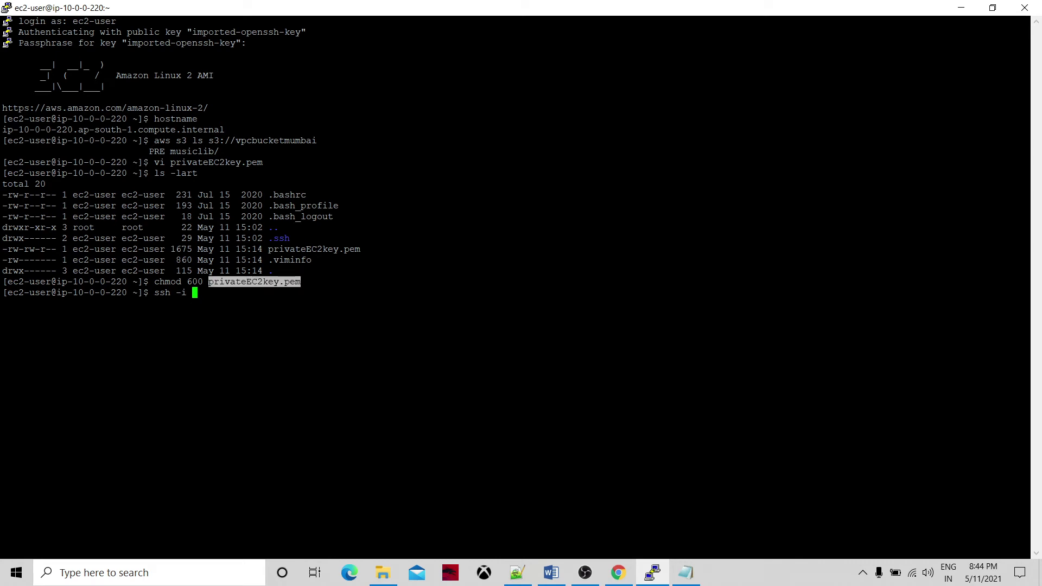
{"action": "key", "text": "shift+Insert"}
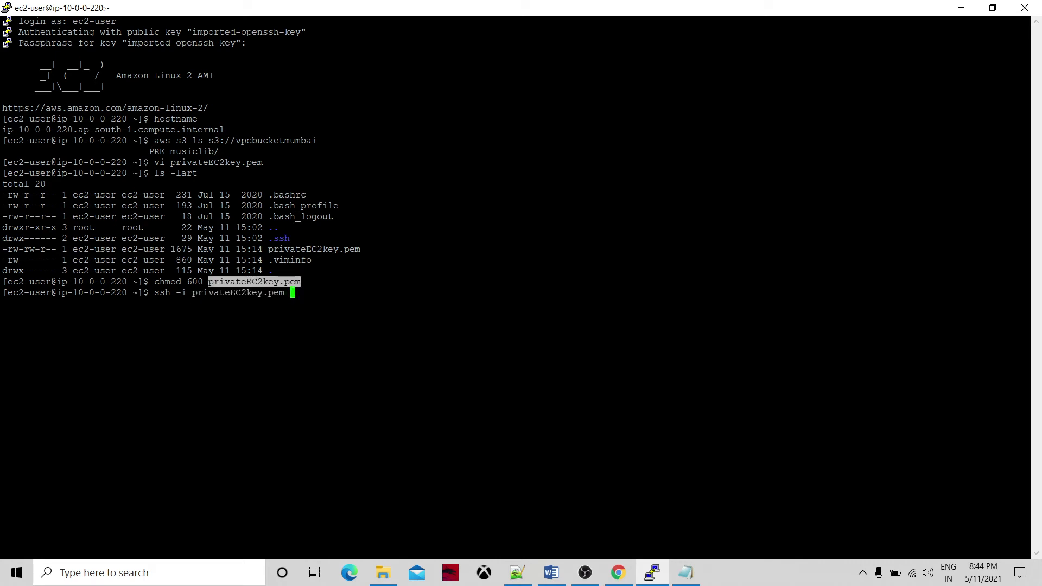
{"action": "type", "text": "ec2-user@"}
Review the SSH client and browser connection options for the private instance.
{"action": "left_click", "coordinate": [619, 573]}
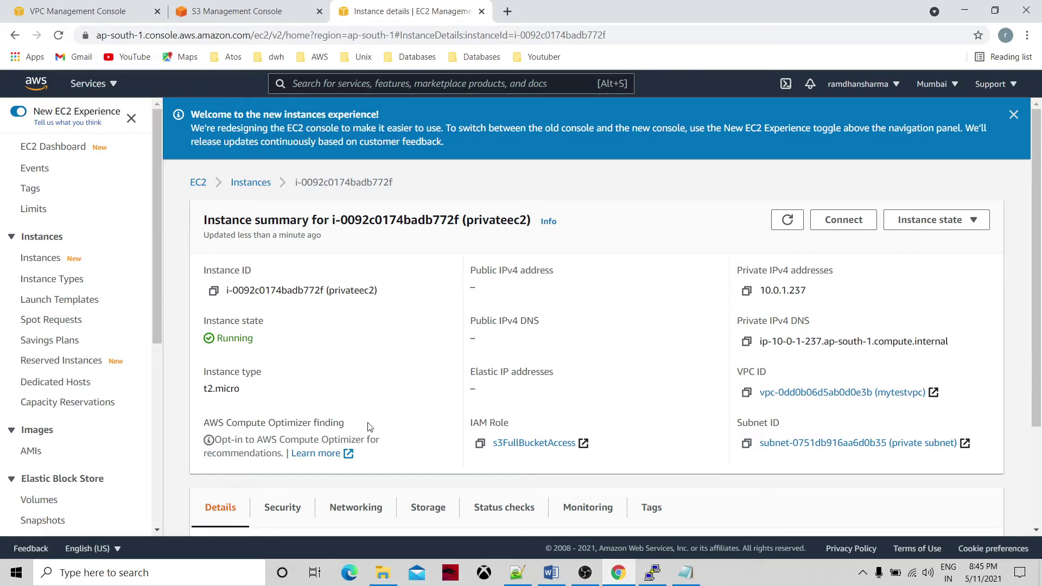
{"action": "left_click", "coordinate": [843, 220]}
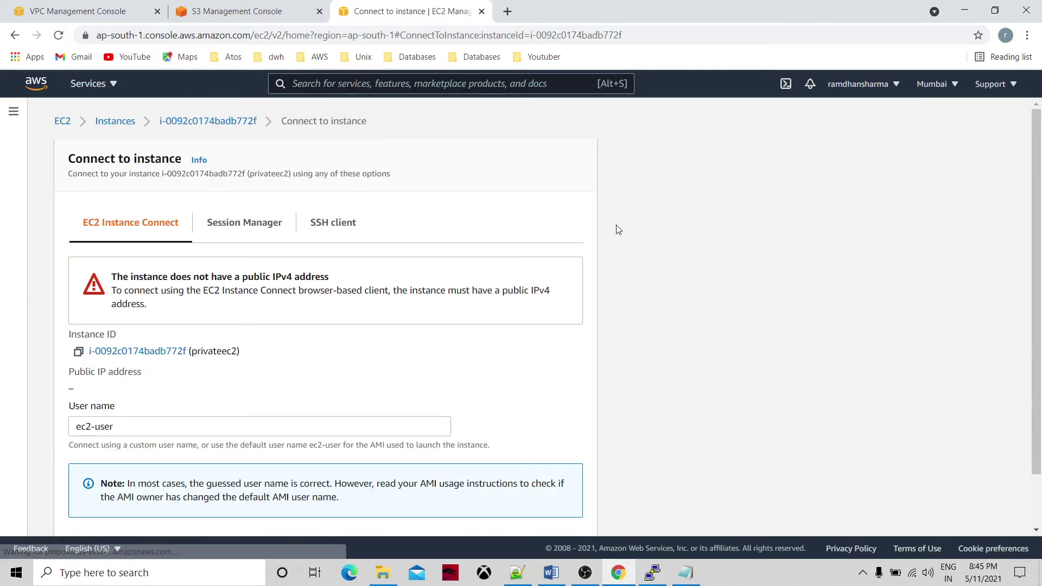
{"action": "left_click", "coordinate": [349, 225]}
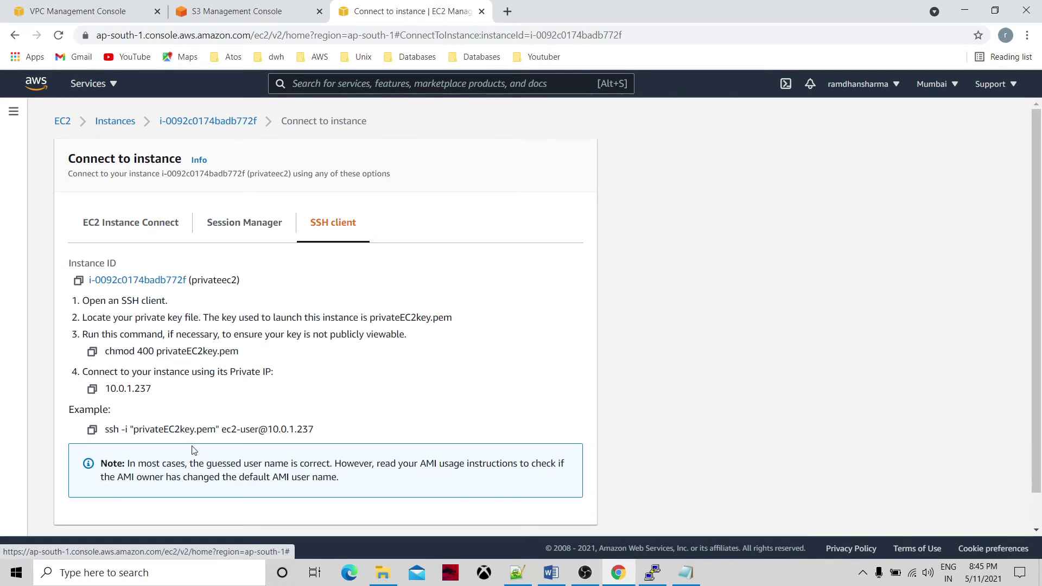
{"action": "double_click", "coordinate": [241, 430]}
{"action": "left_click", "coordinate": [155, 230]}
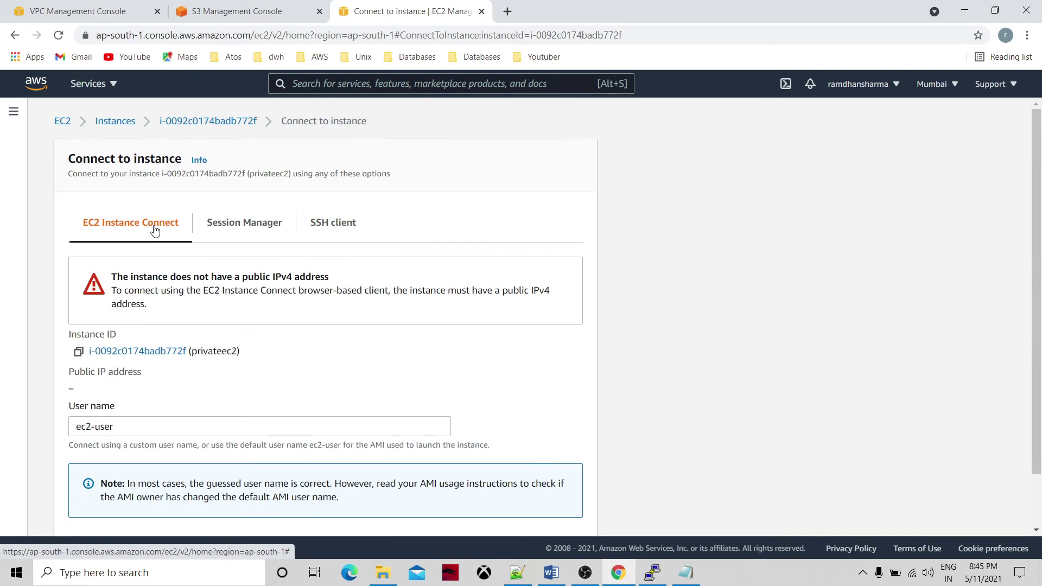
{"action": "left_click", "coordinate": [126, 427]}
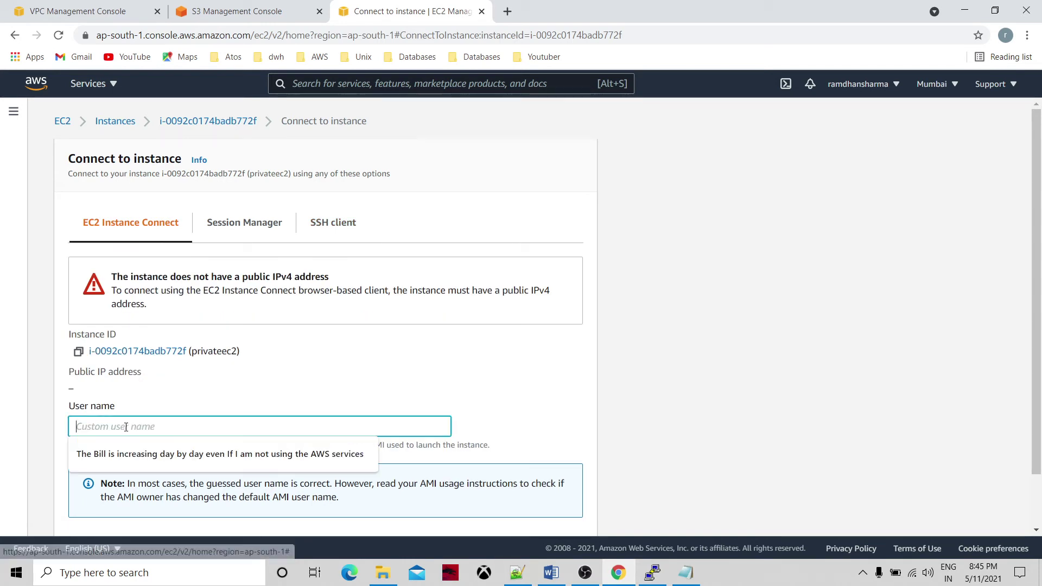
{"action": "left_click", "coordinate": [274, 360]}
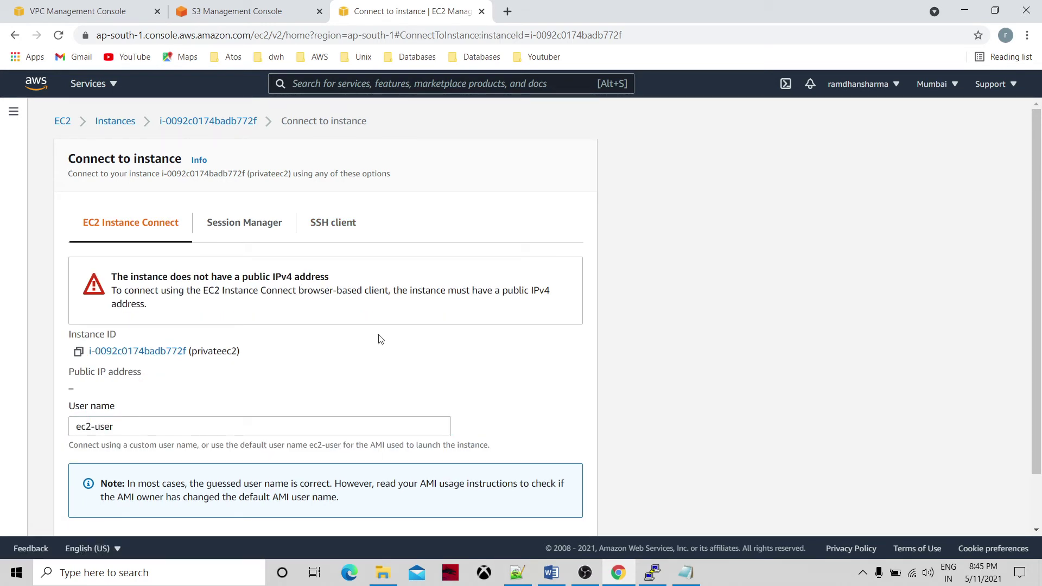
Copy privateec2's Private IPv4 DNS, ip-10-0-1-237.ap-south-1.compute.internal.
{"action": "left_click", "coordinate": [115, 125]}
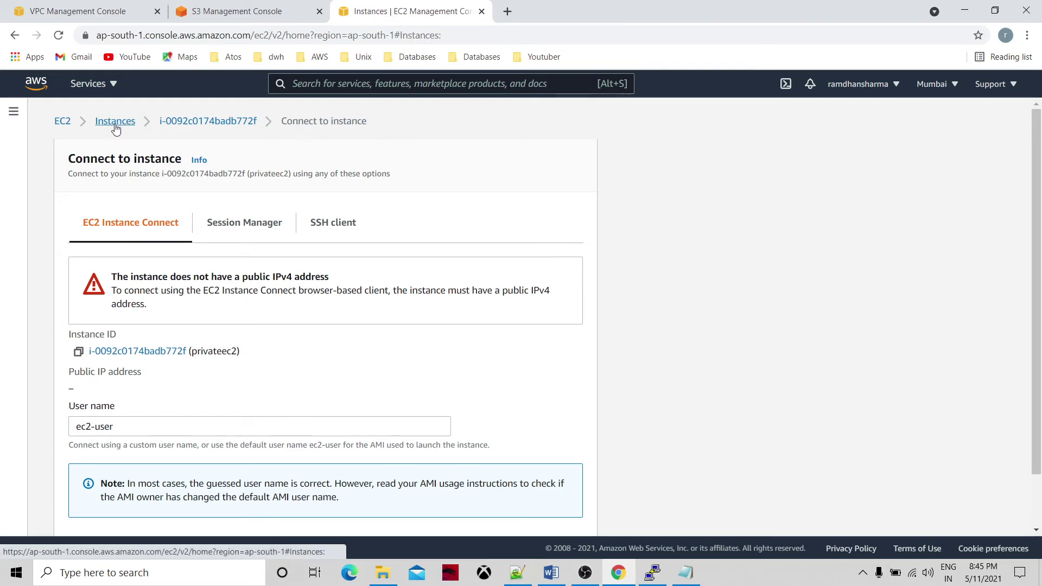
{"action": "left_click", "coordinate": [353, 190]}
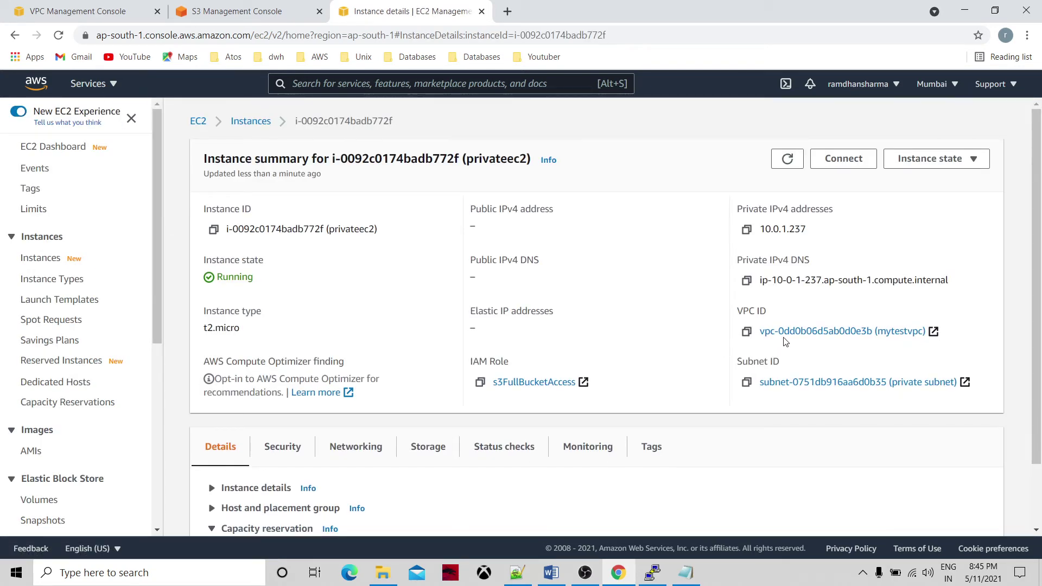
{"action": "left_click", "coordinate": [747, 281]}
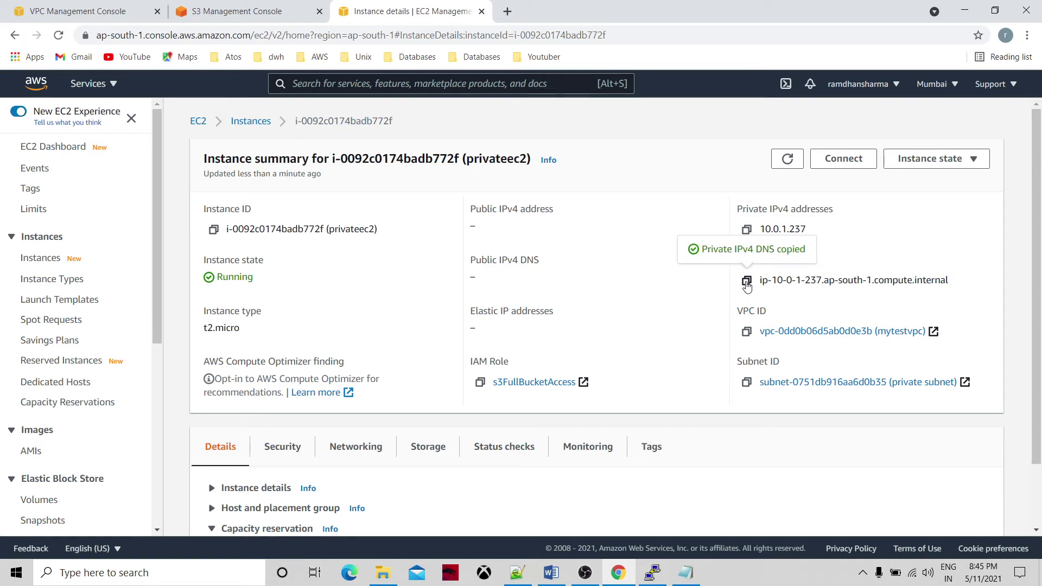
{"action": "left_click", "coordinate": [685, 573]}
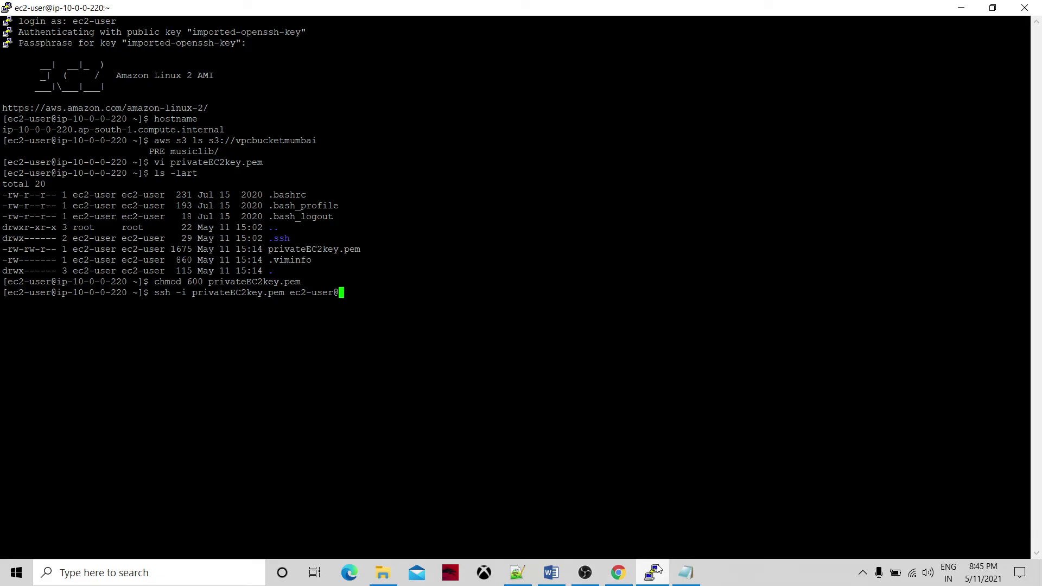
SSH into the private instance using its DNS name, accepting the host key.
{"action": "key", "text": "shift+Insert"}
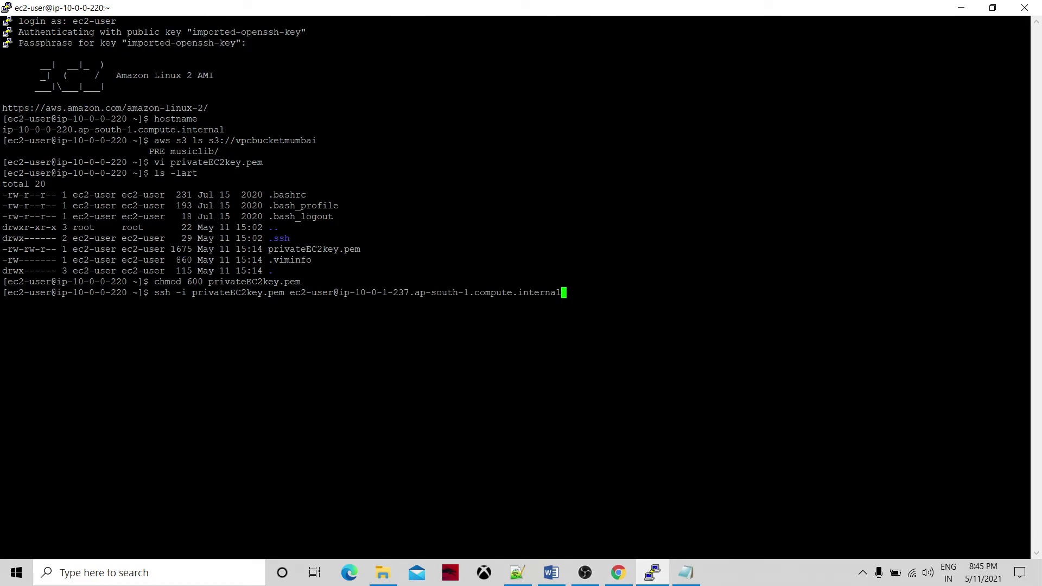
{"action": "key", "text": "Return"}
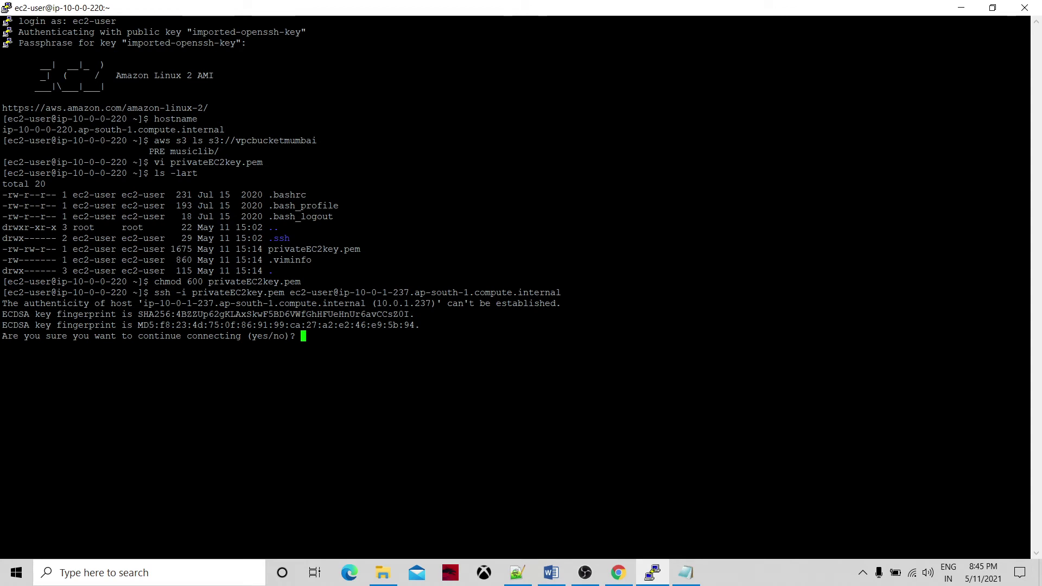
{"action": "type", "text": "yes"}
{"action": "key", "text": "Return"}
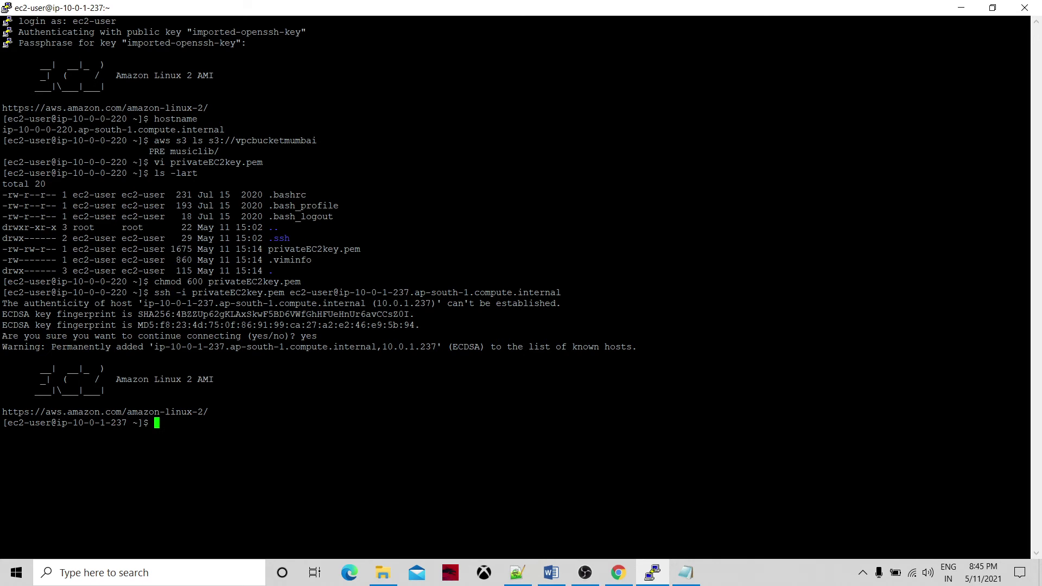
Run hostname and uname -a, then paste aws s3 ls s3://vpcbucketmumbai at the prompt.
{"action": "type", "text": "hostname"}
{"action": "key", "text": "Return"}
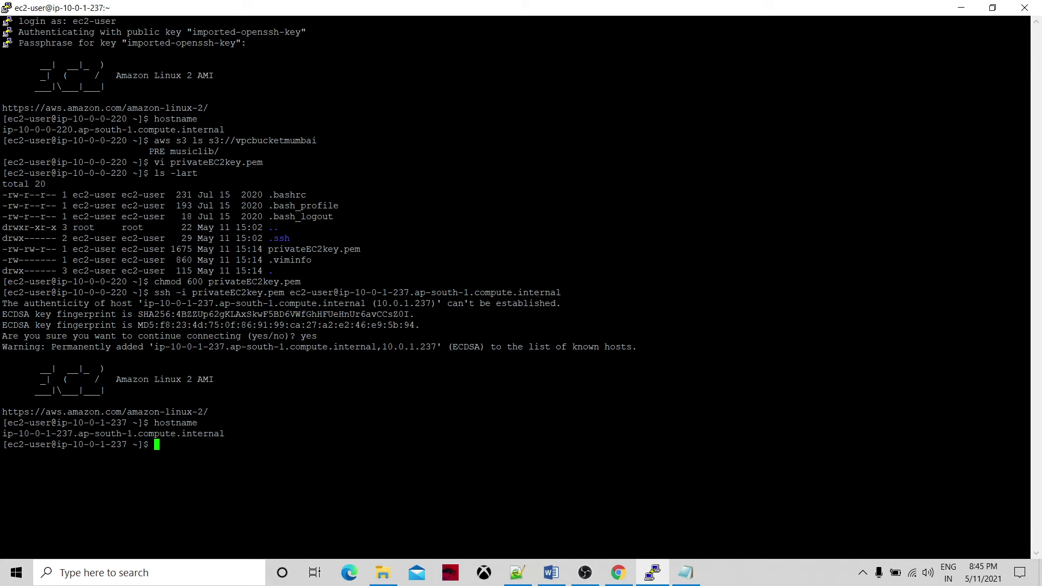
{"action": "type", "text": "uname -a"}
{"action": "key", "text": "Return"}
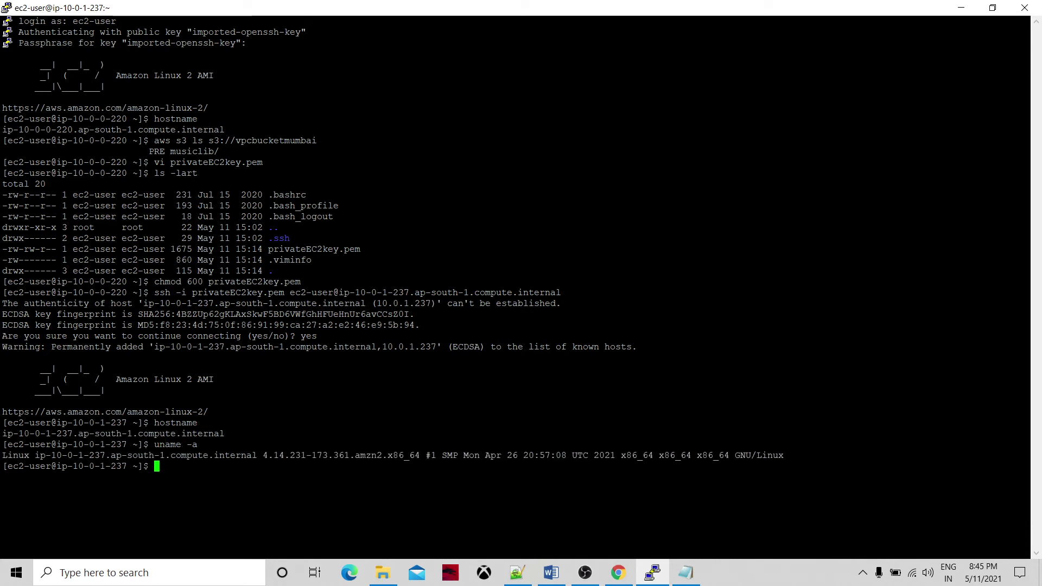
{"action": "key", "text": "Return"}
{"action": "key", "text": "Return"}
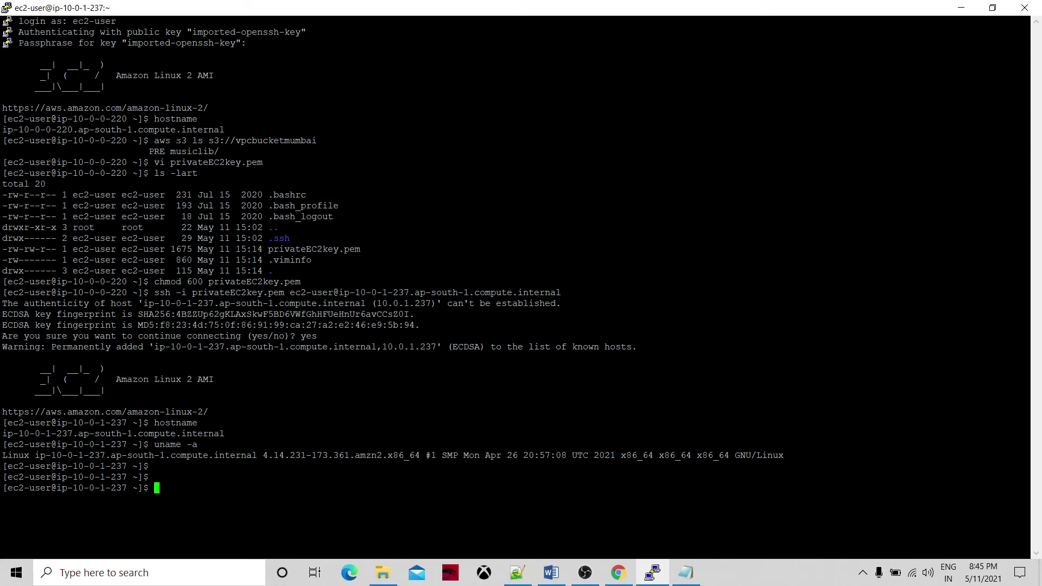
{"action": "left_click_drag", "start_coordinate": [154, 140], "coordinate": [317, 142]}
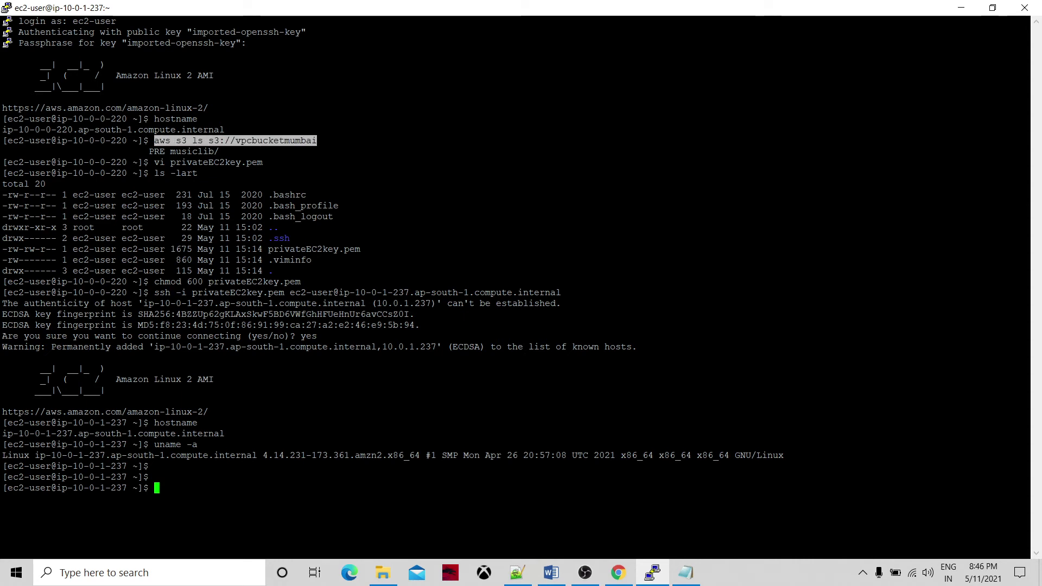
{"action": "key", "text": "shift+Insert"}
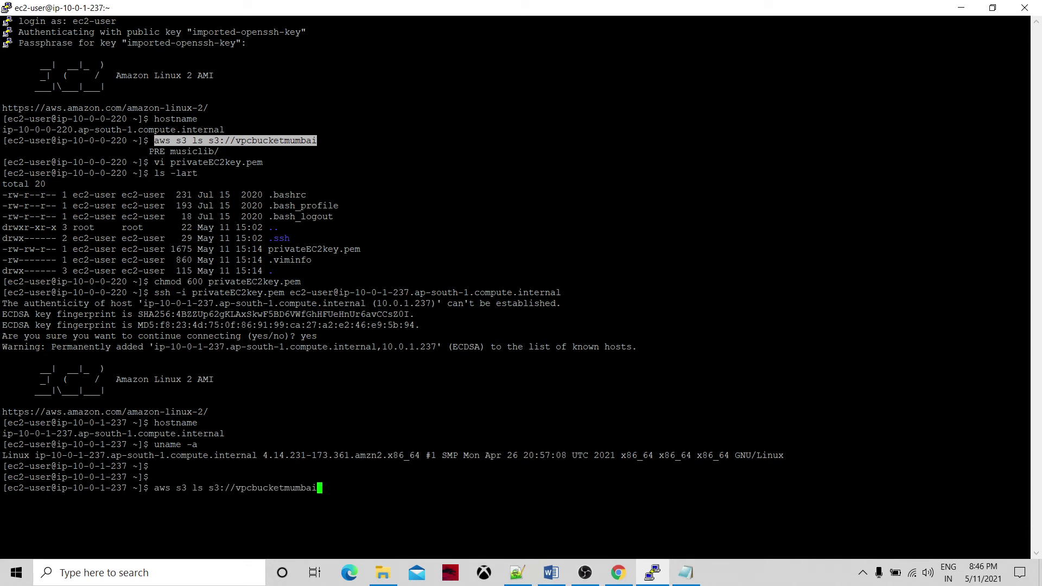
Run the S3 listing from the private instance and view the s3_vpc_endpoint diagram.
{"action": "key", "text": "Return"}
{"action": "left_click", "coordinate": [551, 573]}
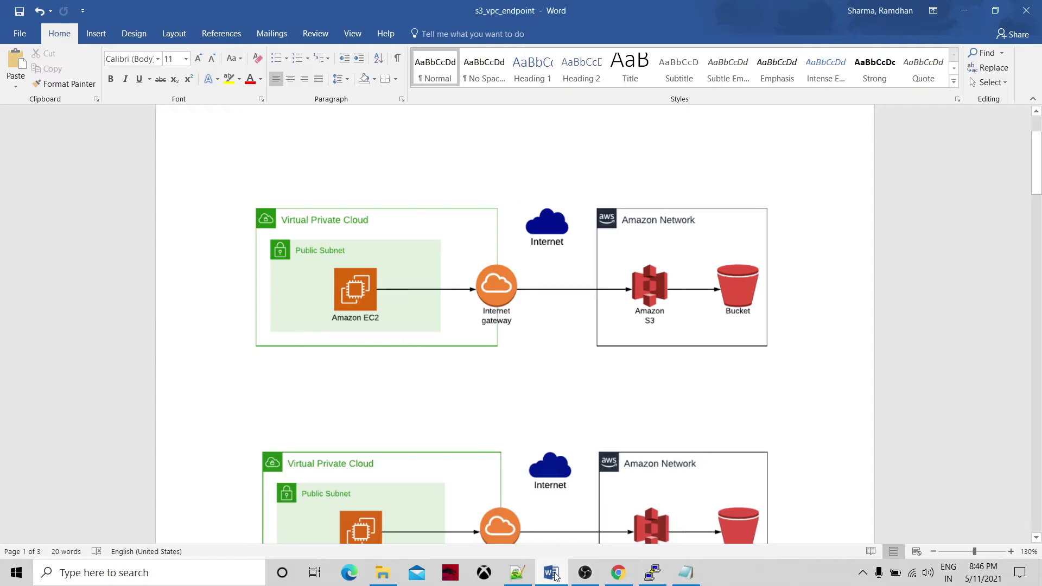
{"action": "left_click", "coordinate": [484, 348]}
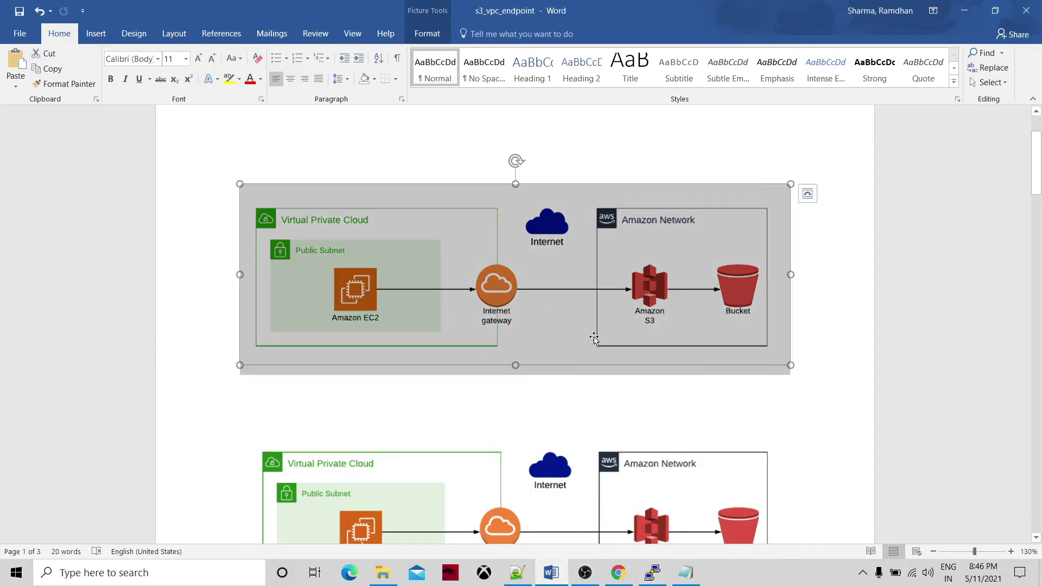
{"action": "left_click", "coordinate": [773, 393]}
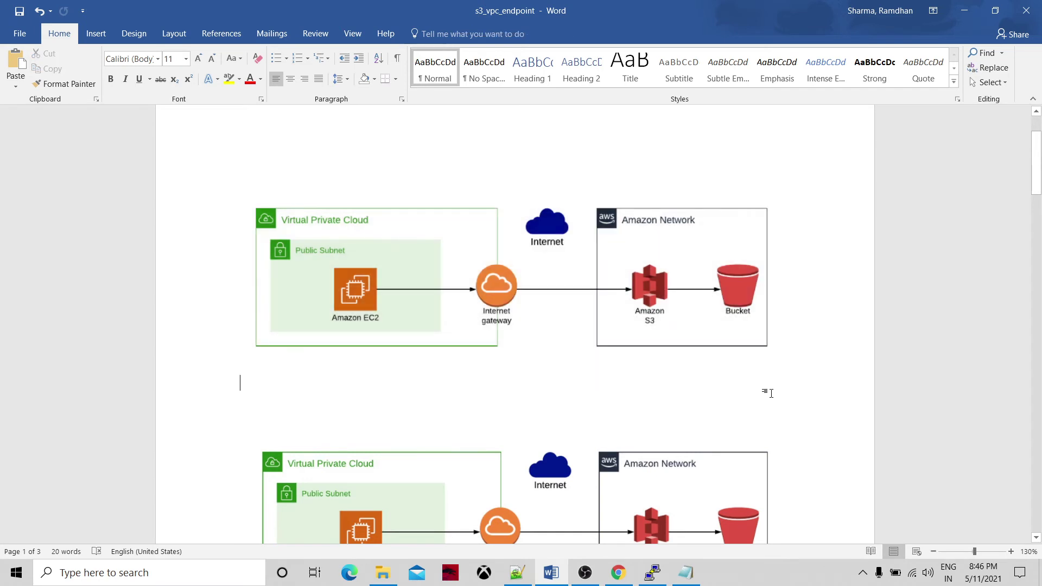
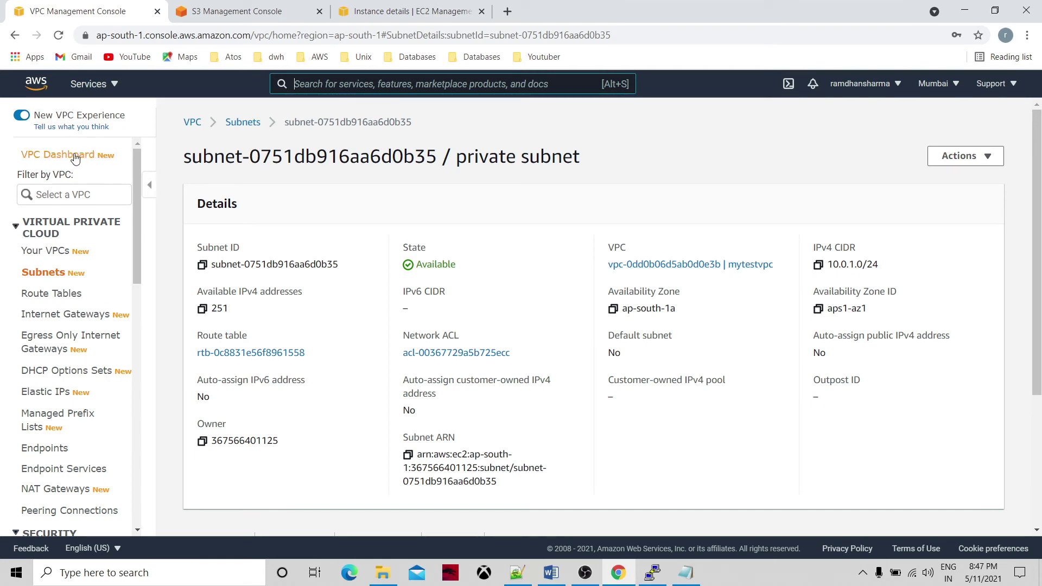
Go to the VPC dashboard's Endpoints list and start creating a new endpoint.
{"action": "left_click", "coordinate": [75, 154]}
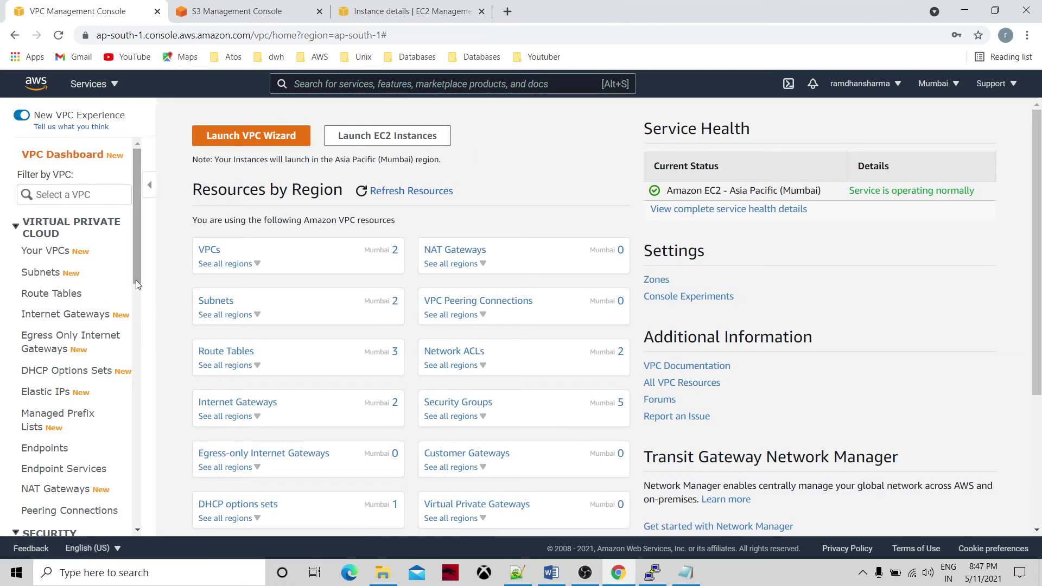
{"action": "left_click_drag", "start_coordinate": [138, 273], "coordinate": [140, 319]}
{"action": "left_click", "coordinate": [57, 319]}
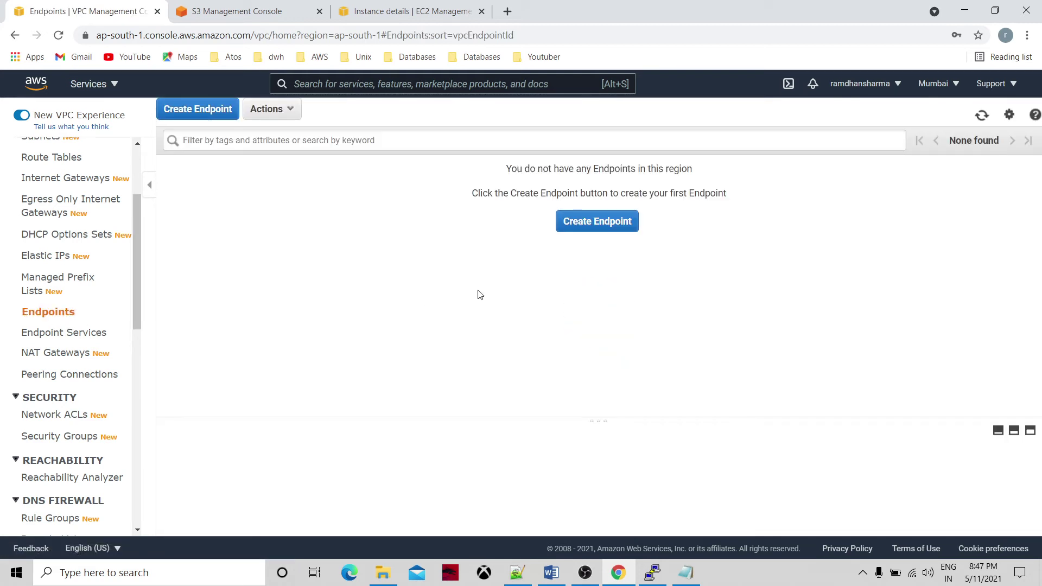
{"action": "left_click", "coordinate": [593, 221]}
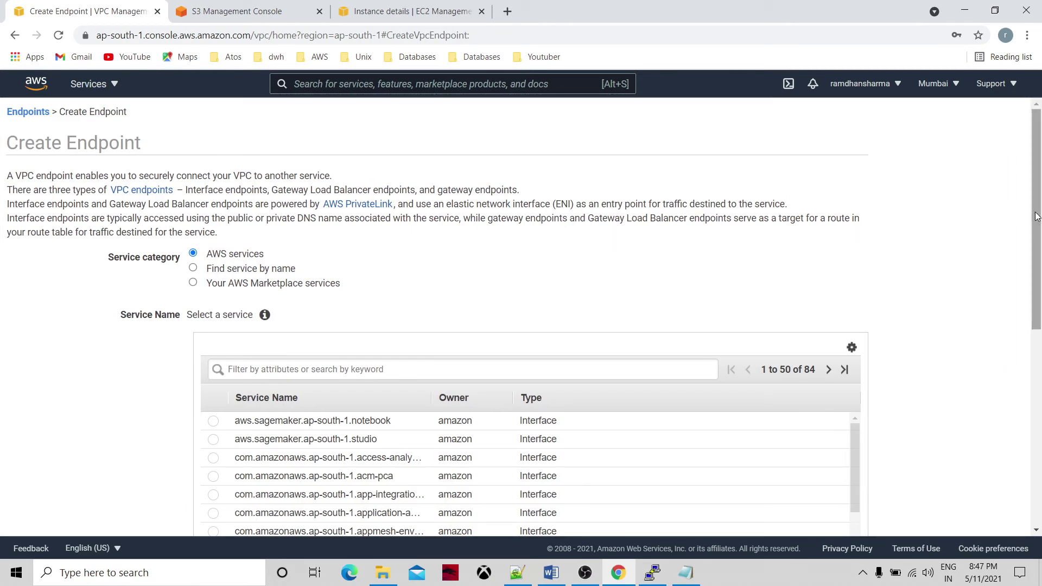
Filter the service list by 's3' to show com.amazonaws.ap-south-1.s3 Gateway and Interface.
{"action": "mouse_move", "coordinate": [1036, 216]}
{"action": "left_mouse_down"}
{"action": "mouse_move", "coordinate": [1039, 298]}
{"action": "mouse_move", "coordinate": [1037, 229]}
{"action": "left_mouse_up"}
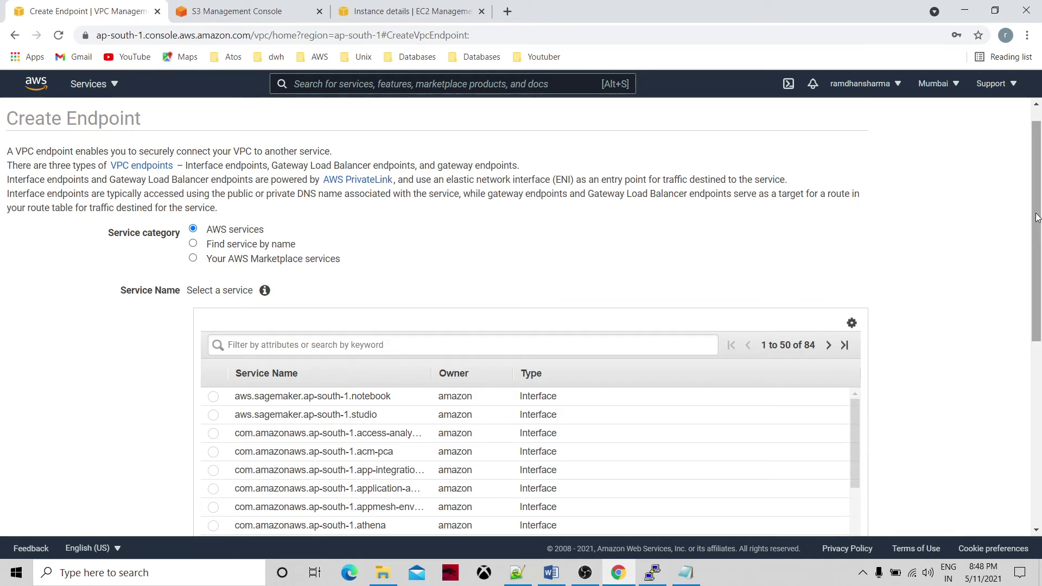
{"action": "left_click_drag", "start_coordinate": [1037, 217], "coordinate": [1040, 390]}
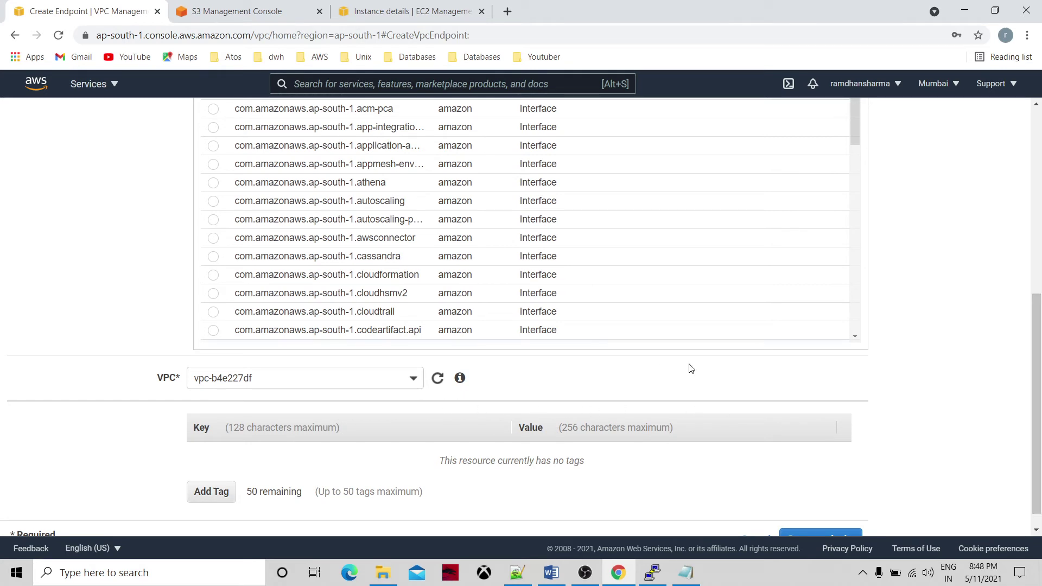
{"action": "left_click_drag", "start_coordinate": [1034, 426], "coordinate": [1034, 299]}
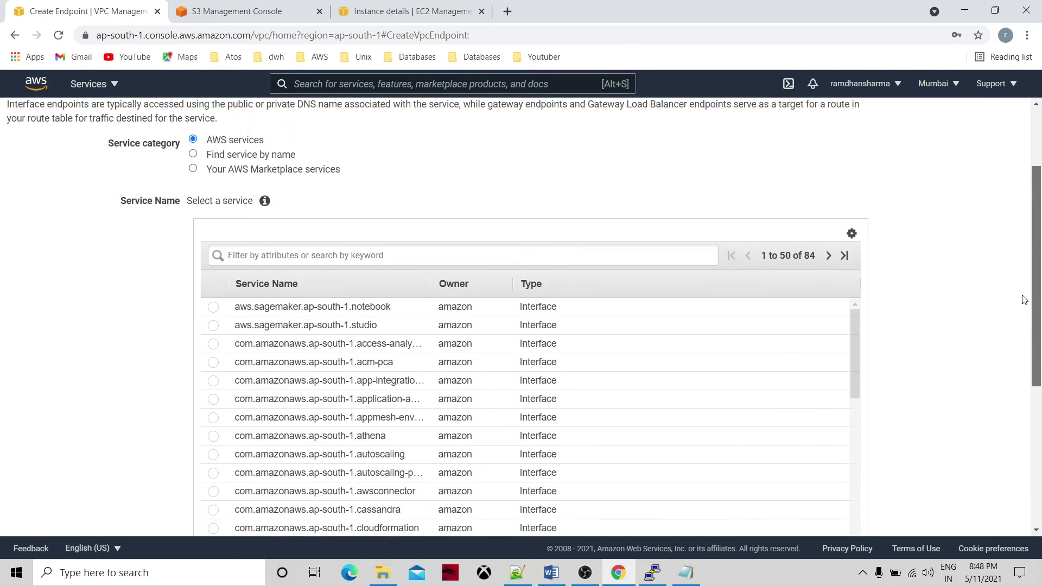
{"action": "left_click", "coordinate": [402, 258]}
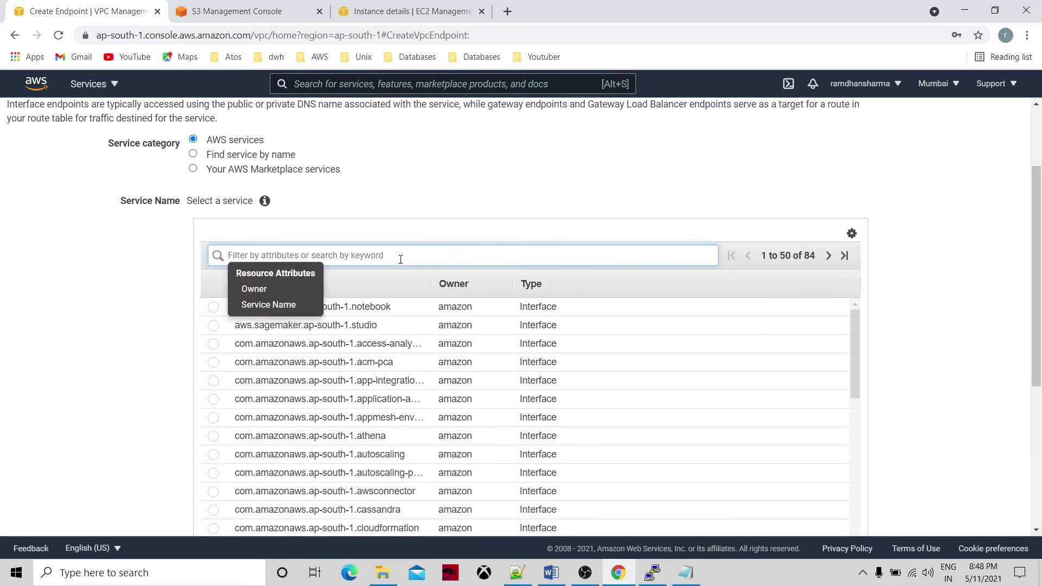
{"action": "type", "text": "s3"}
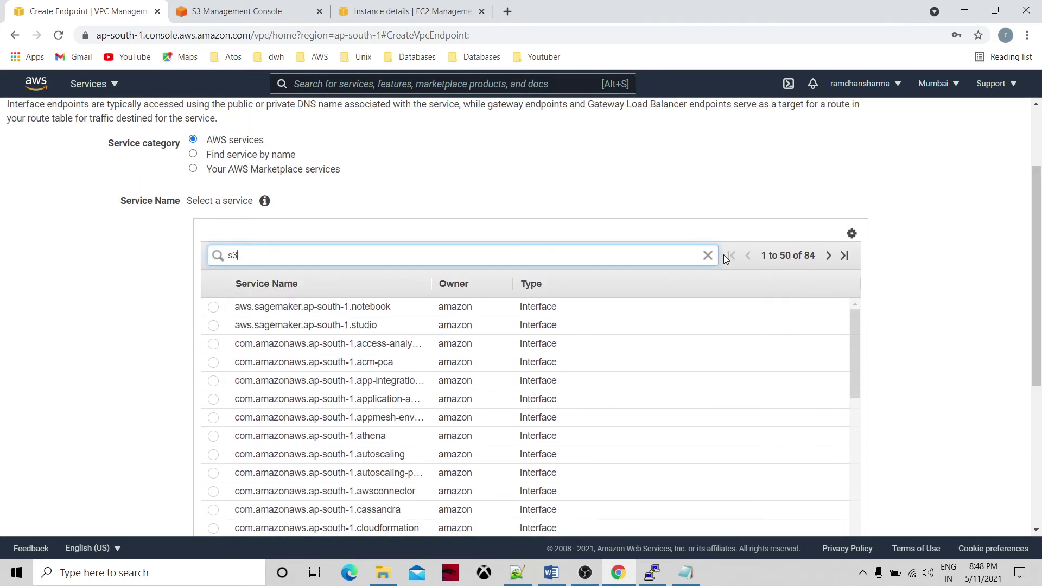
{"action": "key", "text": "Return"}
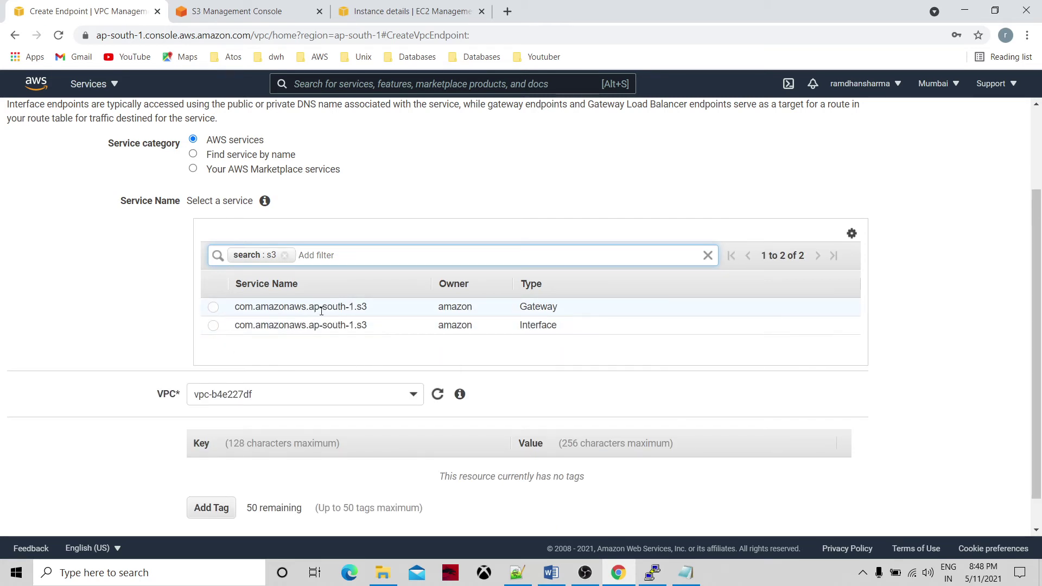
Create a Gateway endpoint for com.amazonaws.ap-south-1.s3 in vpc-b4e227df with the Full Access policy.
{"action": "left_click", "coordinate": [213, 307]}
{"action": "scroll", "coordinate": [213, 309], "scroll_direction": "down", "scroll_amount": 5}
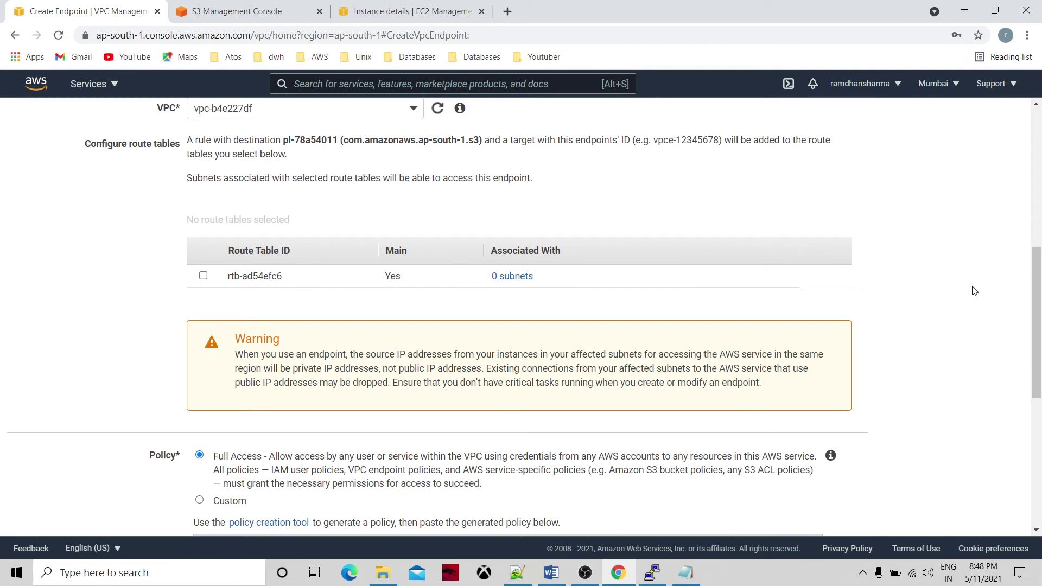
{"action": "left_click_drag", "start_coordinate": [1033, 276], "coordinate": [1039, 342]}
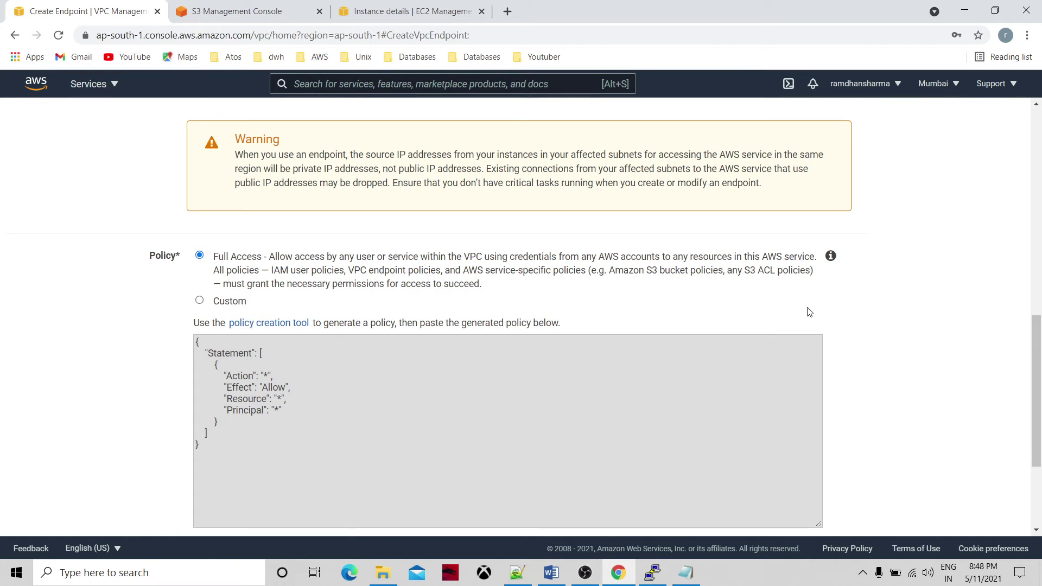
{"action": "left_click_drag", "start_coordinate": [1040, 328], "coordinate": [1041, 389]}
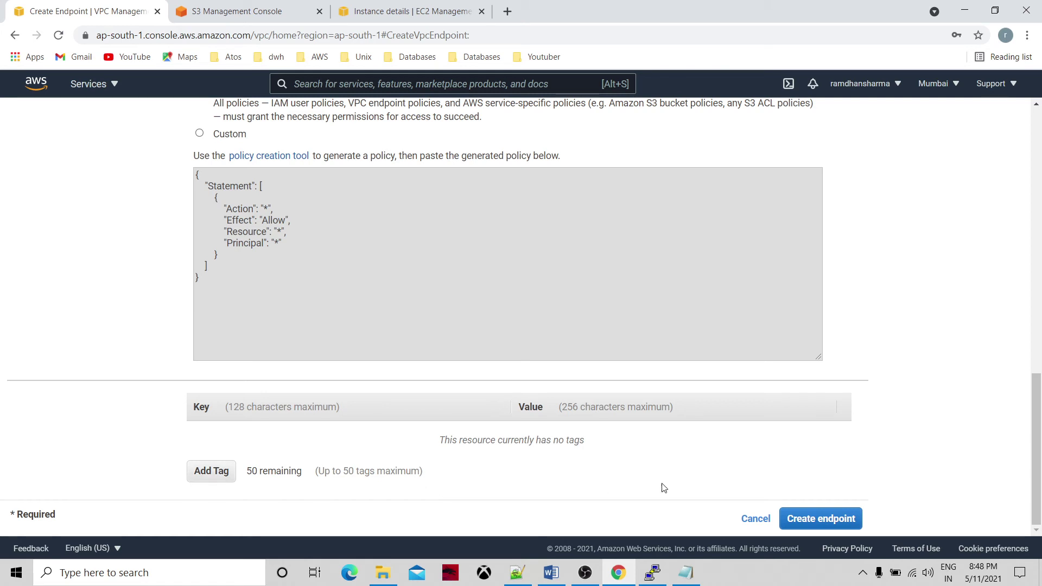
{"action": "left_click", "coordinate": [808, 521]}
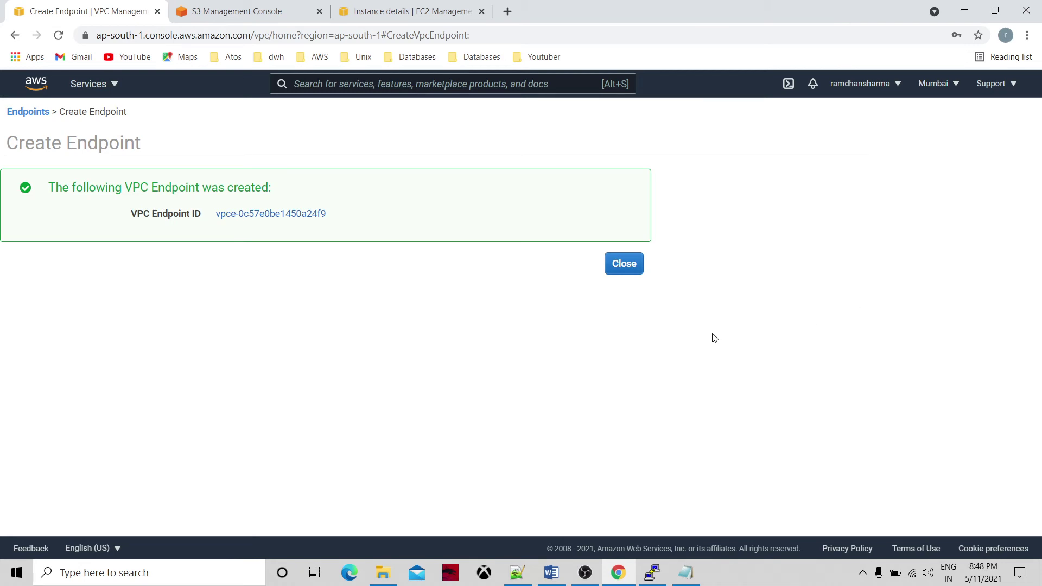
Check the new endpoint's Route Tables tab, which has none attached, and its VPC details.
{"action": "left_click", "coordinate": [625, 264]}
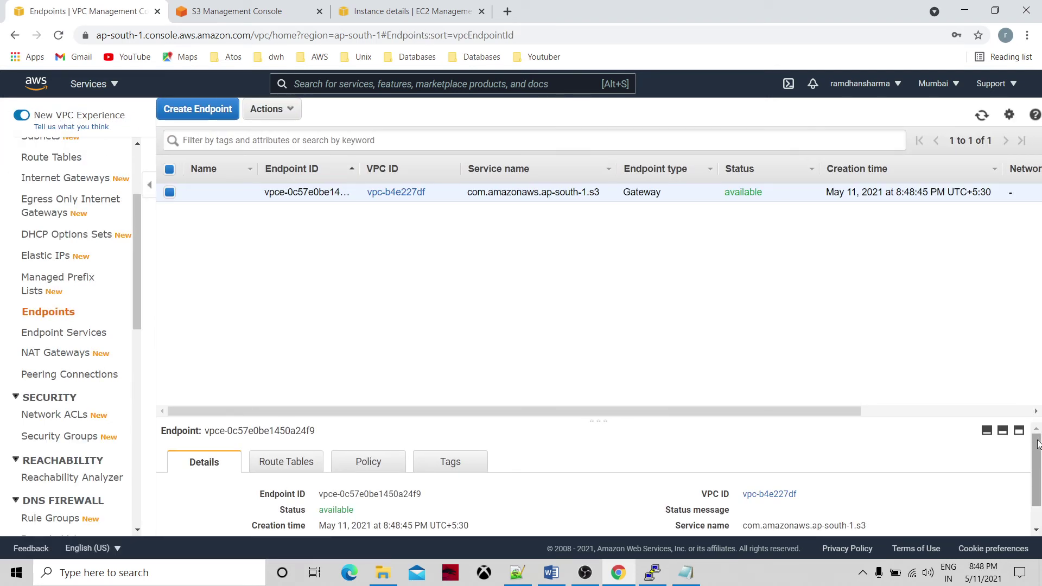
{"action": "scroll", "coordinate": [1041, 488], "scroll_direction": "down", "scroll_amount": 1}
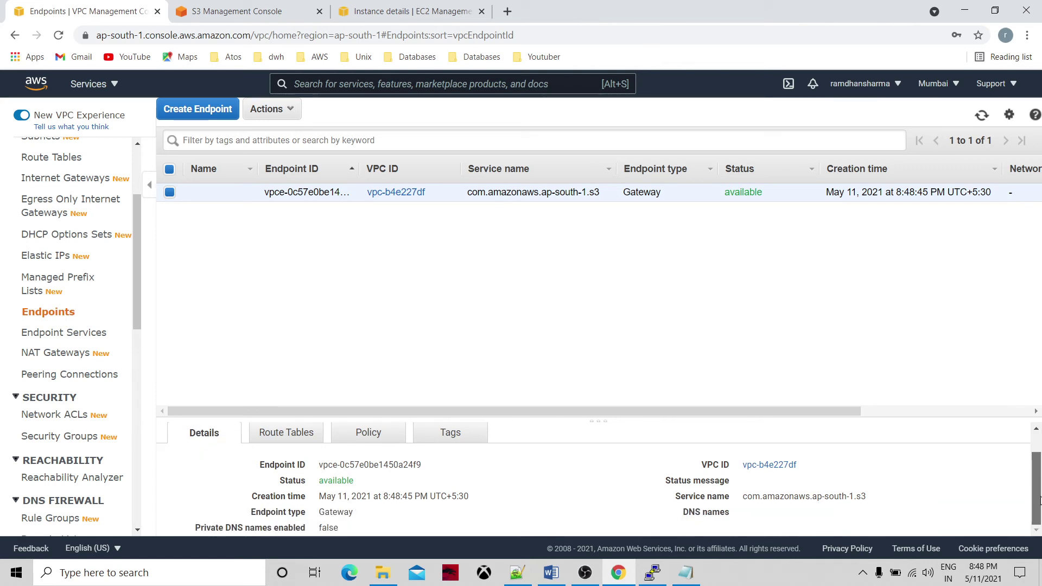
{"action": "left_click", "coordinate": [299, 432]}
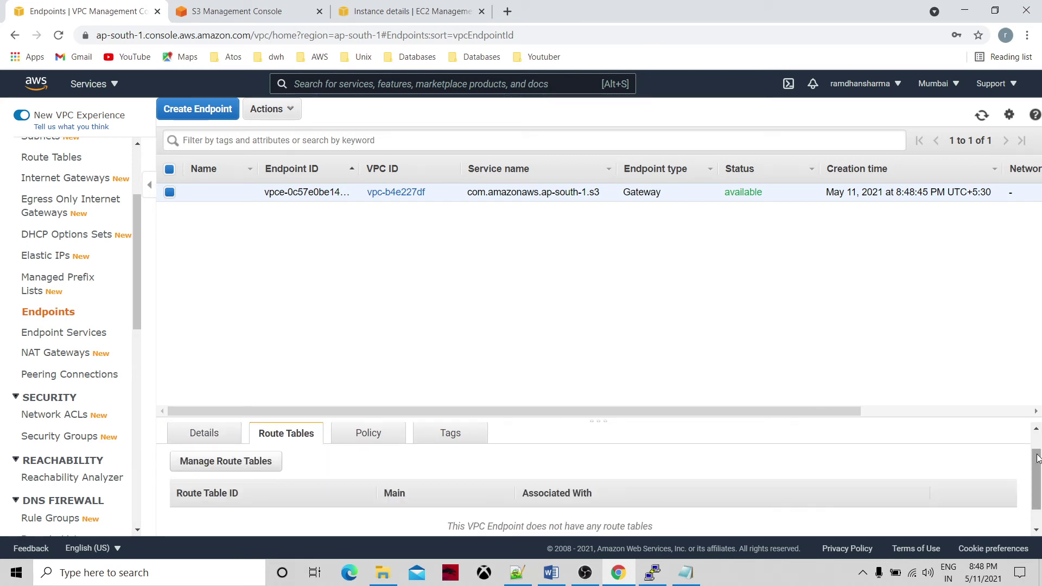
{"action": "scroll", "coordinate": [1036, 478], "scroll_direction": "down", "scroll_amount": 1}
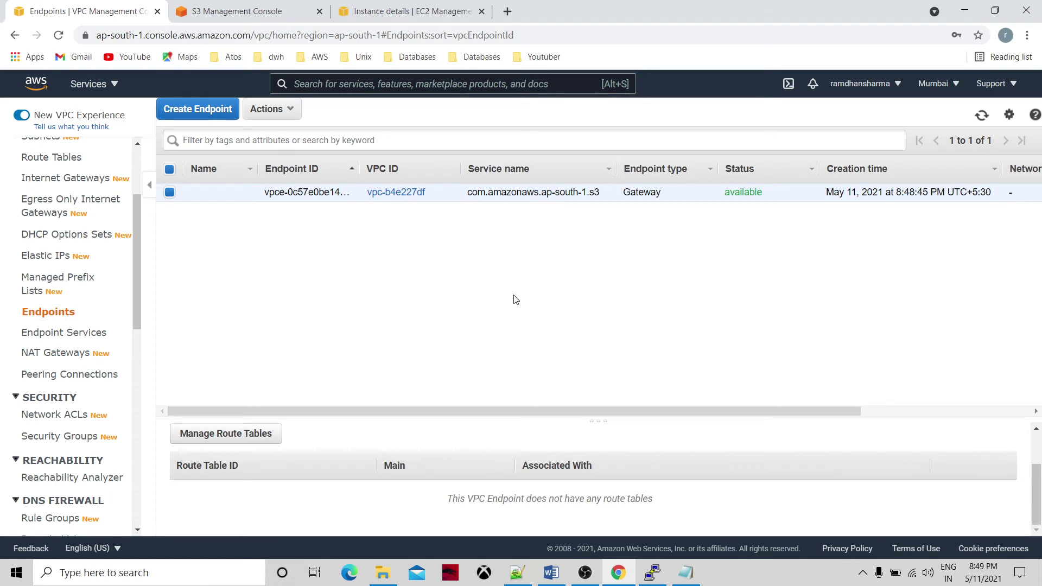
{"action": "left_click", "coordinate": [392, 192]}
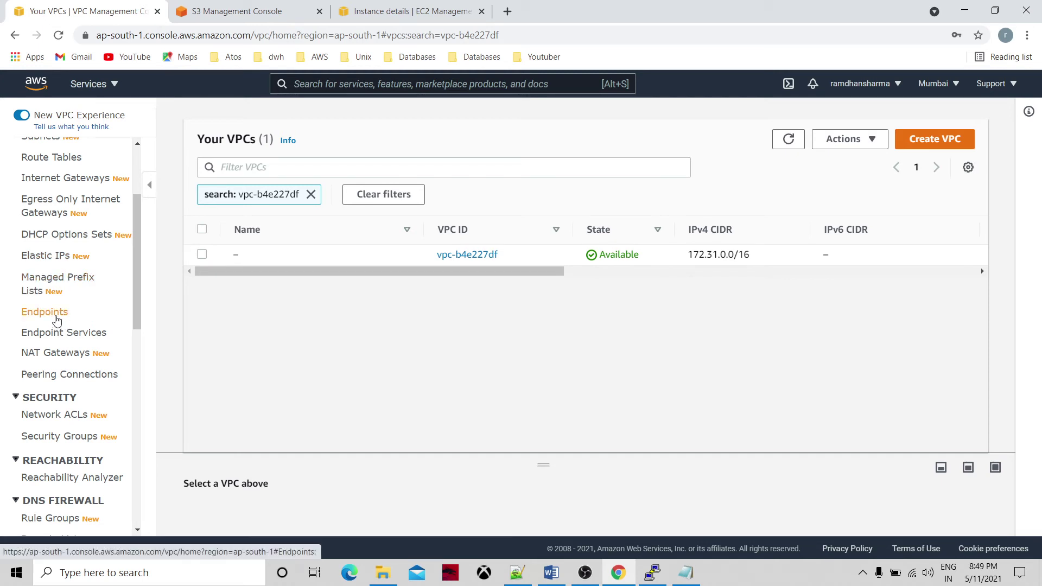
Open Manage Route Tables for the endpoint, listing main route table rtb-ad54efc6.
{"action": "left_click", "coordinate": [56, 319]}
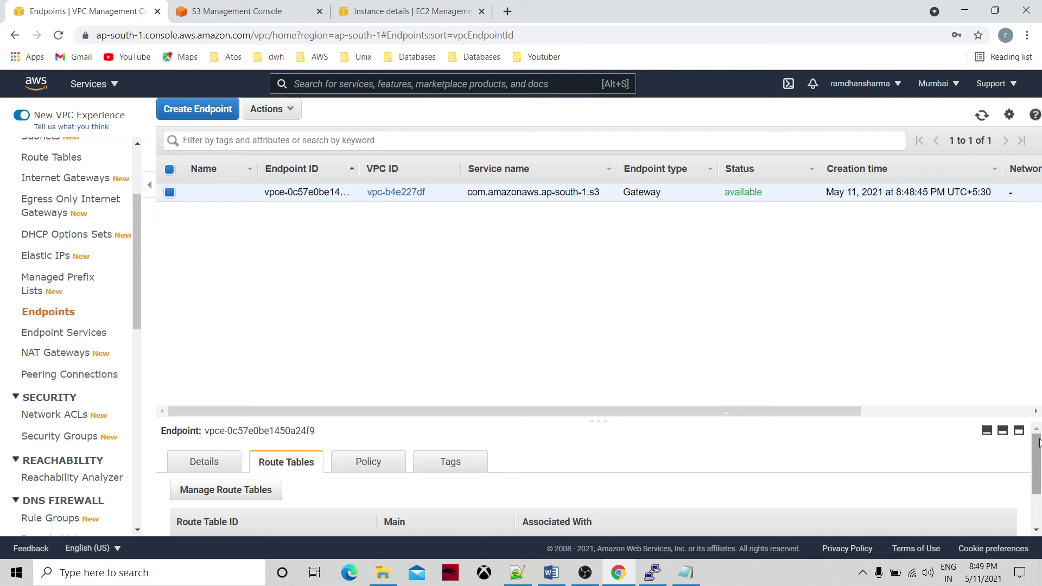
{"action": "left_click_drag", "start_coordinate": [1039, 442], "coordinate": [1039, 505]}
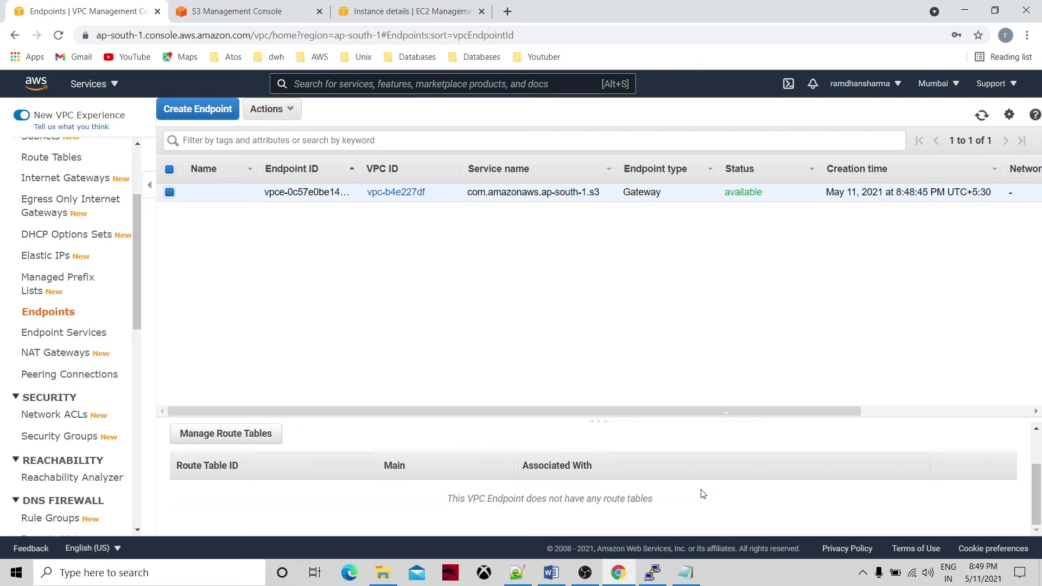
{"action": "left_click", "coordinate": [264, 444]}
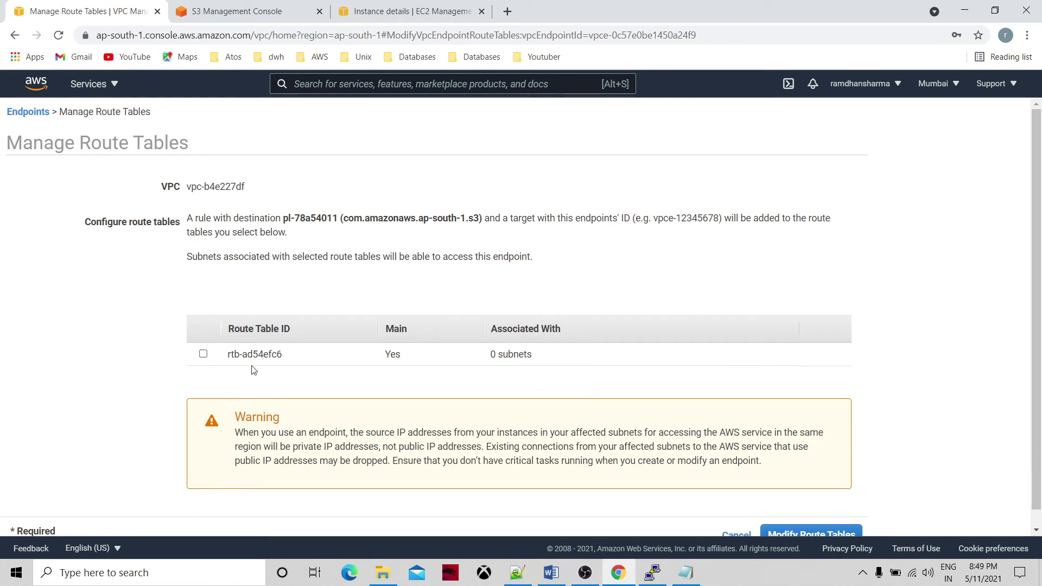
Tick route table rtb-ad54efc6, then cancel without attaching it.
{"action": "left_click", "coordinate": [203, 355]}
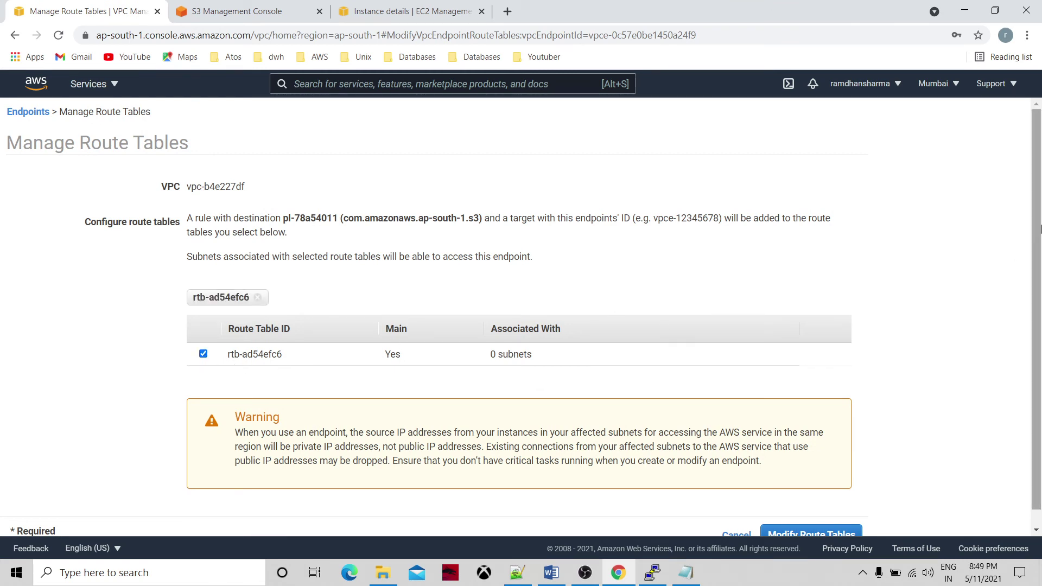
{"action": "scroll", "coordinate": [1038, 234], "scroll_direction": "down", "scroll_amount": 1}
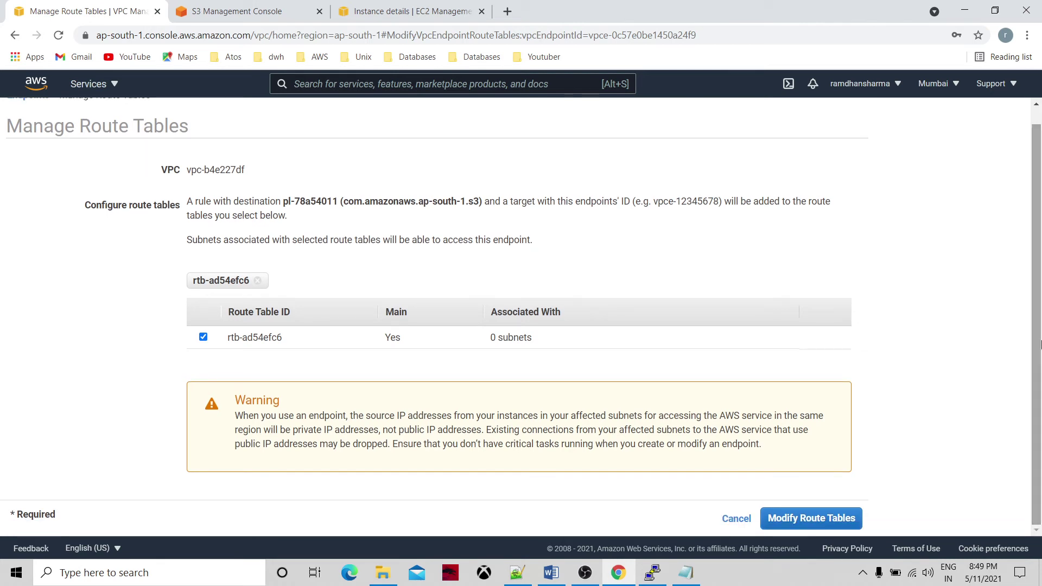
{"action": "left_click", "coordinate": [746, 525]}
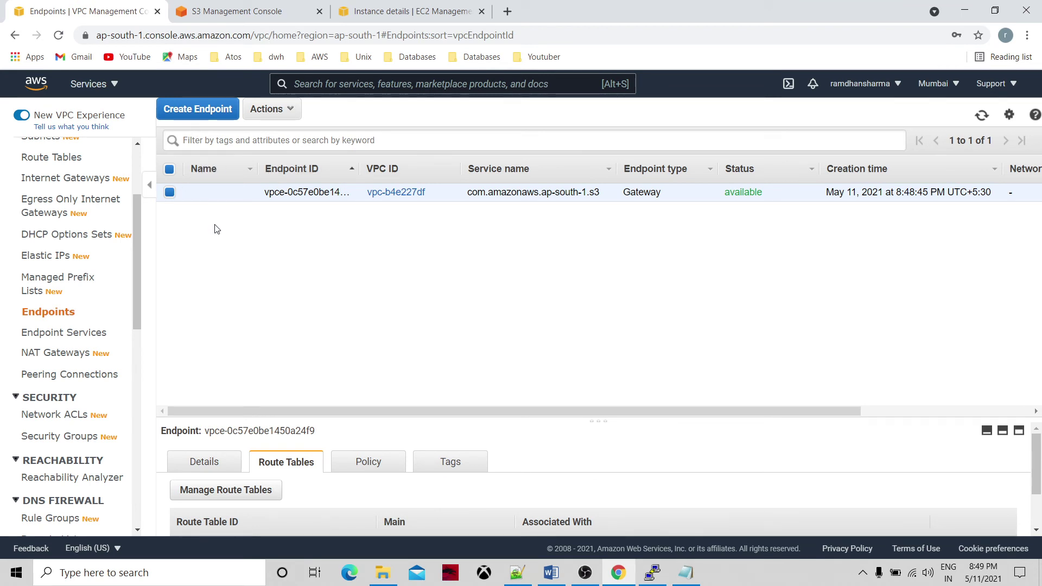
Review the endpoint's Policy, Details and Route Tables tabs.
{"action": "left_click", "coordinate": [368, 462]}
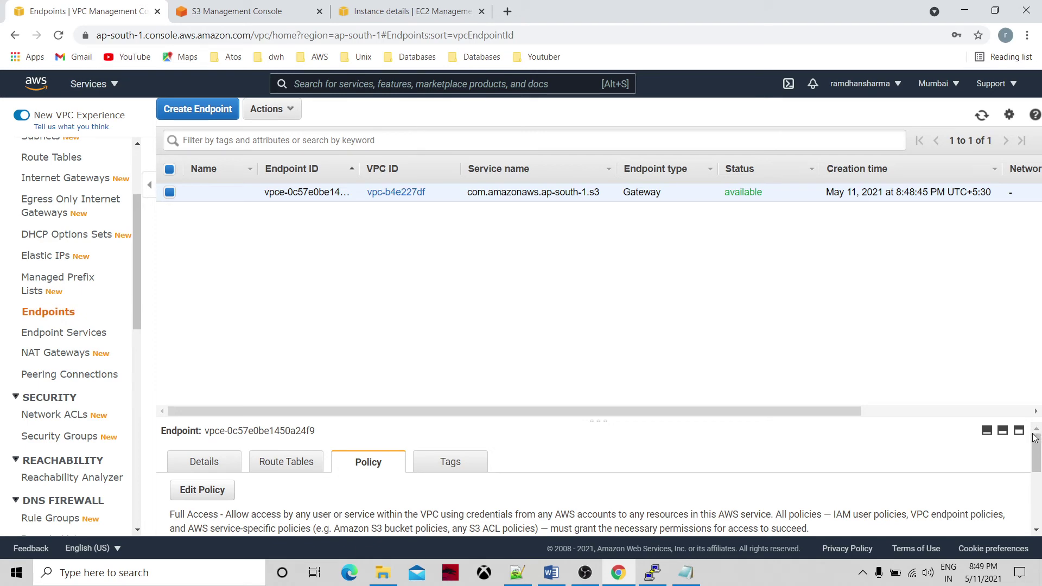
{"action": "left_click_drag", "start_coordinate": [1034, 439], "coordinate": [1019, 414]}
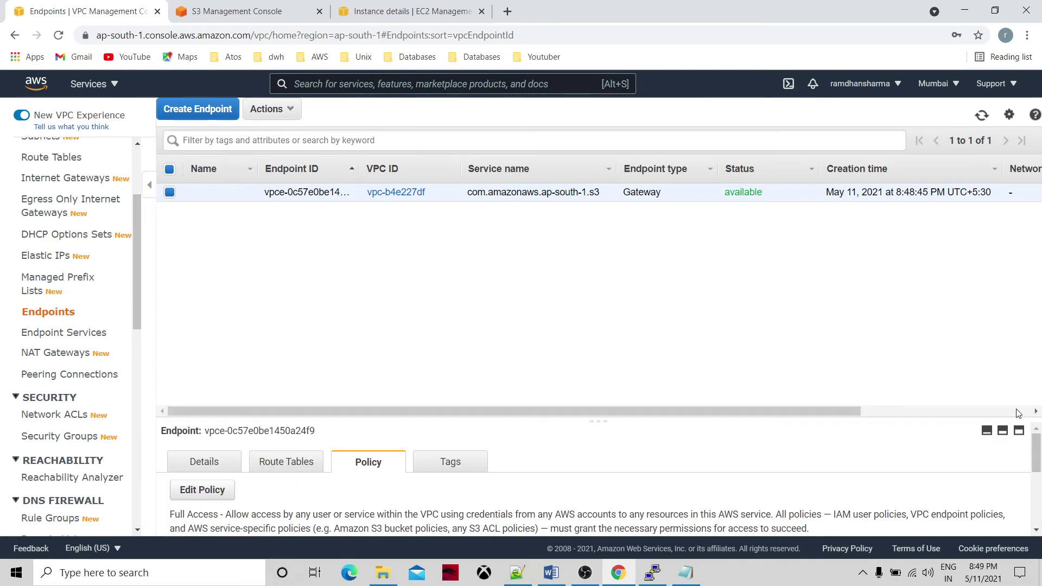
{"action": "left_click", "coordinate": [228, 463]}
{"action": "left_click_drag", "start_coordinate": [1037, 438], "coordinate": [1038, 487]}
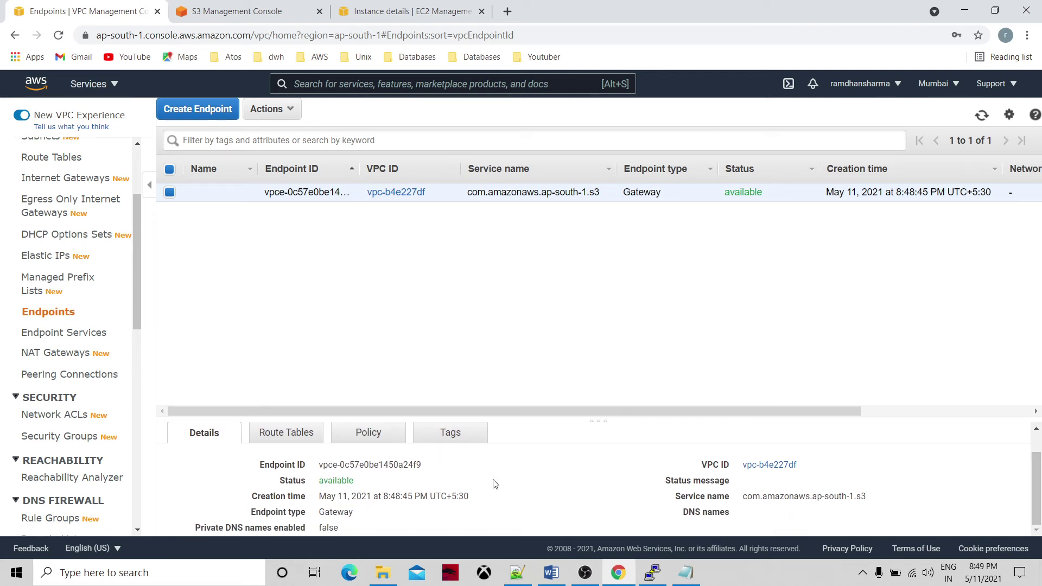
{"action": "left_click", "coordinate": [366, 437]}
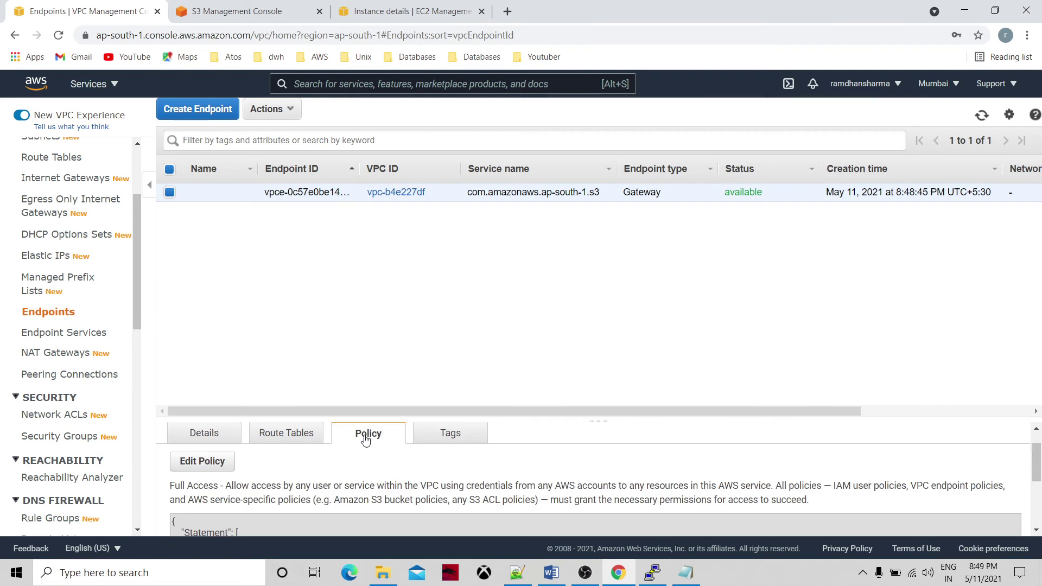
{"action": "left_click", "coordinate": [321, 438]}
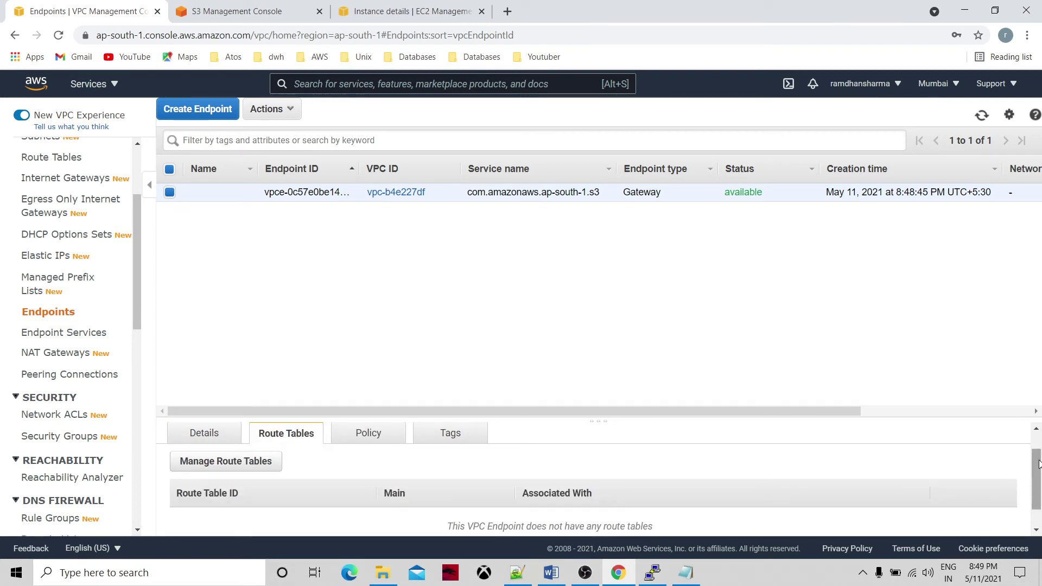
{"action": "scroll", "coordinate": [1035, 478], "scroll_direction": "down", "scroll_amount": 1}
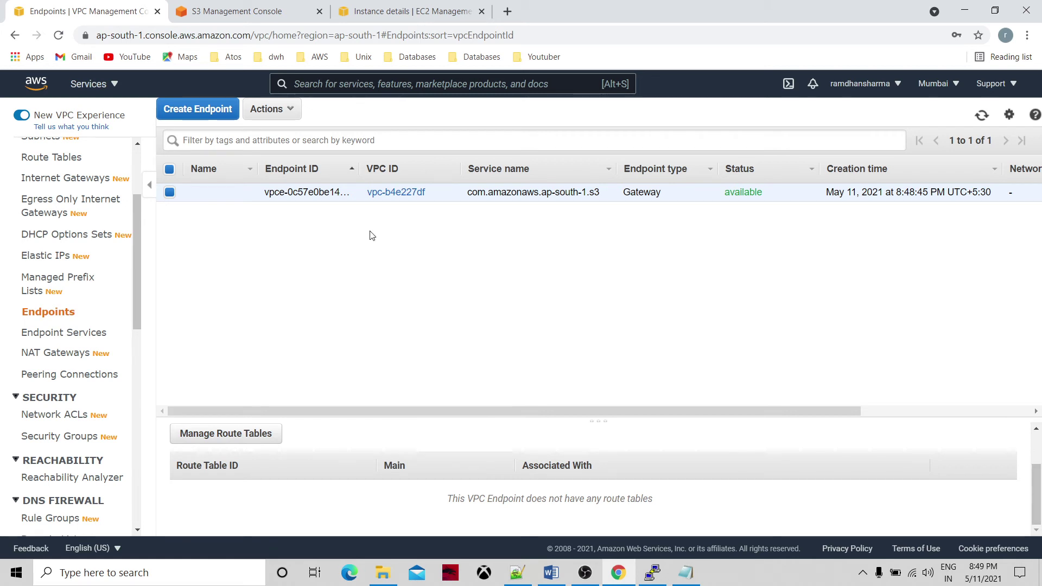
Delete the S3 gateway endpoint via Actions > Delete Endpoint.
{"action": "left_click", "coordinate": [267, 109]}
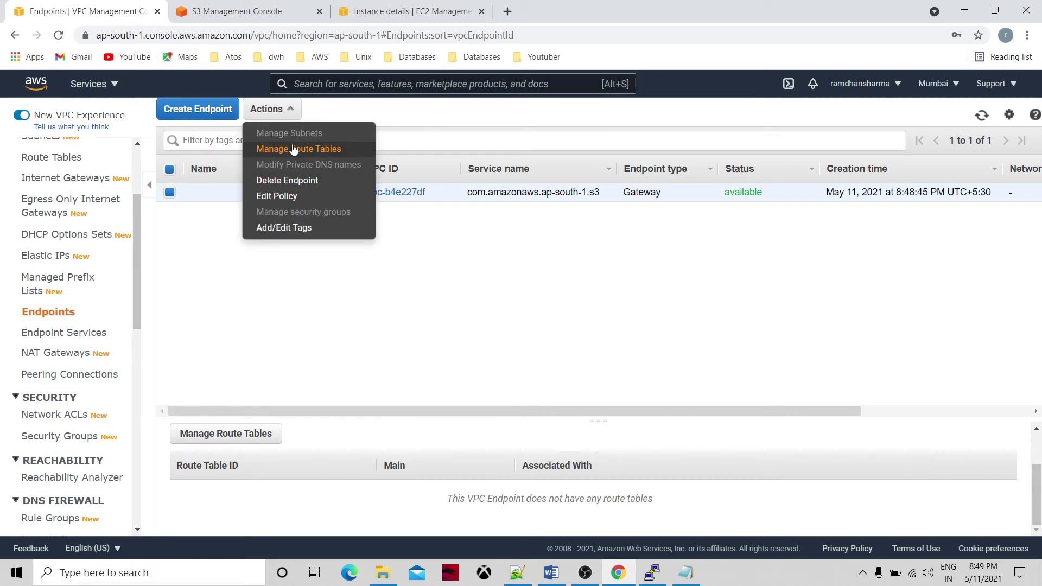
{"action": "left_click", "coordinate": [301, 182]}
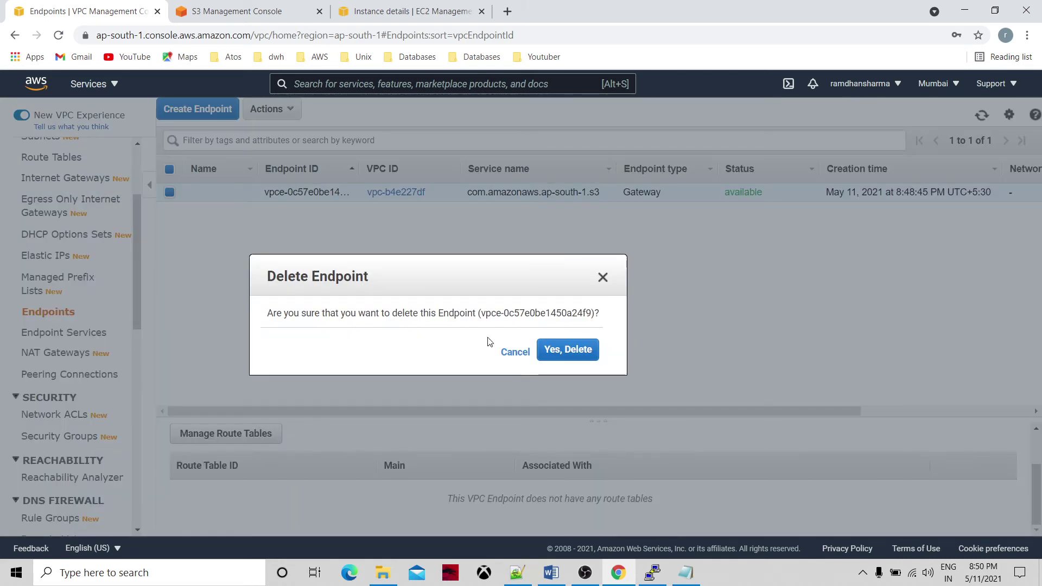
{"action": "left_click", "coordinate": [567, 357]}
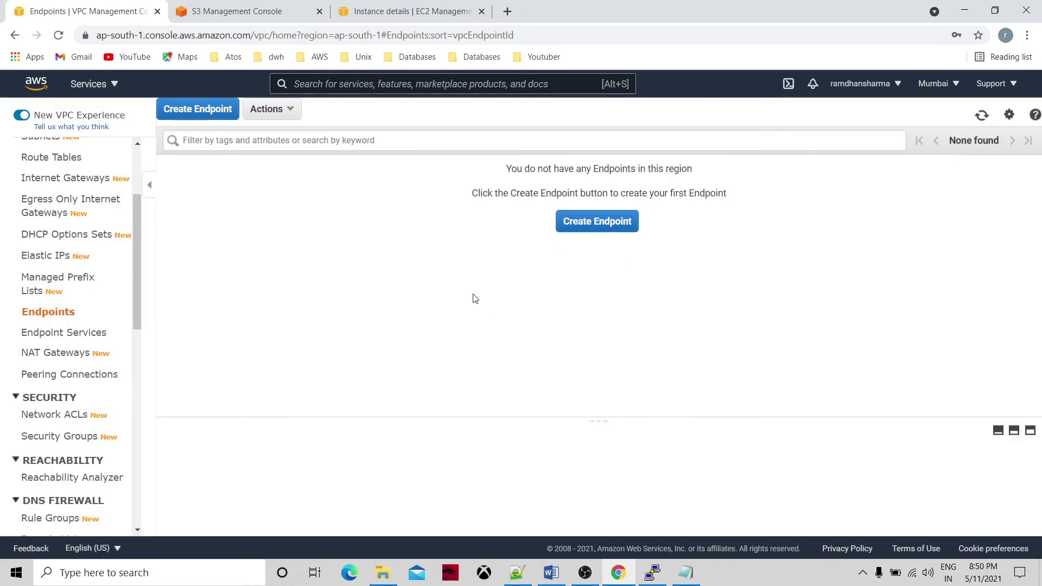
Begin a new endpoint, filter services by 's3' and select the com.amazonaws.ap-south-1.s3 Gateway service.
{"action": "left_click", "coordinate": [597, 222]}
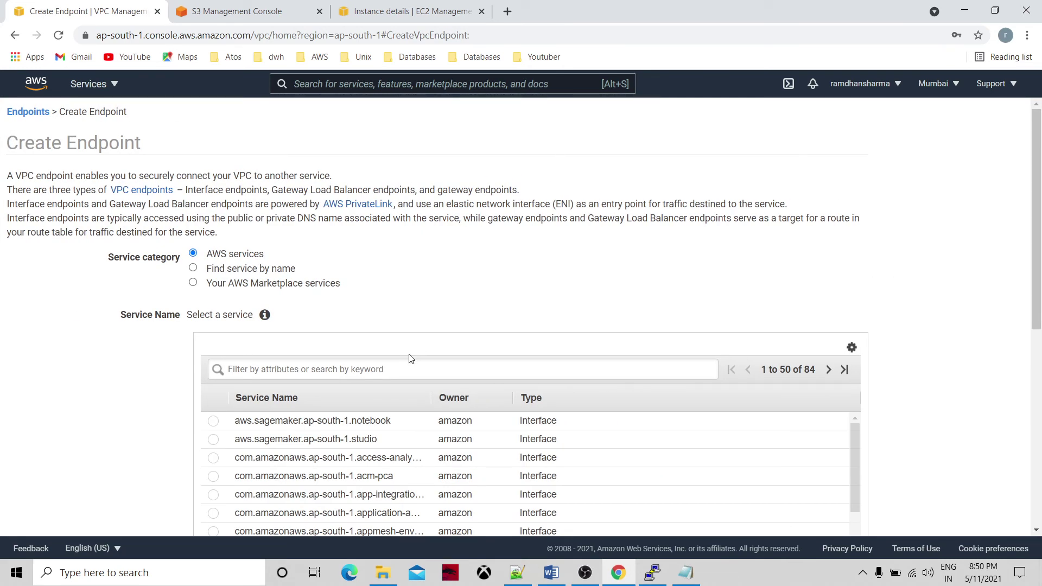
{"action": "left_click", "coordinate": [386, 372]}
{"action": "type", "text": "s3"}
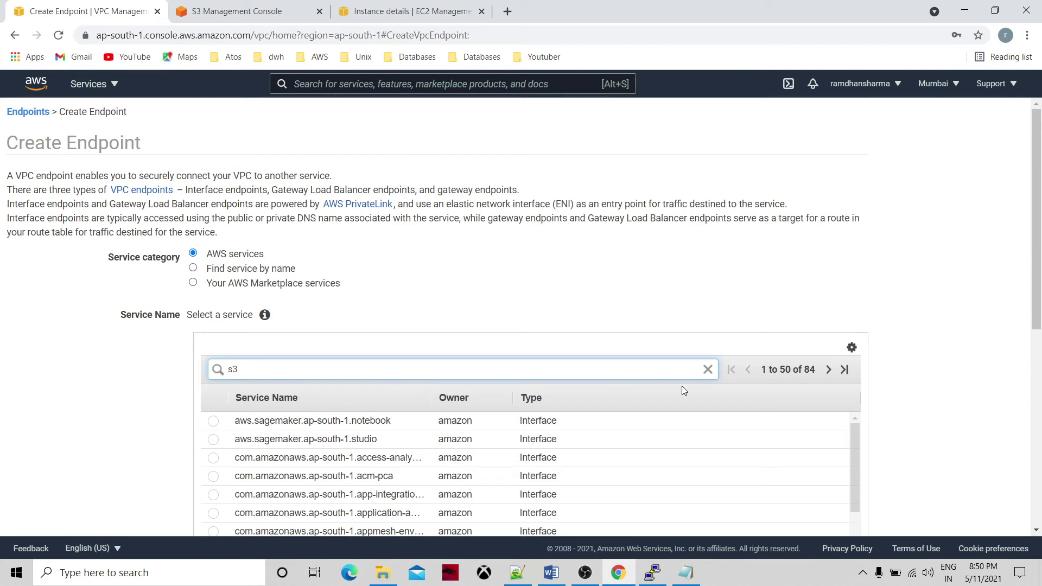
{"action": "key", "text": "Return"}
{"action": "left_click", "coordinate": [213, 422]}
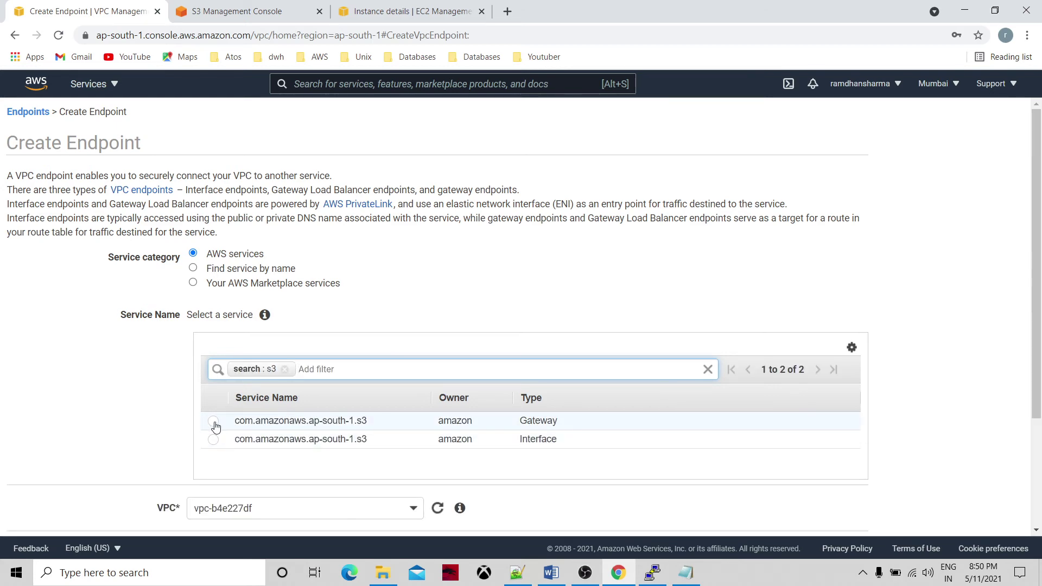
{"action": "scroll", "coordinate": [501, 384], "scroll_direction": "down", "scroll_amount": 7}
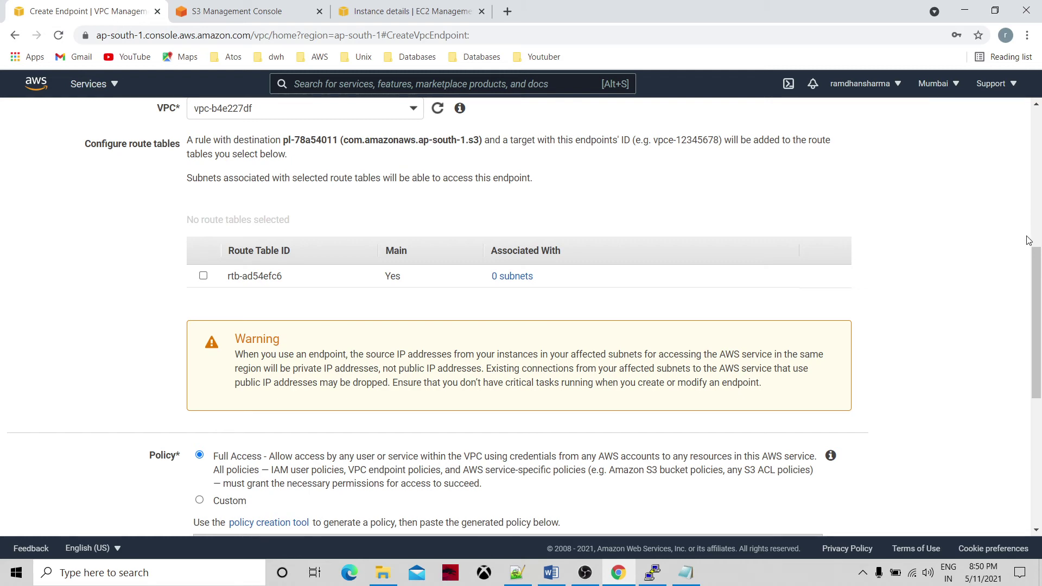
{"action": "mouse_move", "coordinate": [1036, 255]}
{"action": "left_mouse_down"}
{"action": "mouse_move", "coordinate": [1040, 325]}
{"action": "mouse_move", "coordinate": [1040, 238]}
{"action": "left_mouse_up"}
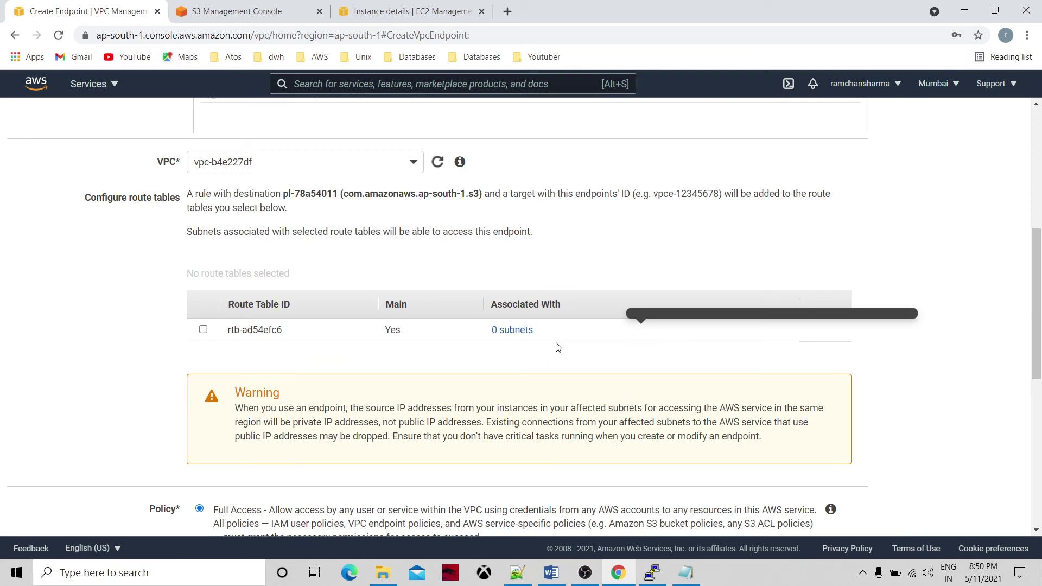
Put the endpoint in mytestvpc, attach route table rtb-0c8831e56f8961558, and create it.
{"action": "left_click", "coordinate": [229, 162]}
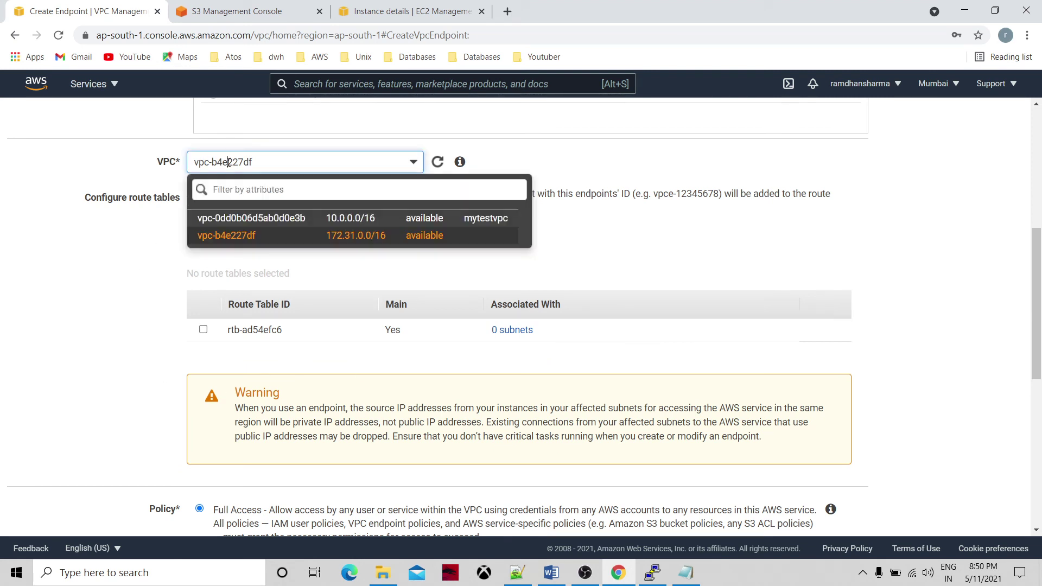
{"action": "left_click", "coordinate": [250, 218]}
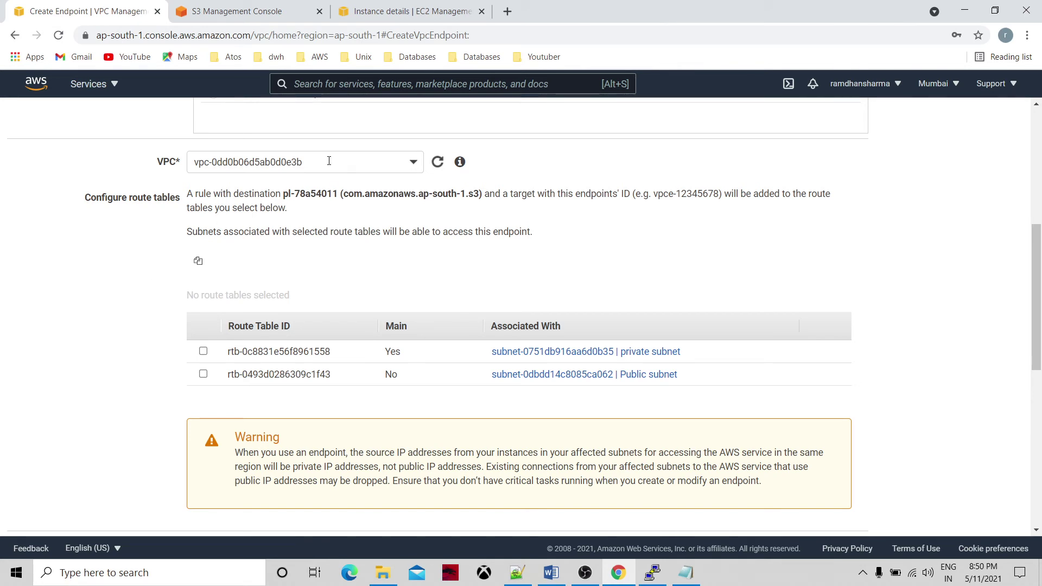
{"action": "left_click", "coordinate": [329, 161]}
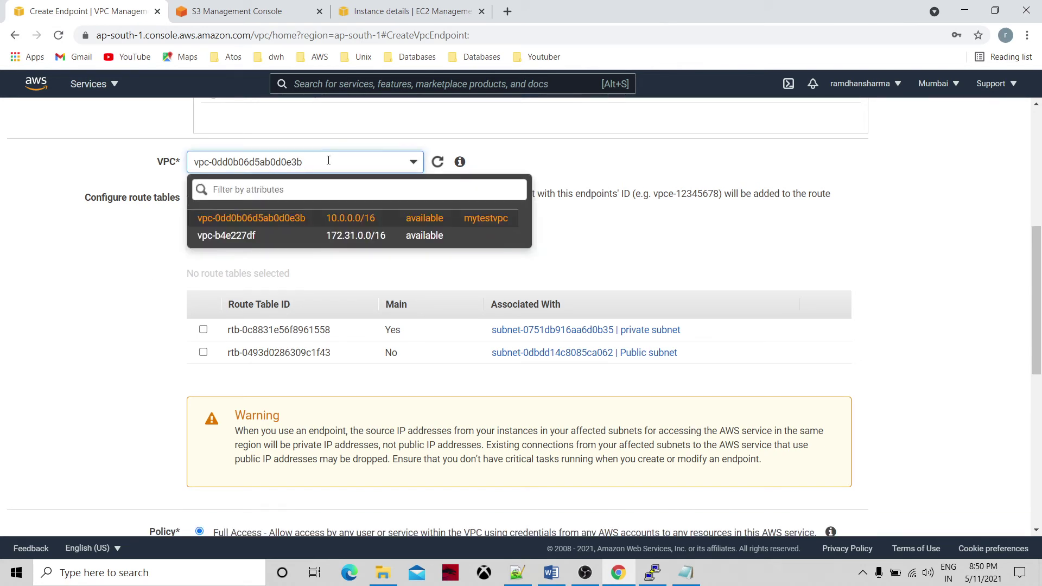
{"action": "left_click", "coordinate": [348, 217]}
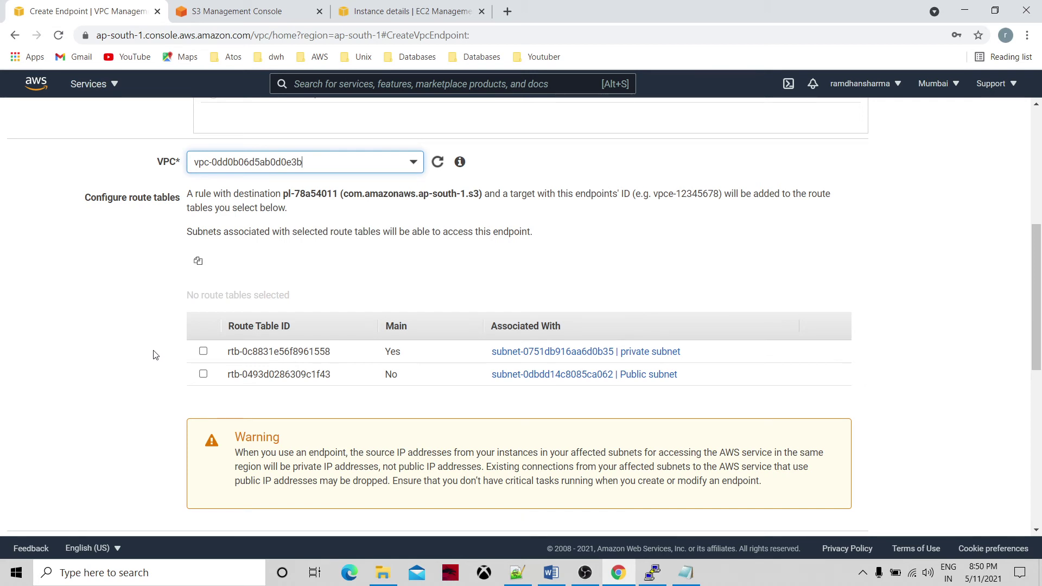
{"action": "left_click", "coordinate": [203, 330]}
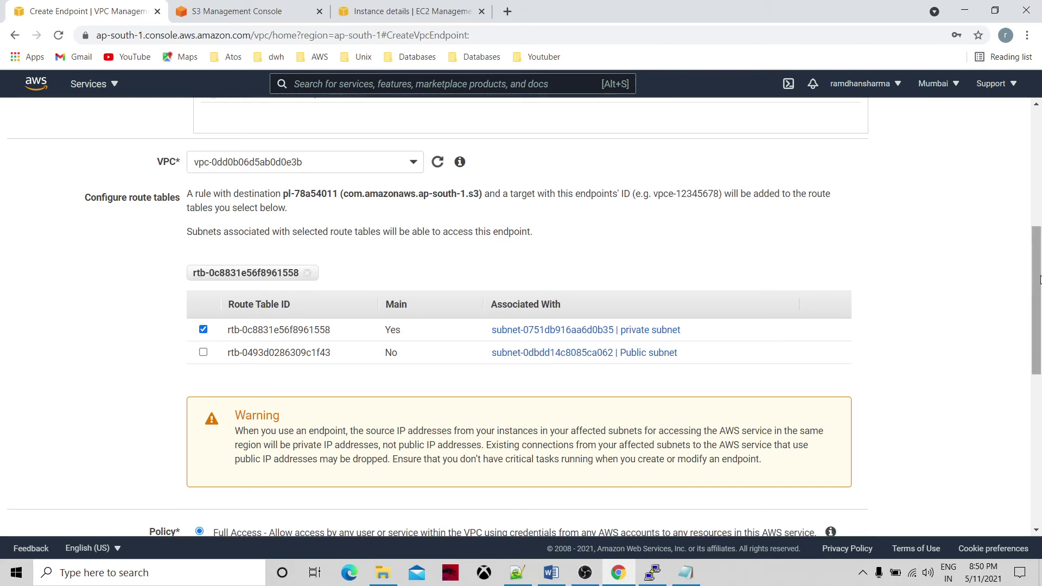
{"action": "left_click_drag", "start_coordinate": [1039, 280], "coordinate": [1040, 430]}
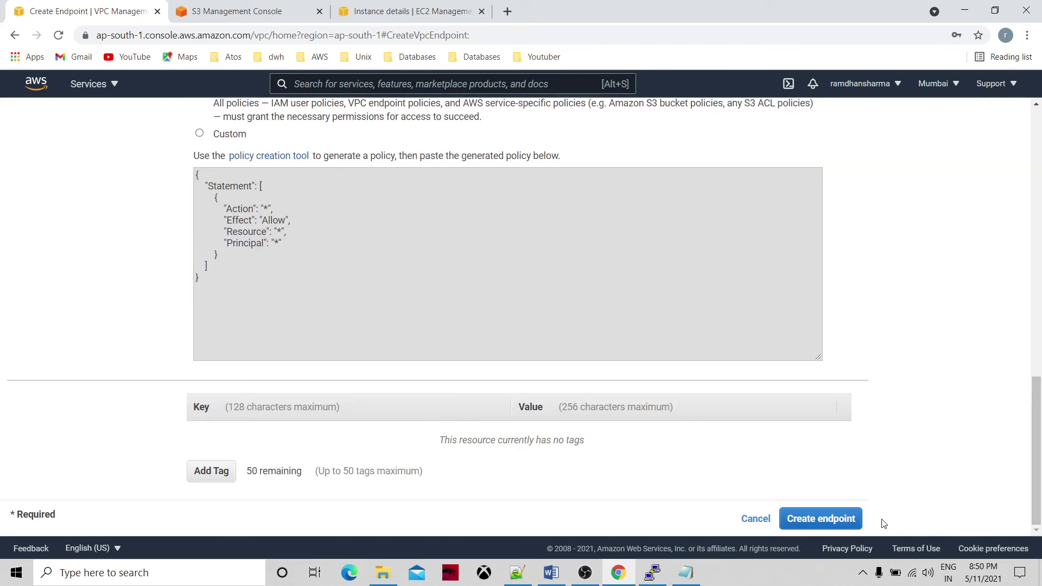
{"action": "left_click", "coordinate": [850, 524]}
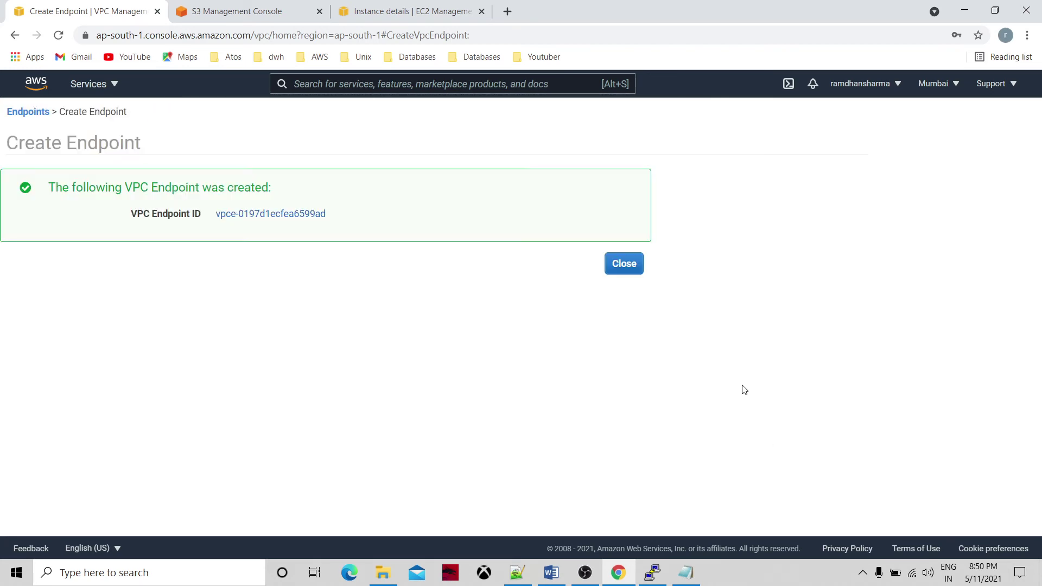
Verify the new endpoint's VPC and private route table association, then switch to PuTTY.
{"action": "left_click", "coordinate": [625, 265]}
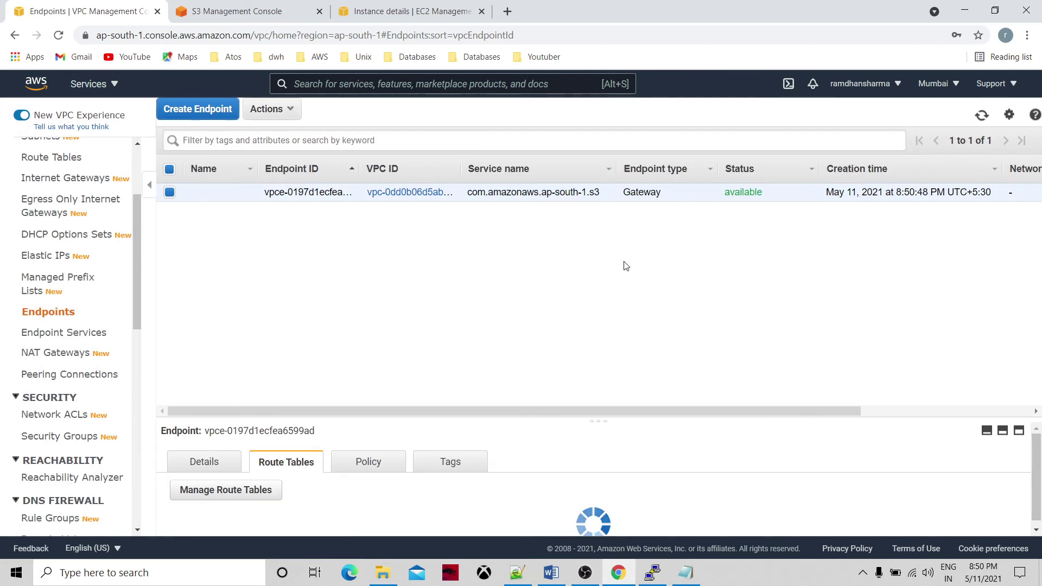
{"action": "left_click", "coordinate": [414, 199]}
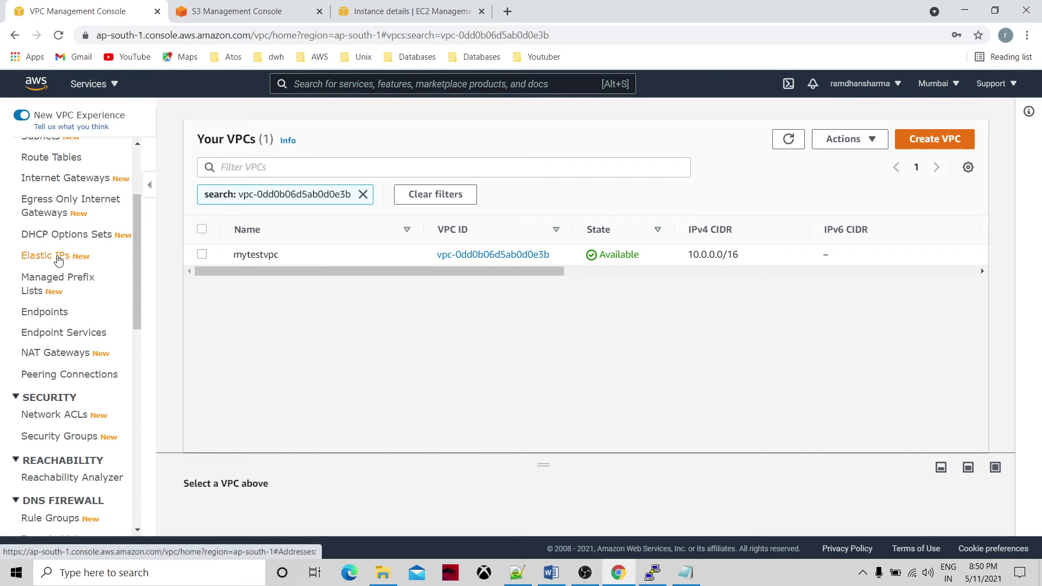
{"action": "left_click", "coordinate": [45, 312]}
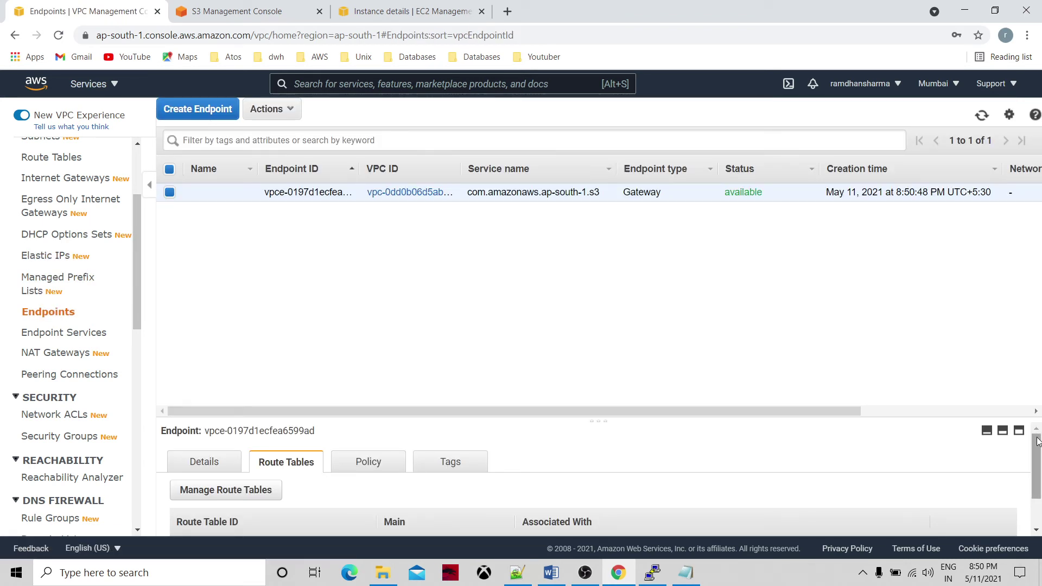
{"action": "left_click_drag", "start_coordinate": [1037, 443], "coordinate": [1037, 469]}
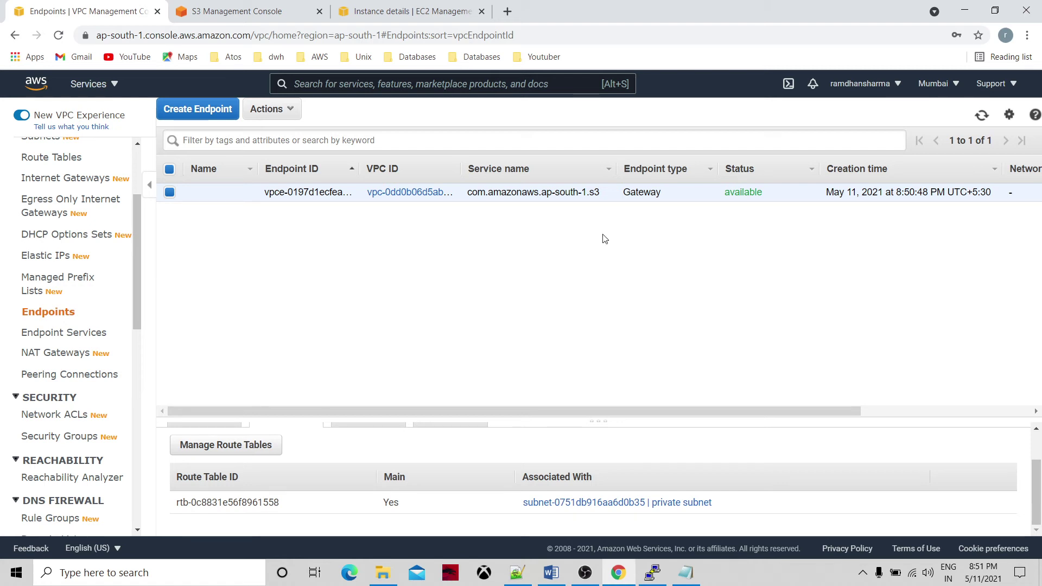
{"action": "left_click", "coordinate": [650, 576]}
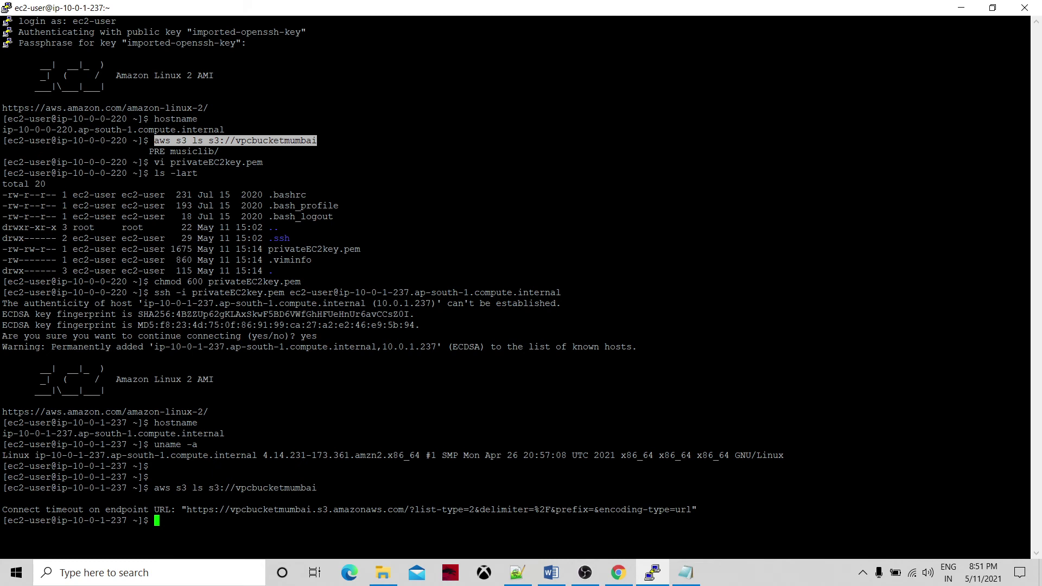
Exit and reconnect to the private instance with the recalled ssh -i privateEC2key.pem command.
{"action": "type", "text": "exit"}
{"action": "key", "text": "Return"}
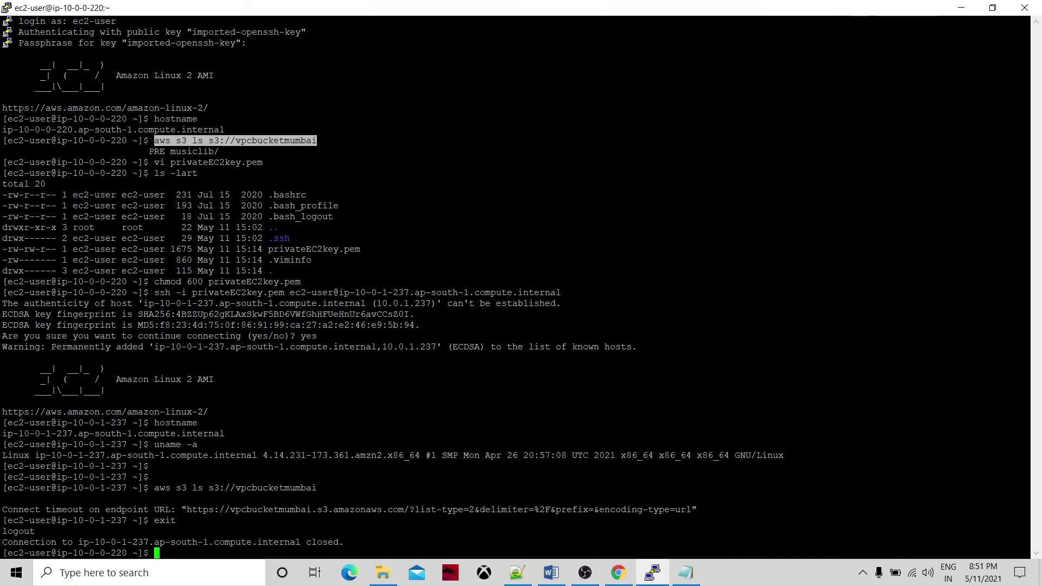
{"action": "key", "text": "Up"}
{"action": "key", "text": "Up"}
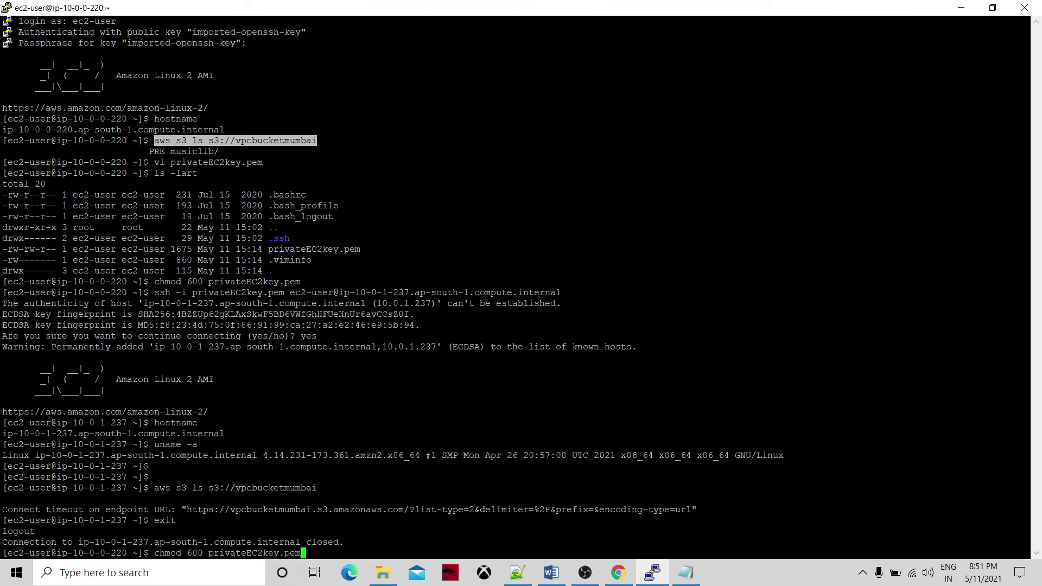
{"action": "key", "text": "Down"}
{"action": "key", "text": "Return"}
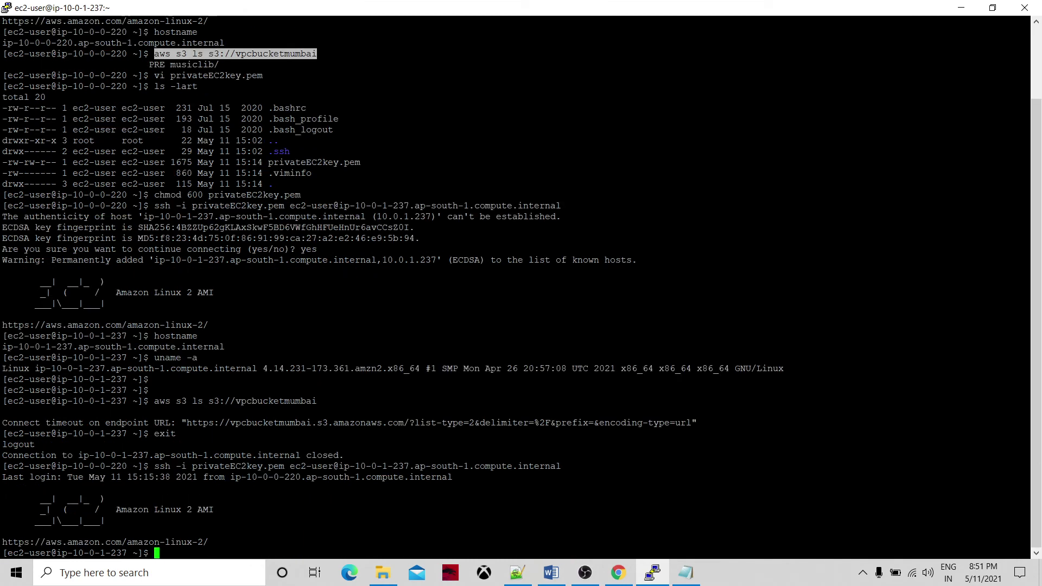
Run aws s3 ls s3://vpcbucketmumbai, listing musiclib/, then return to Chrome.
{"action": "key", "text": "Return"}
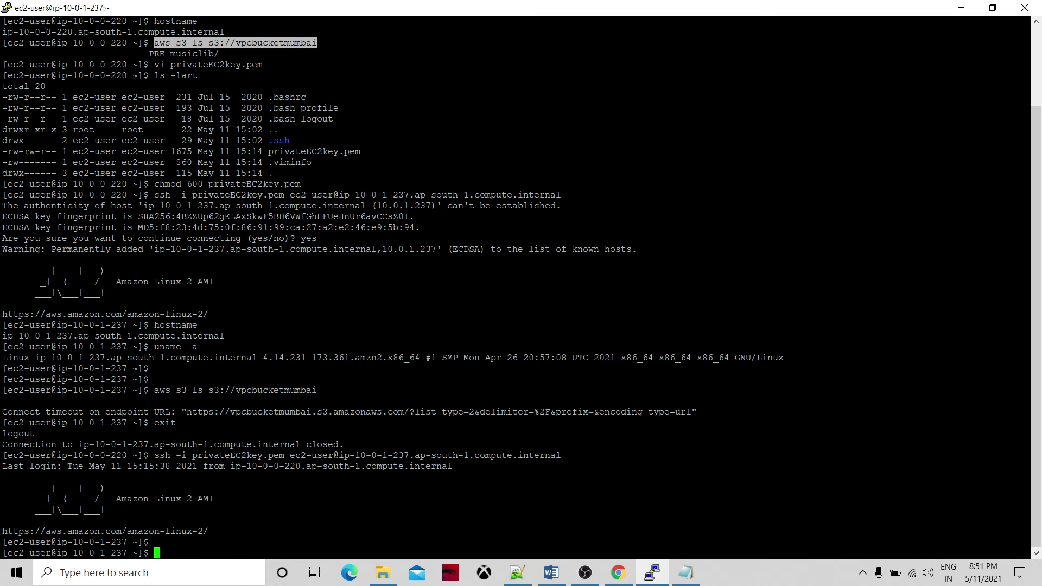
{"action": "key", "text": "Up"}
{"action": "key", "text": "Up"}
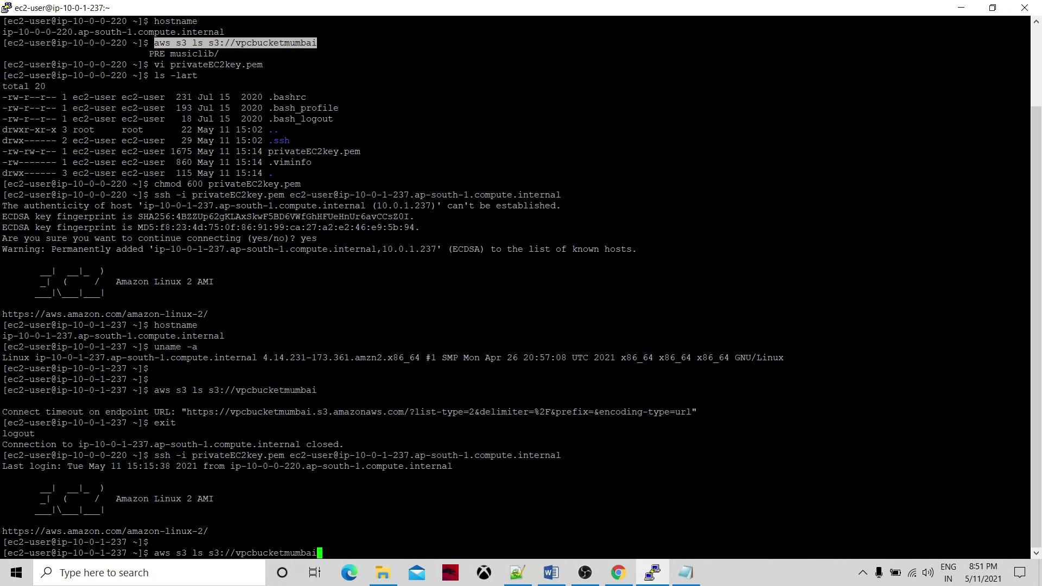
{"action": "key", "text": "Return"}
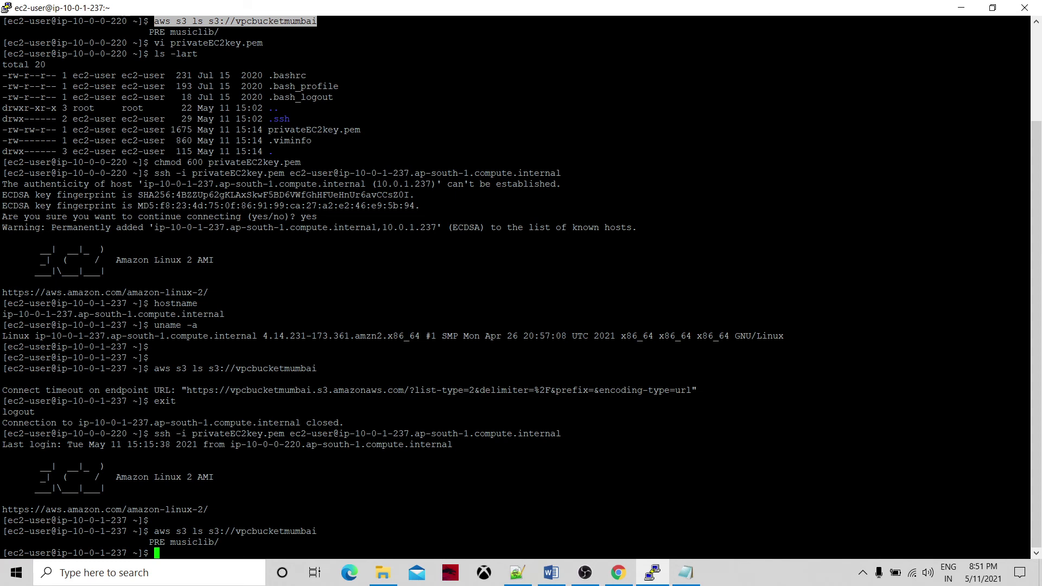
{"action": "key", "text": "Return"}
{"action": "key", "text": "Return"}
{"action": "key", "text": "Return"}
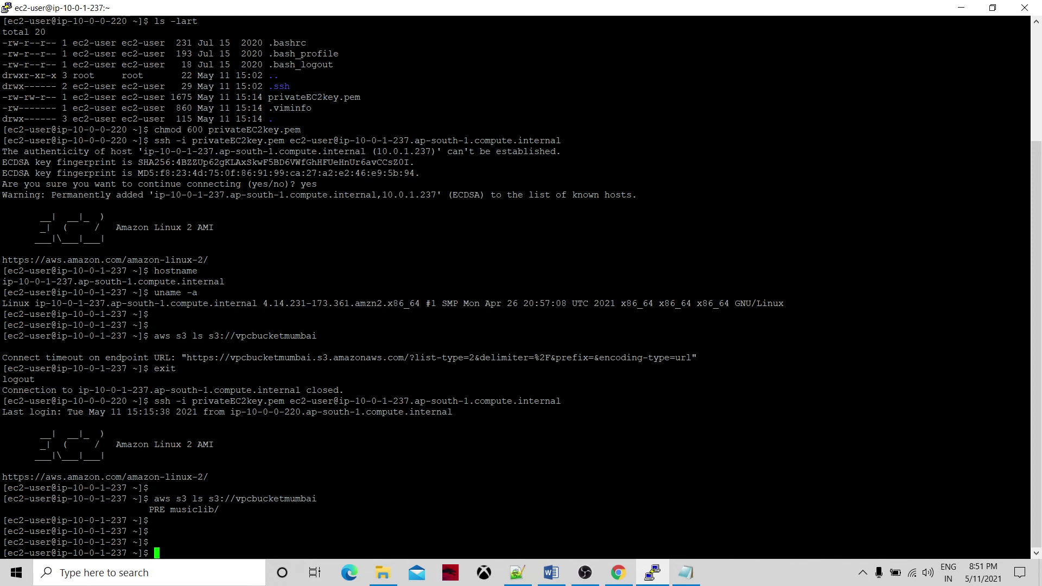
{"action": "left_click", "coordinate": [619, 573]}
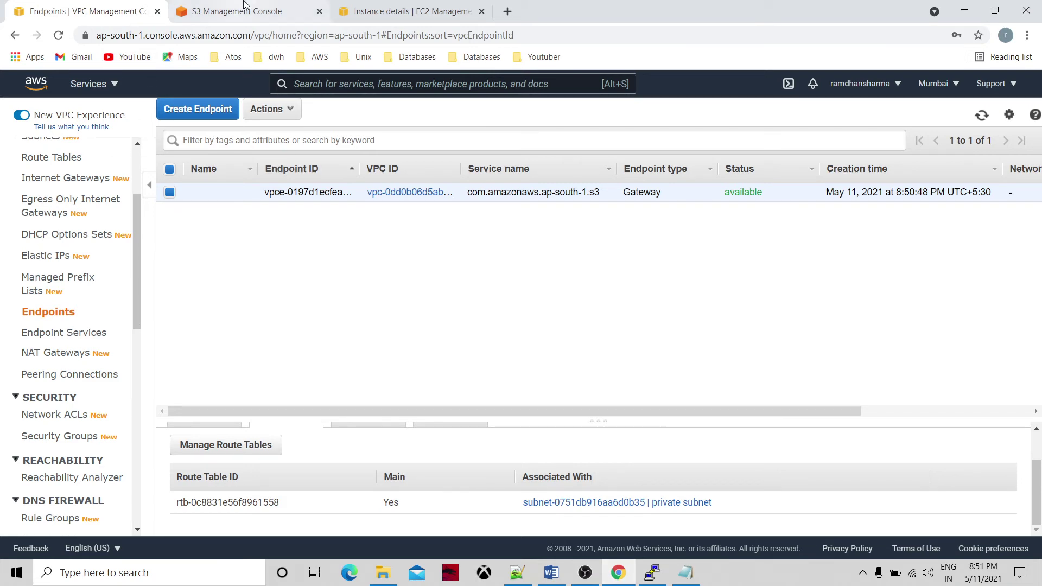
Review the privateec2 instance details in the EC2 tab, then switch back to PuTTY.
{"action": "left_click", "coordinate": [388, 8]}
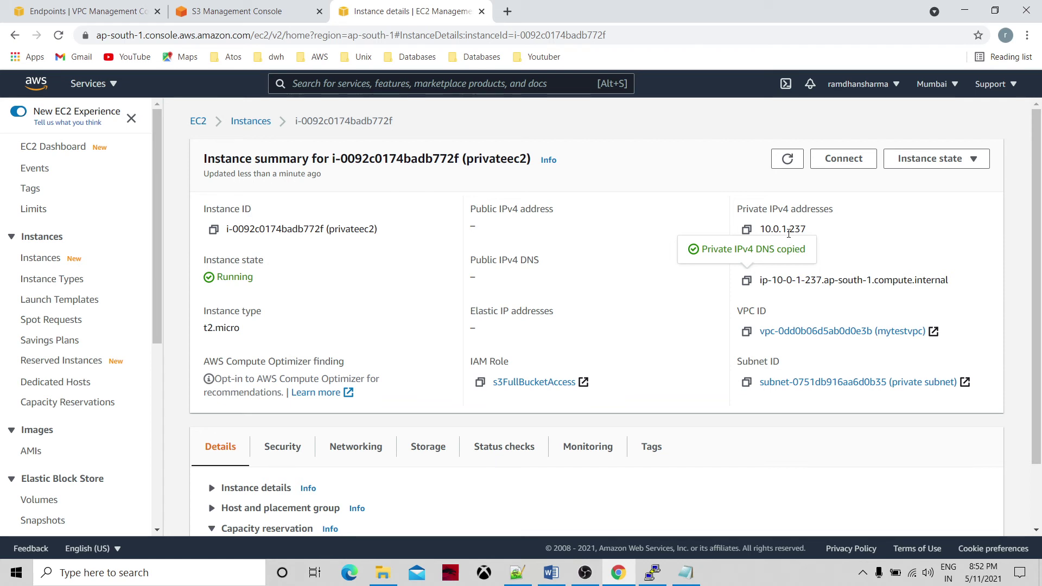
{"action": "left_click", "coordinate": [653, 571]}
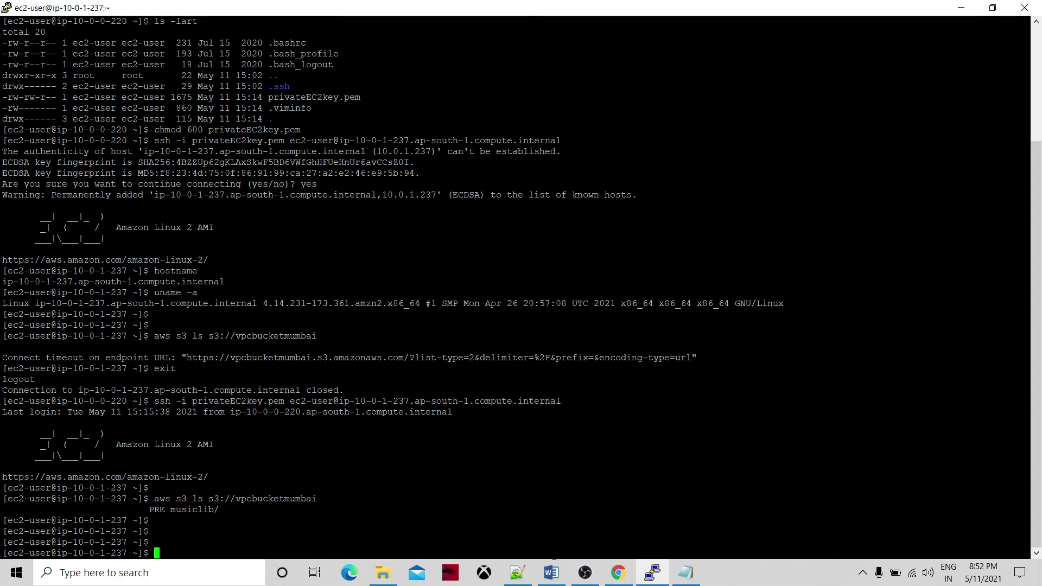
Scroll through the s3_vpc_endpoint diagrams in Word to the endpoint versus NAT gateway cost notes.
{"action": "left_click", "coordinate": [551, 572]}
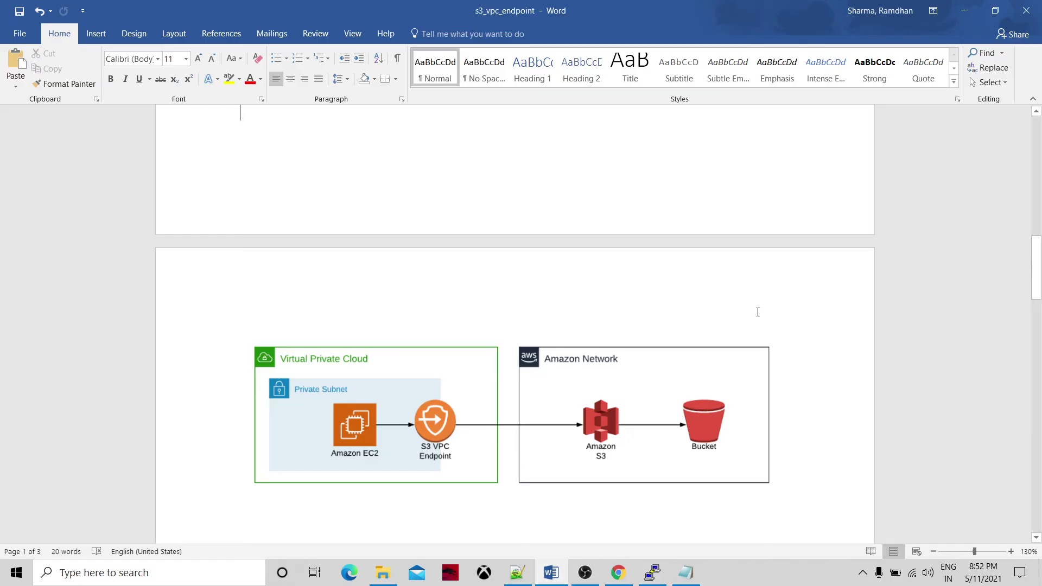
{"action": "left_click_drag", "start_coordinate": [1037, 278], "coordinate": [1036, 414]}
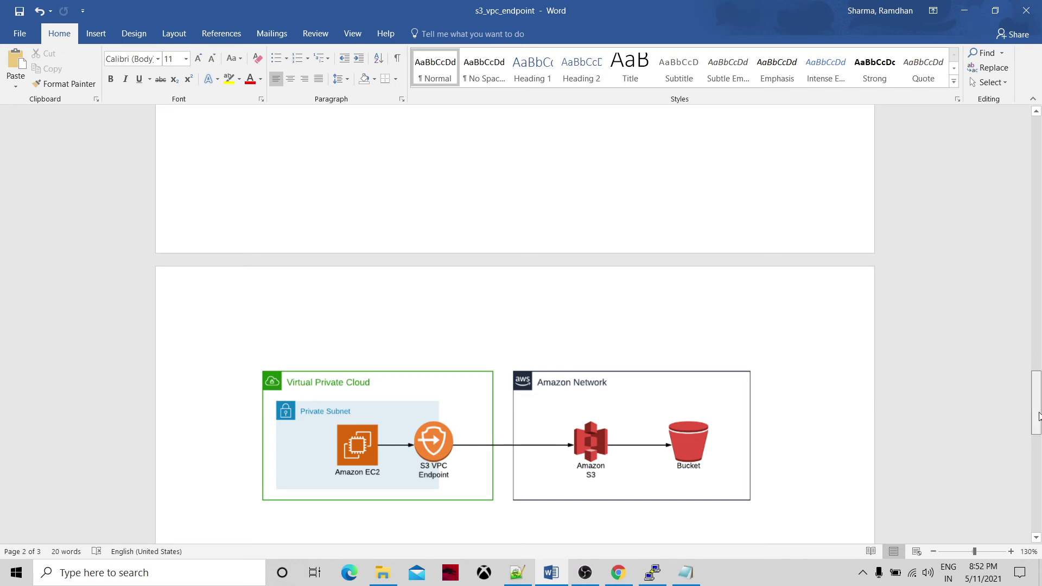
{"action": "left_click_drag", "start_coordinate": [1037, 411], "coordinate": [1017, 211]}
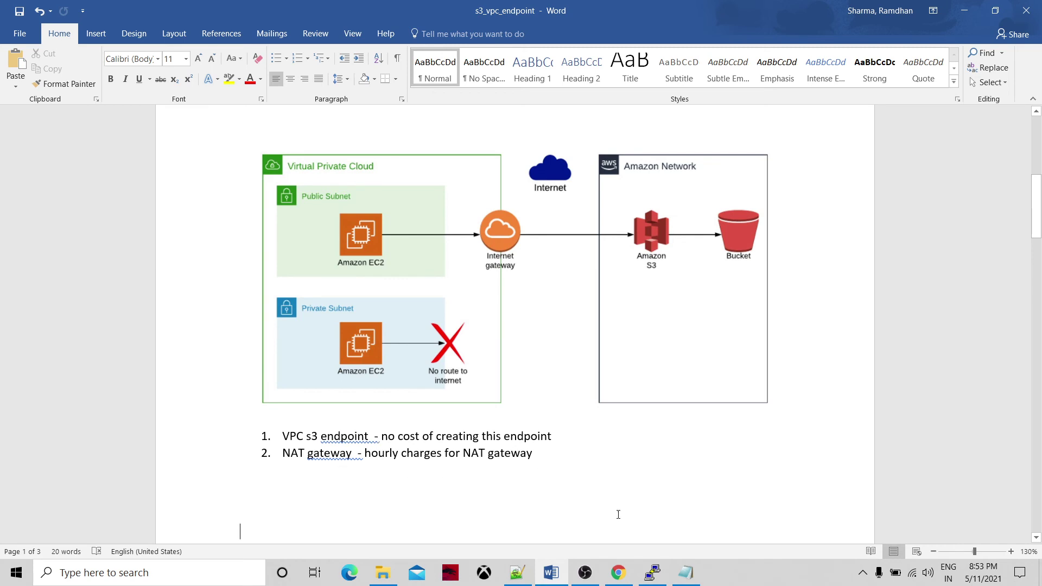
{"action": "left_click", "coordinate": [555, 455]}
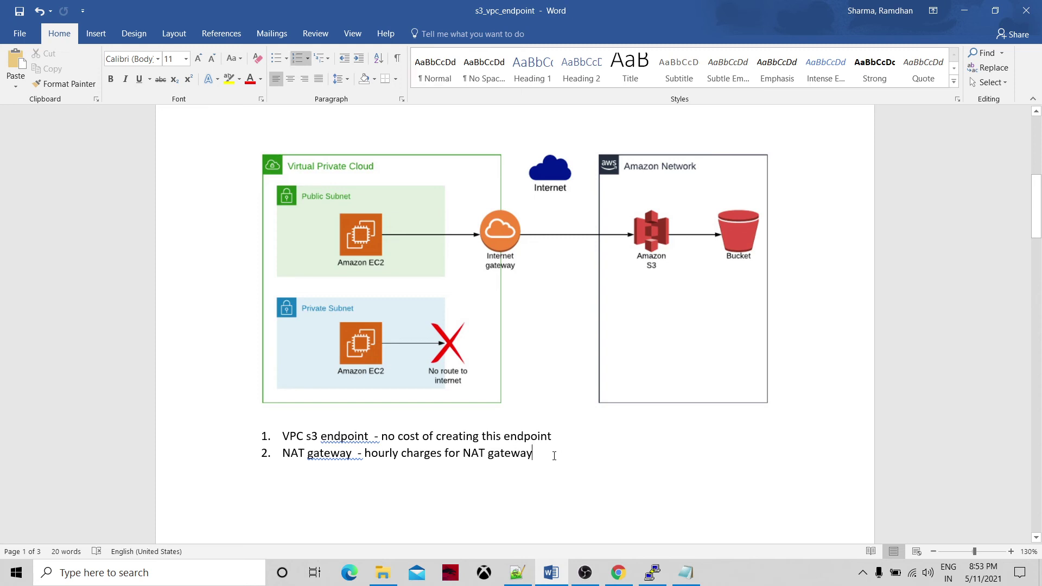
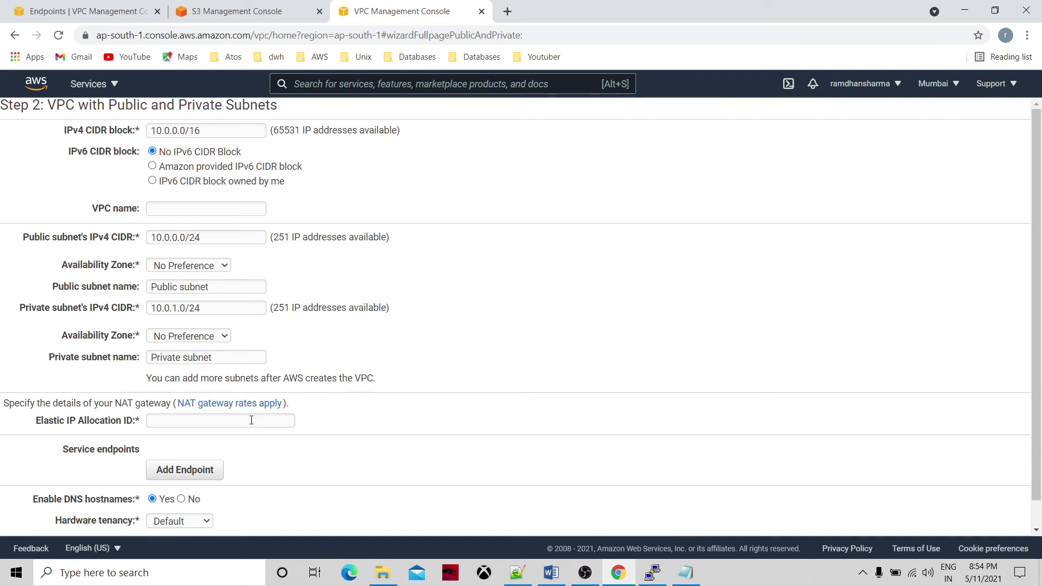
Check the Elastic IP allocation ID list, find none available, and scroll toward Create VPC.
{"action": "left_click", "coordinate": [218, 421]}
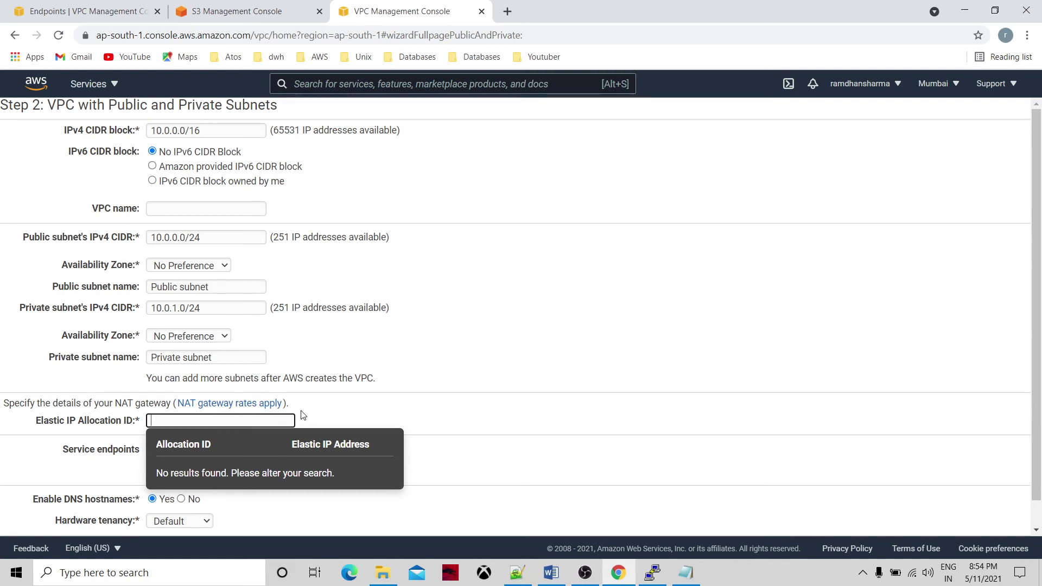
{"action": "left_click", "coordinate": [426, 415]}
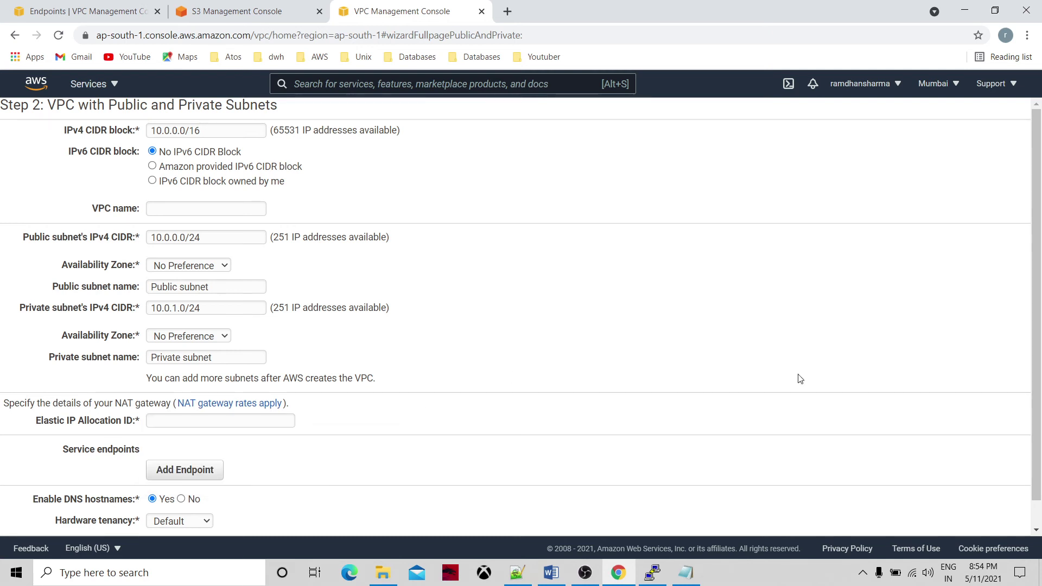
{"action": "scroll", "coordinate": [1032, 401], "scroll_direction": "down", "scroll_amount": 1}
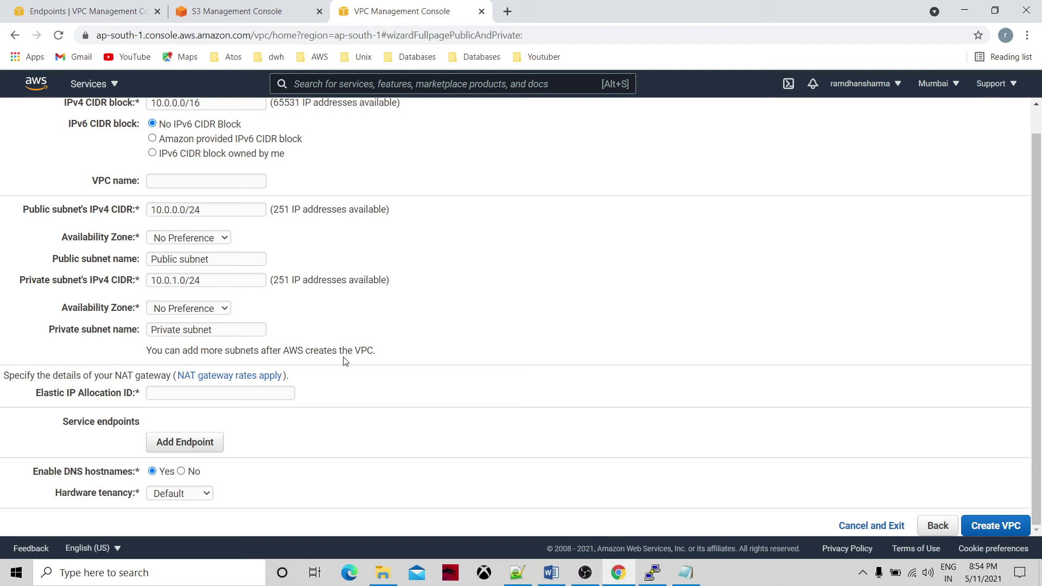
{"action": "left_click", "coordinate": [257, 376]}
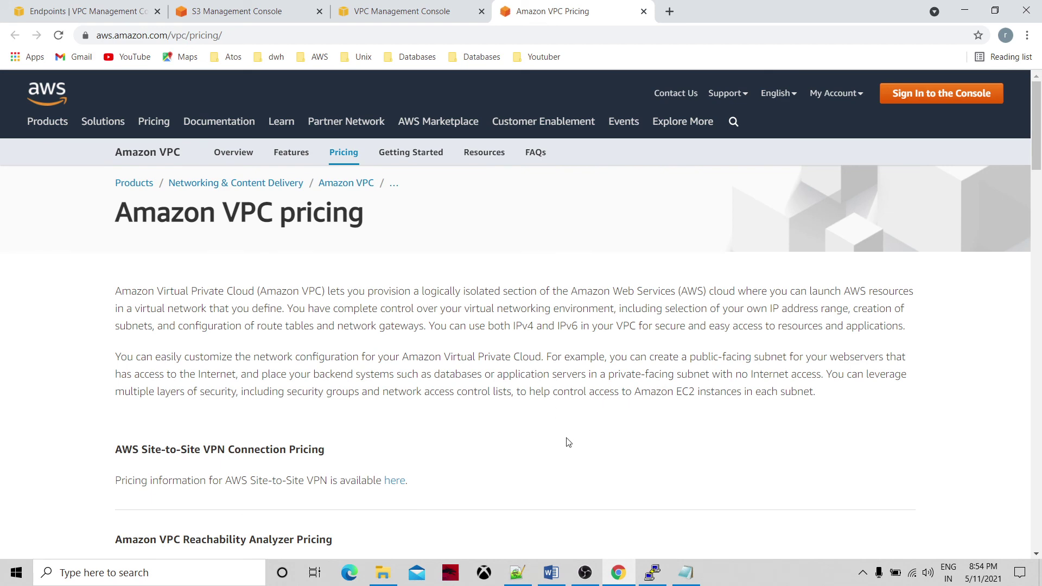
{"action": "scroll", "coordinate": [568, 442], "scroll_direction": "down", "scroll_amount": 6}
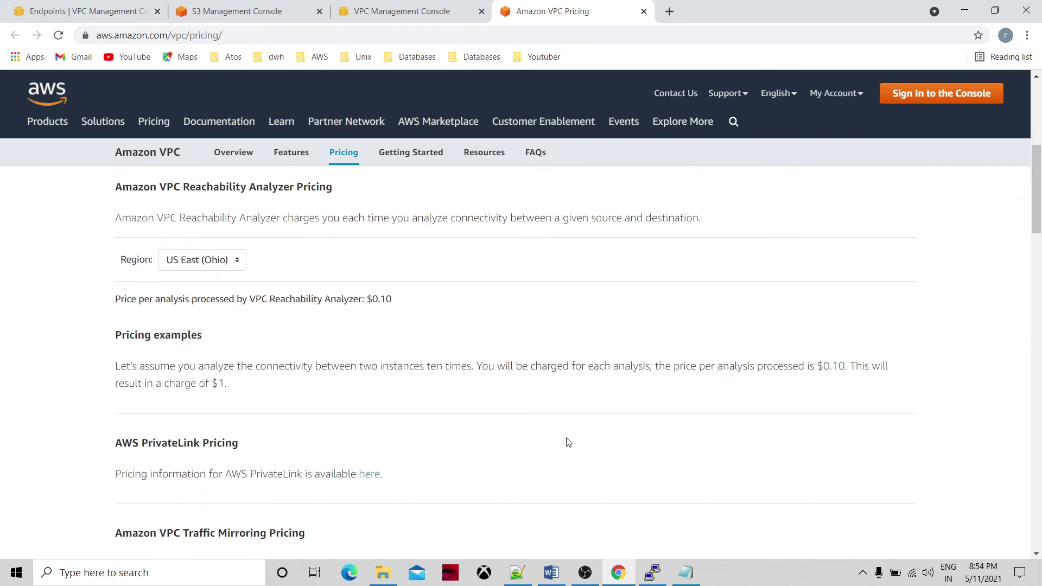
{"action": "scroll", "coordinate": [569, 442], "scroll_direction": "down", "scroll_amount": 3}
{"action": "scroll", "coordinate": [569, 442], "scroll_direction": "up", "scroll_amount": 5}
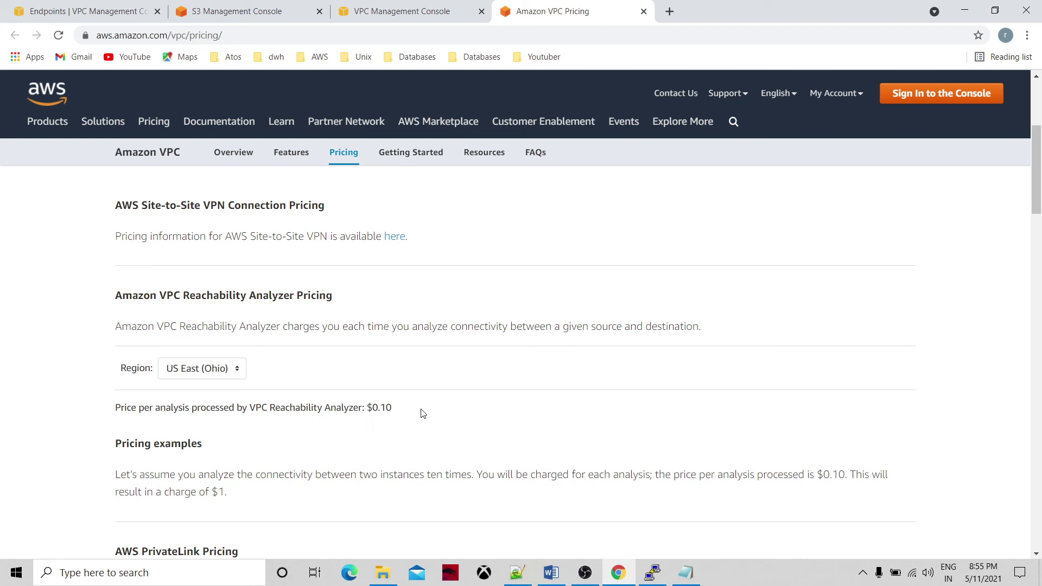
{"action": "scroll", "coordinate": [426, 415], "scroll_direction": "down", "scroll_amount": 8}
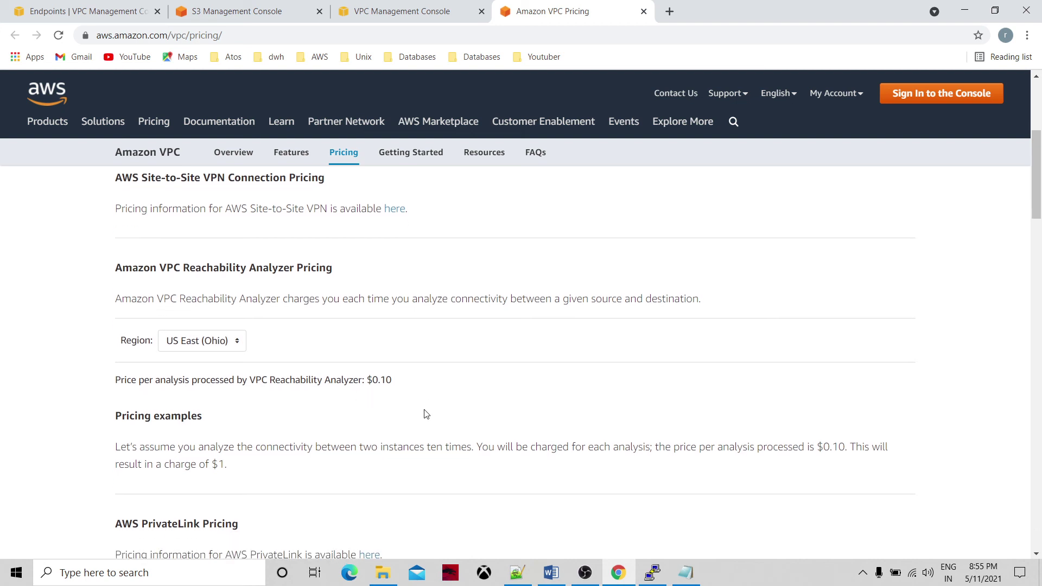
{"action": "scroll", "coordinate": [427, 414], "scroll_direction": "down", "scroll_amount": 9}
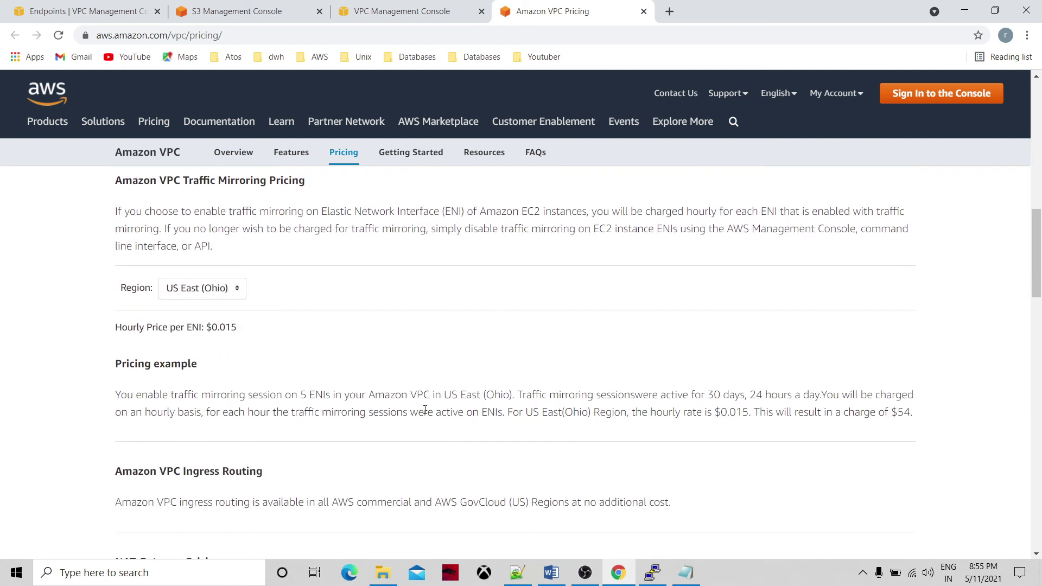
{"action": "scroll", "coordinate": [426, 414], "scroll_direction": "up", "scroll_amount": 2}
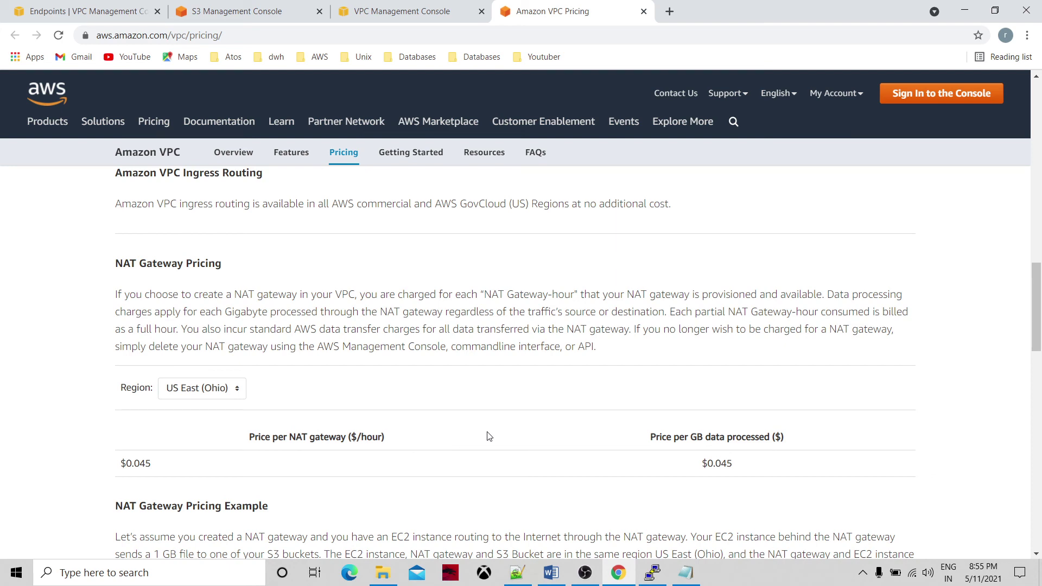
{"action": "scroll", "coordinate": [489, 436], "scroll_direction": "up", "scroll_amount": 20}
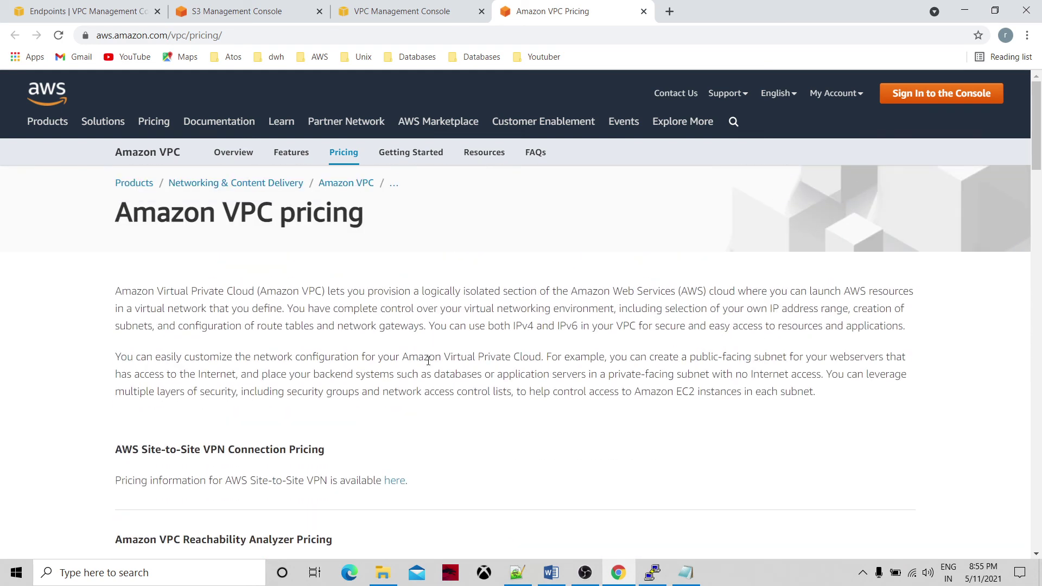
{"action": "left_click", "coordinate": [643, 13]}
{"action": "left_click", "coordinate": [643, 11]}
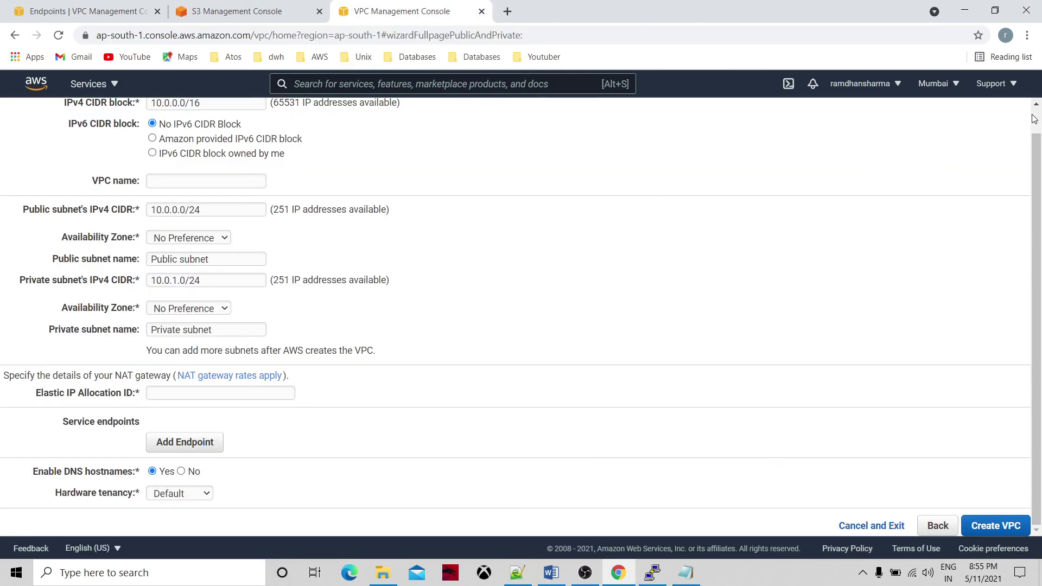
Disassociate Elastic IP 13.235.97.13 from its instance via EC2 Elastic IPs.
{"action": "scroll", "coordinate": [1035, 120], "scroll_direction": "up", "scroll_amount": 1}
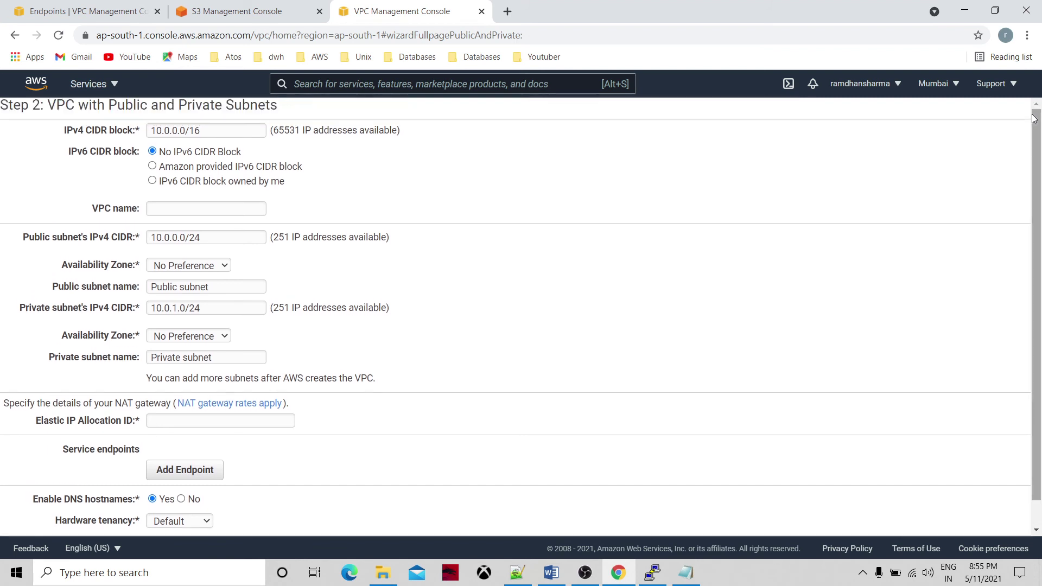
{"action": "left_click", "coordinate": [86, 85]}
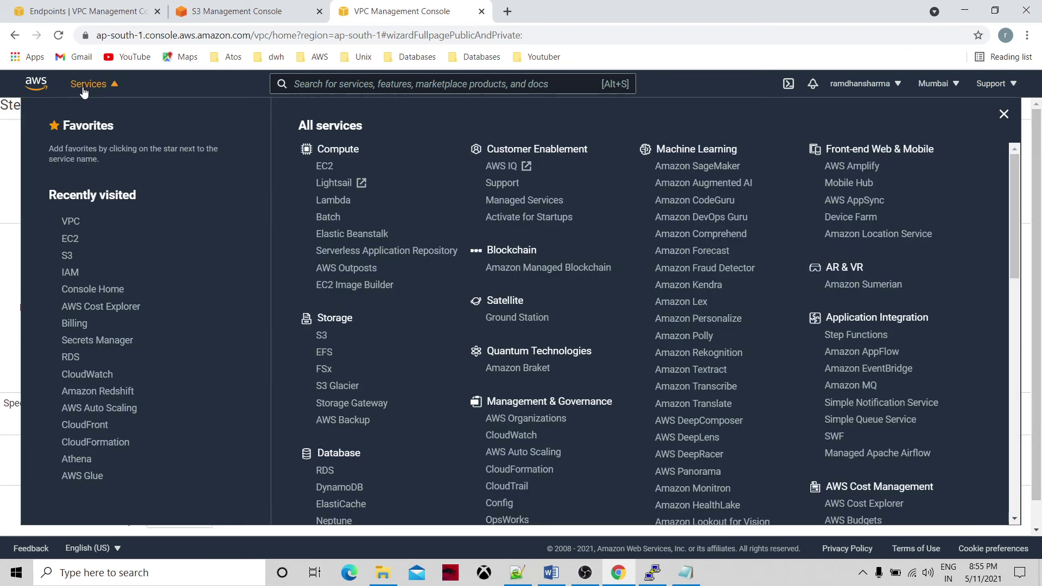
{"action": "left_click", "coordinate": [71, 239]}
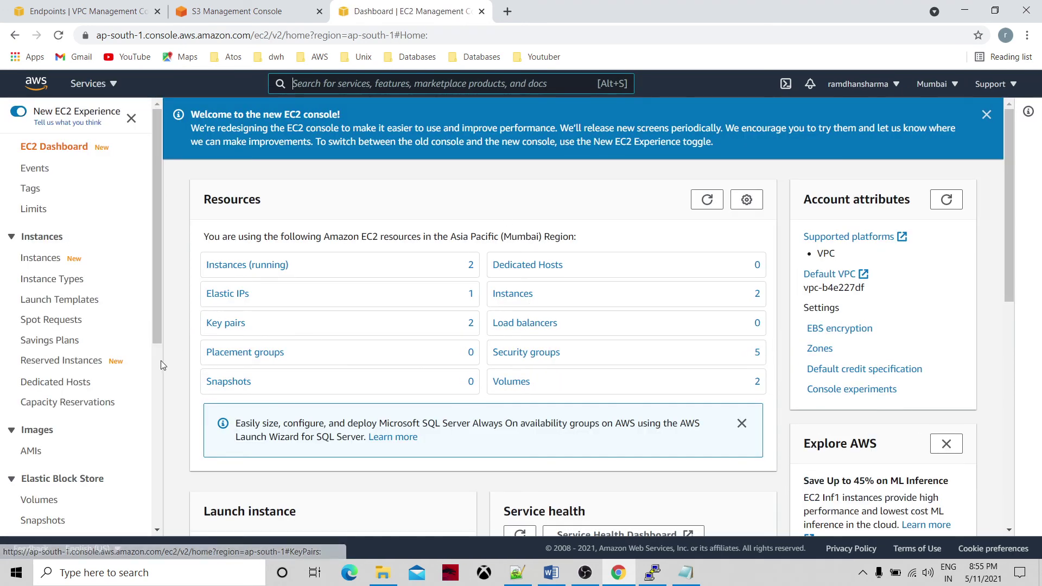
{"action": "scroll", "coordinate": [159, 362], "scroll_direction": "down", "scroll_amount": 6}
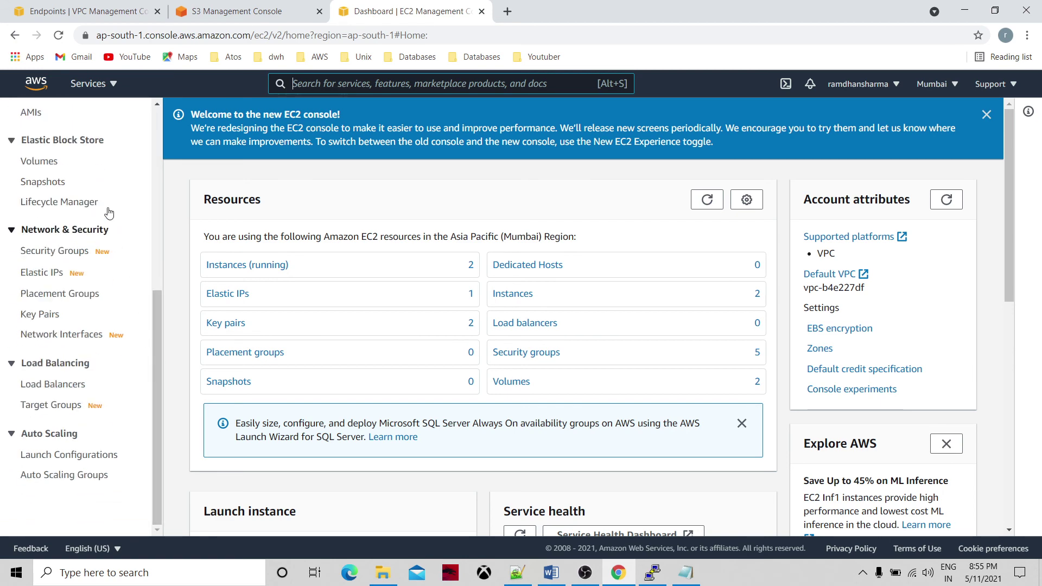
{"action": "left_click", "coordinate": [41, 272]}
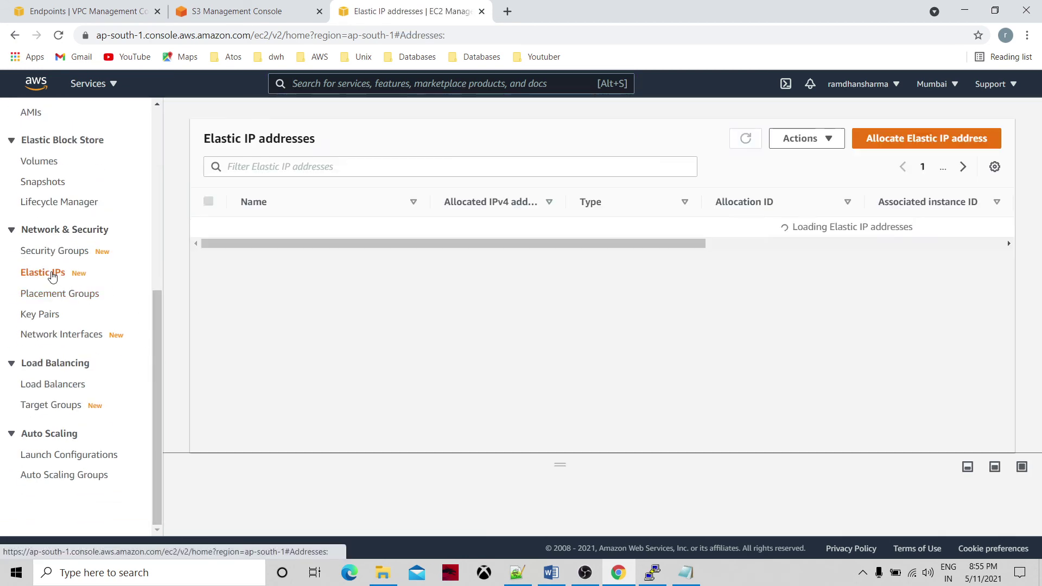
{"action": "left_click", "coordinate": [831, 144]}
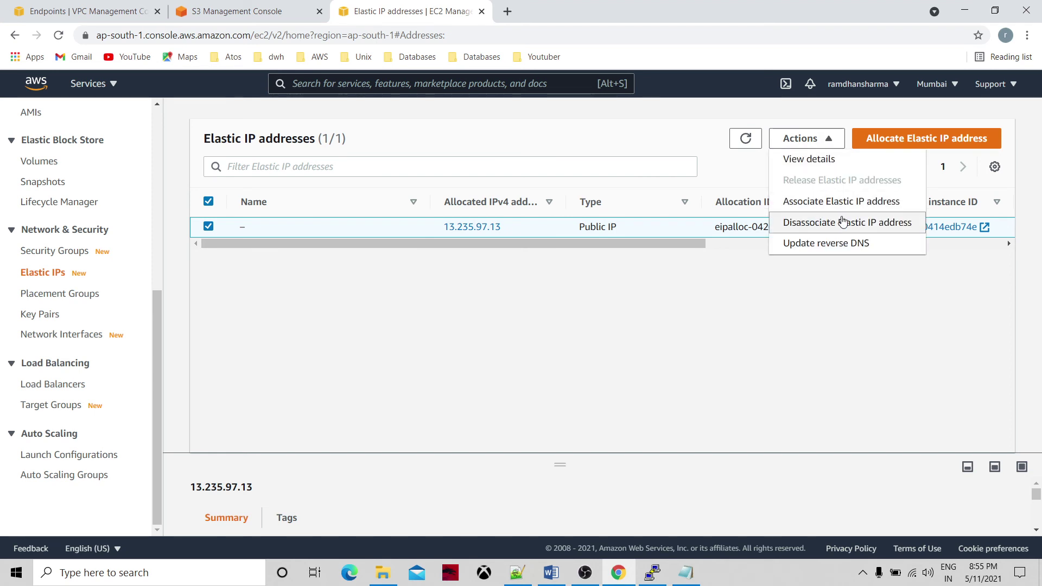
{"action": "left_click", "coordinate": [843, 223]}
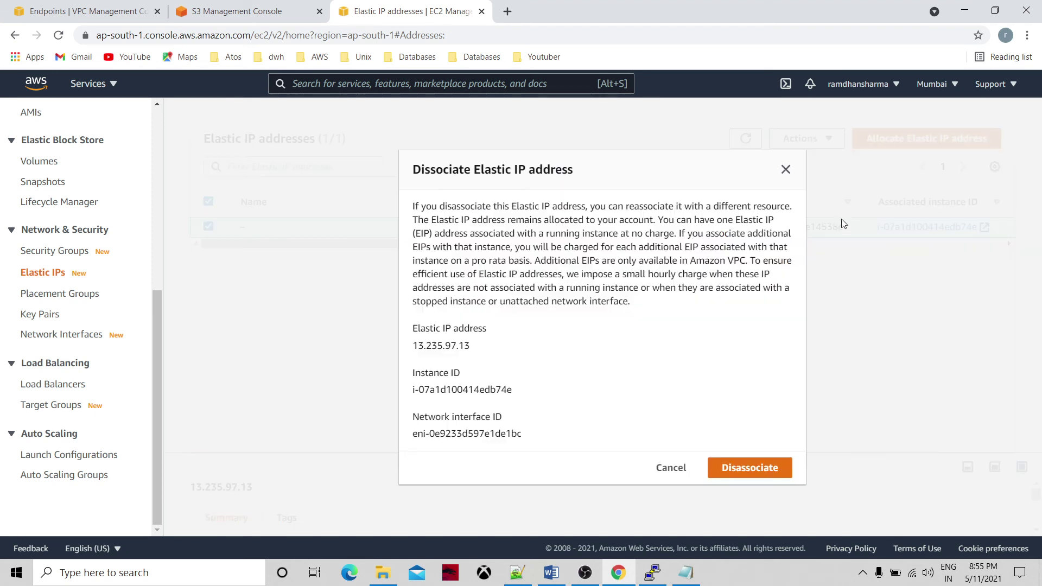
{"action": "left_click", "coordinate": [744, 467]}
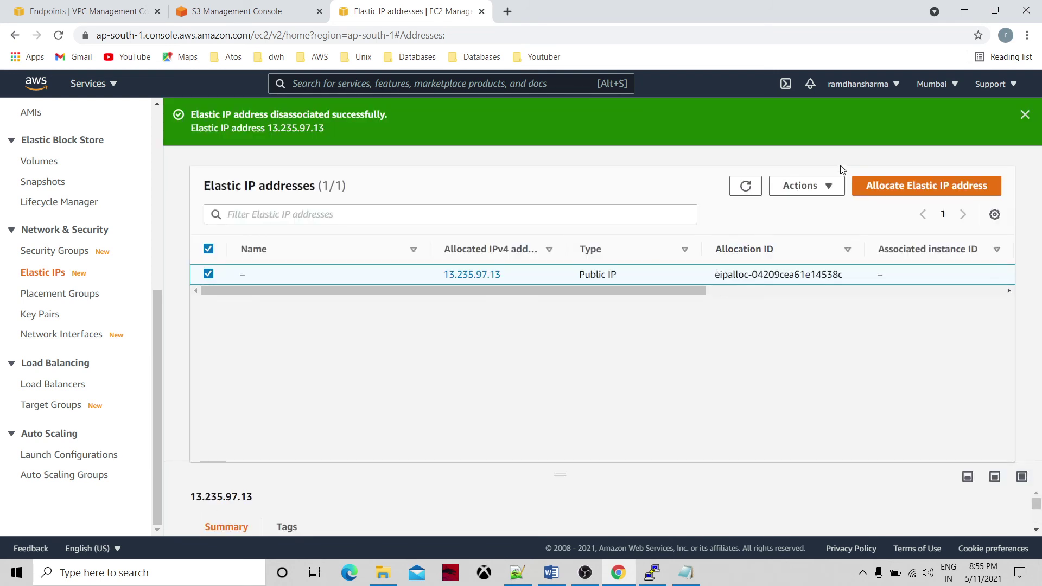
Release Elastic IP 13.235.97.13 and refresh the now-empty Elastic IP list.
{"action": "left_click", "coordinate": [831, 186]}
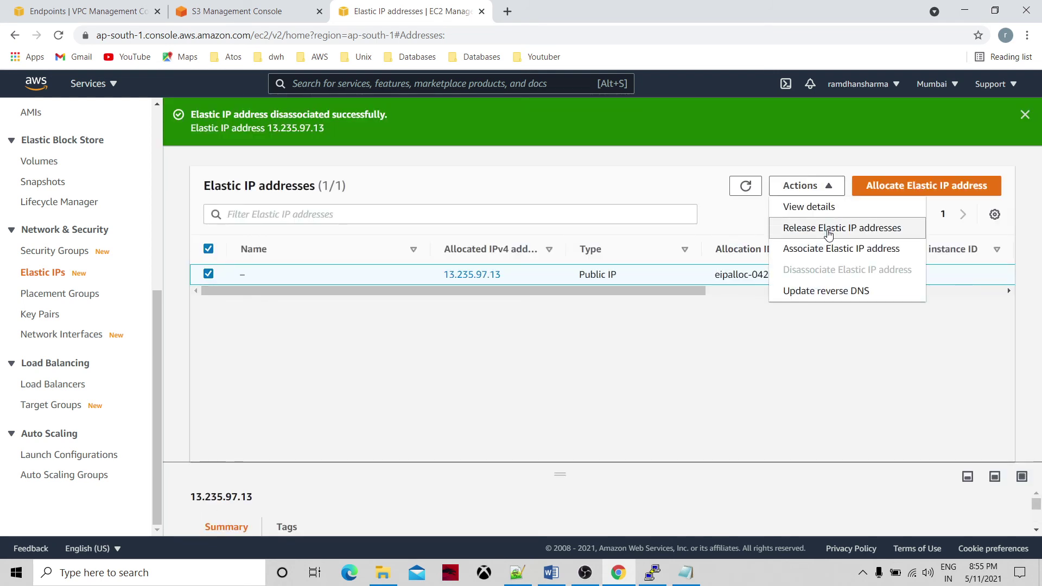
{"action": "left_click", "coordinate": [828, 229]}
{"action": "left_click", "coordinate": [756, 376]}
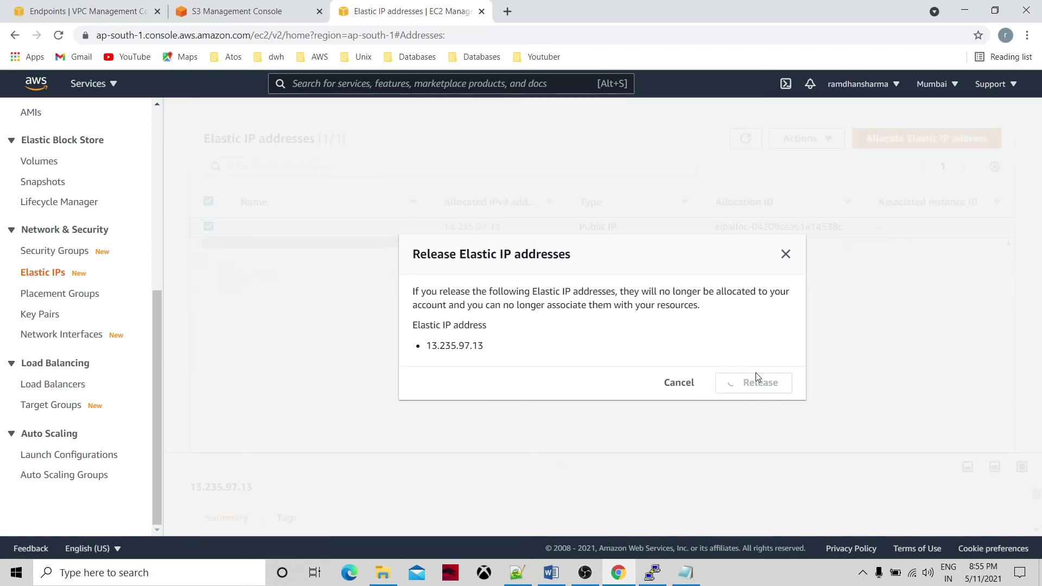
{"action": "left_click", "coordinate": [747, 190]}
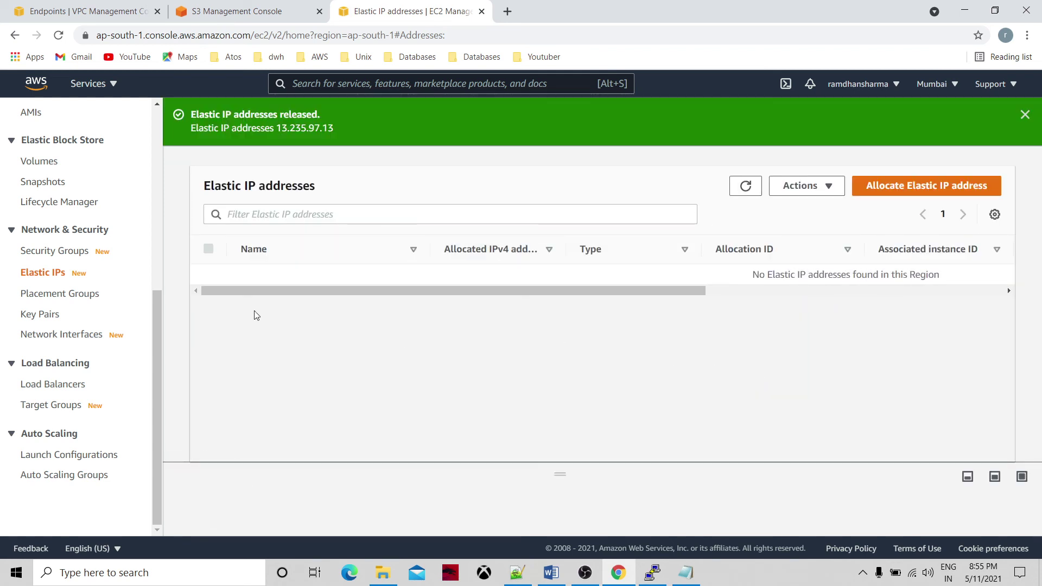
{"action": "scroll", "coordinate": [109, 177], "scroll_direction": "up", "scroll_amount": 6}
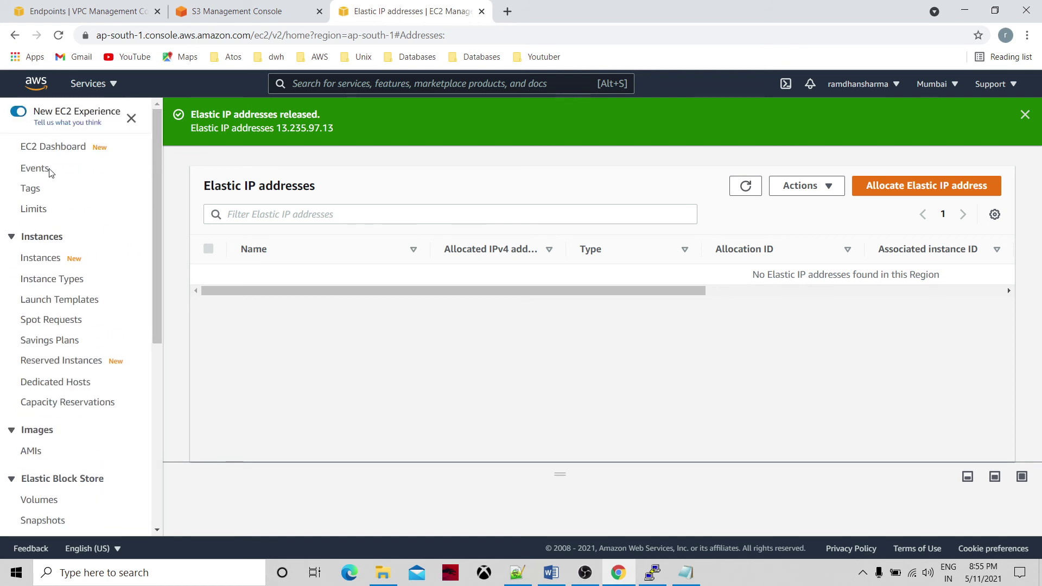
Terminate the publicec2 and privateec2 instances and return to the EC2 Dashboard.
{"action": "left_click", "coordinate": [63, 149]}
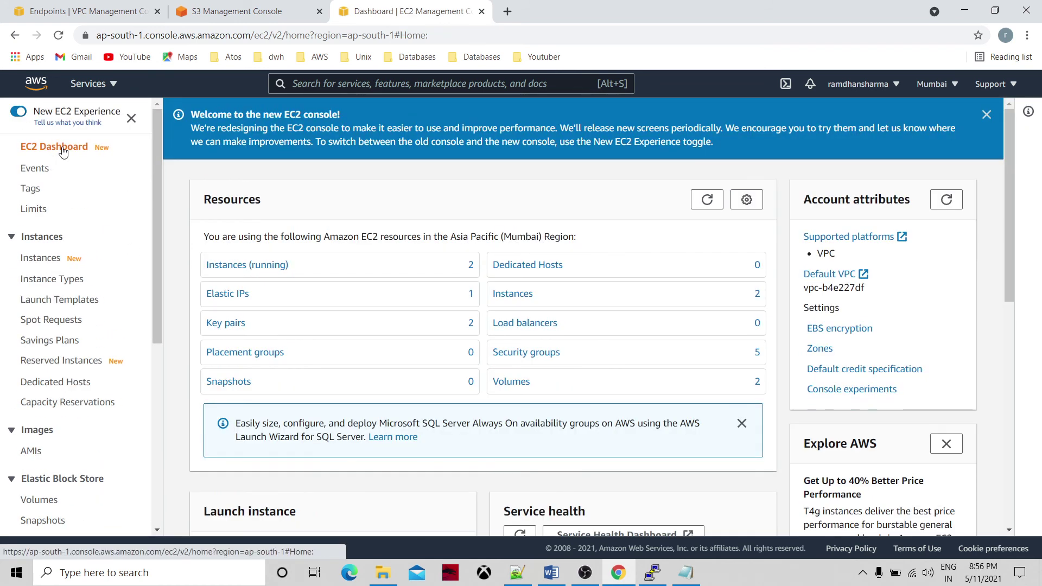
{"action": "left_click", "coordinate": [522, 295]}
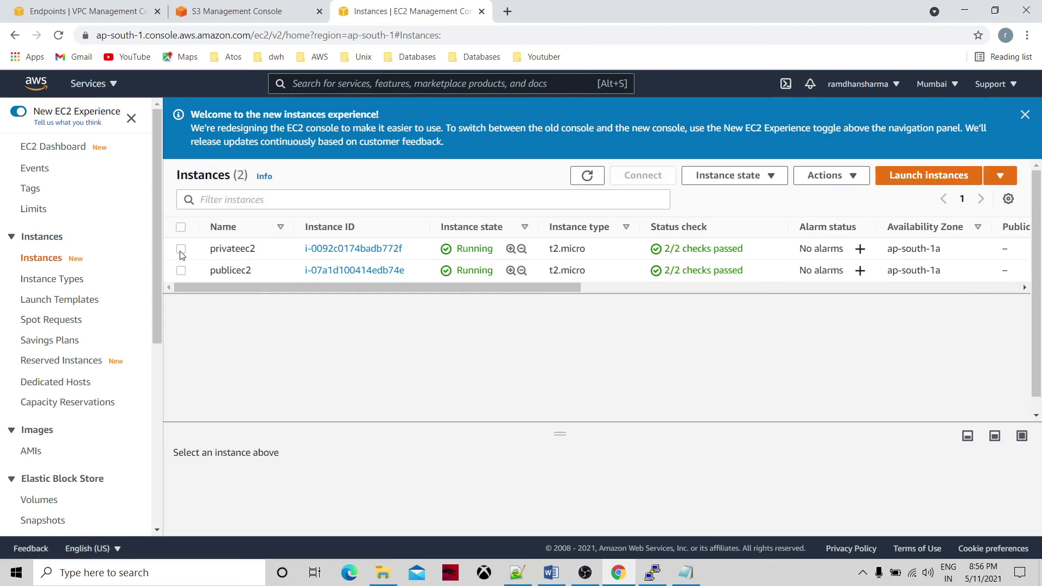
{"action": "left_click", "coordinate": [181, 271]}
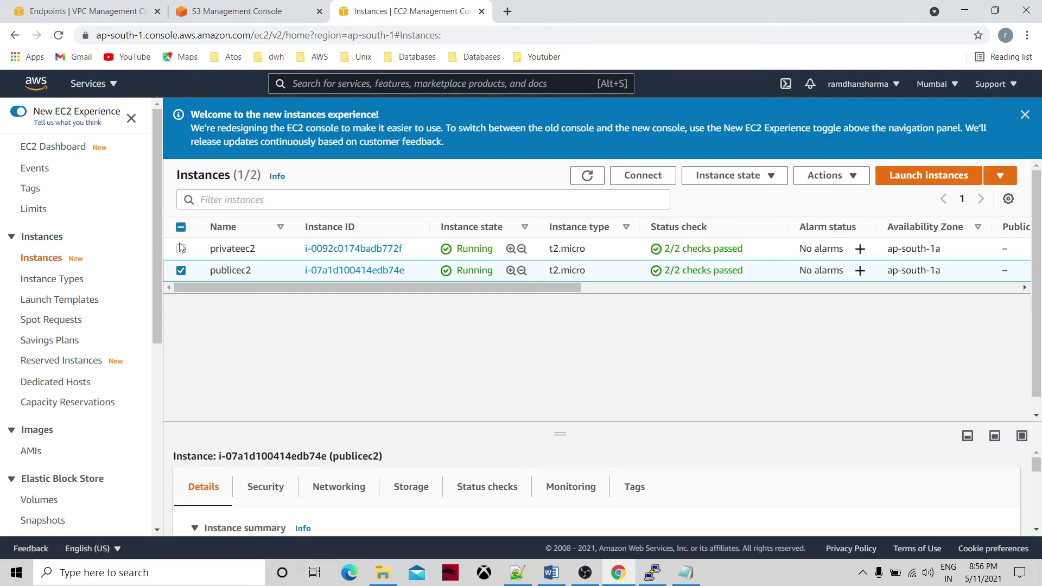
{"action": "left_click", "coordinate": [181, 248]}
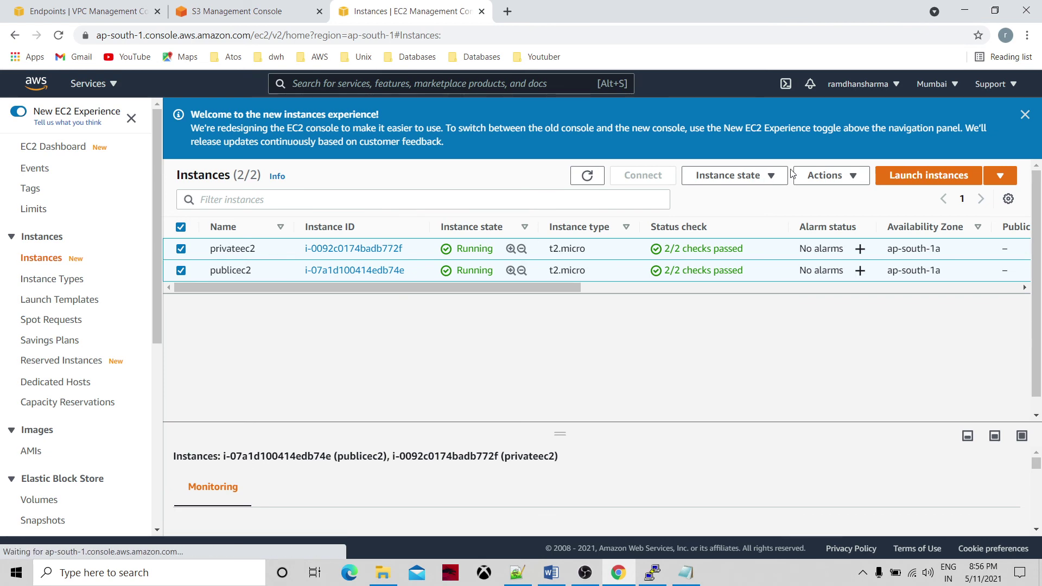
{"action": "left_click", "coordinate": [770, 175]}
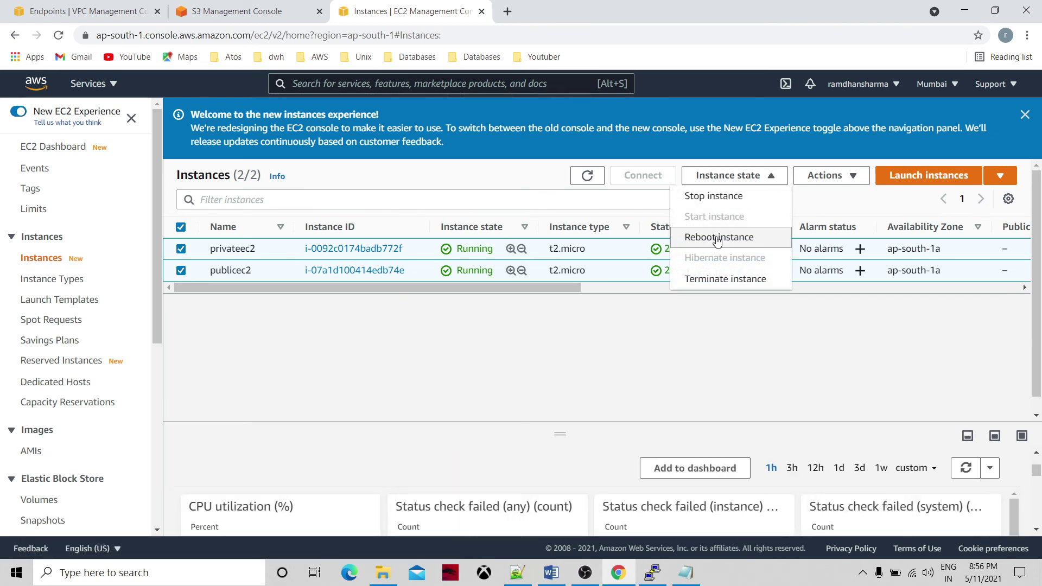
{"action": "left_click", "coordinate": [725, 280]}
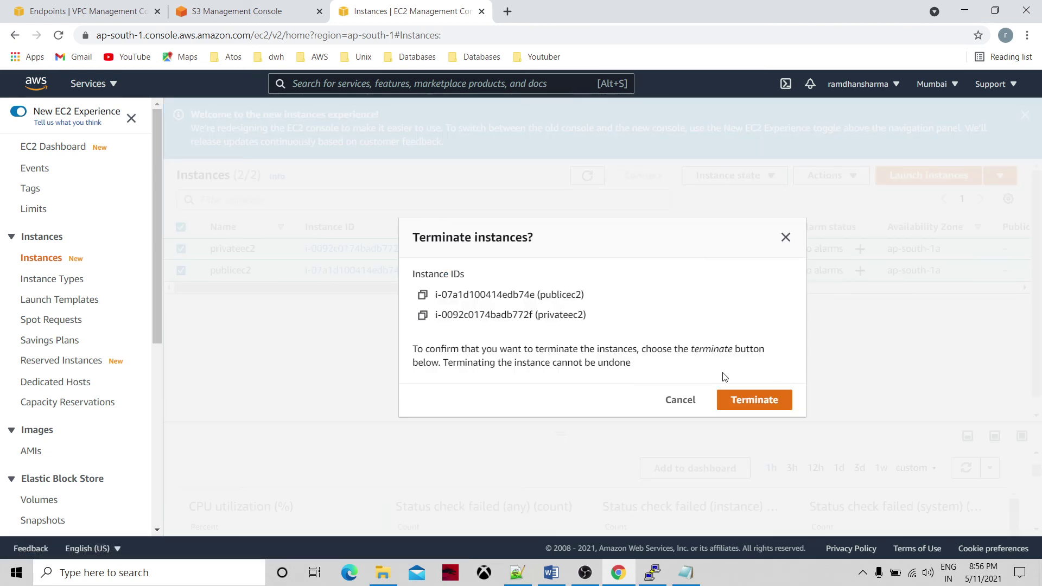
{"action": "left_click", "coordinate": [750, 401]}
{"action": "left_click", "coordinate": [588, 215]}
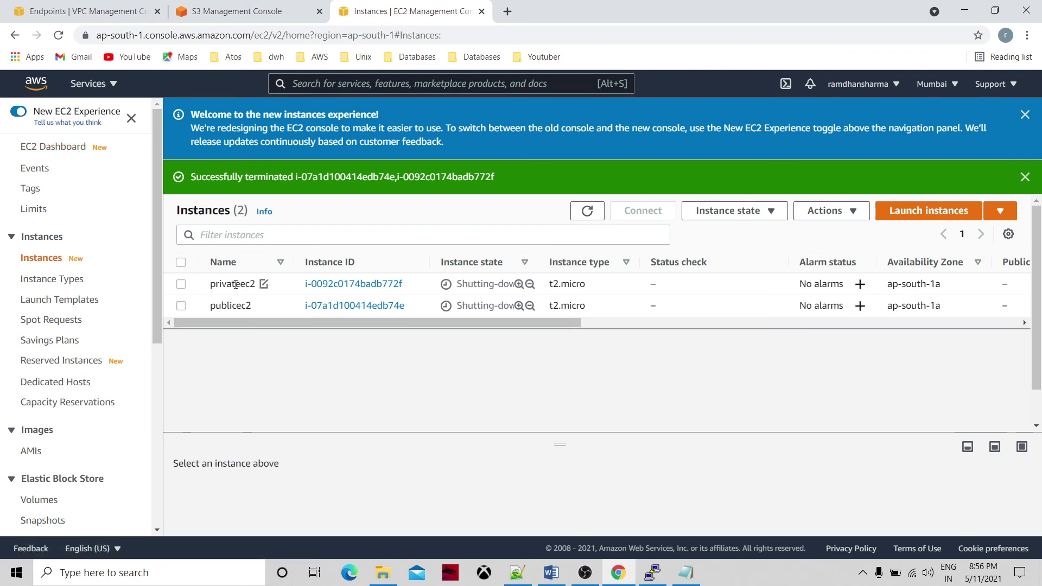
{"action": "left_click", "coordinate": [65, 151]}
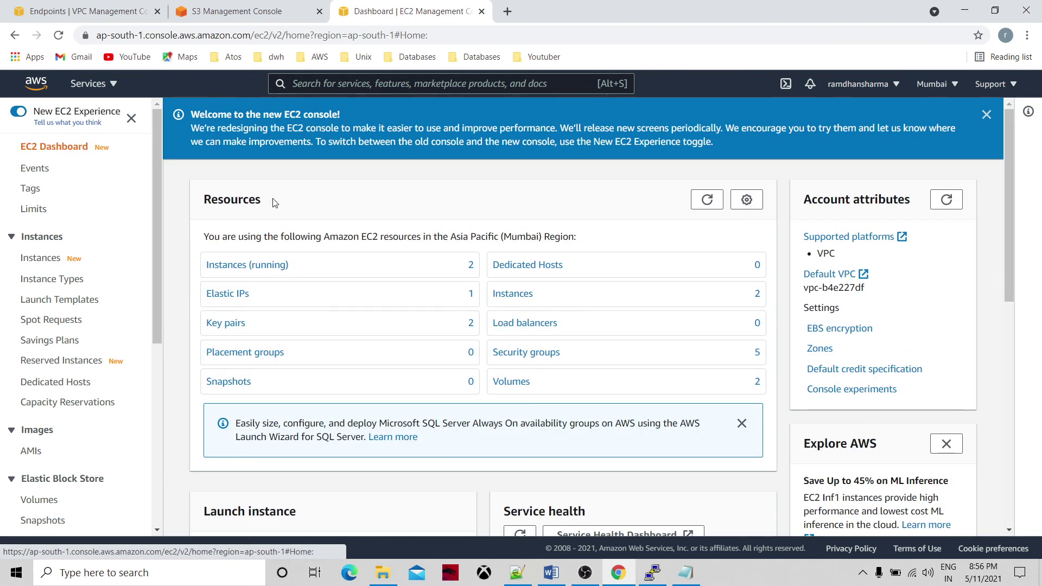
Delete key pairs privateEC2key and publicEC2key, confirming with 'delete', then return to the dashboard.
{"action": "left_click", "coordinate": [713, 203]}
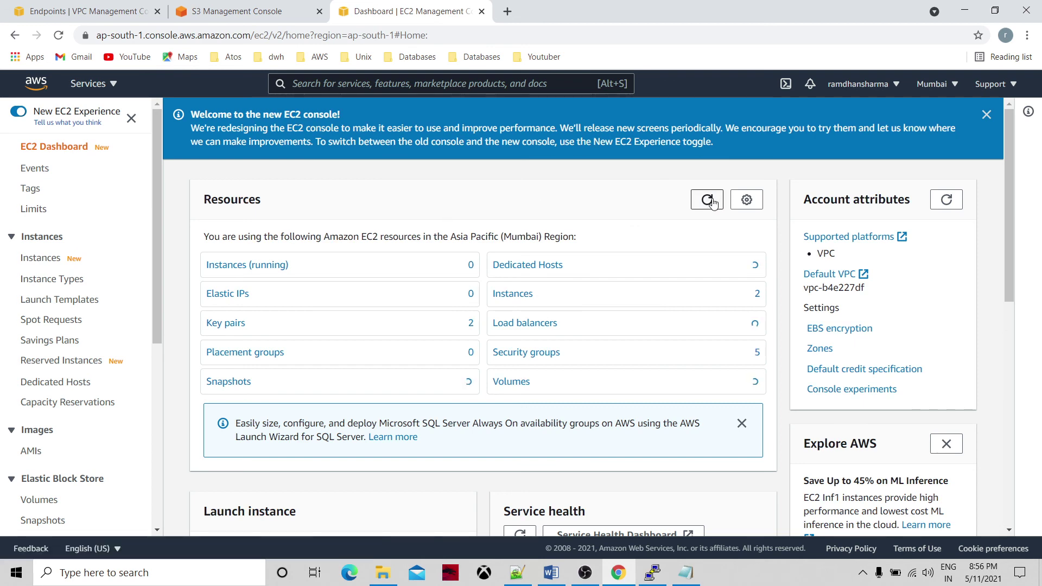
{"action": "left_click", "coordinate": [240, 324]}
{"action": "left_click", "coordinate": [182, 303]}
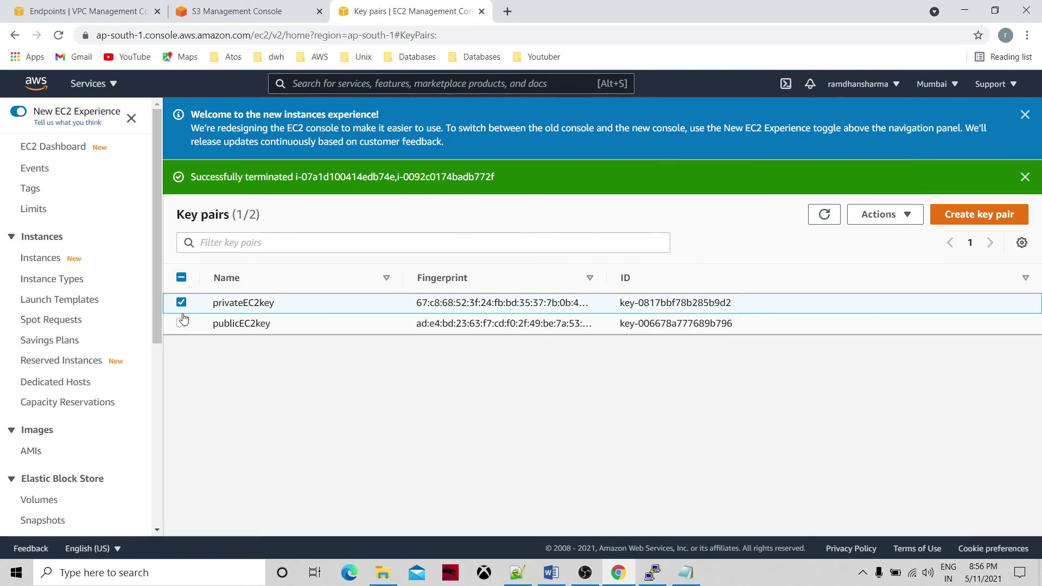
{"action": "left_click", "coordinate": [181, 323]}
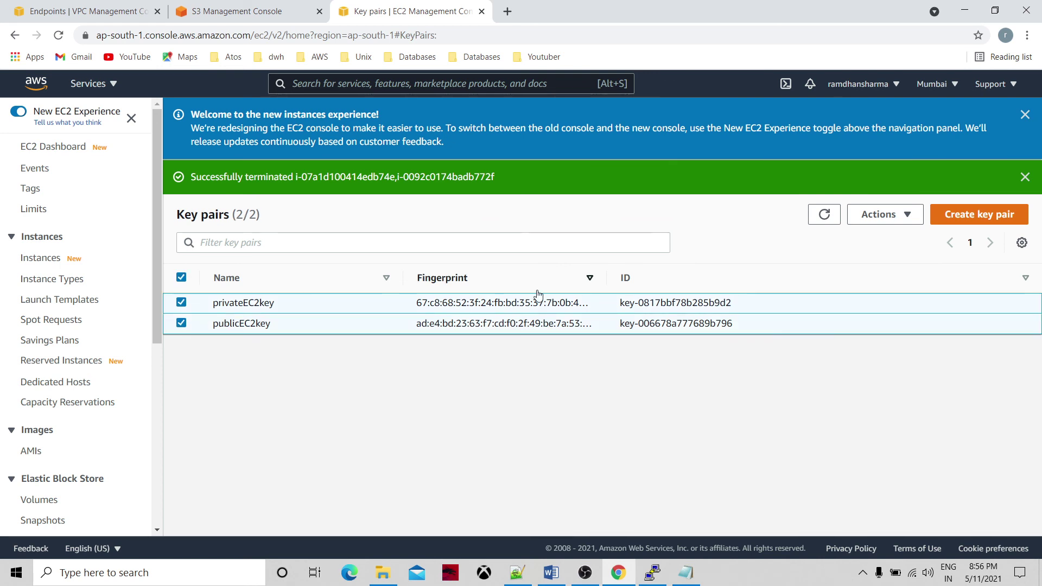
{"action": "left_click", "coordinate": [906, 217]}
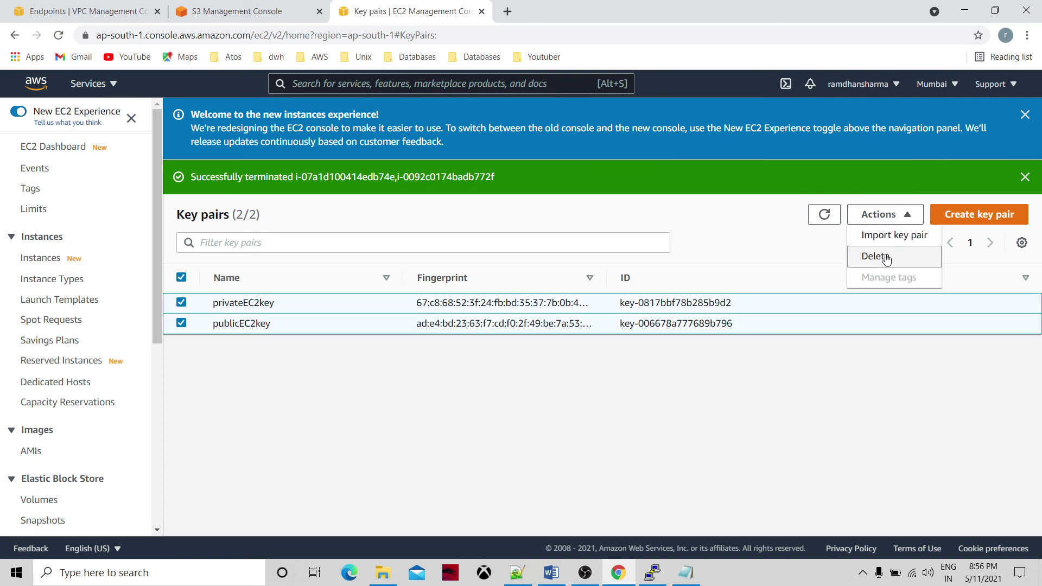
{"action": "left_click", "coordinate": [887, 259]}
{"action": "left_click", "coordinate": [571, 348]}
{"action": "type", "text": "delete"}
{"action": "left_click", "coordinate": [758, 380]}
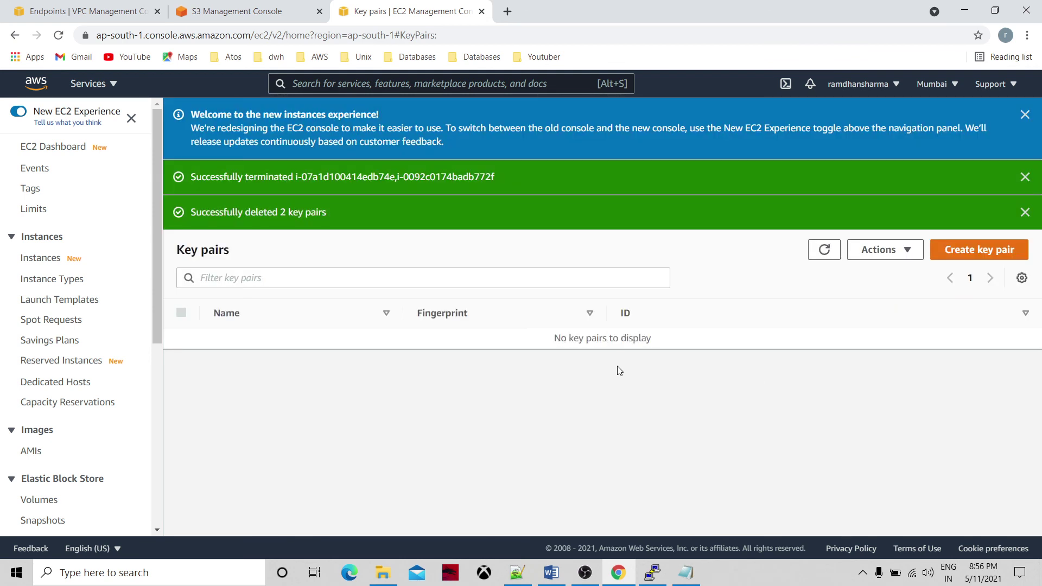
{"action": "left_click", "coordinate": [824, 250]}
{"action": "left_click", "coordinate": [77, 147]}
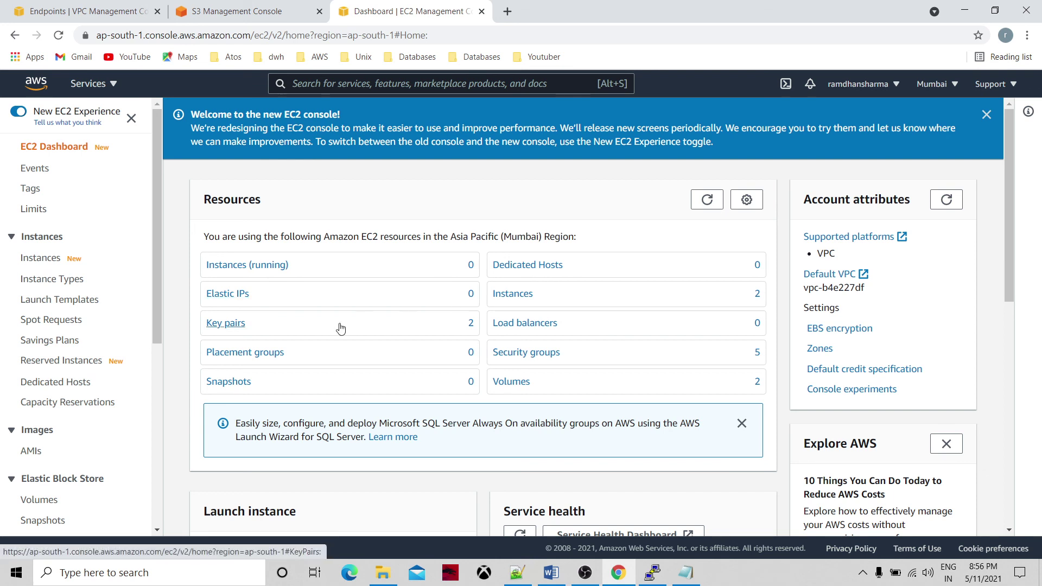
Confirm zero key pairs and no Elastic IPs remain, then bring up the VPC console.
{"action": "left_click", "coordinate": [707, 199]}
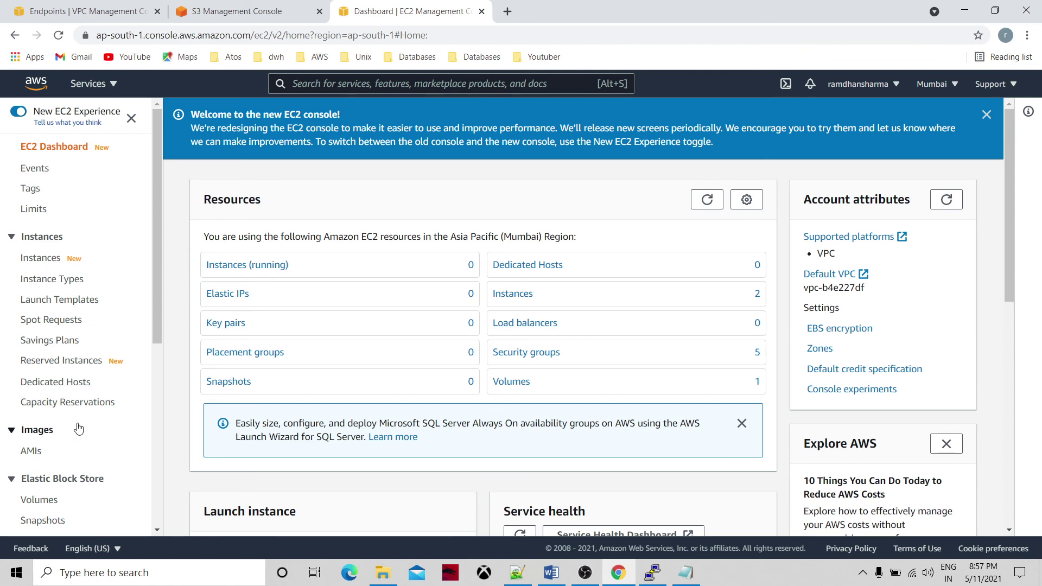
{"action": "left_click", "coordinate": [158, 358]}
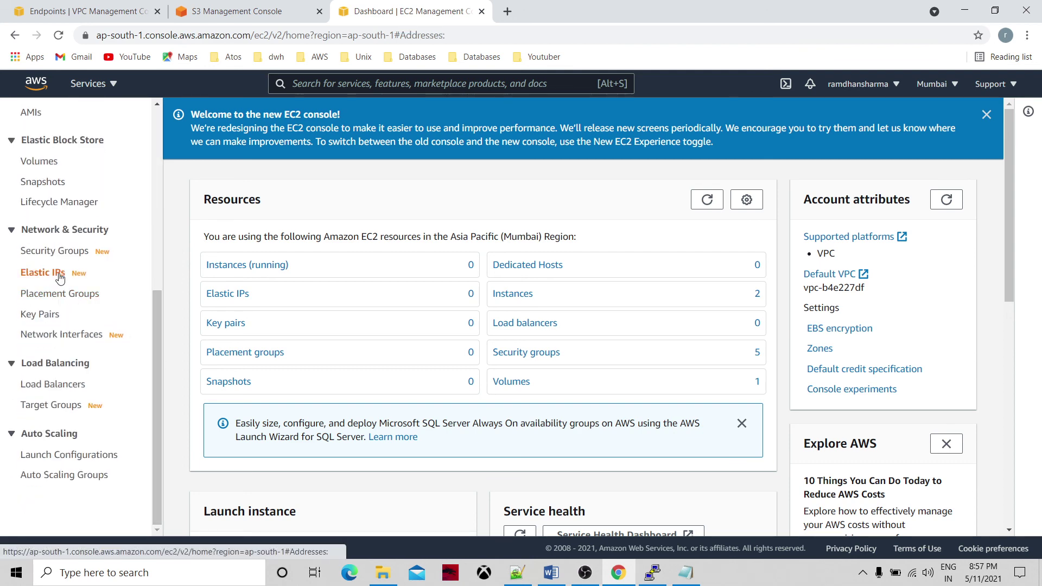
{"action": "left_click", "coordinate": [60, 278]}
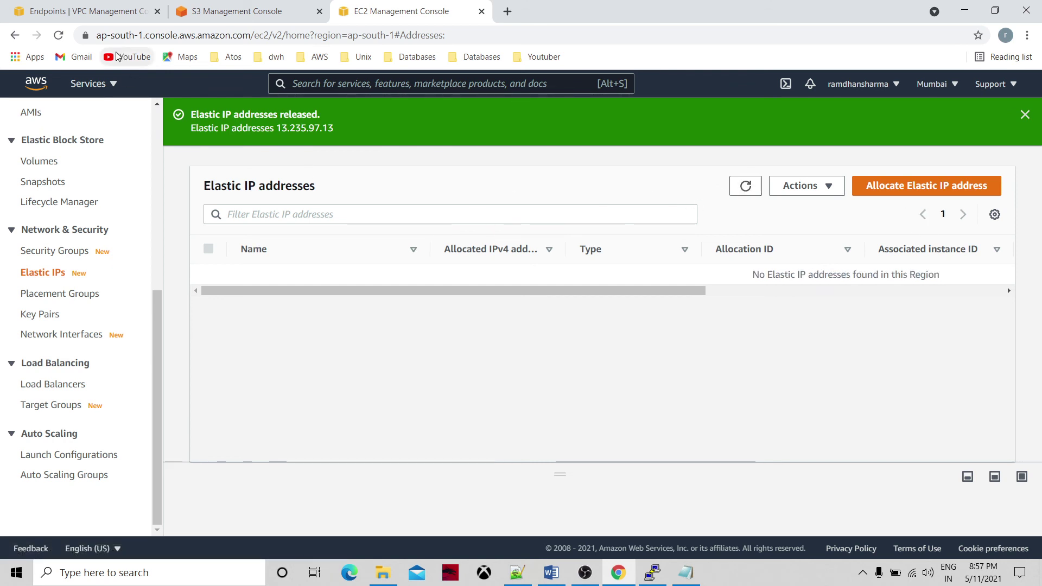
{"action": "left_click", "coordinate": [113, 7]}
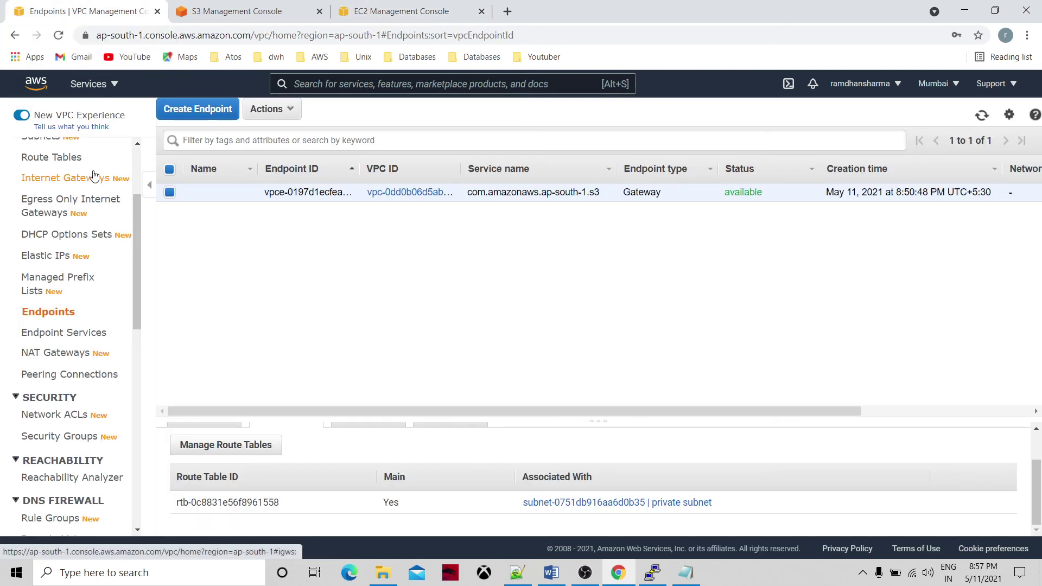
Attempt to delete mytestvpc, which is blocked by the privateec2 instance and a network interface.
{"action": "scroll", "coordinate": [138, 149], "scroll_direction": "up", "scroll_amount": 3}
{"action": "left_click", "coordinate": [76, 155]}
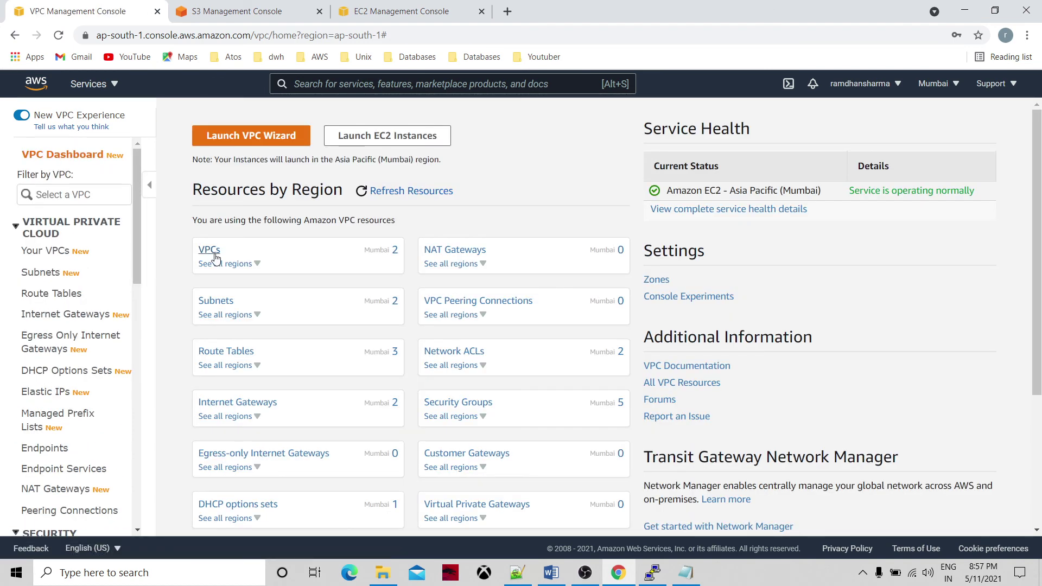
{"action": "left_click", "coordinate": [210, 251]}
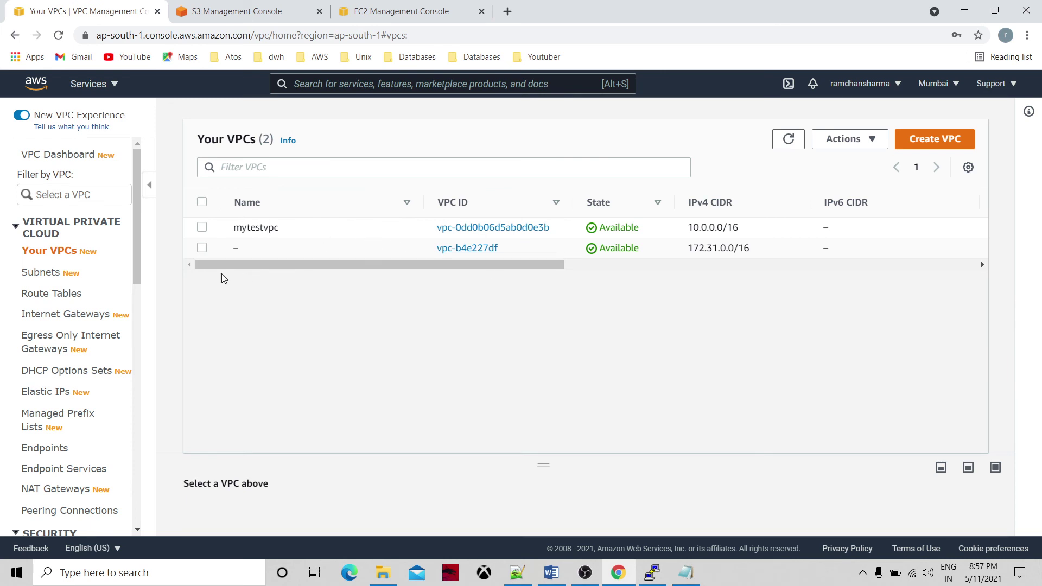
{"action": "left_click", "coordinate": [205, 230]}
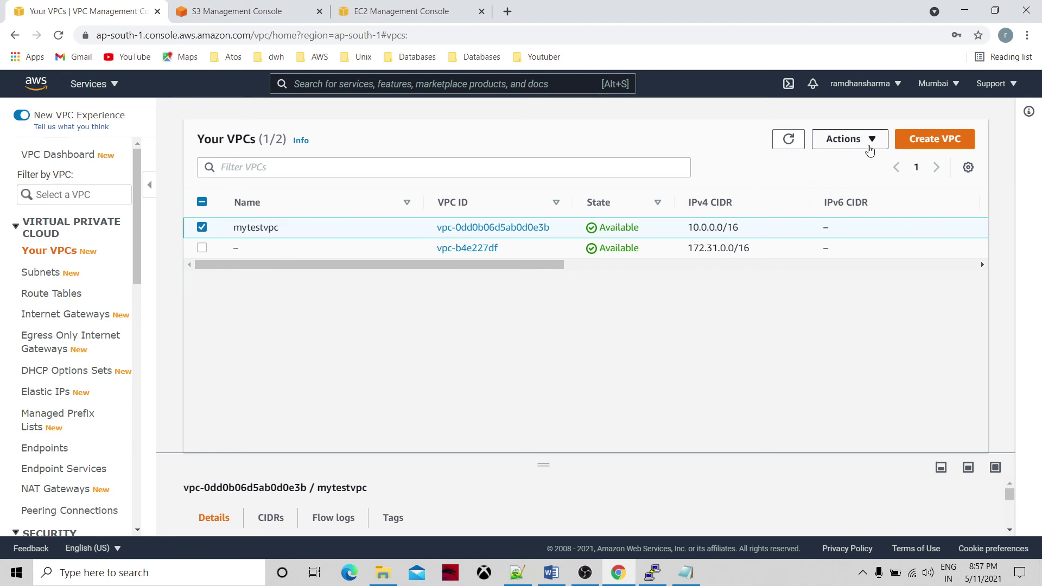
{"action": "left_click", "coordinate": [868, 143]}
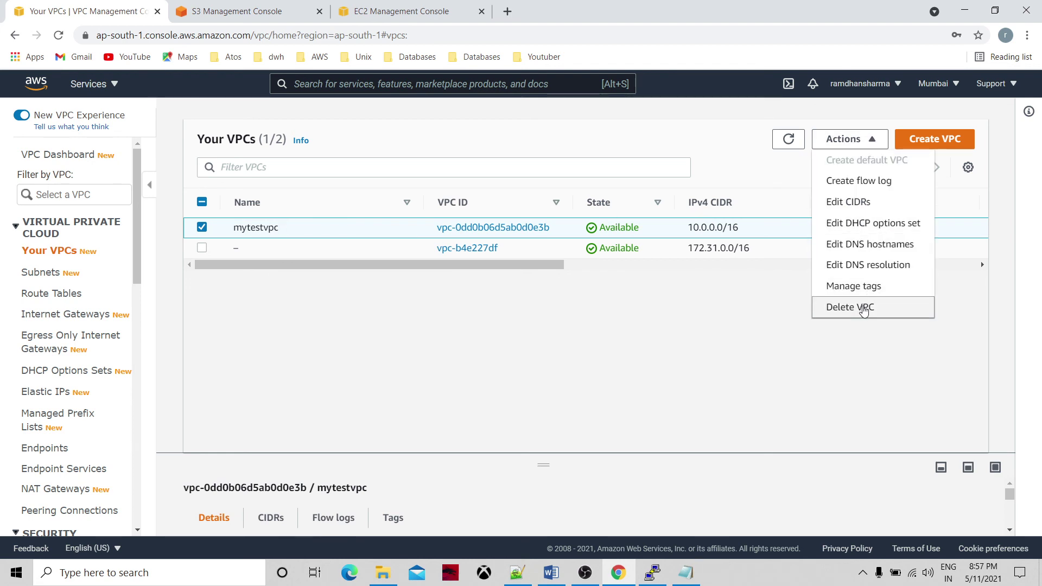
{"action": "left_click", "coordinate": [865, 306]}
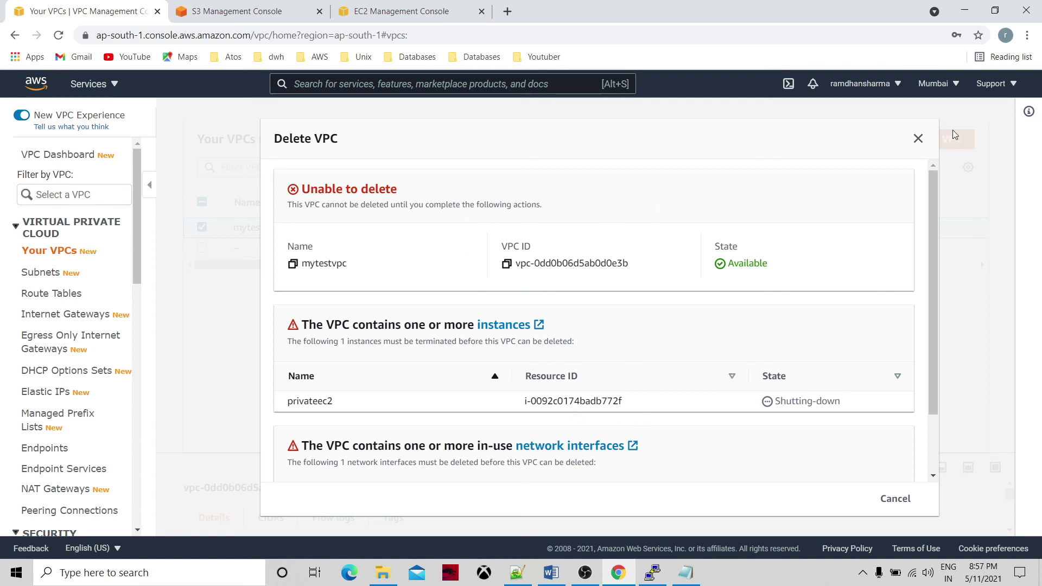
{"action": "left_click", "coordinate": [919, 139]}
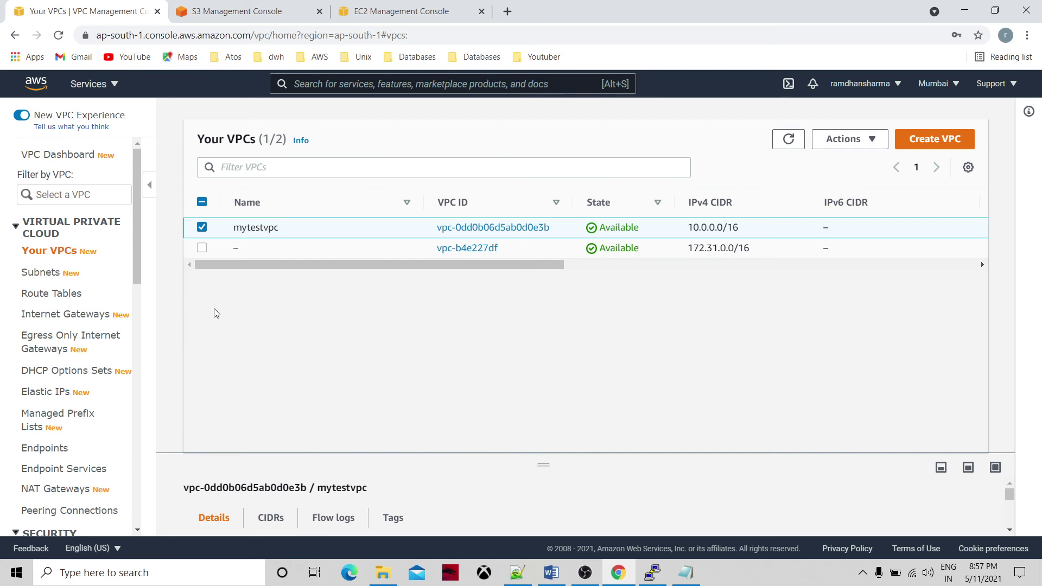
Select both subnets, open the subnet deletion dialog, review it, and close it.
{"action": "left_click", "coordinate": [46, 280]}
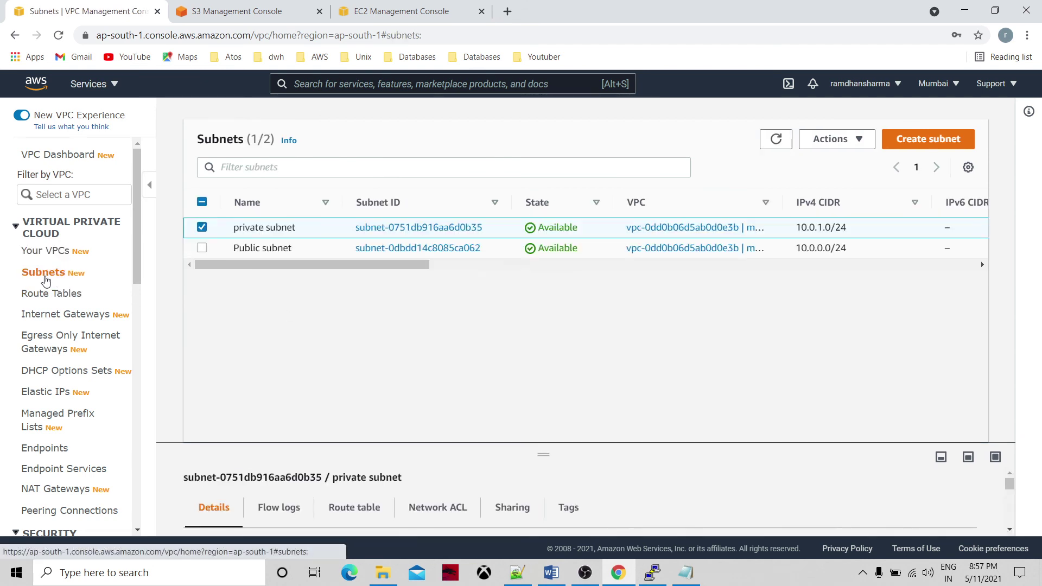
{"action": "left_click", "coordinate": [202, 248]}
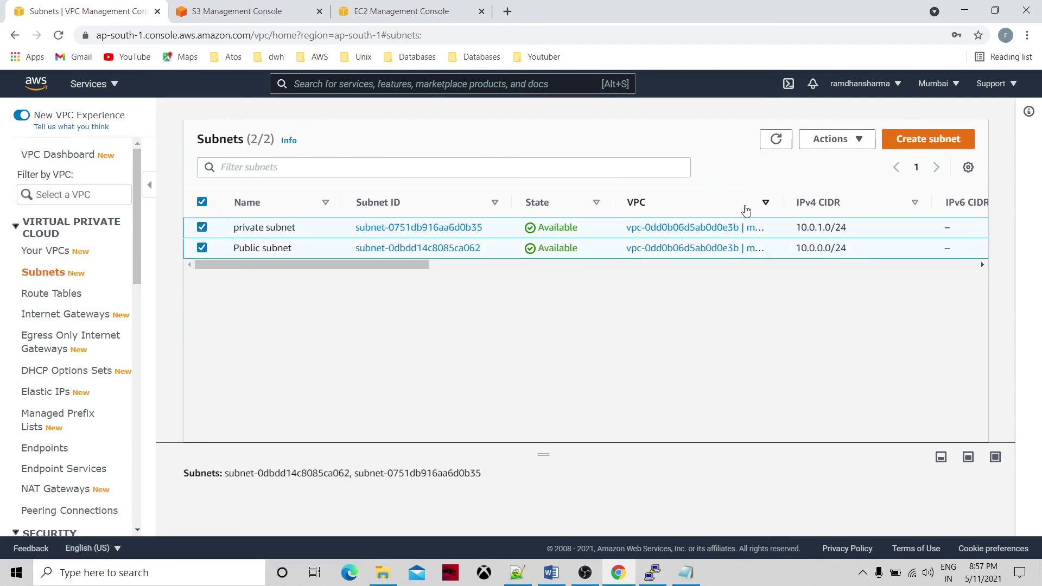
{"action": "left_click", "coordinate": [860, 141]}
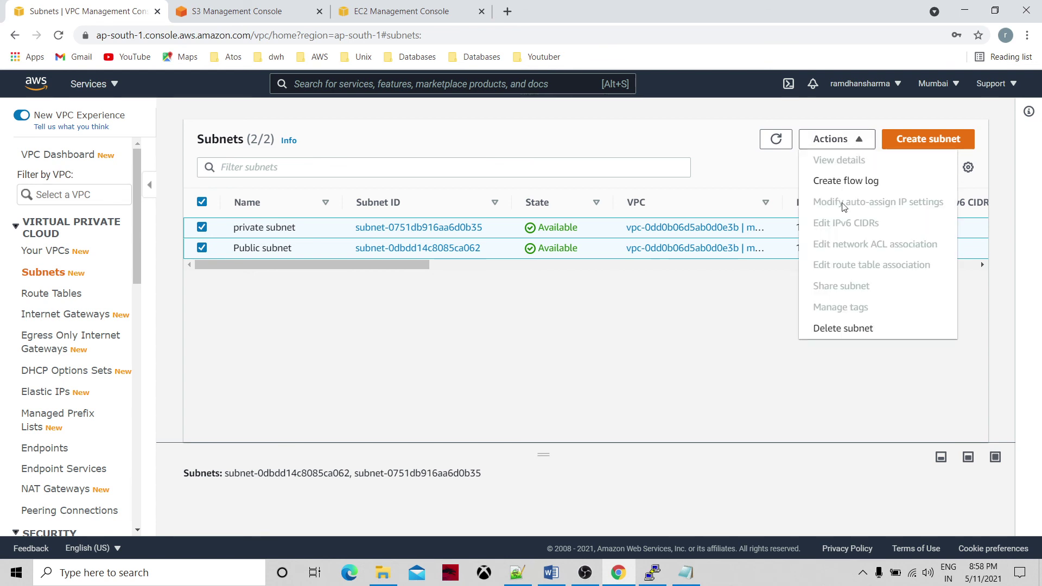
{"action": "left_click", "coordinate": [858, 330]}
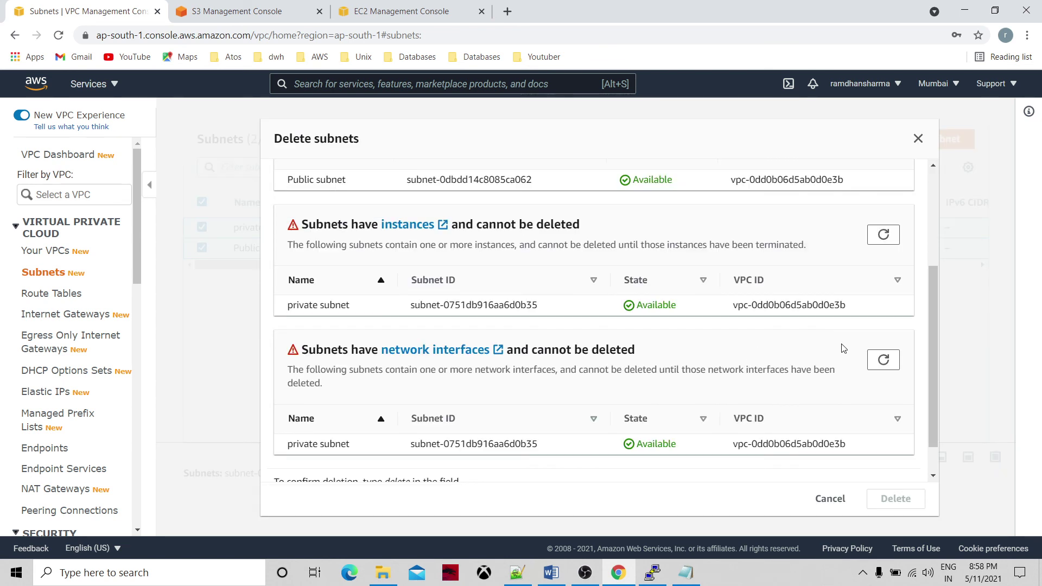
{"action": "scroll", "coordinate": [938, 461], "scroll_direction": "down", "scroll_amount": 2}
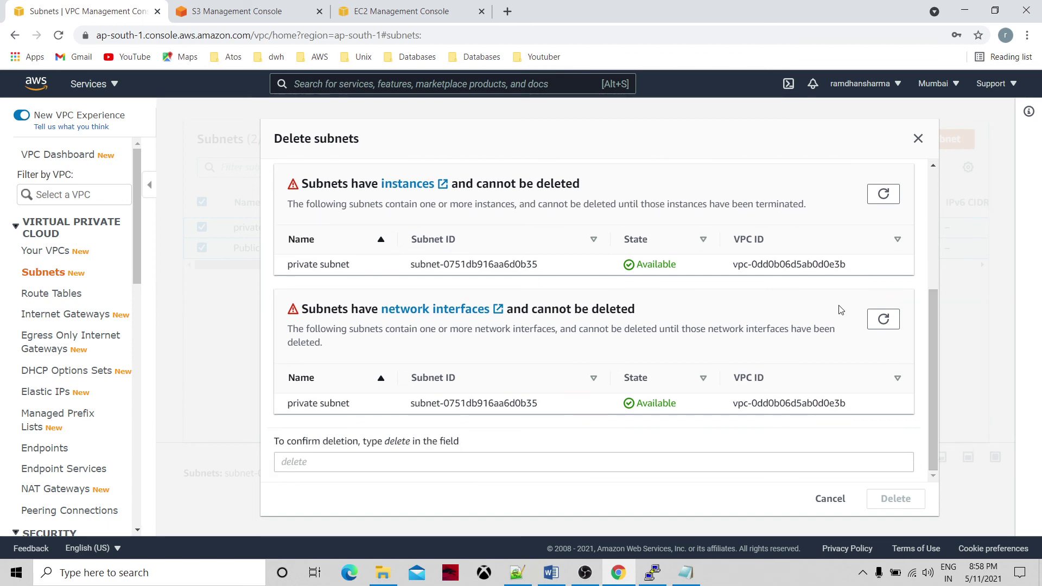
{"action": "scroll", "coordinate": [935, 178], "scroll_direction": "up", "scroll_amount": 5}
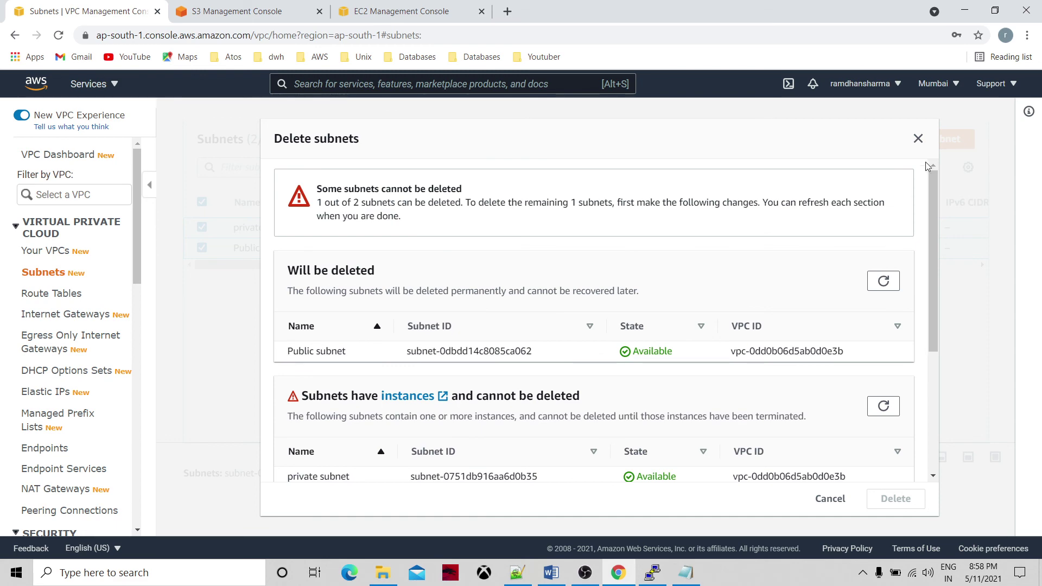
{"action": "left_click", "coordinate": [918, 140]}
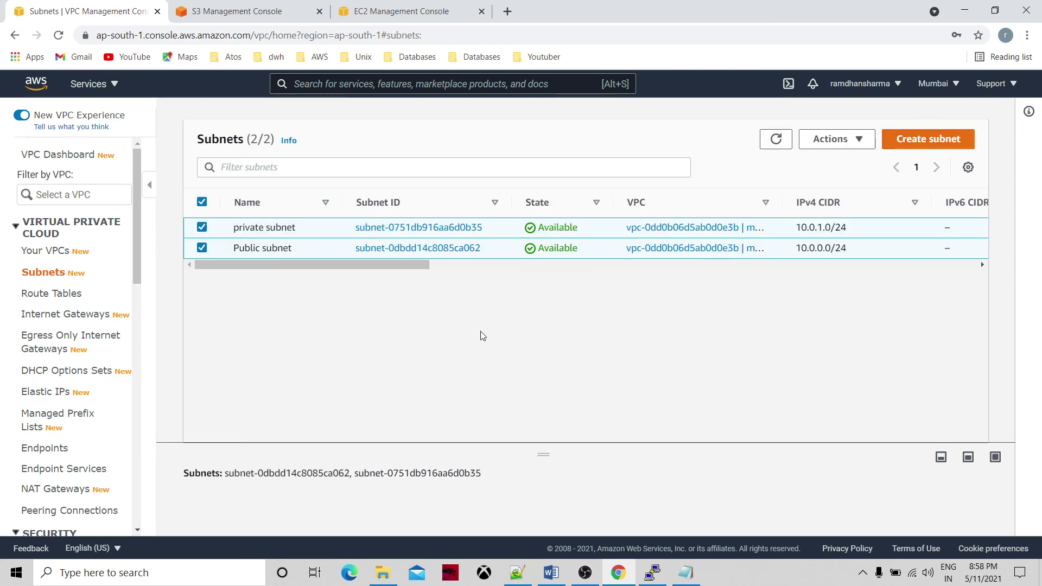
{"action": "scroll", "coordinate": [138, 301], "scroll_direction": "down", "scroll_amount": 6}
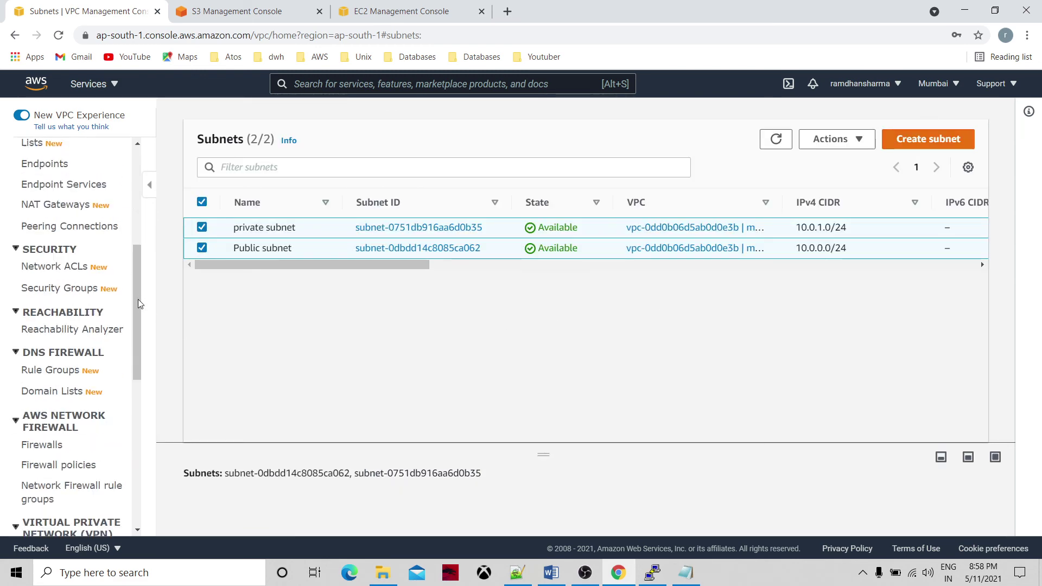
{"action": "scroll", "coordinate": [135, 301], "scroll_direction": "up", "scroll_amount": 6}
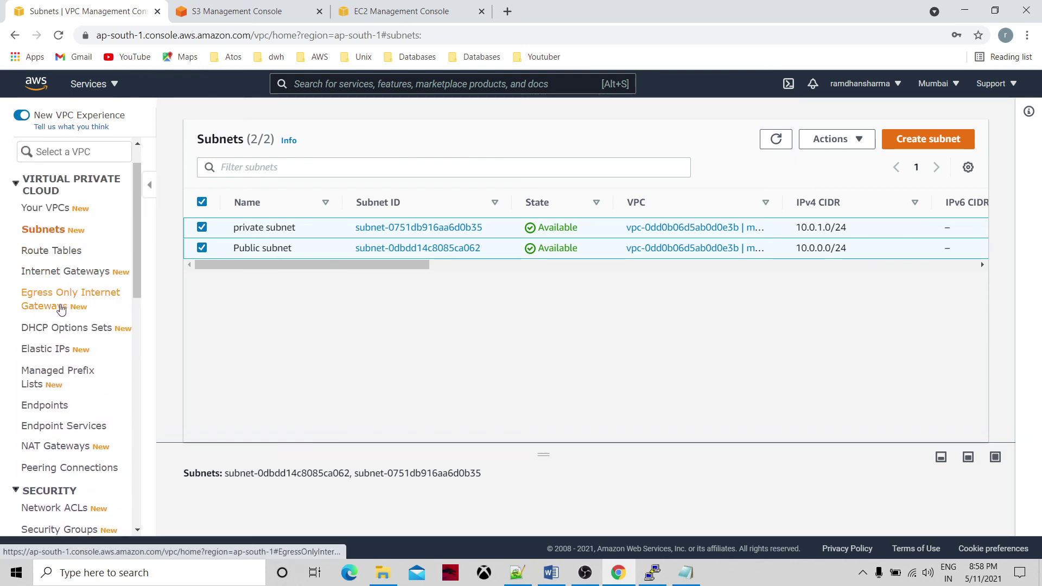
{"action": "scroll", "coordinate": [140, 155], "scroll_direction": "up", "scroll_amount": 1}
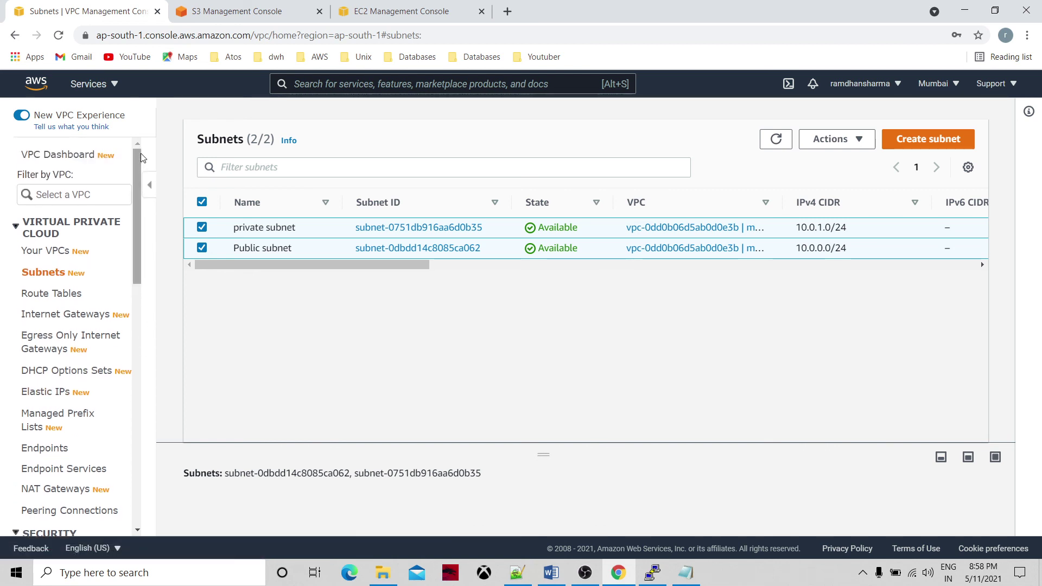
Delete the Public and private subnets, confirming with 'delete', and refresh the list.
{"action": "left_click", "coordinate": [60, 253]}
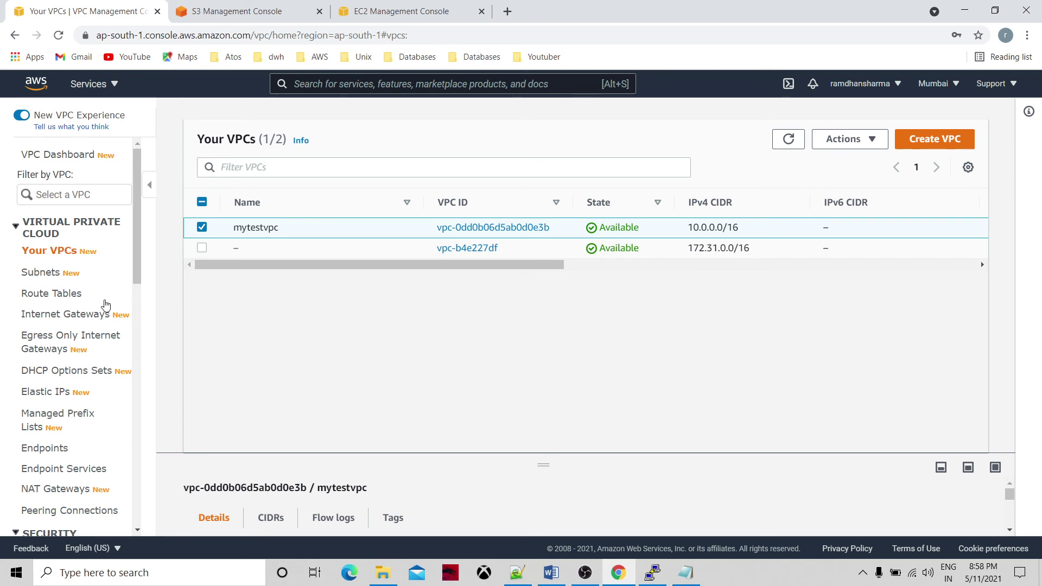
{"action": "left_click", "coordinate": [49, 274]}
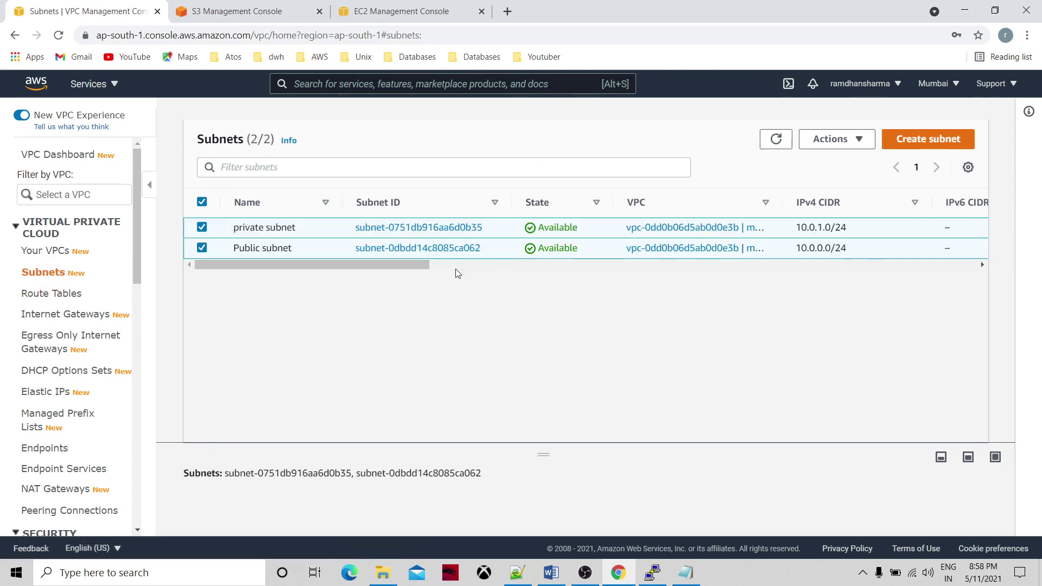
{"action": "left_click", "coordinate": [867, 139]}
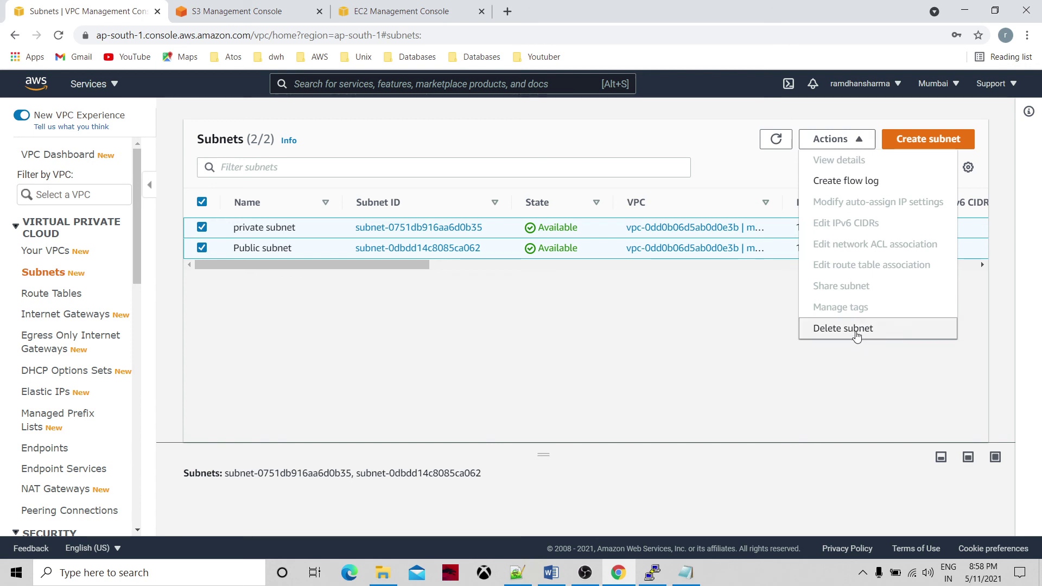
{"action": "left_click", "coordinate": [856, 340]}
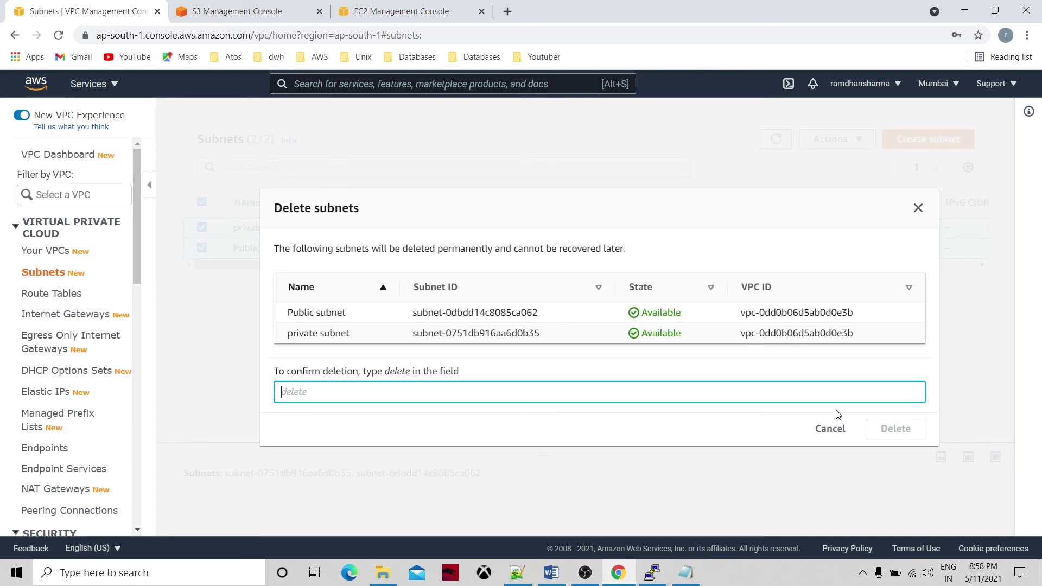
{"action": "type", "text": "delete"}
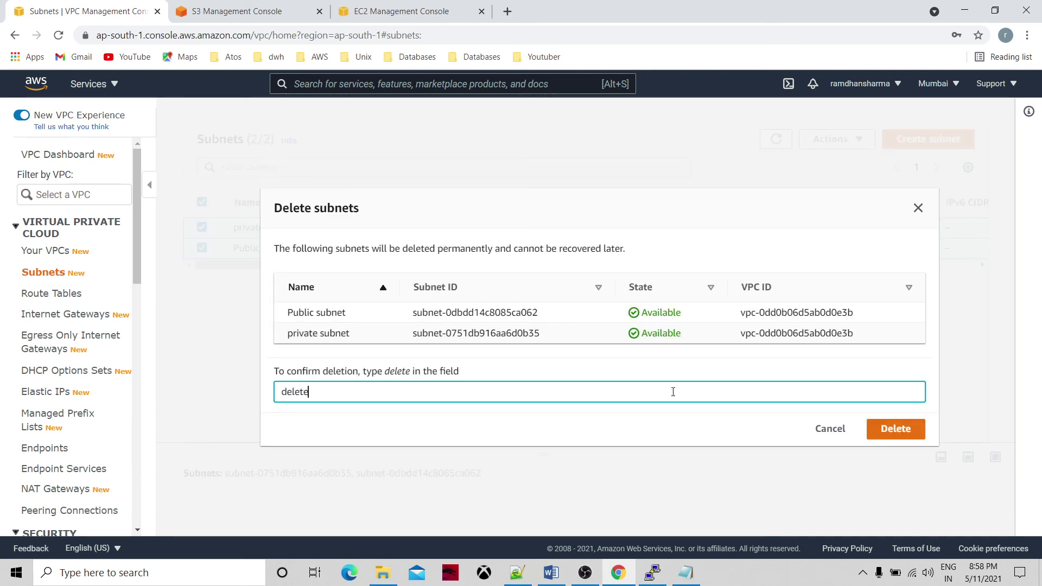
{"action": "left_click", "coordinate": [889, 429]}
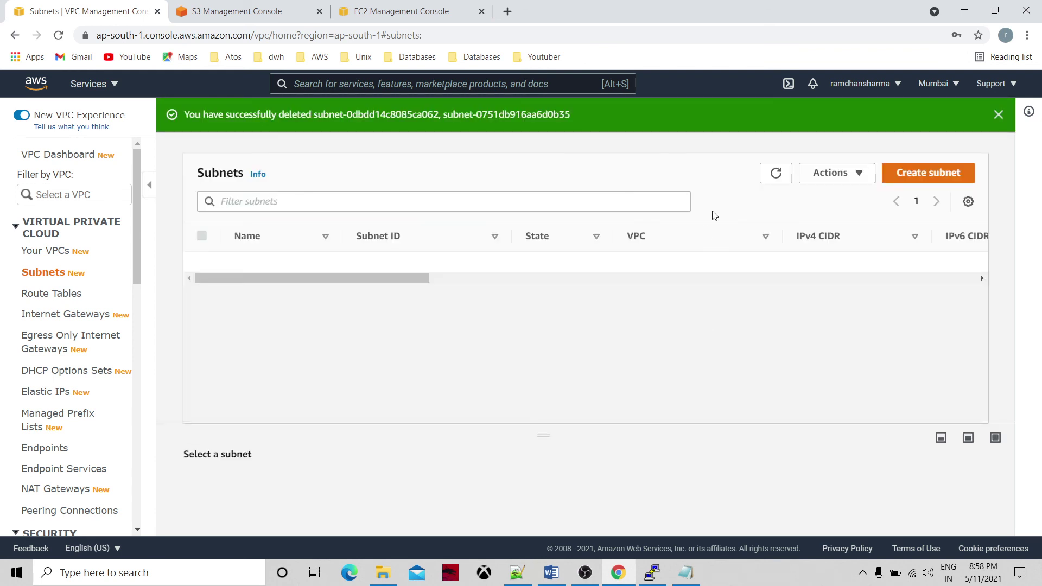
{"action": "left_click", "coordinate": [776, 172]}
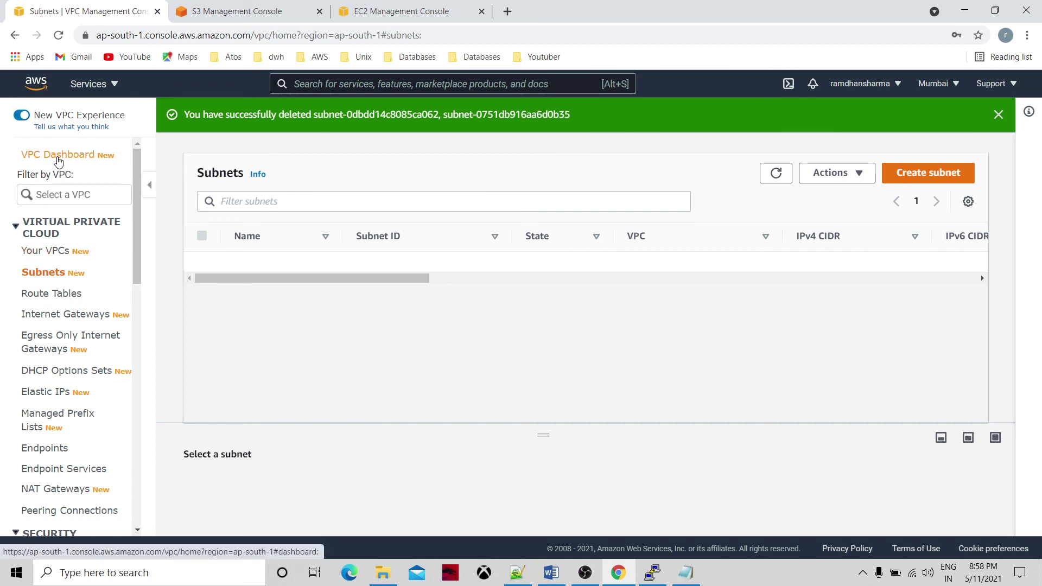
Delete route table rtb-0493d0286309c1f43 from the Route Tables list.
{"action": "left_click", "coordinate": [59, 156]}
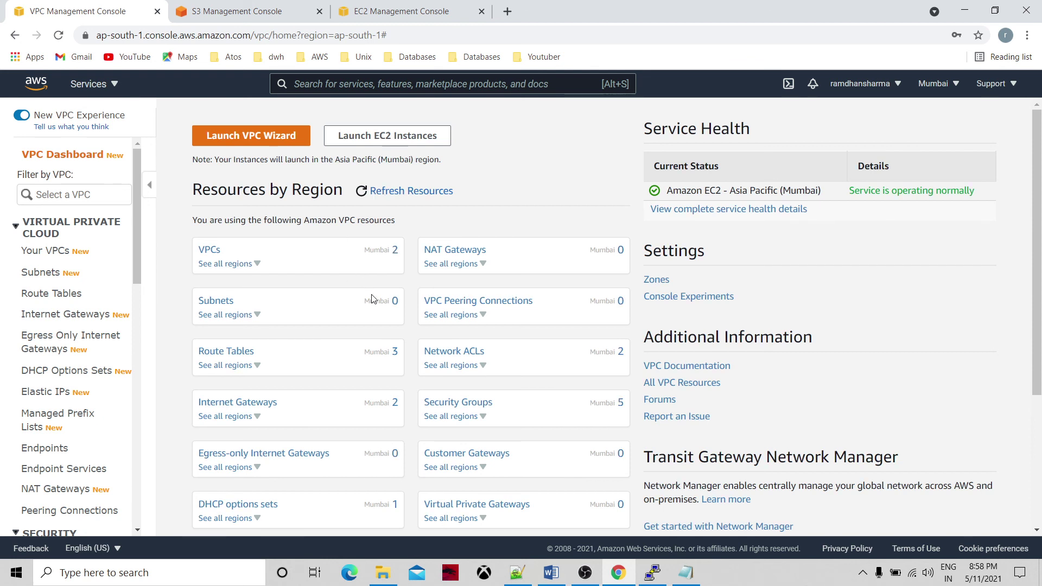
{"action": "left_click", "coordinate": [243, 352]}
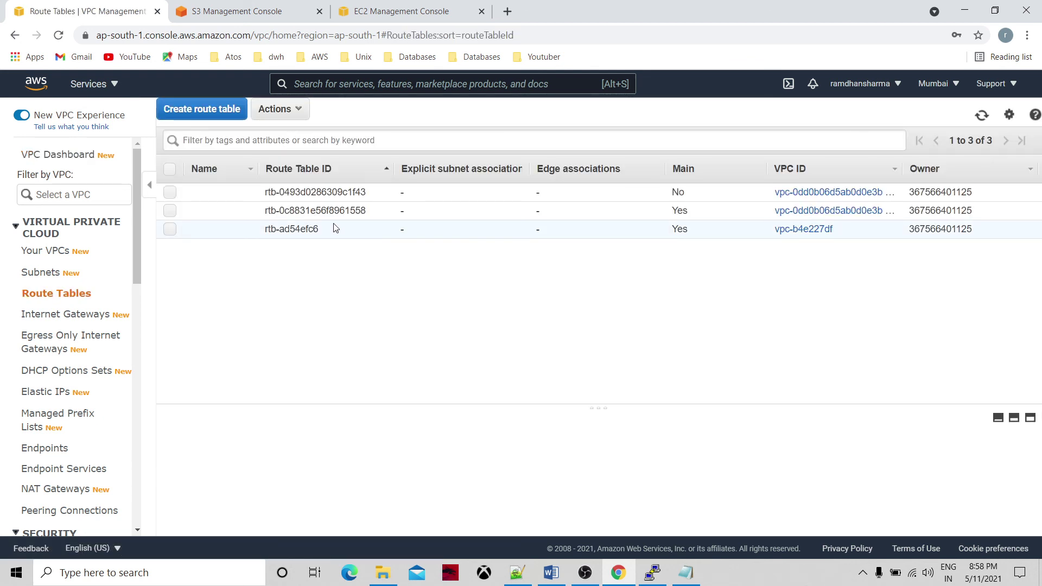
{"action": "left_click", "coordinate": [171, 194]}
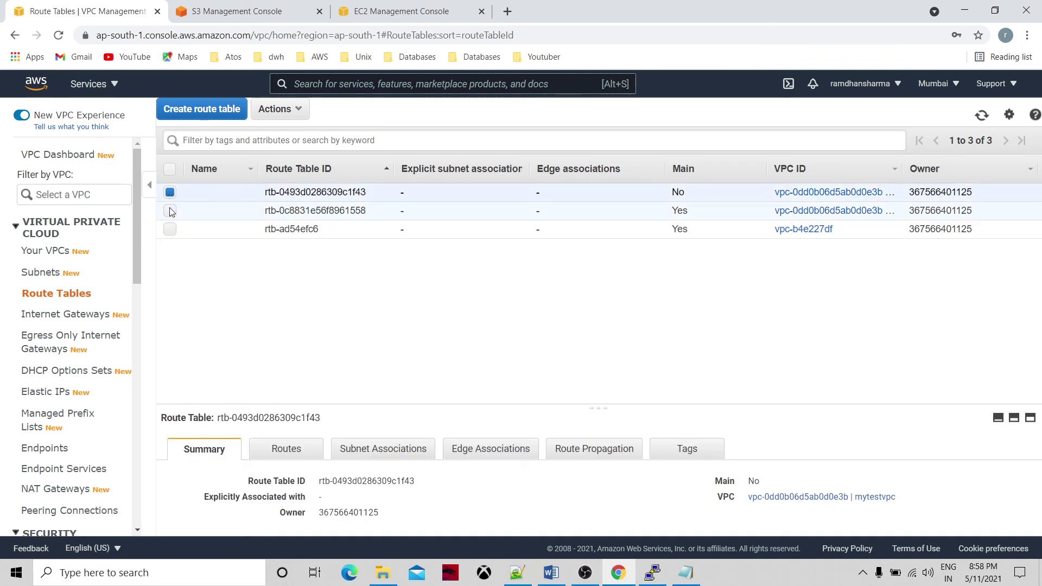
{"action": "left_click", "coordinate": [170, 211]}
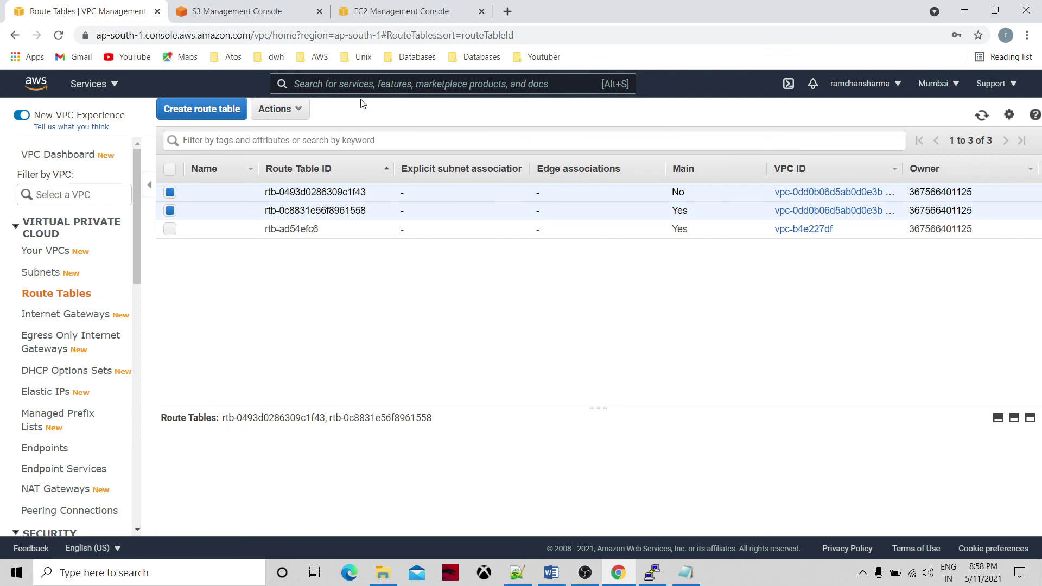
{"action": "left_click", "coordinate": [296, 110]}
{"action": "left_click", "coordinate": [301, 146]}
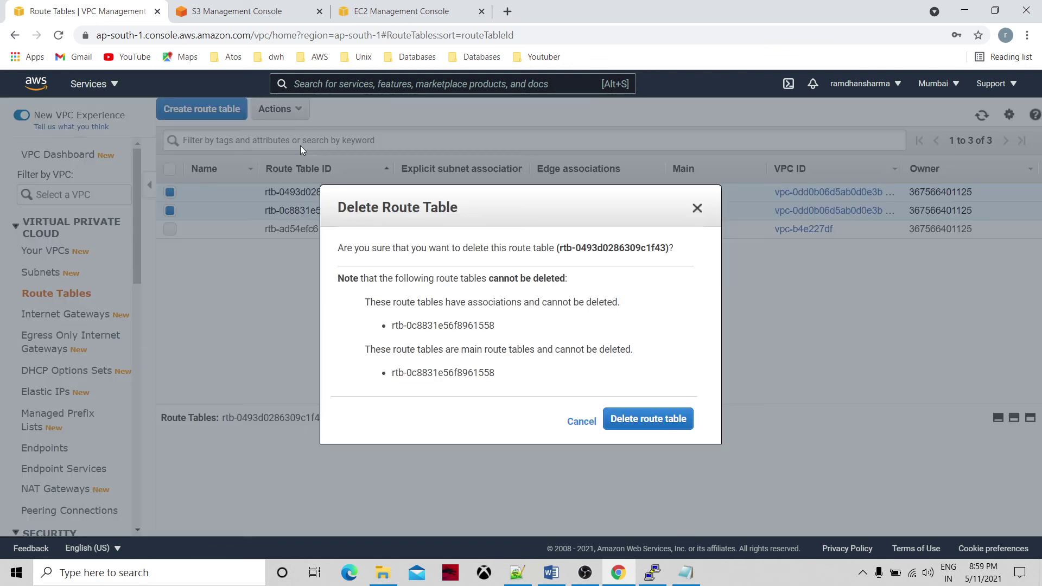
{"action": "left_click", "coordinate": [663, 418]}
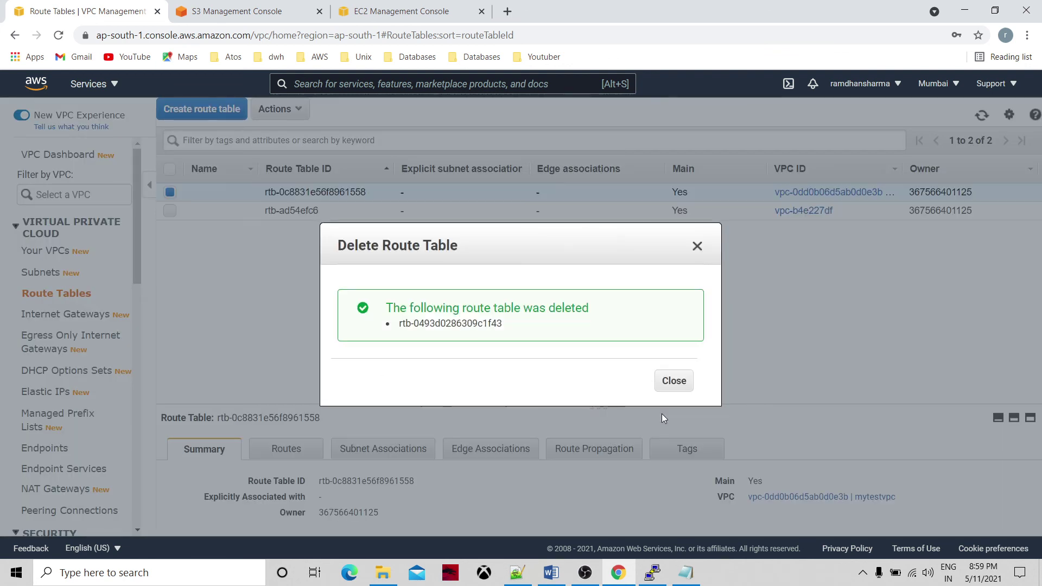
{"action": "left_click", "coordinate": [697, 247]}
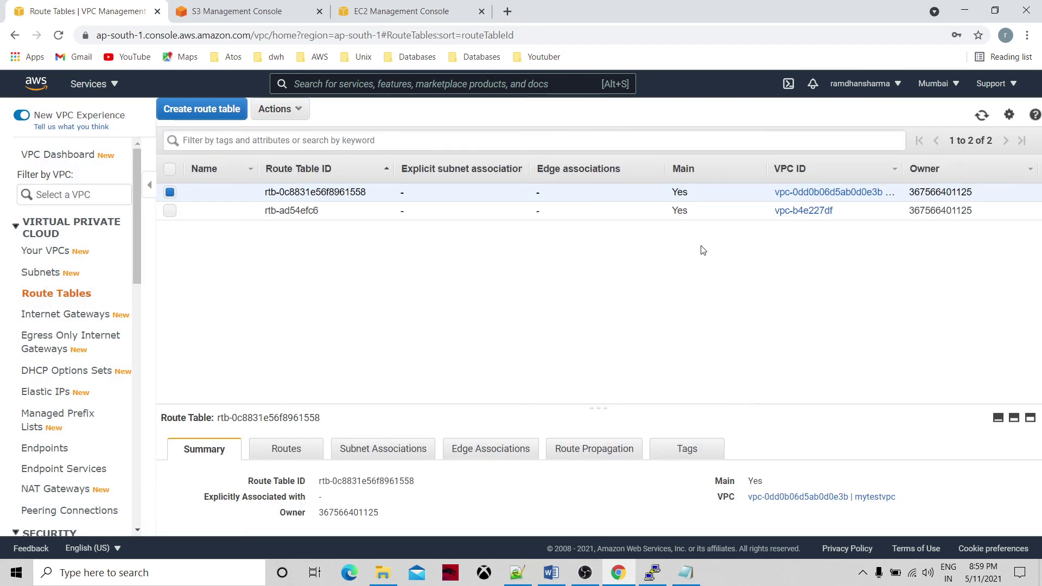
Try deleting main route table rtb-0c8831e56f8961558, which cannot be deleted.
{"action": "left_click", "coordinate": [276, 111]}
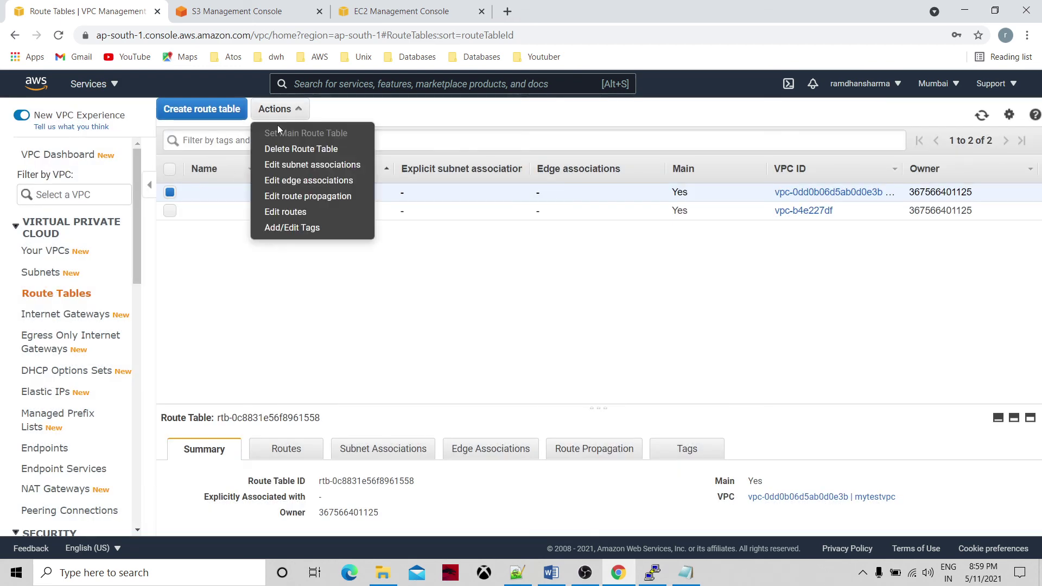
{"action": "left_click", "coordinate": [304, 151]}
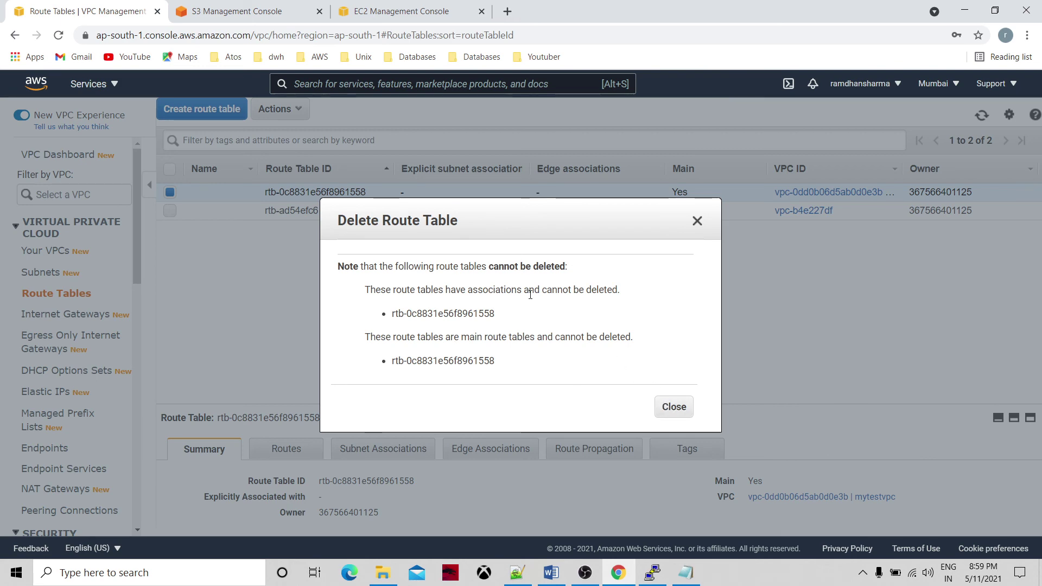
{"action": "left_click", "coordinate": [677, 406]}
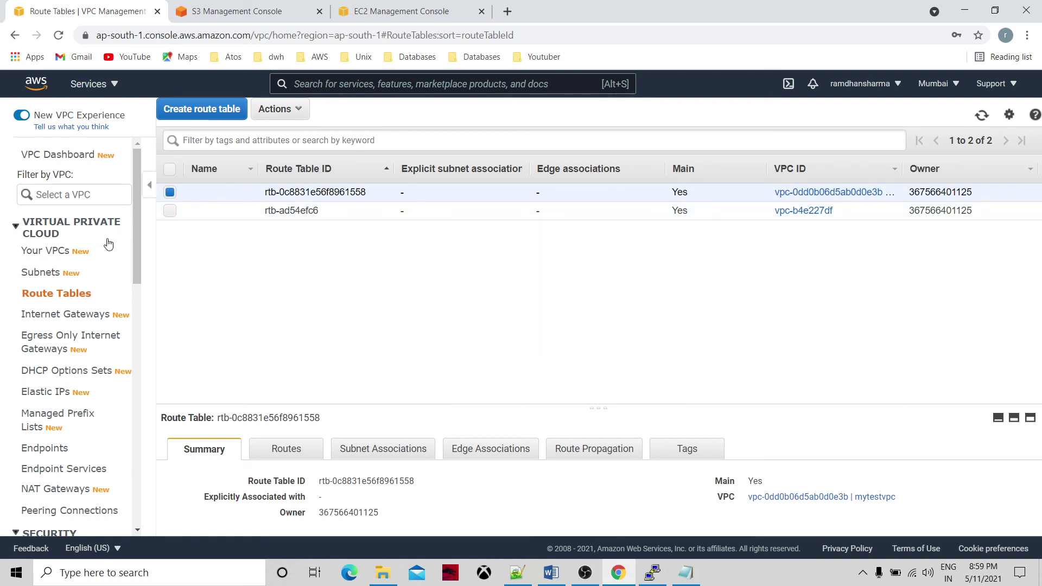
{"action": "left_click", "coordinate": [48, 251]}
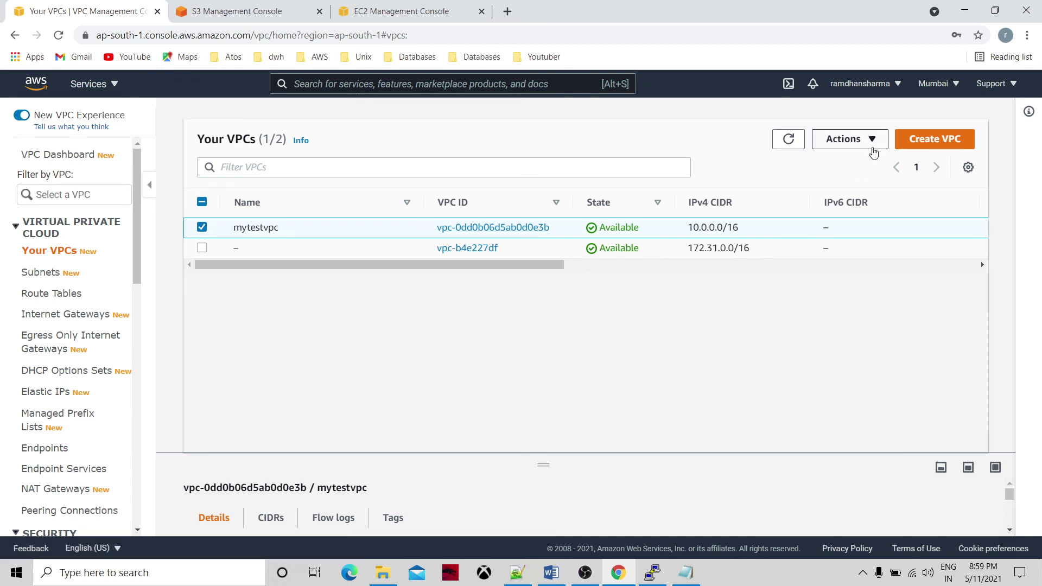
Delete mytestvpc and its 4 related resources, confirming with 'delete', then refresh.
{"action": "left_click", "coordinate": [872, 140]}
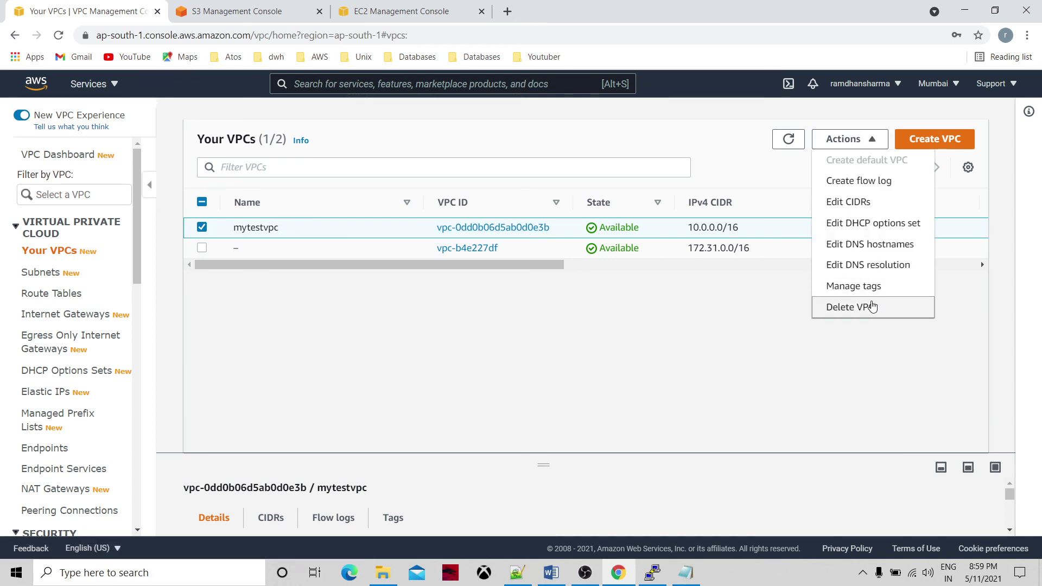
{"action": "left_click", "coordinate": [874, 306]}
{"action": "left_click", "coordinate": [355, 475]}
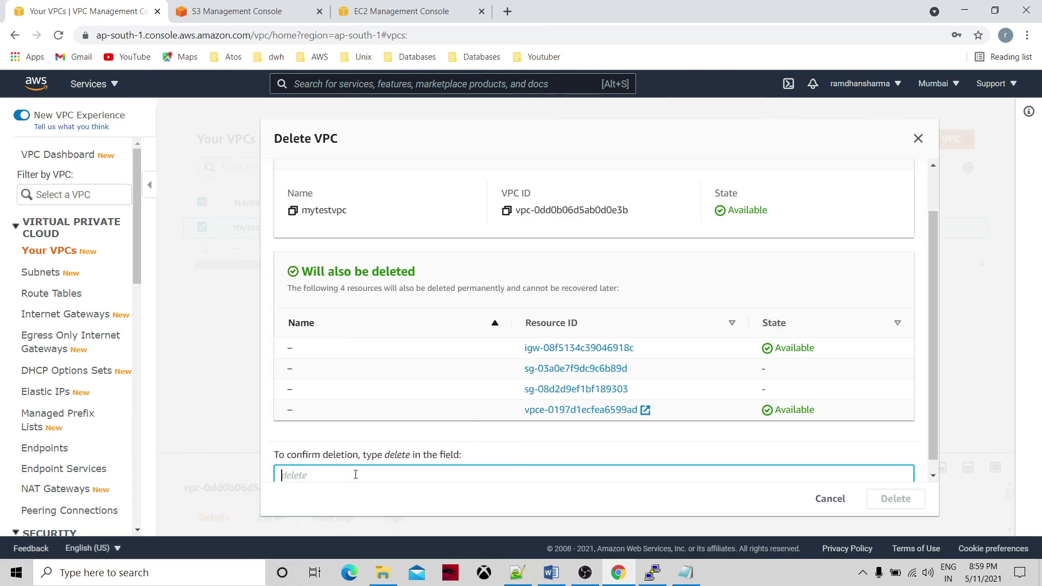
{"action": "type", "text": "delete"}
{"action": "left_click", "coordinate": [893, 500]}
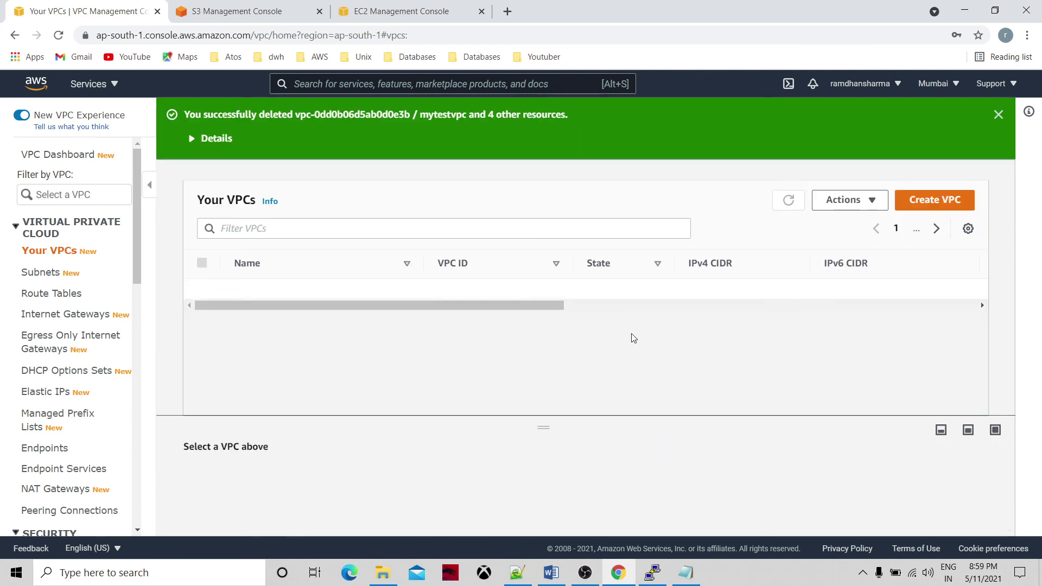
{"action": "left_click", "coordinate": [792, 200]}
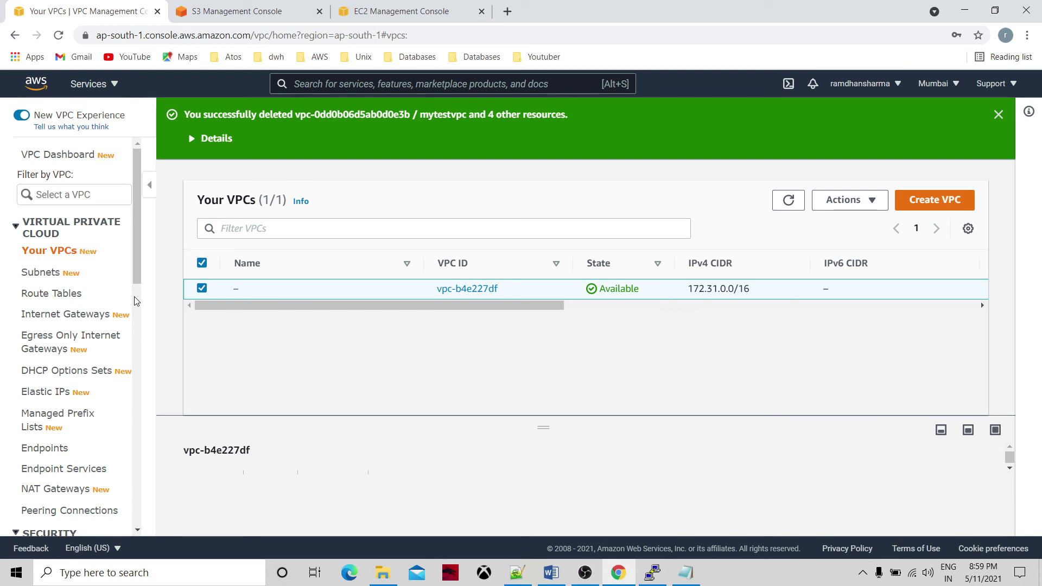
Check the Internet Gateways list, then switch to the S3 Management Console tab.
{"action": "left_click", "coordinate": [134, 312]}
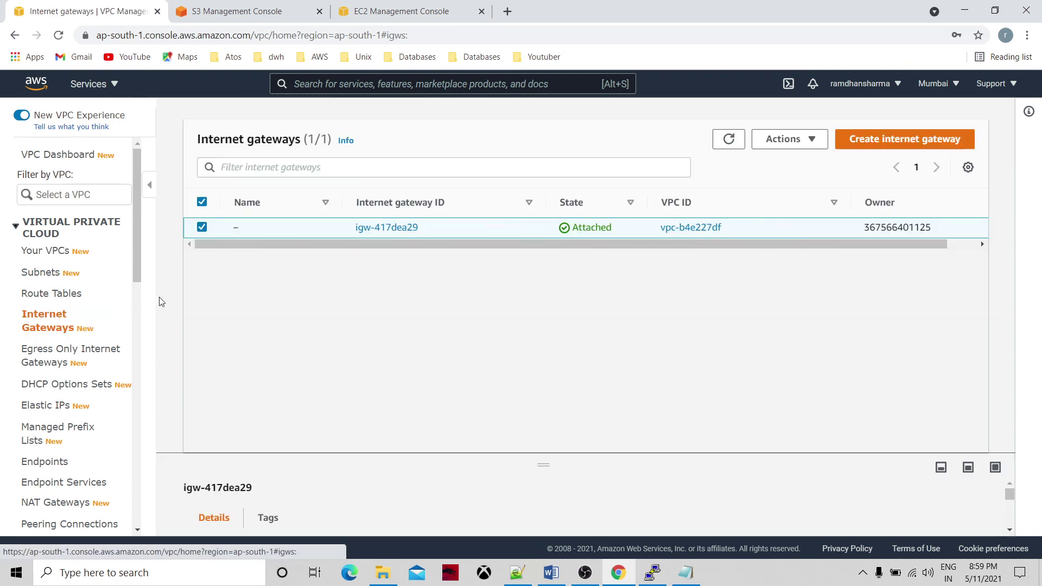
{"action": "left_click", "coordinate": [137, 322]}
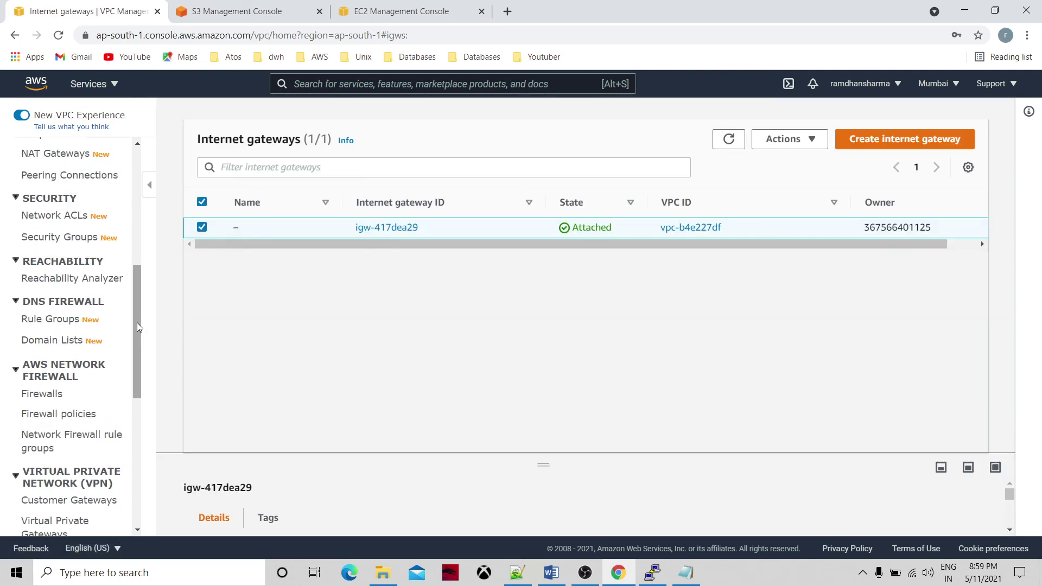
{"action": "left_click", "coordinate": [135, 164]}
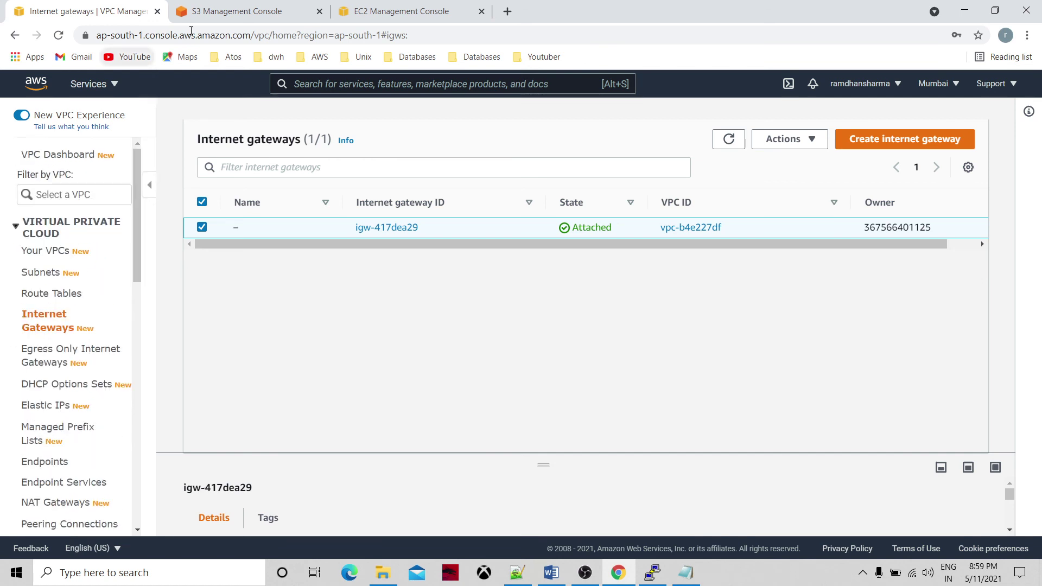
{"action": "left_click", "coordinate": [239, 11]}
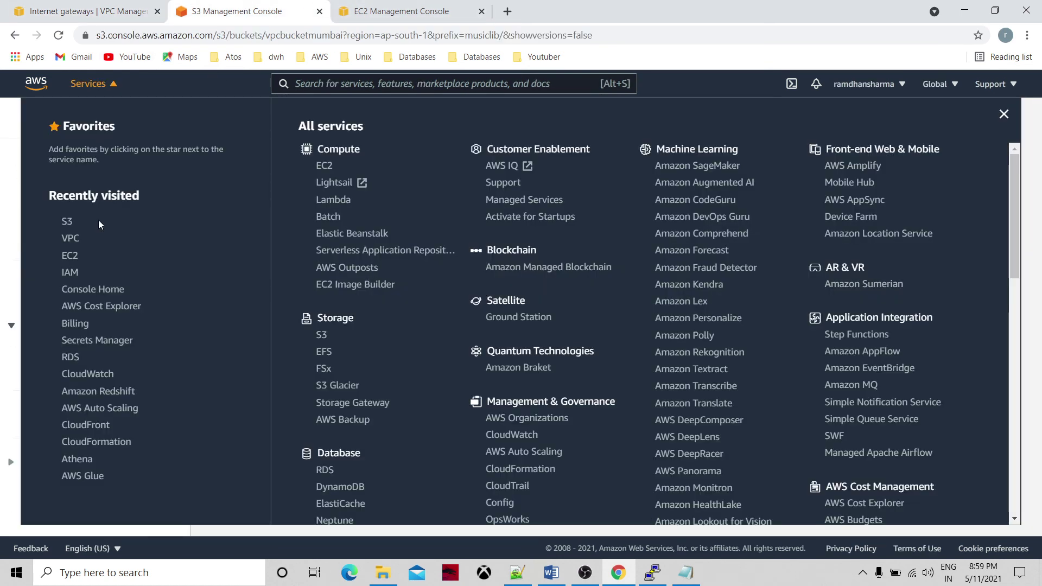
Delete the s3FullBucketAccess IAM role, leaving 11 roles on the IAM dashboard.
{"action": "left_click", "coordinate": [76, 276]}
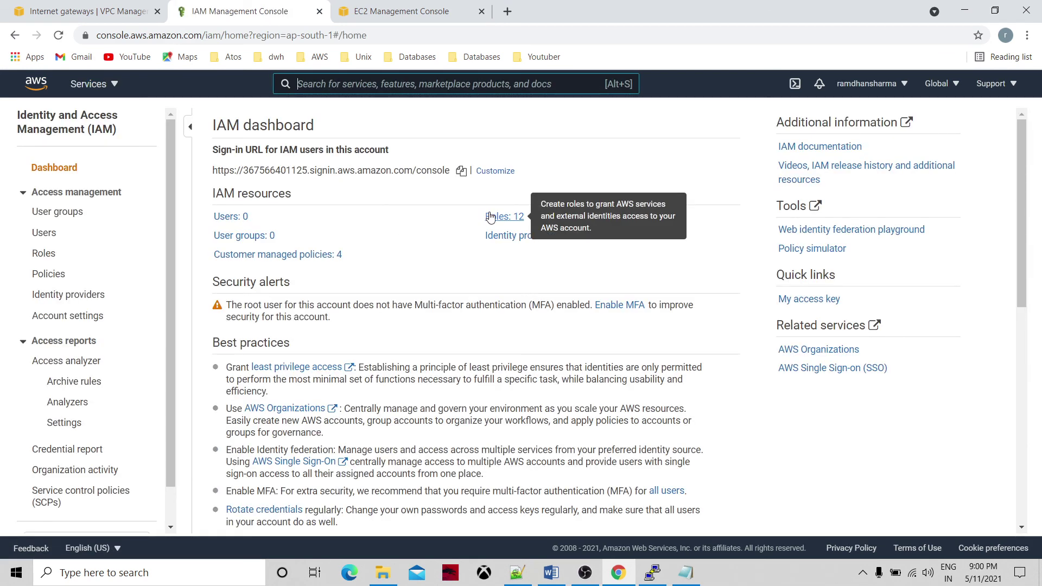
{"action": "left_click", "coordinate": [497, 217]}
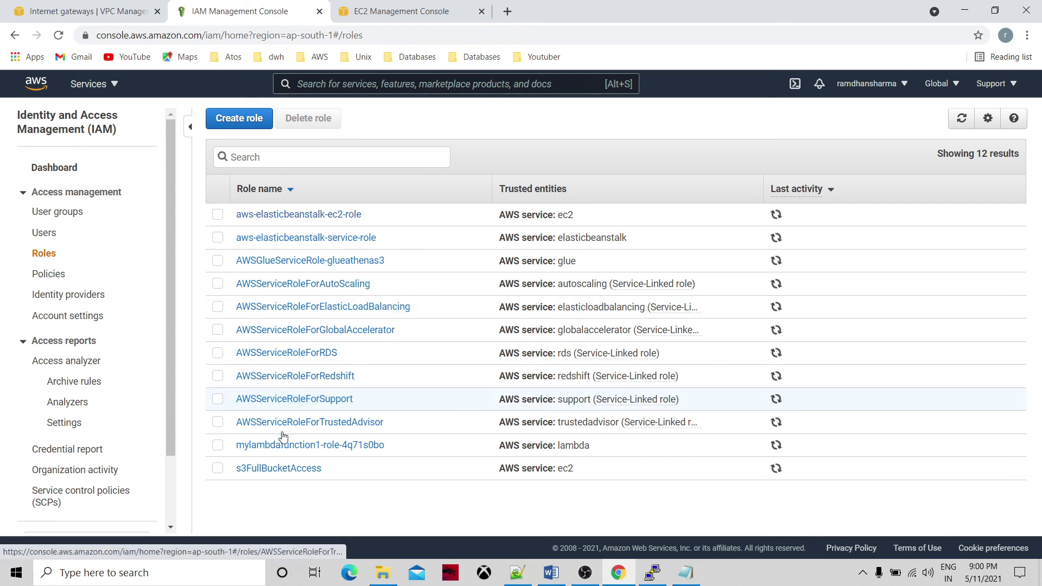
{"action": "left_click", "coordinate": [217, 468]}
{"action": "left_click", "coordinate": [305, 120]}
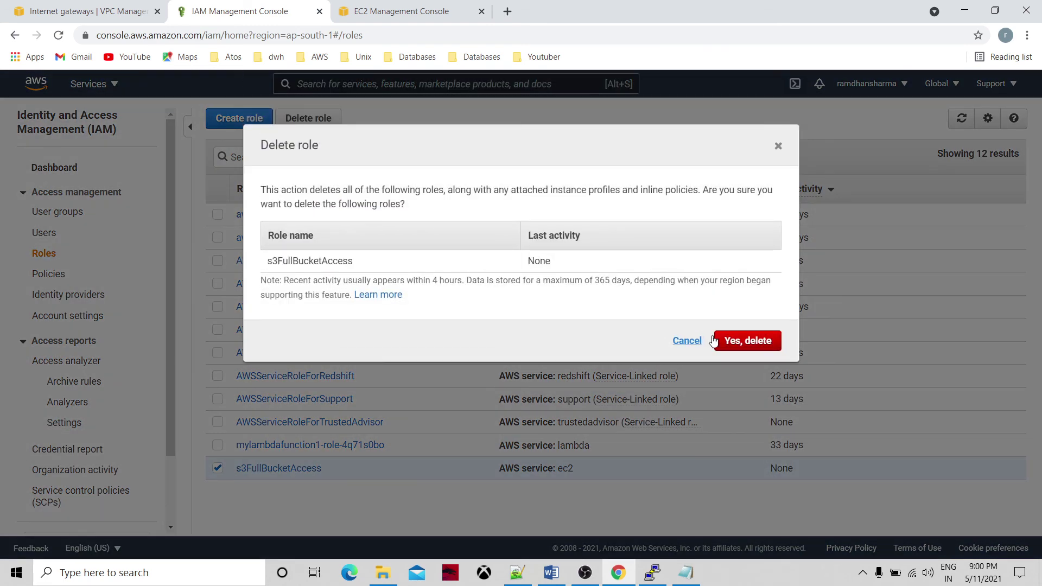
{"action": "left_click", "coordinate": [737, 341]}
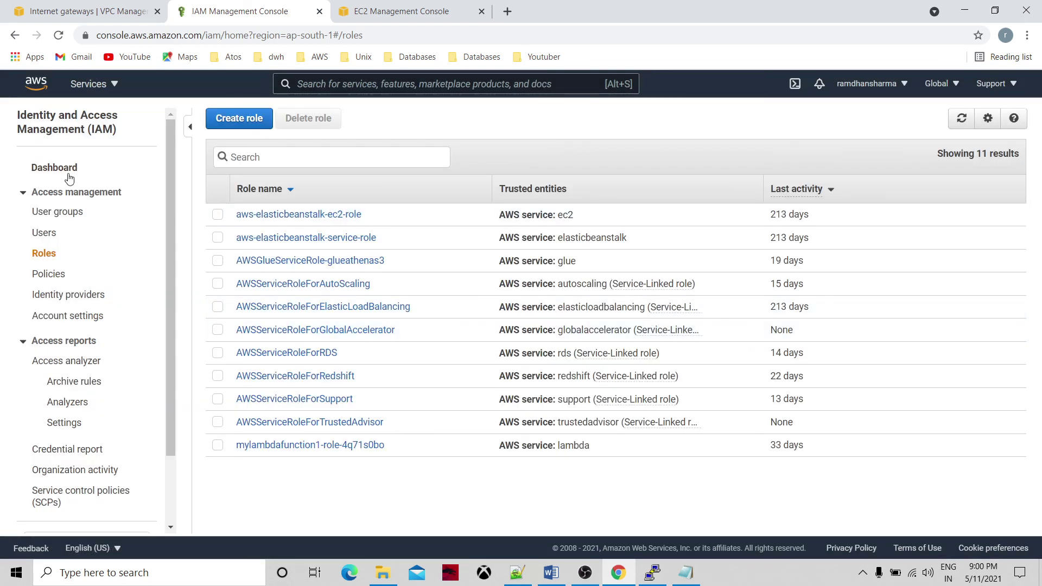
{"action": "left_click", "coordinate": [64, 170]}
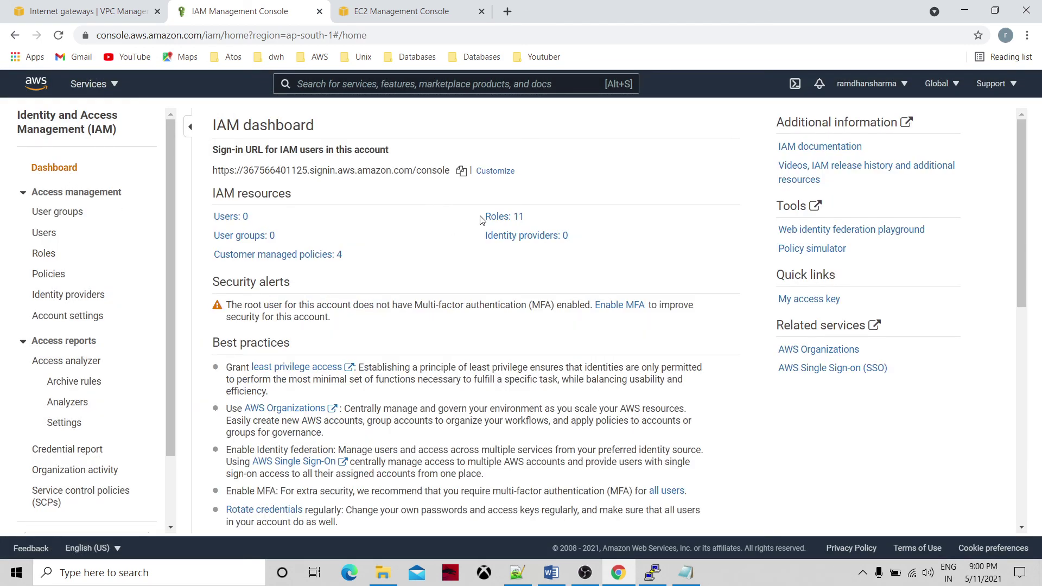